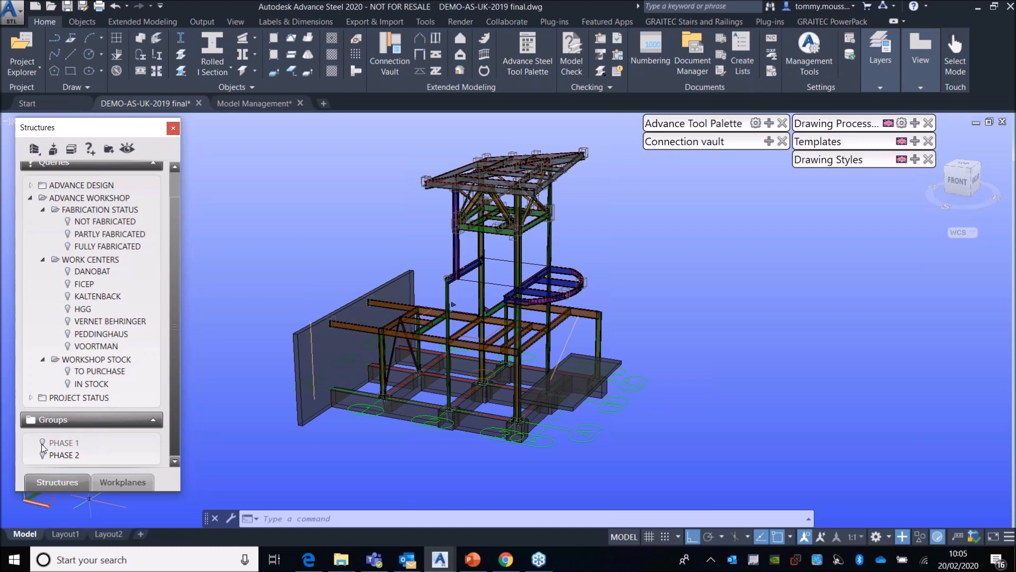
Step: Toggle the PHASE 1 and PHASE 2 groups on and off to compare the model's construction phases
click(42, 442)
click(42, 455)
click(43, 456)
click(42, 456)
scroll(181, 217, up, 1)
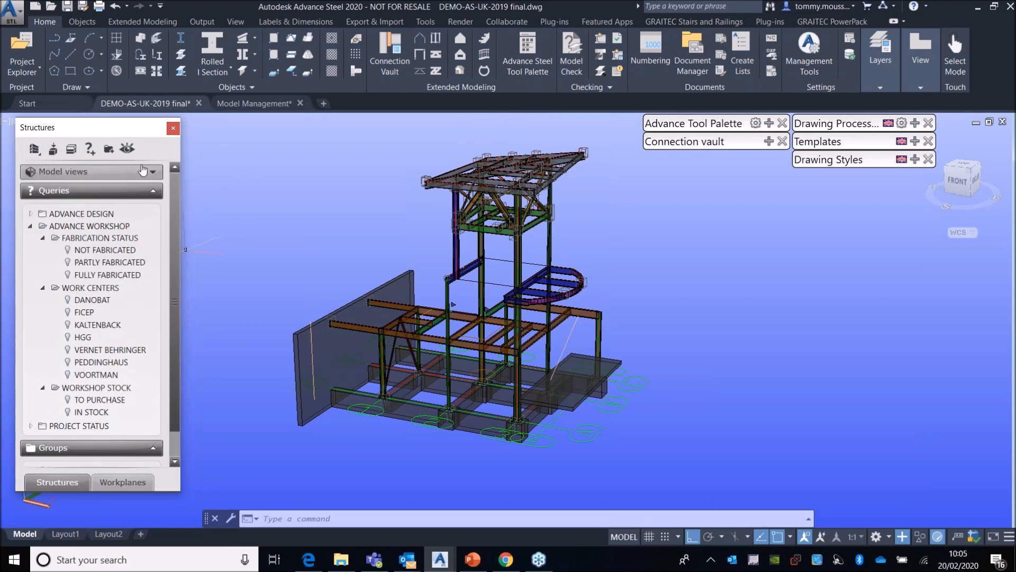
Step: Switch to the Model Management drawing, reopen the Project Explorer and place it beside the model
click(286, 105)
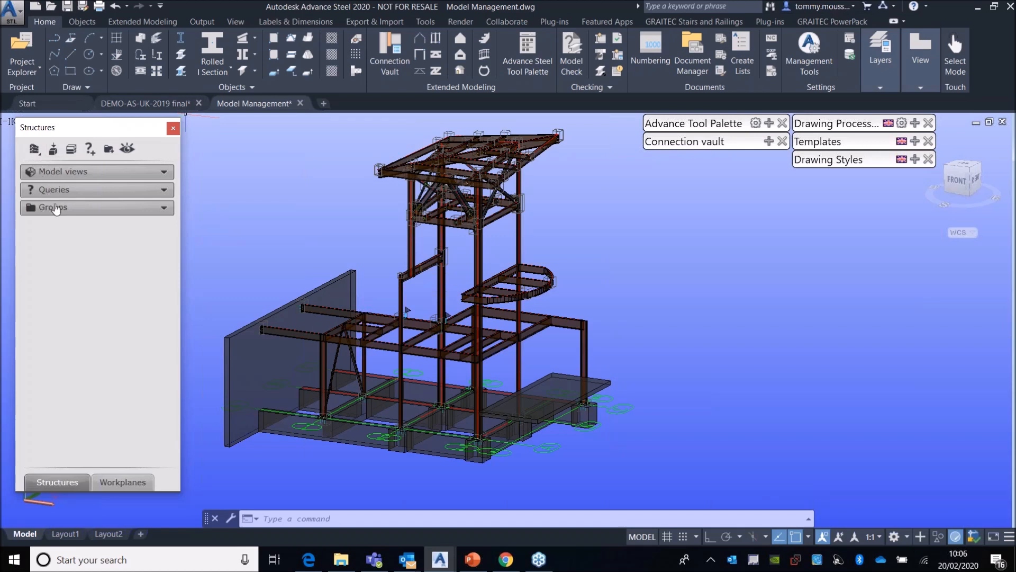
mouse_move(65, 131)
mouse_down()
mouse_move(153, 130)
mouse_move(69, 133)
mouse_up()
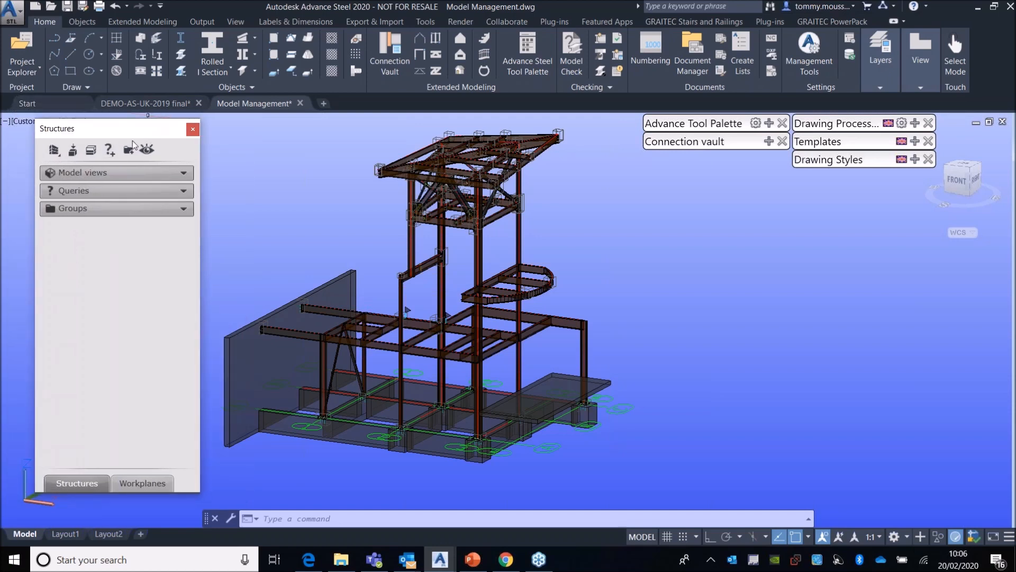
click(192, 130)
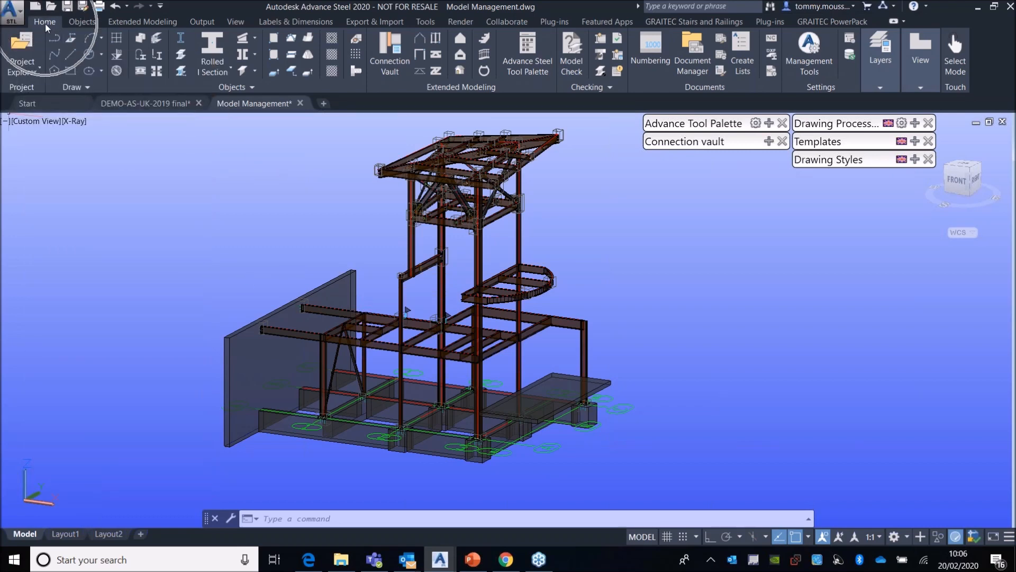
click(28, 72)
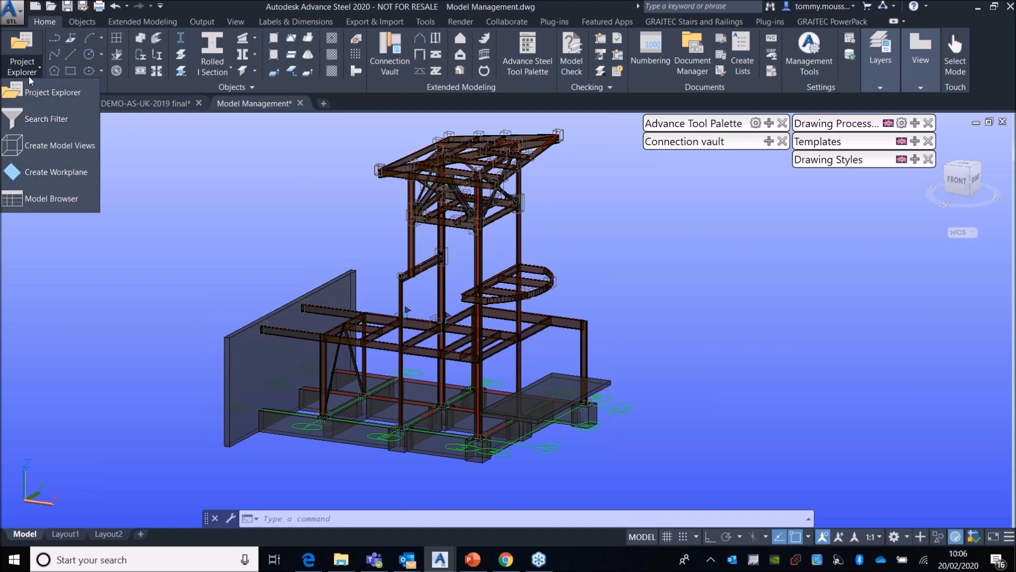
click(28, 91)
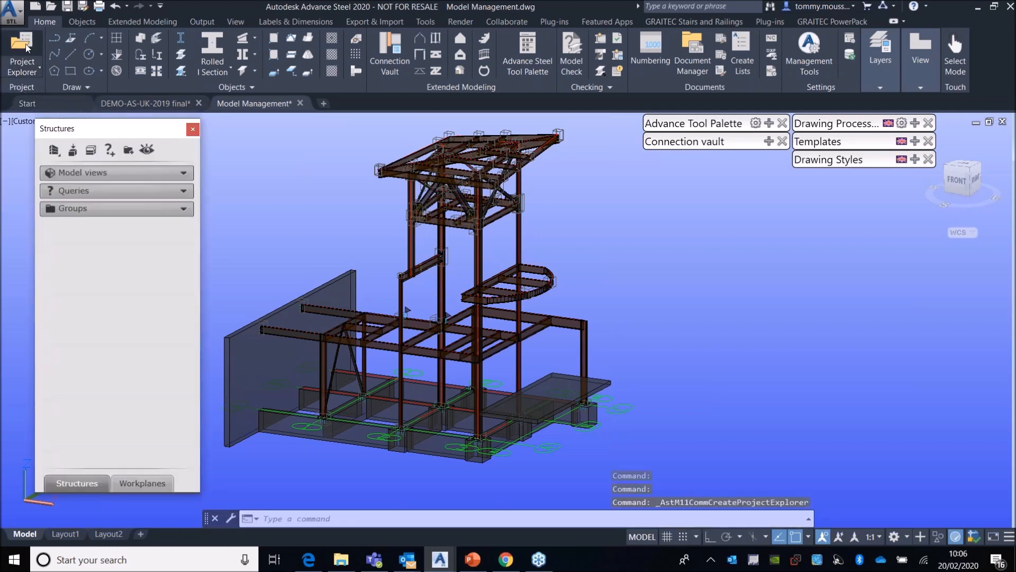
drag(119, 128, 92, 122)
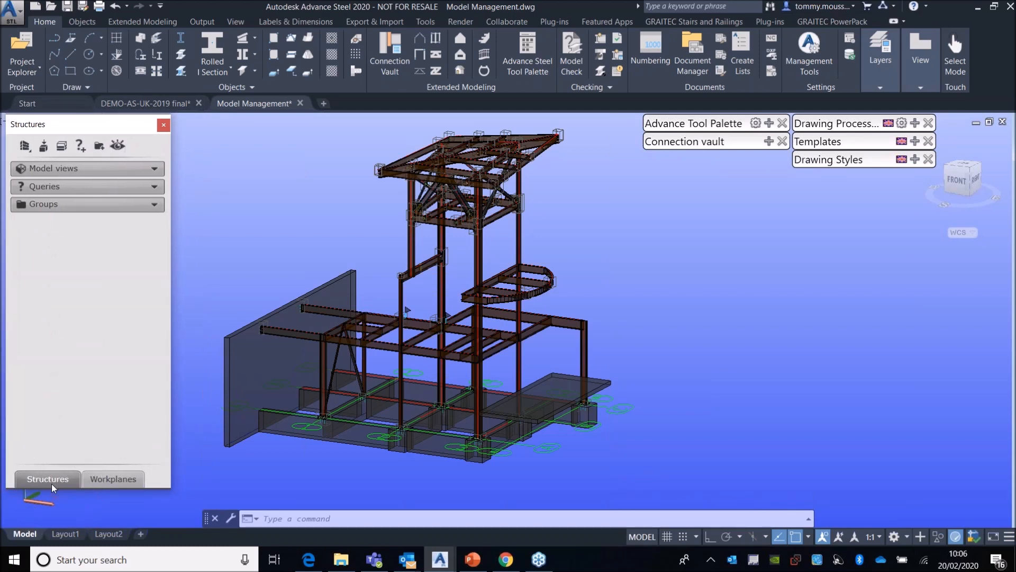
Step: Expand the Advance Tool Palette and review the definition methods offered for a new model view
click(103, 483)
right_click(86, 175)
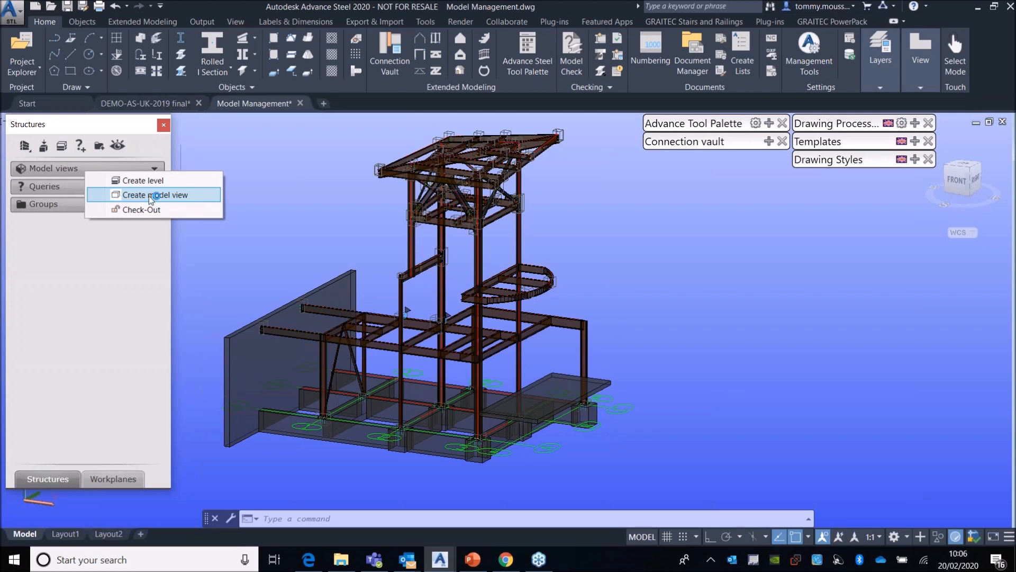
click(769, 123)
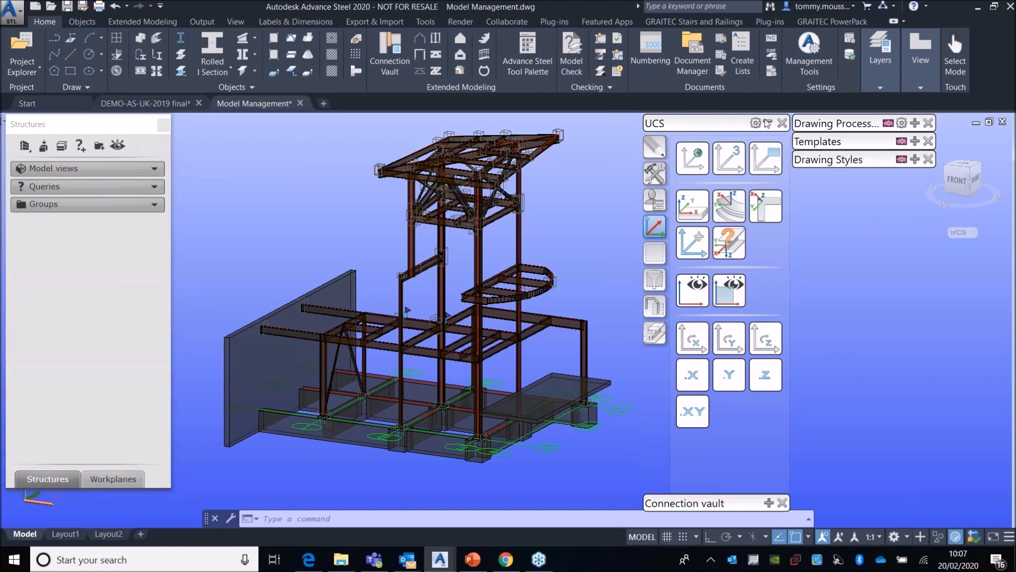
click(769, 123)
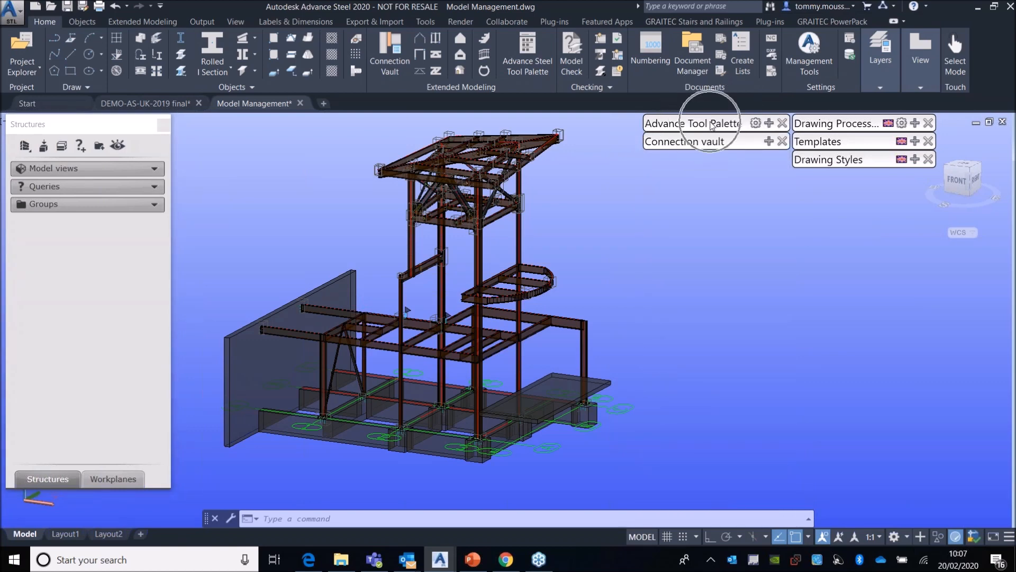
click(768, 124)
click(655, 306)
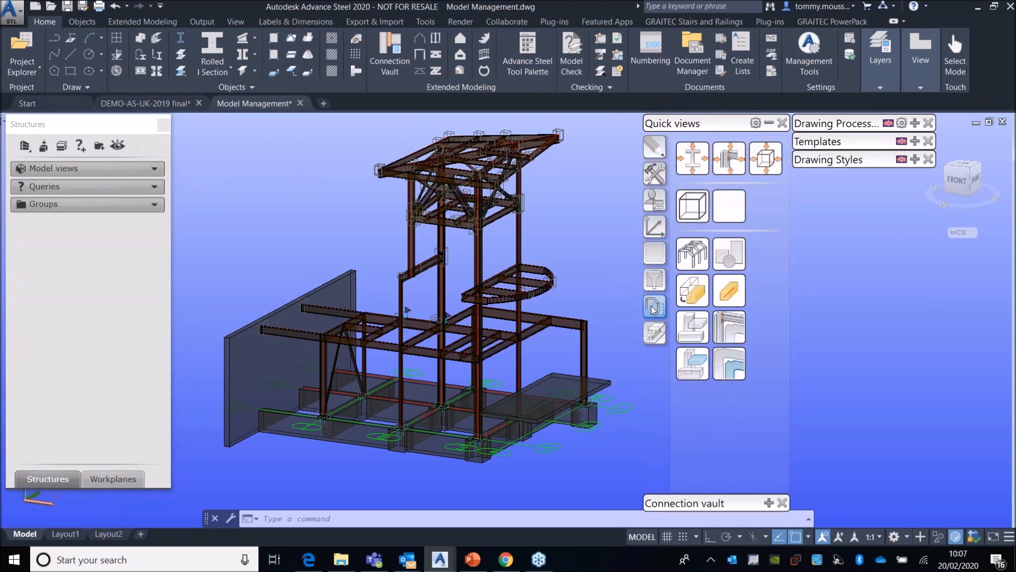
click(693, 207)
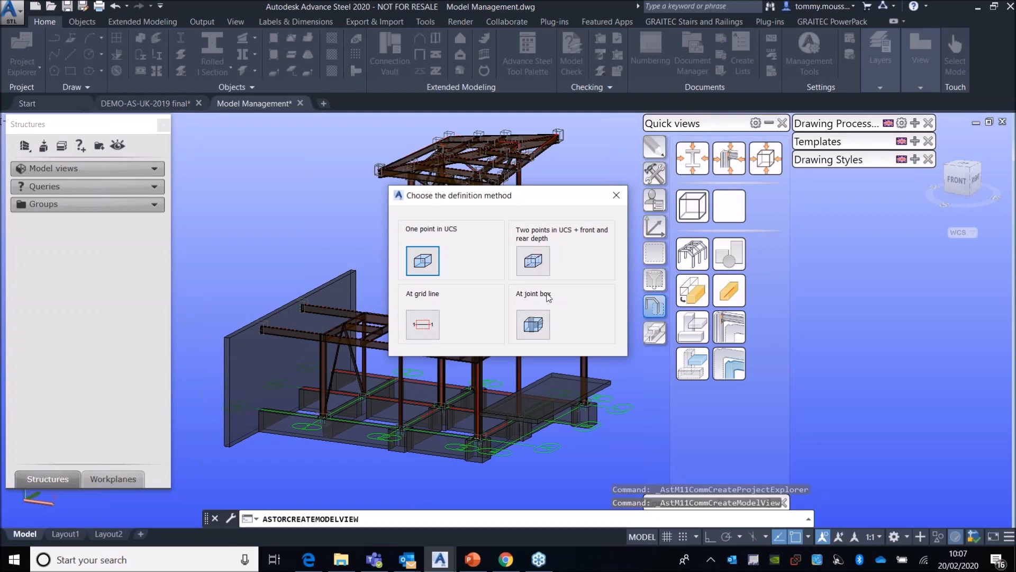
click(422, 255)
click(617, 196)
Step: Move the UCS origin to the top of the outer corner column where the first-floor beam ends
click(654, 226)
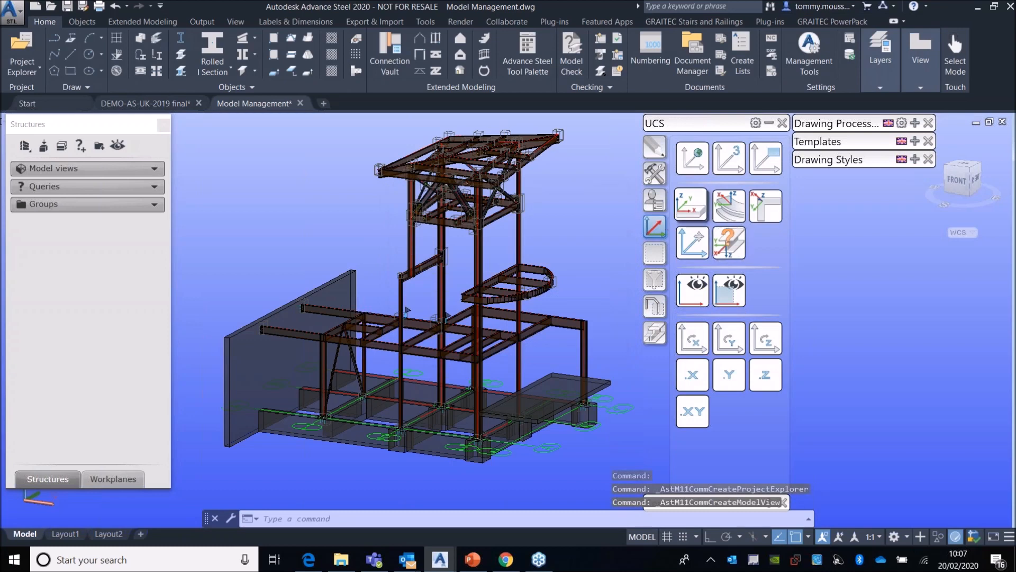
click(691, 241)
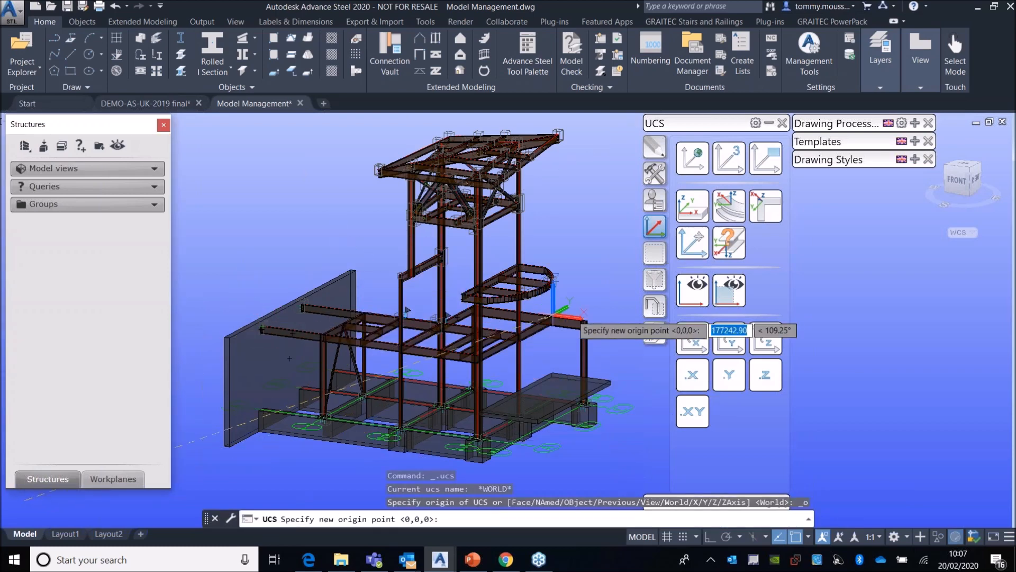
scroll(586, 322, up, 5)
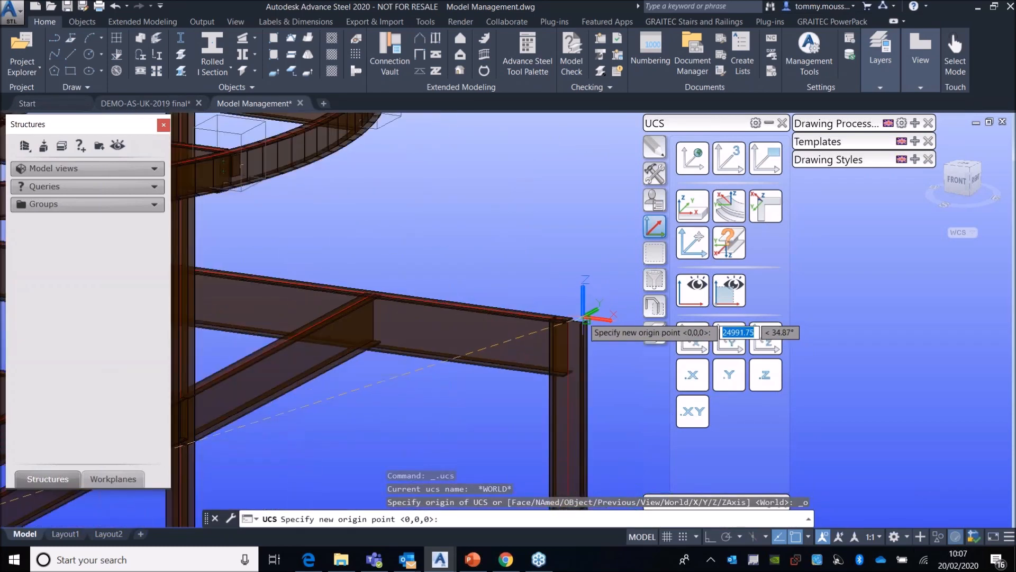
click(572, 318)
scroll(554, 254, down, 8)
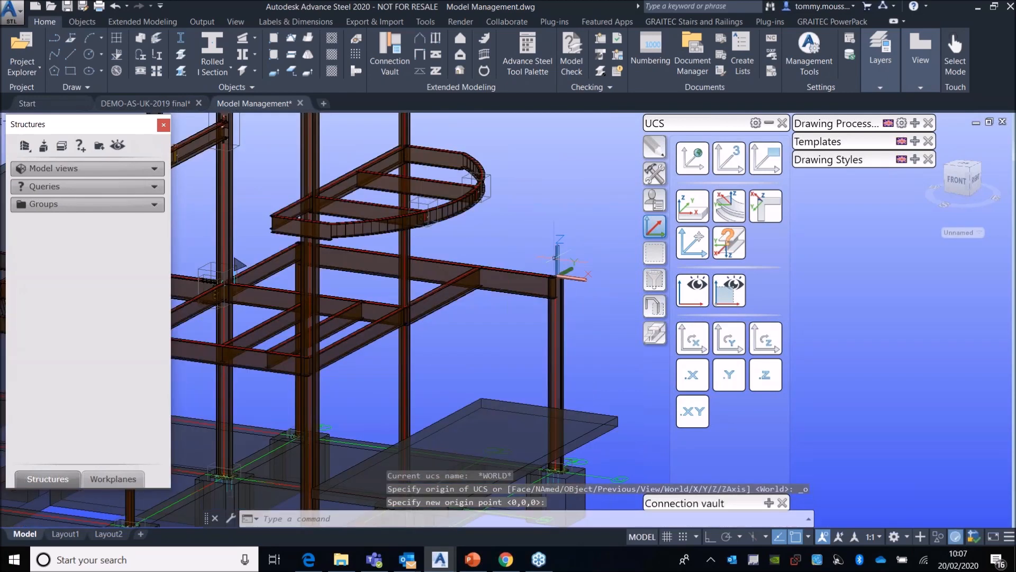
middle_drag(234, 287, 282, 308)
middle_drag(636, 218, 628, 223)
Step: Create a model view using One point in UCS at the new origin and name it LEVEL 1
click(655, 306)
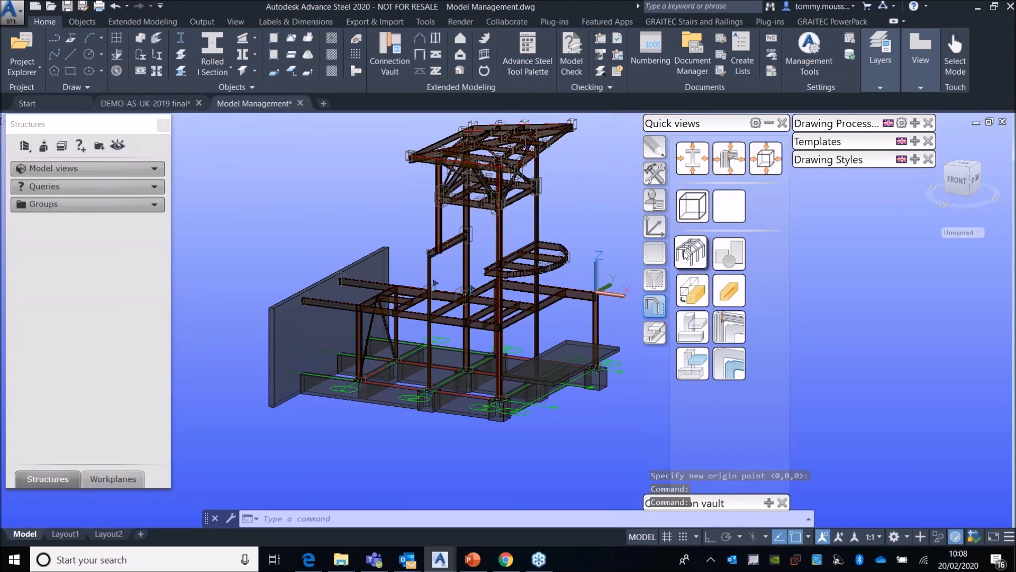
click(695, 213)
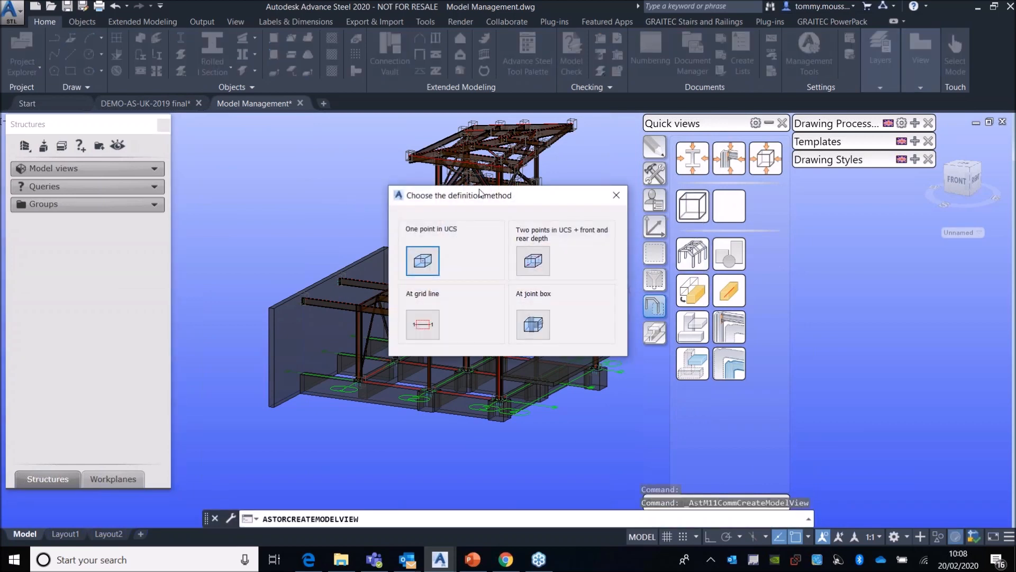
drag(398, 200, 257, 191)
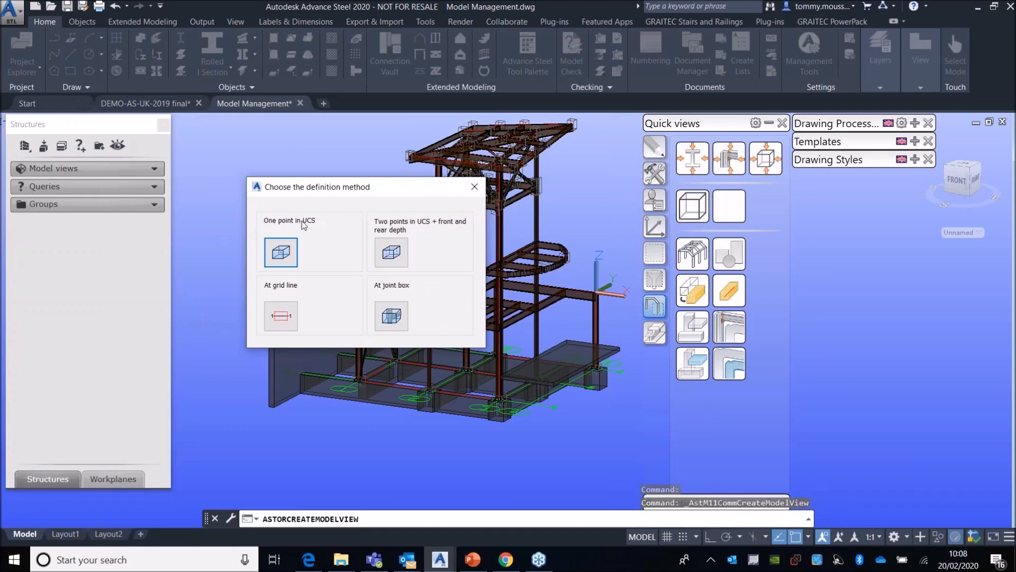
click(281, 252)
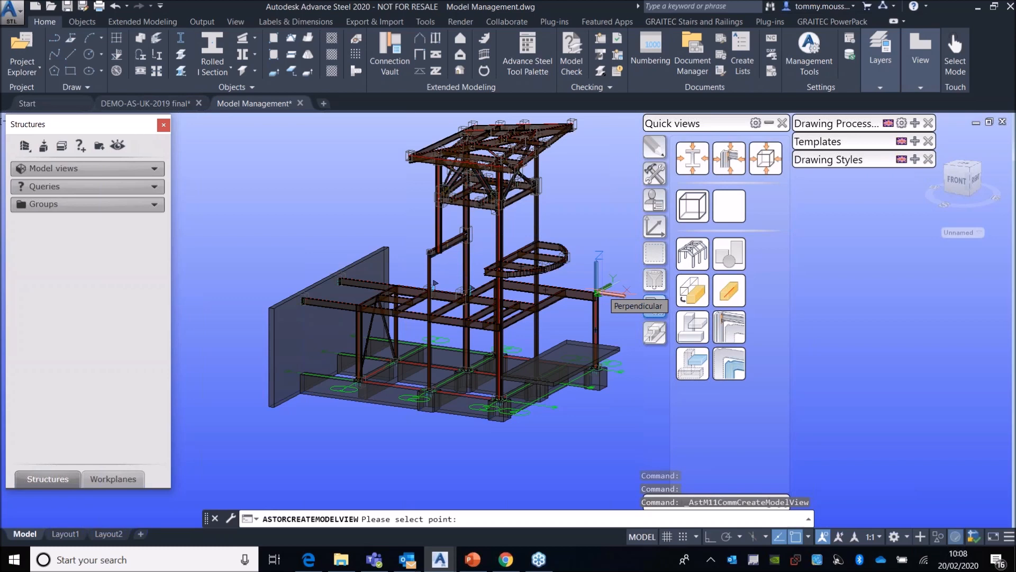
click(598, 293)
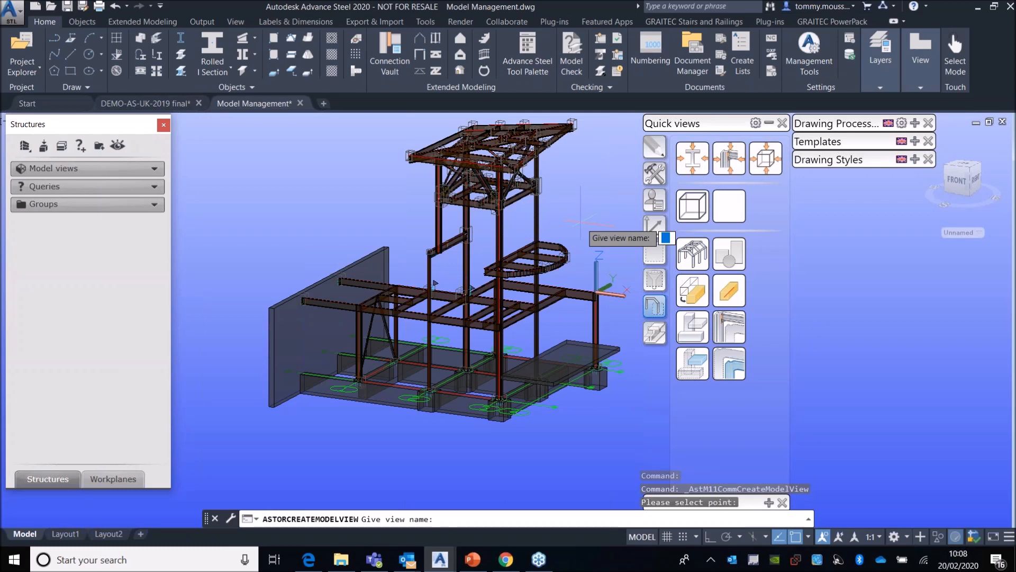
text(LEVEL)
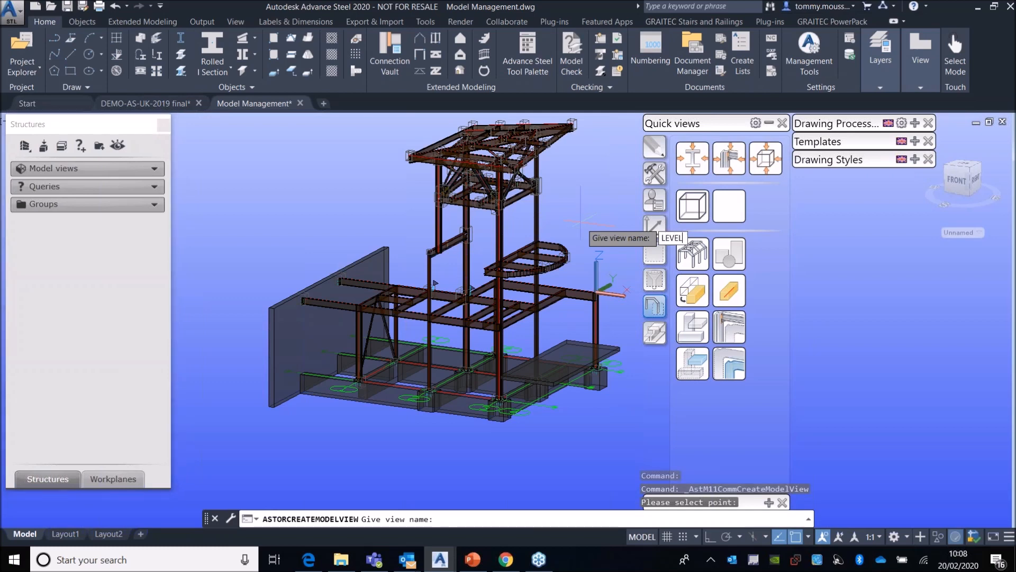
text( 1)
key(Return)
Step: Set the default direction of the LEVEL 1 view to look straight down from above
scroll(592, 296, up, 5)
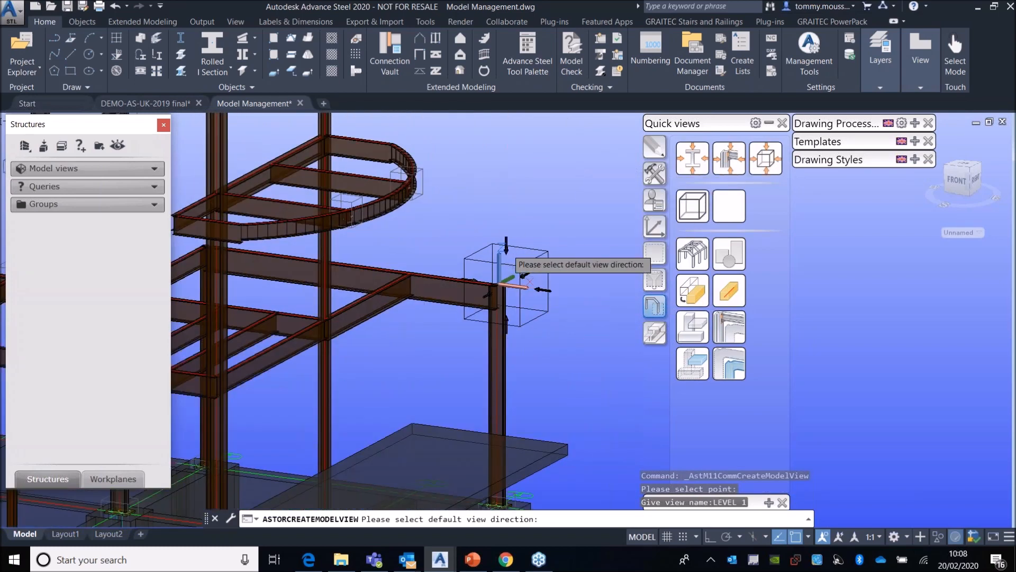
scroll(496, 270, up, 4)
middle_drag(486, 223, 441, 211)
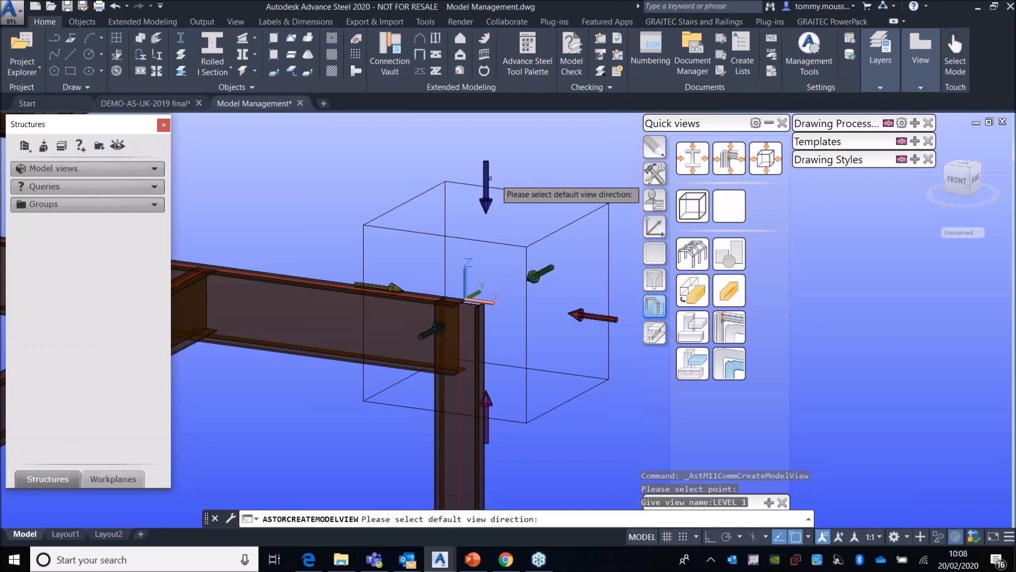
click(485, 167)
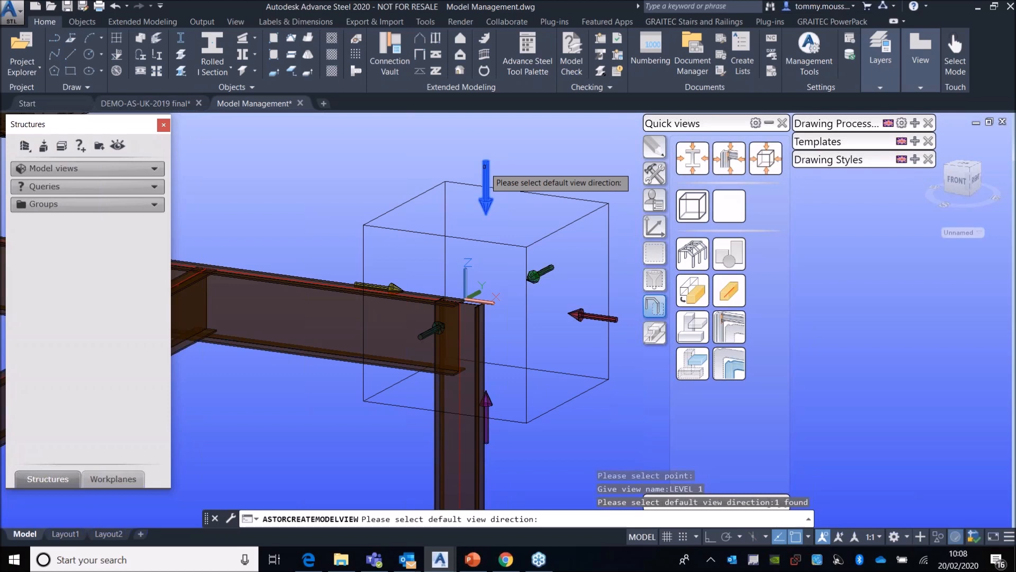
key(Return)
scroll(508, 161, down, 8)
middle_drag(527, 172, 560, 203)
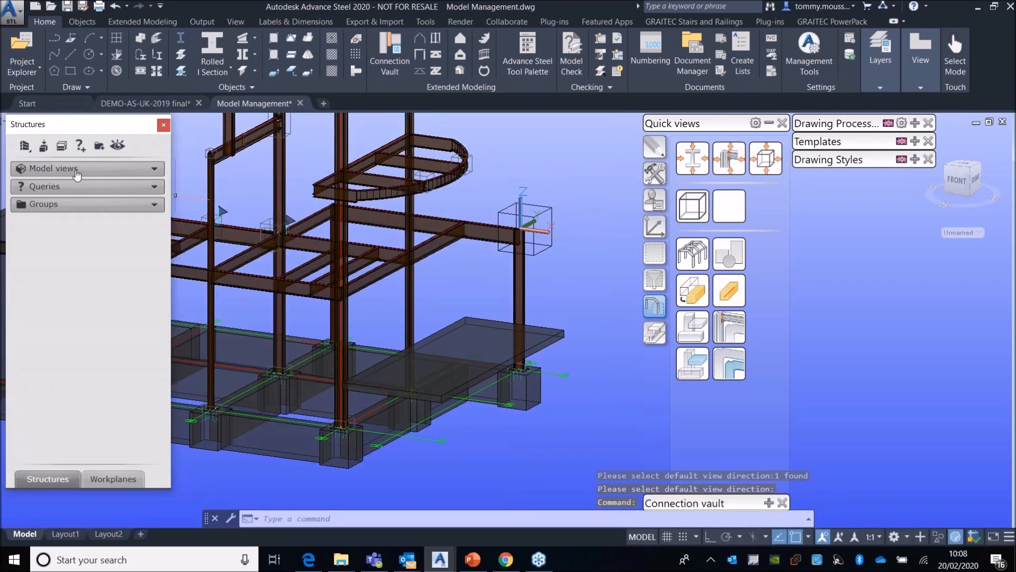
Step: List the model views, collapse the tool palette and activate the LEVEL 1 view from its box to examine the clipped members
click(156, 170)
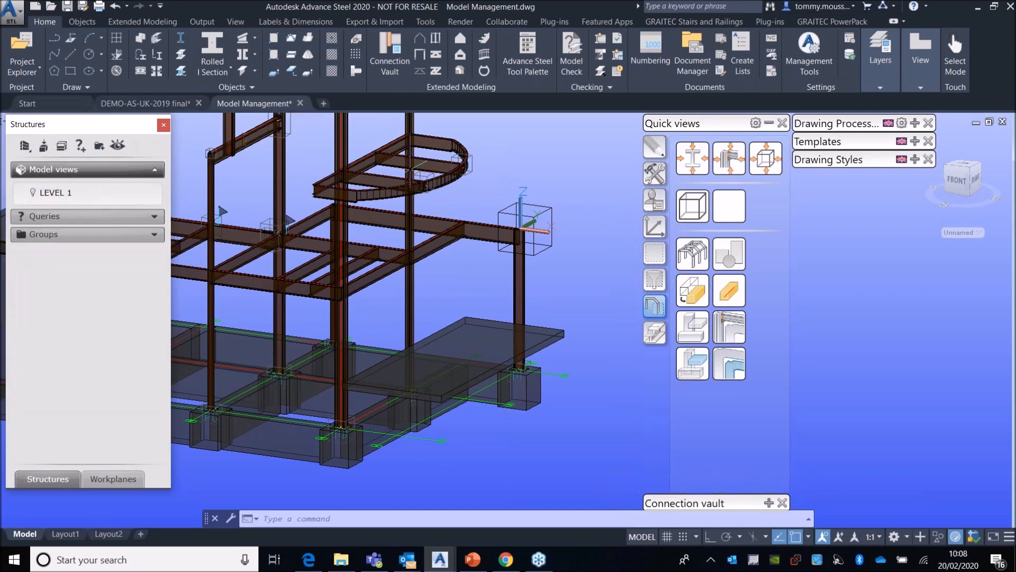
click(770, 123)
middle_drag(616, 225, 764, 239)
click(687, 218)
double_click(675, 229)
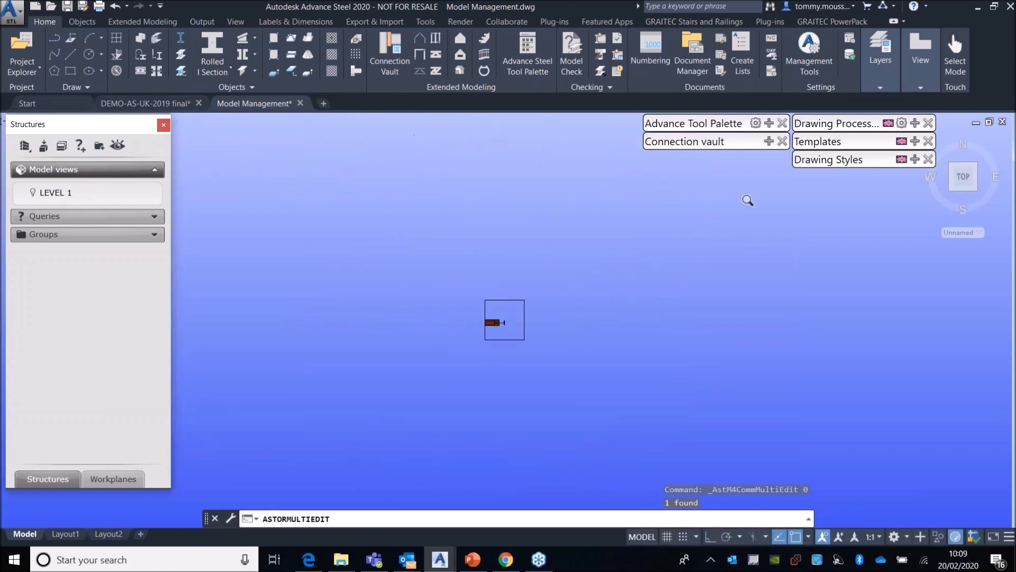
scroll(540, 318, down, 2)
shift+middle_drag(555, 347, 529, 252)
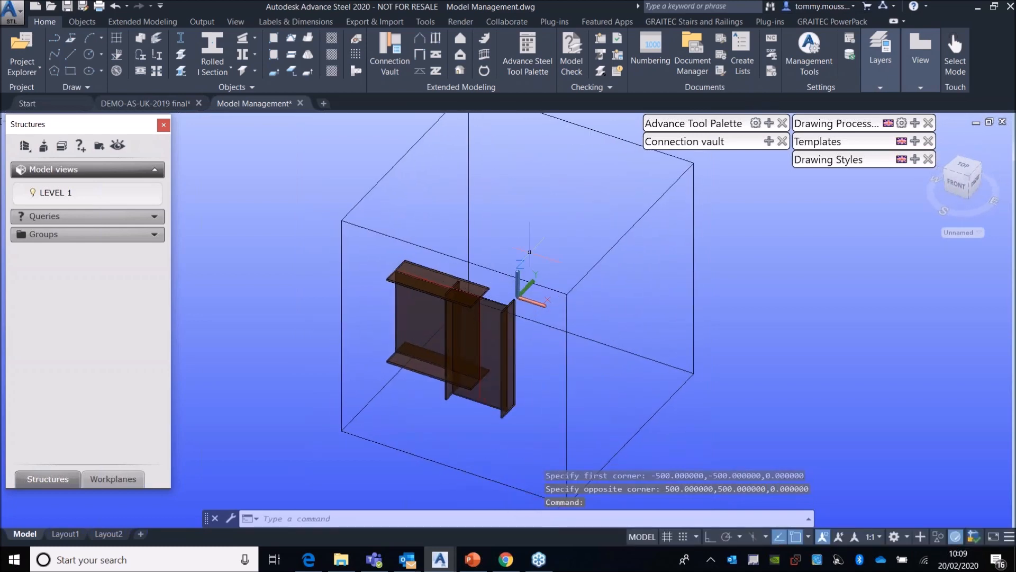
scroll(529, 252, up, 2)
scroll(530, 252, down, 5)
middle_drag(598, 238, 571, 251)
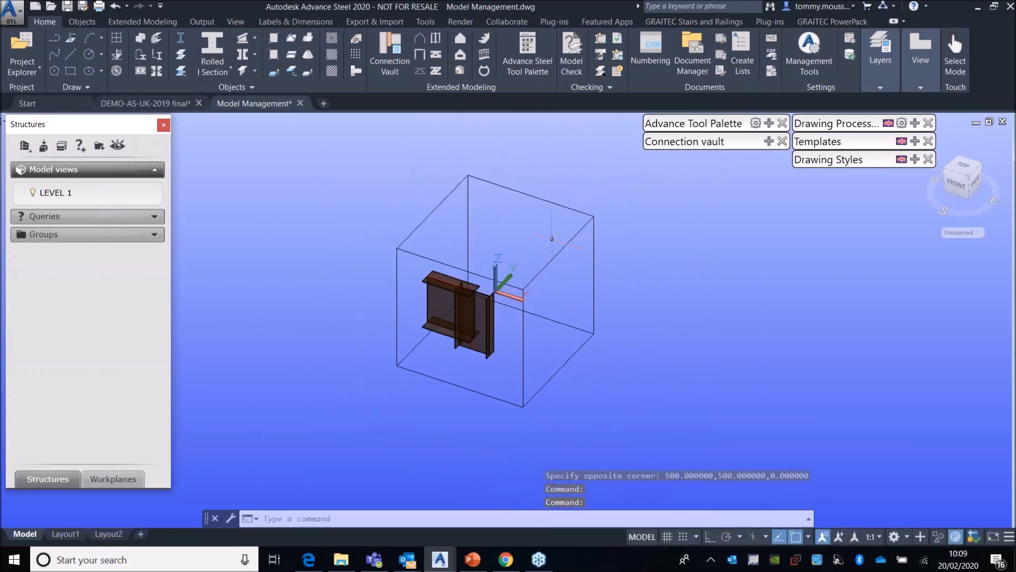
Step: Deactivate the LEVEL 1 view and look through the commands available for its view box
double_click(540, 200)
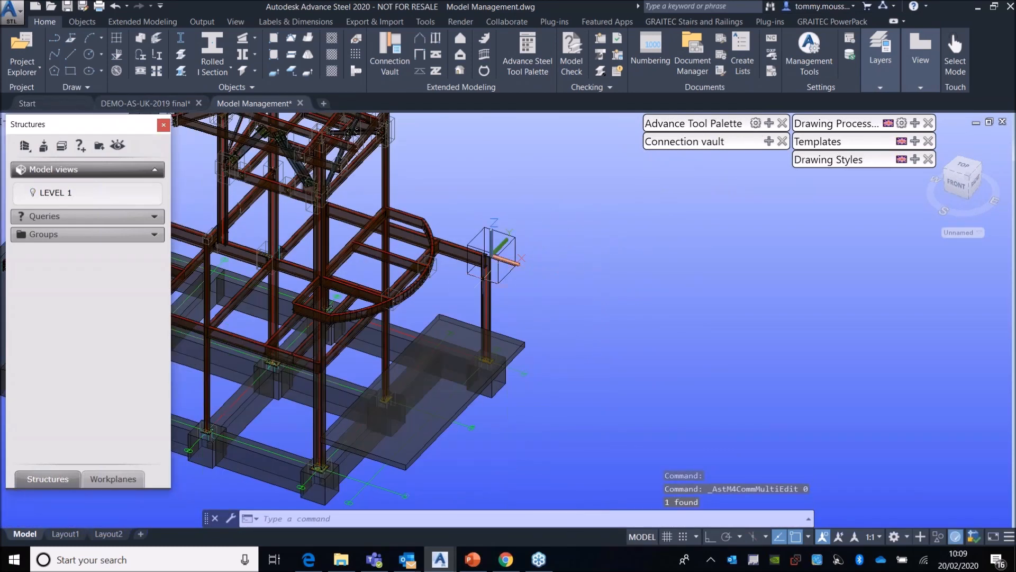
scroll(530, 265, up, 5)
click(647, 196)
right_click(723, 185)
mouse_move(748, 186)
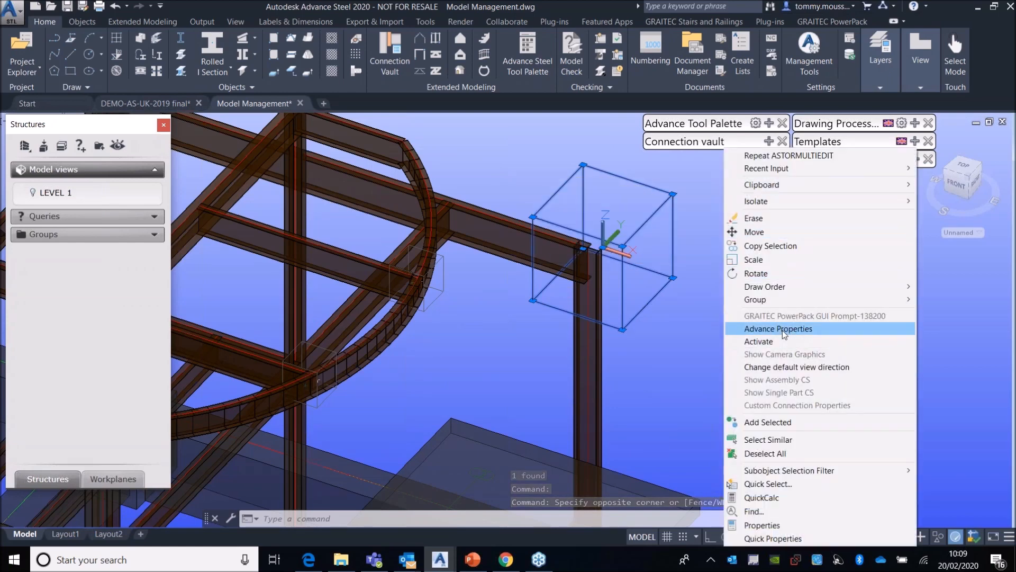
key(Escape)
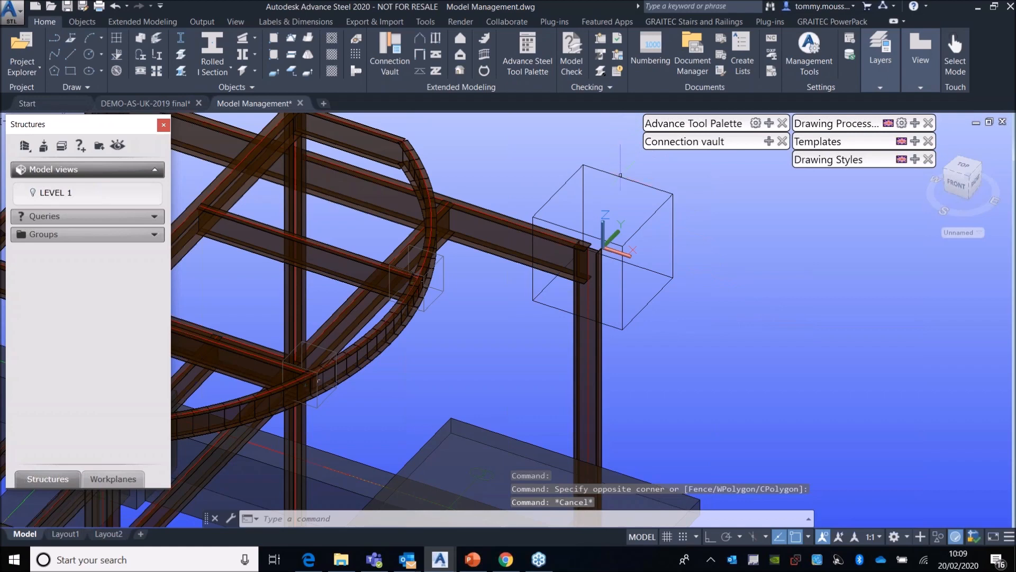
Step: Activate the LEVEL 1 view from its box once more and return to the full model
double_click(620, 176)
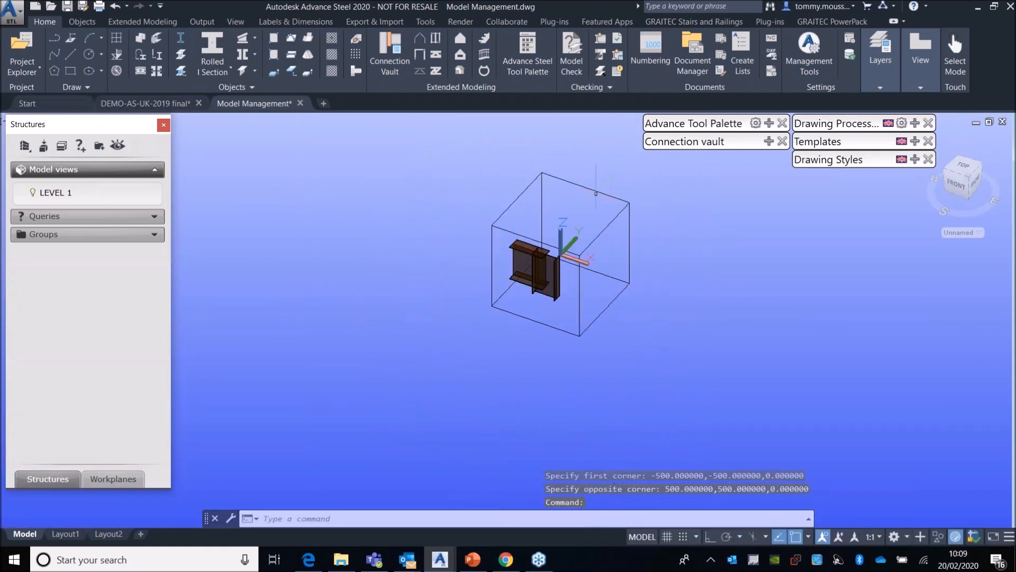
click(601, 182)
click(601, 183)
double_click(596, 190)
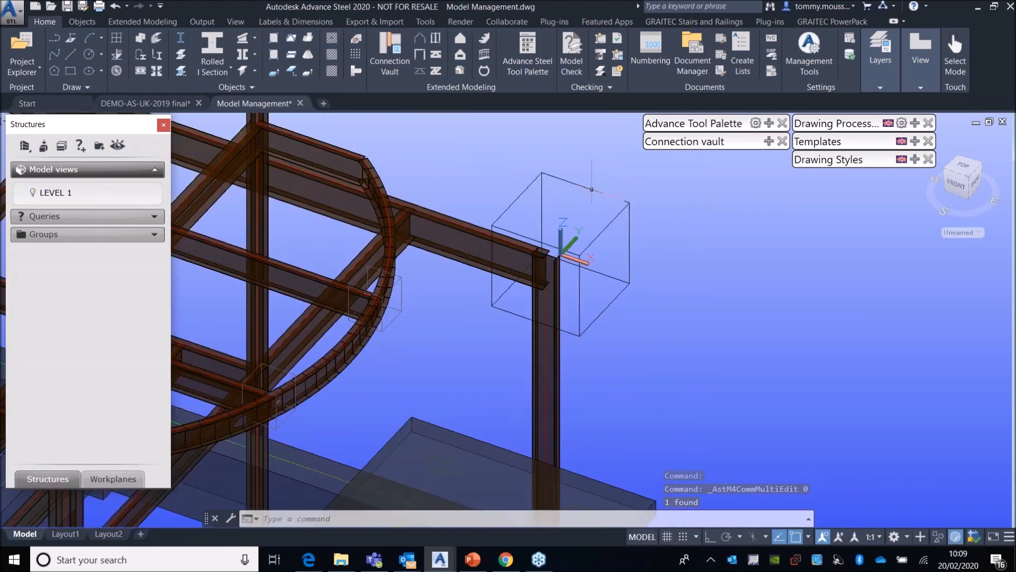
Step: Open the LEVEL 1 view box's Advance Properties and switch off Clip top, Clip right, Clip bottom and Clip left
middle_drag(592, 189, 529, 192)
click(519, 181)
click(496, 199)
right_click(609, 203)
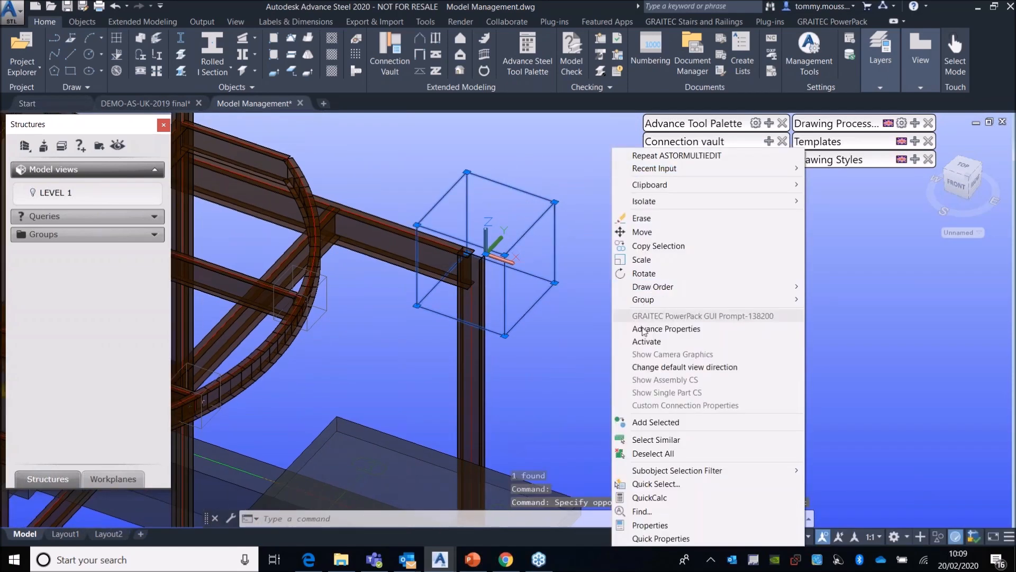
click(696, 330)
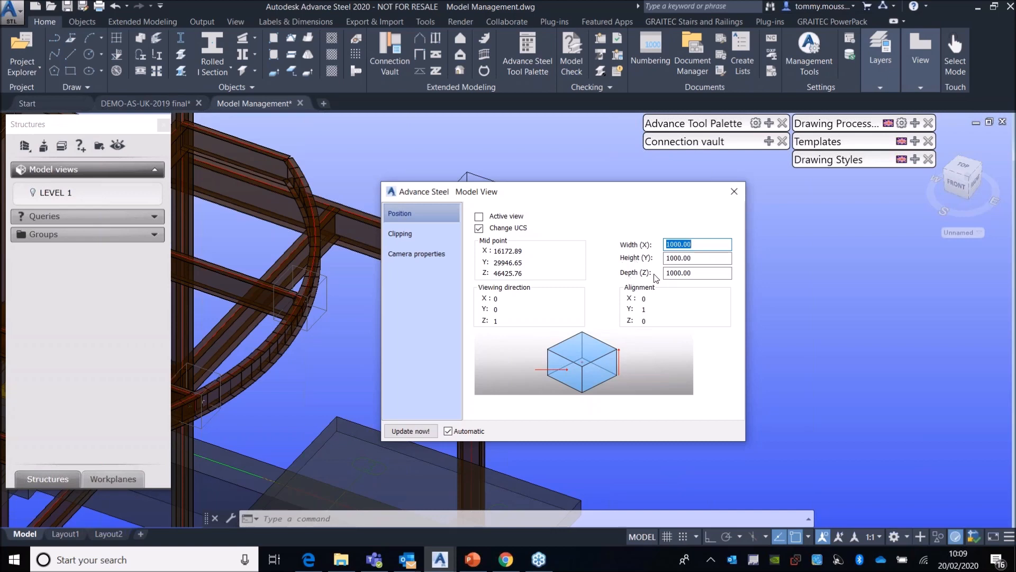
click(400, 234)
drag(581, 189, 717, 189)
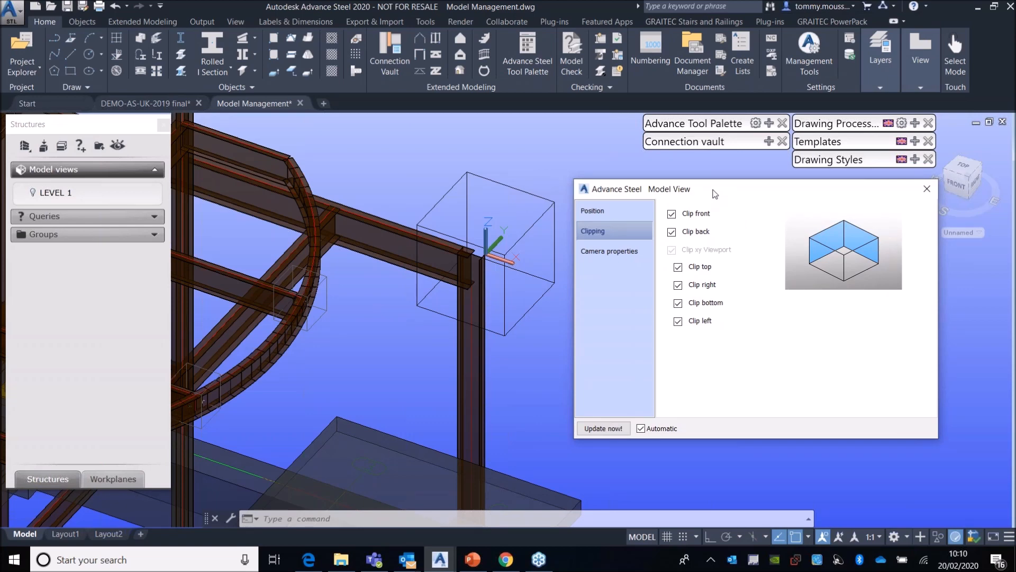
click(678, 266)
click(678, 285)
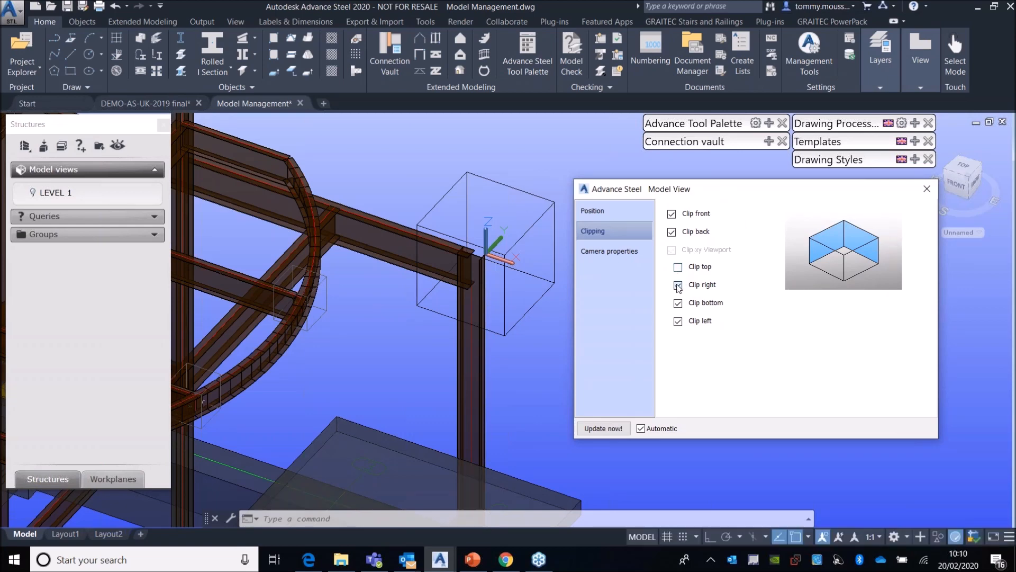
click(678, 302)
click(678, 321)
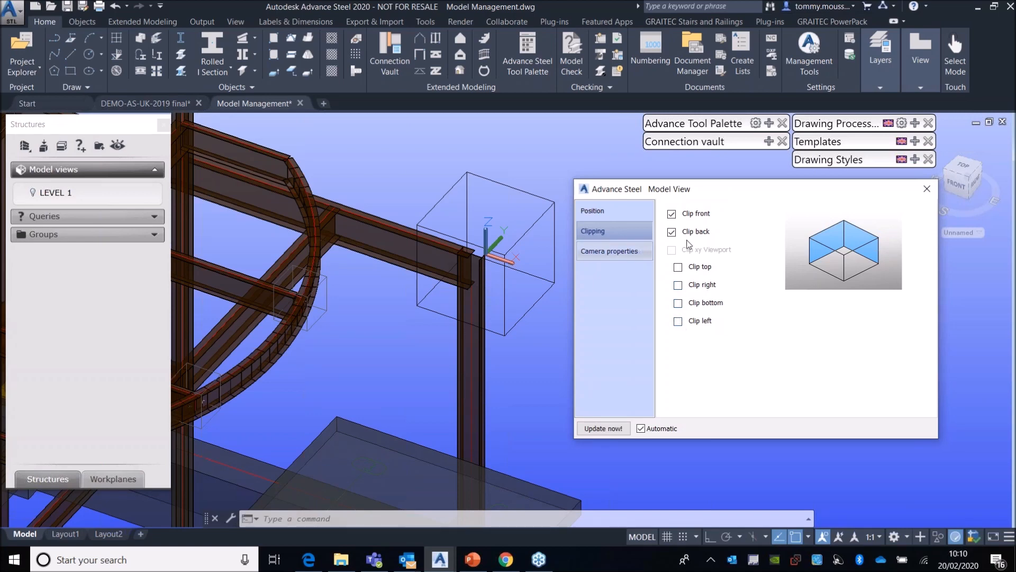
Step: Review the camera properties and position settings of the LEVEL 1 view and close its properties
click(615, 253)
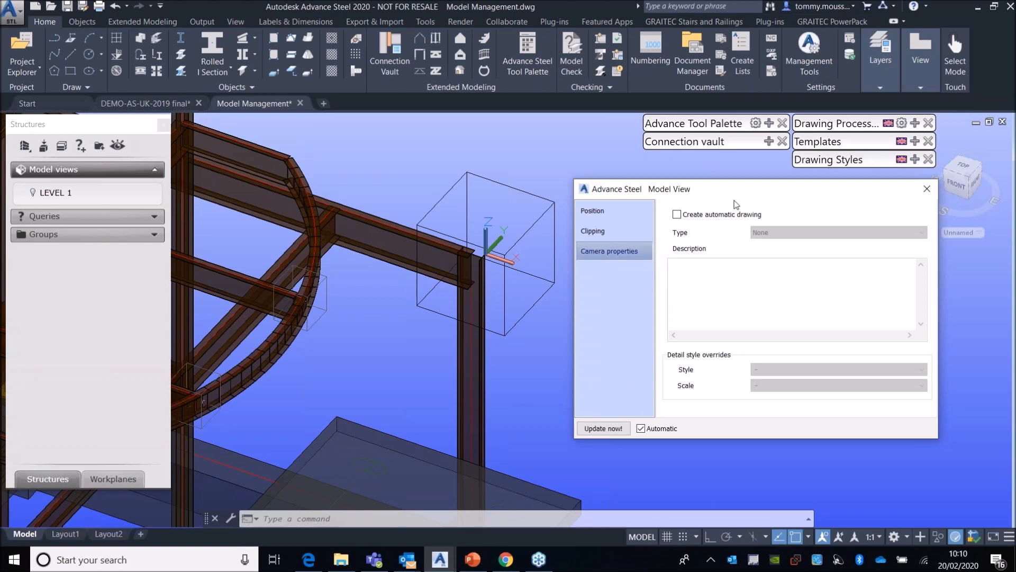
click(592, 212)
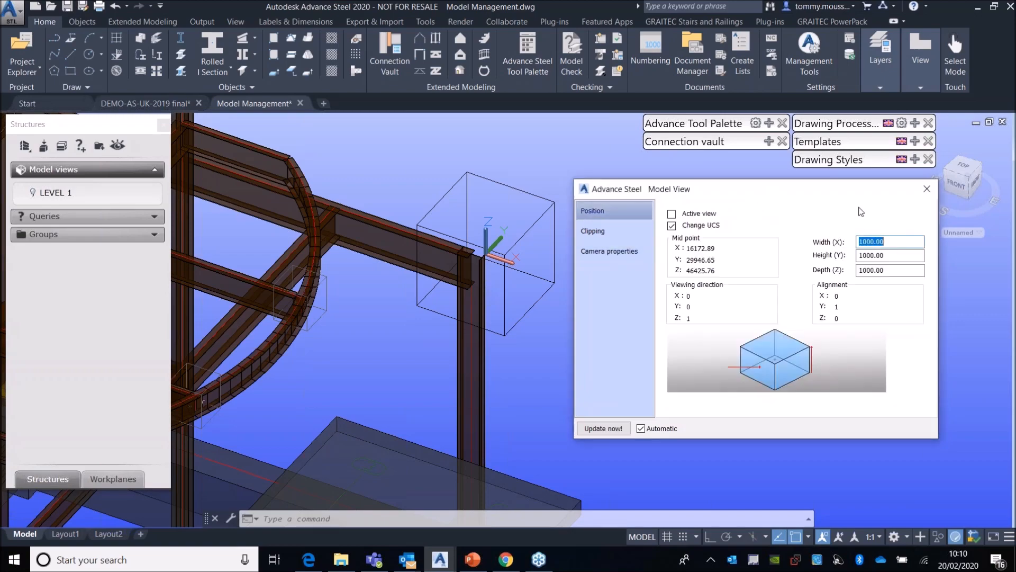
click(926, 189)
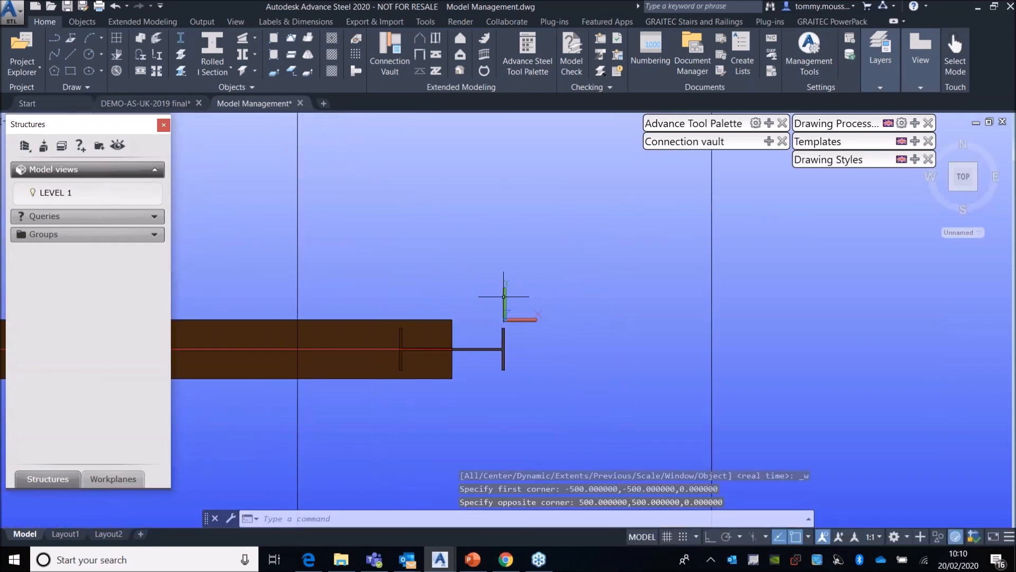
Step: Examine the whole floor shown by the LEVEL 1 view without side clipping and deactivate the view from its box
scroll(504, 297, down, 4)
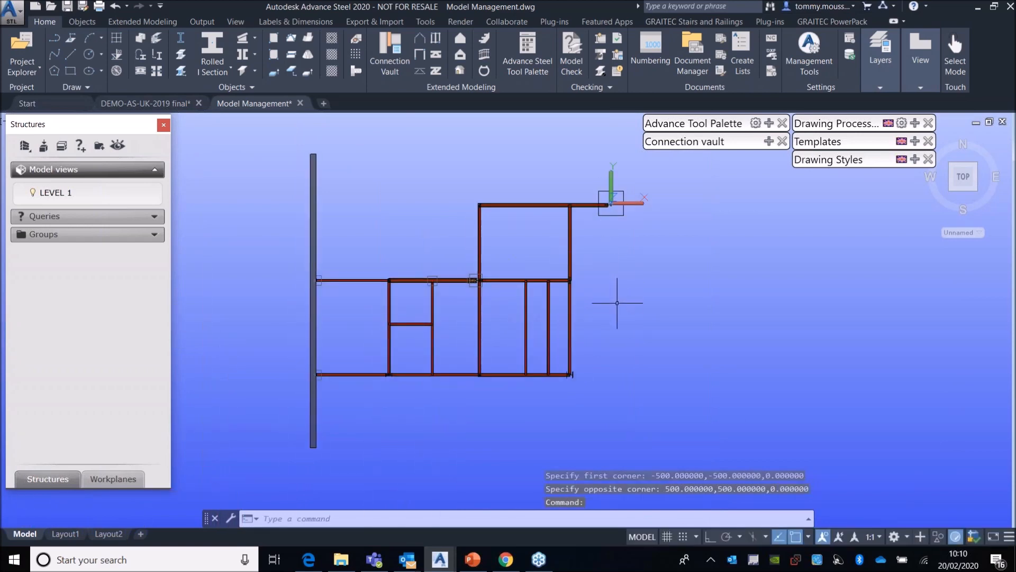
shift+middle_drag(606, 325, 532, 245)
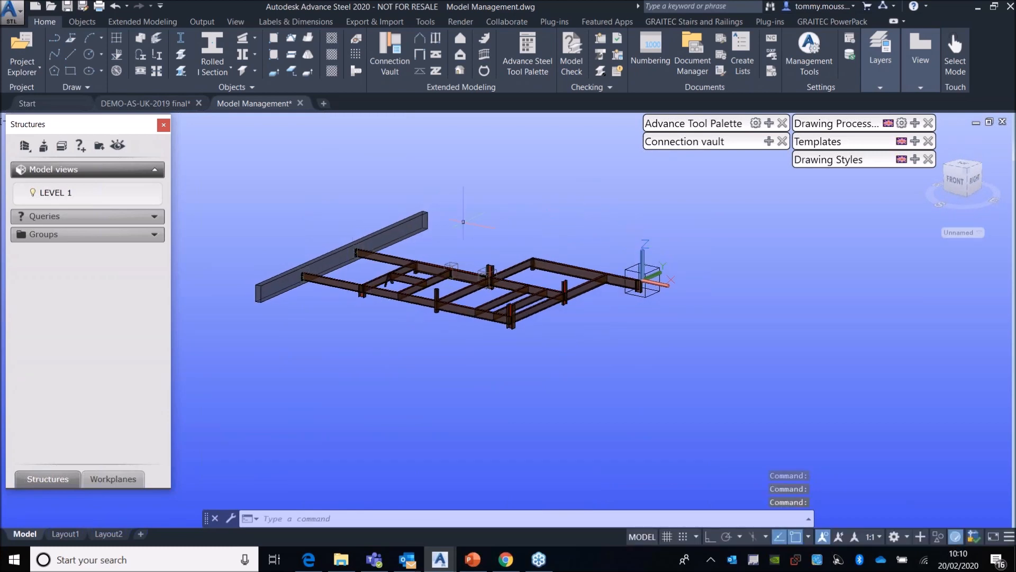
shift+middle_drag(565, 290, 595, 291)
scroll(661, 253, up, 4)
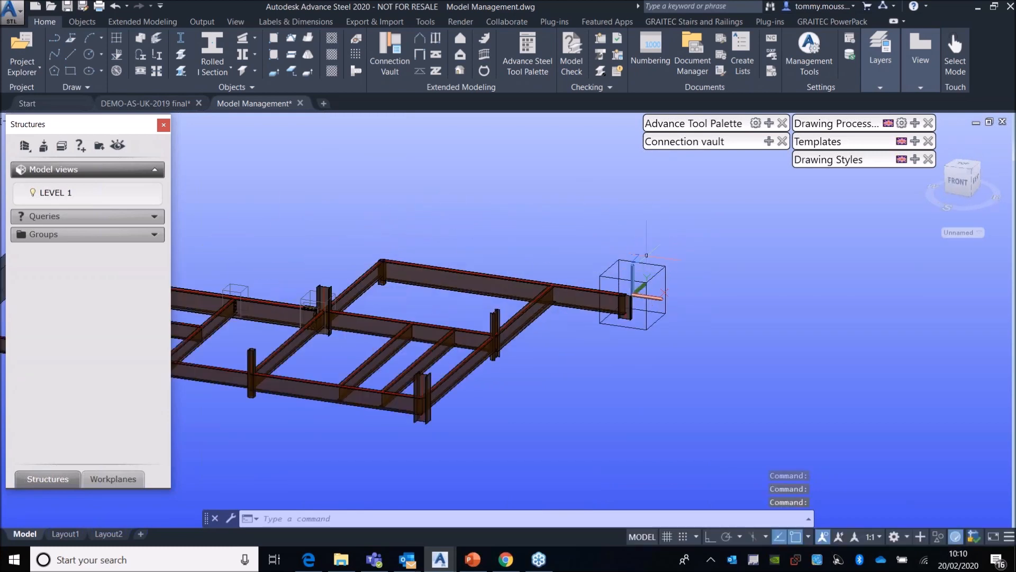
double_click(665, 279)
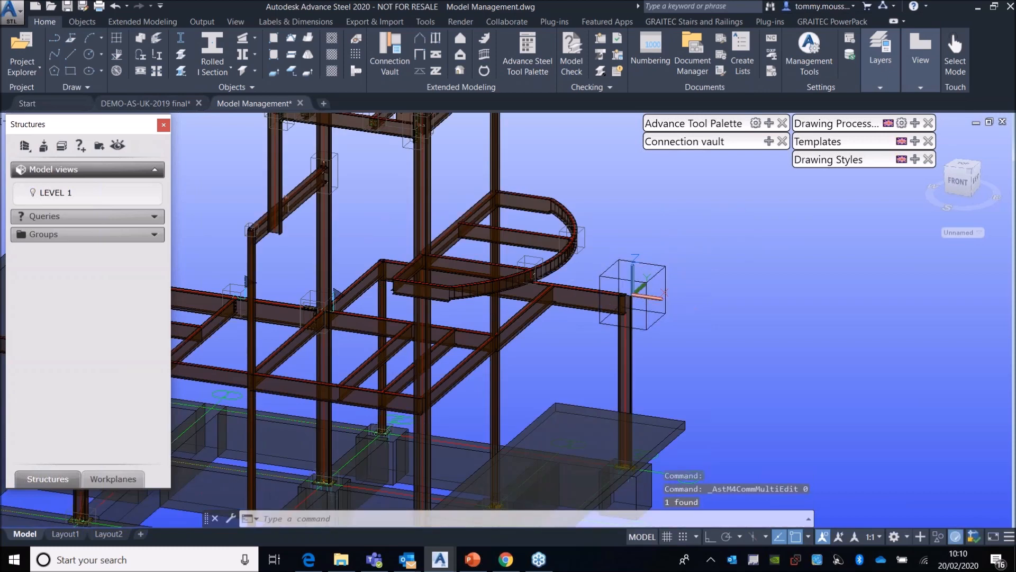
key(Escape)
Step: Change the default view direction of the LEVEL 1 box to the arrow looking straight down from above
middle_drag(651, 273, 501, 218)
scroll(500, 218, up, 2)
click(509, 187)
click(495, 211)
right_click(559, 197)
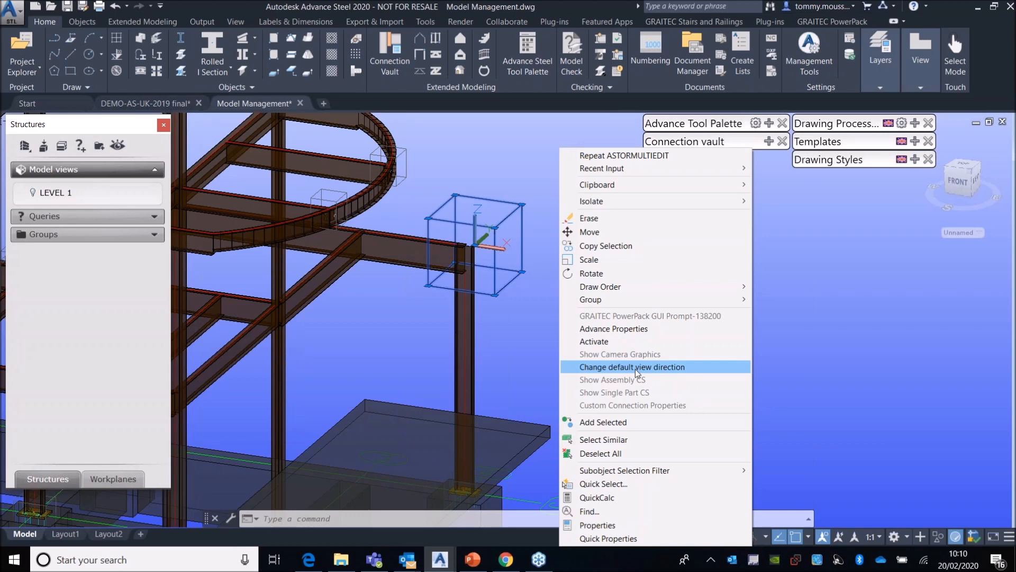
click(635, 367)
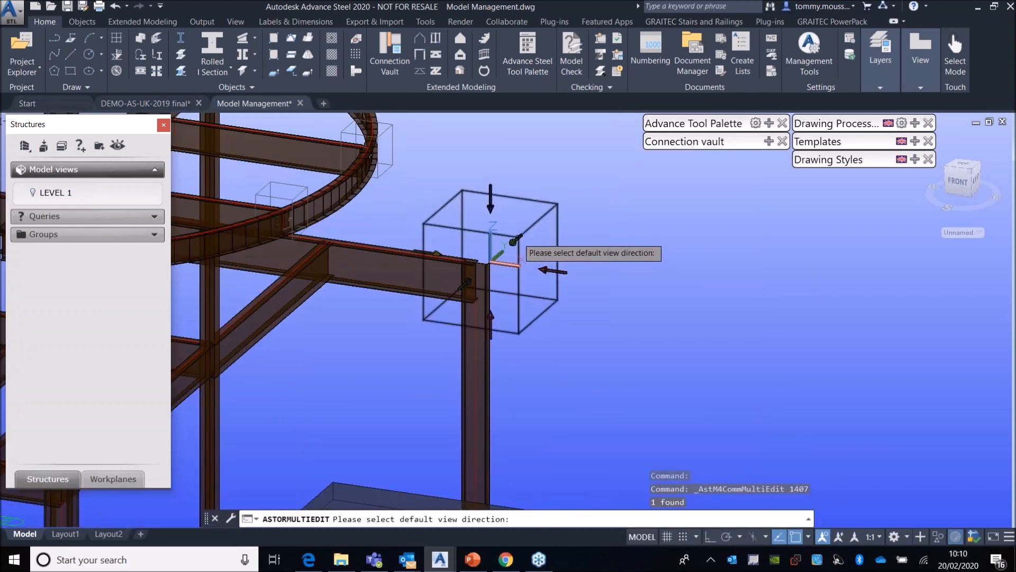
click(490, 200)
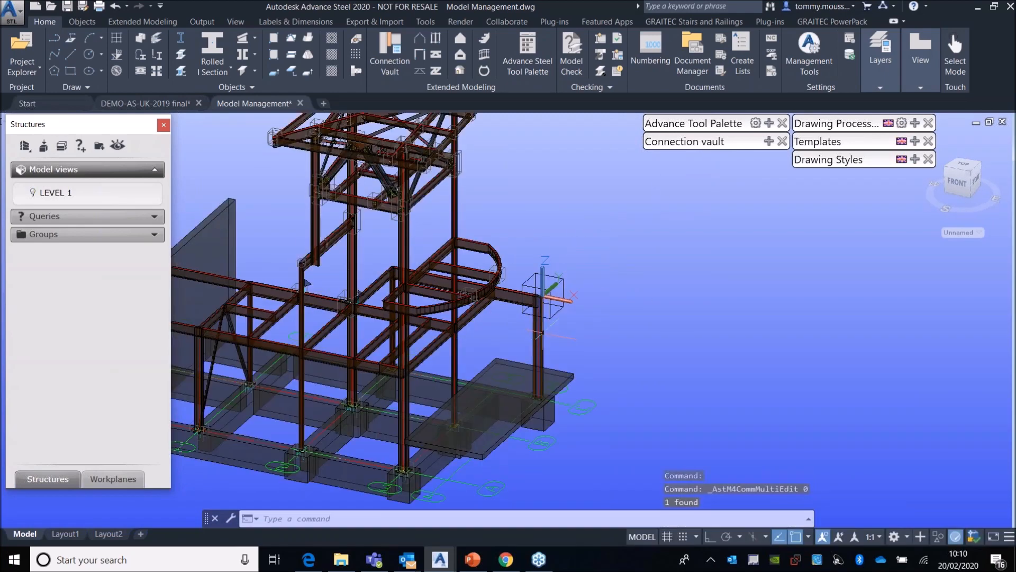
Step: Look through the commands available for the LEVEL 1 entry in the model views list
right_click(56, 194)
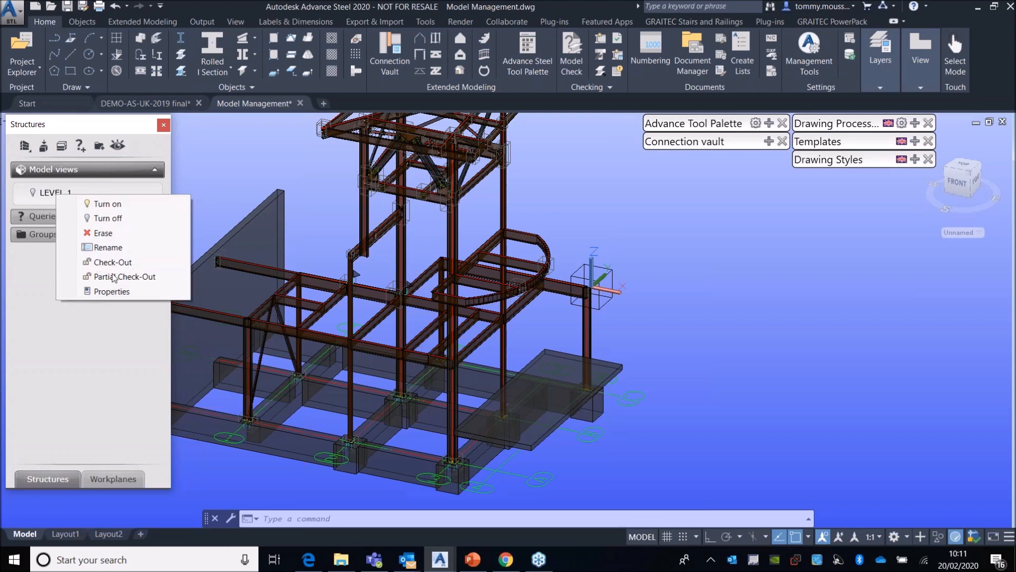
click(732, 196)
shift+middle_drag(774, 248, 741, 233)
Step: Move the UCS origin to the upper platform, where the straight back beam meets the curved beam
mouse_move(749, 147)
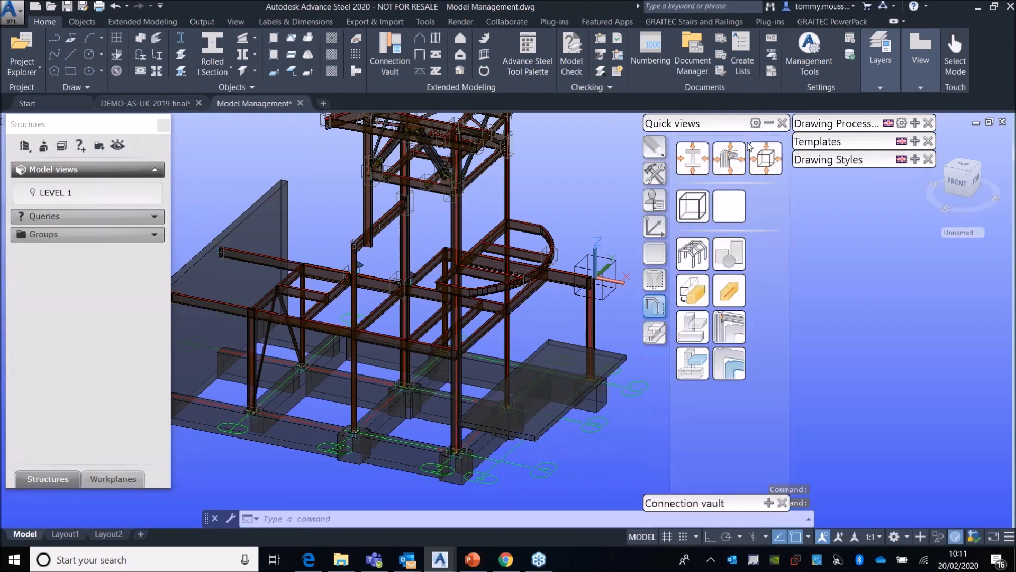
click(699, 204)
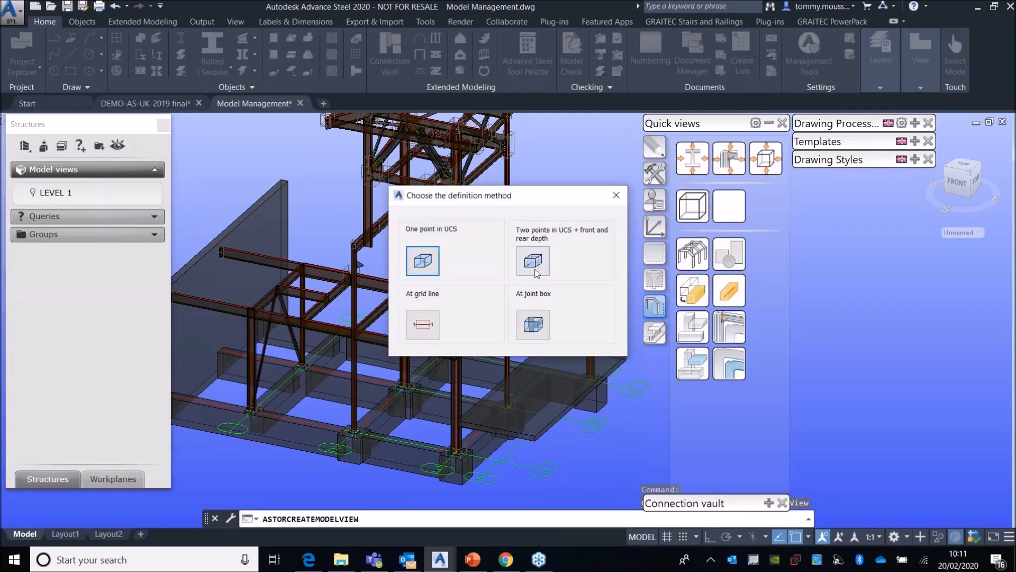
click(617, 195)
click(655, 227)
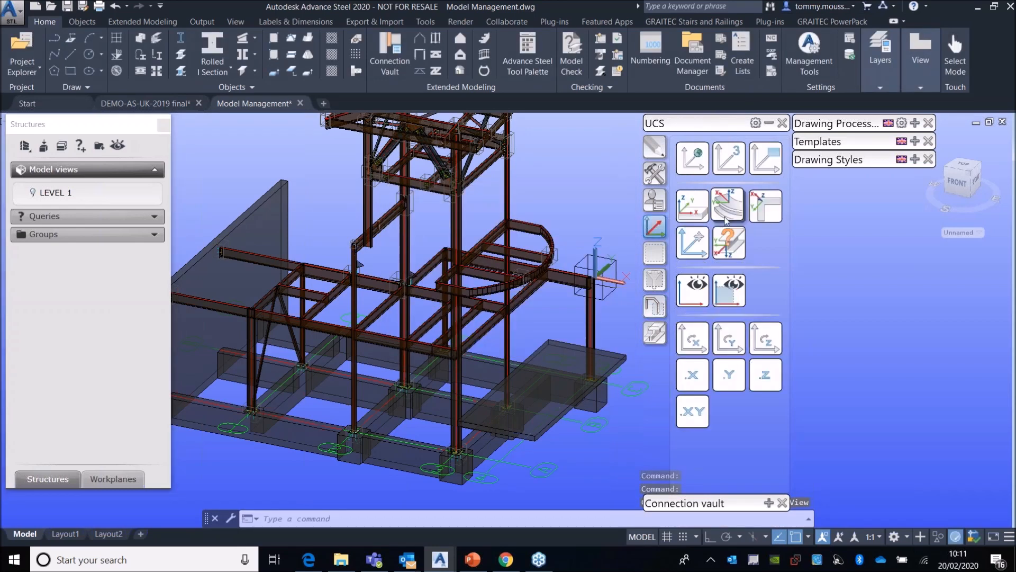
click(696, 244)
scroll(532, 222, up, 5)
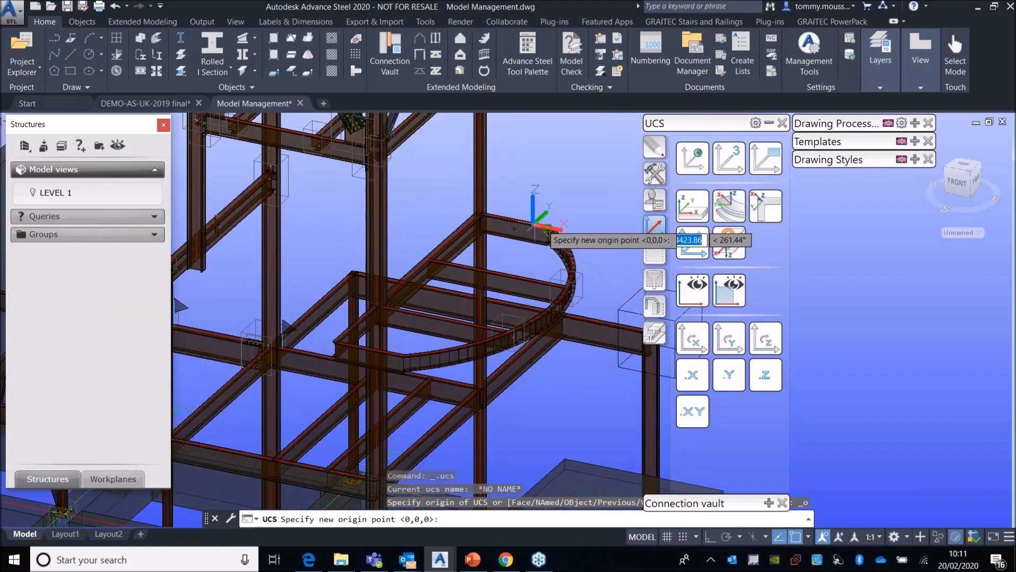
click(537, 223)
scroll(535, 225, down, 5)
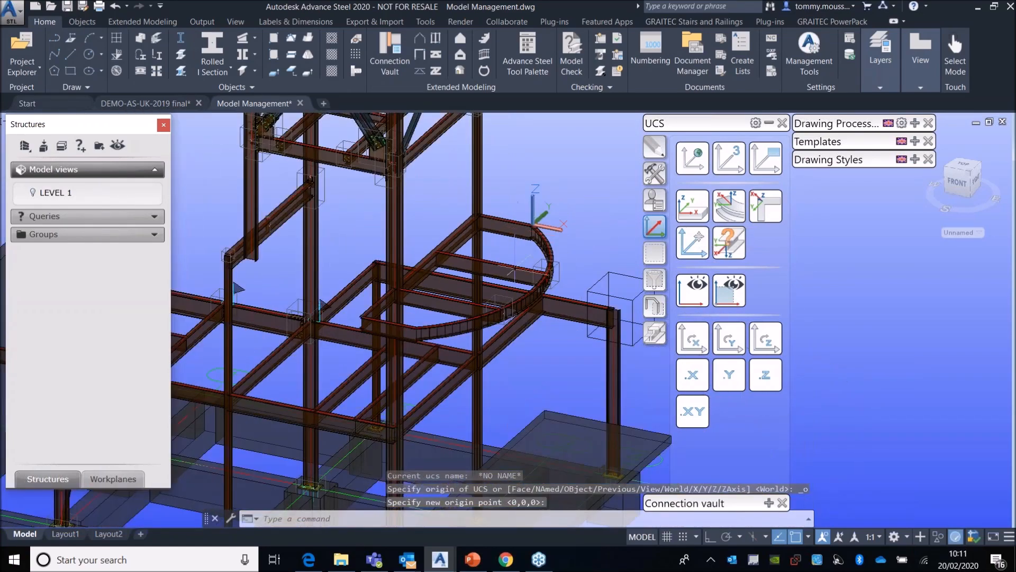
shift+middle_drag(512, 286, 512, 241)
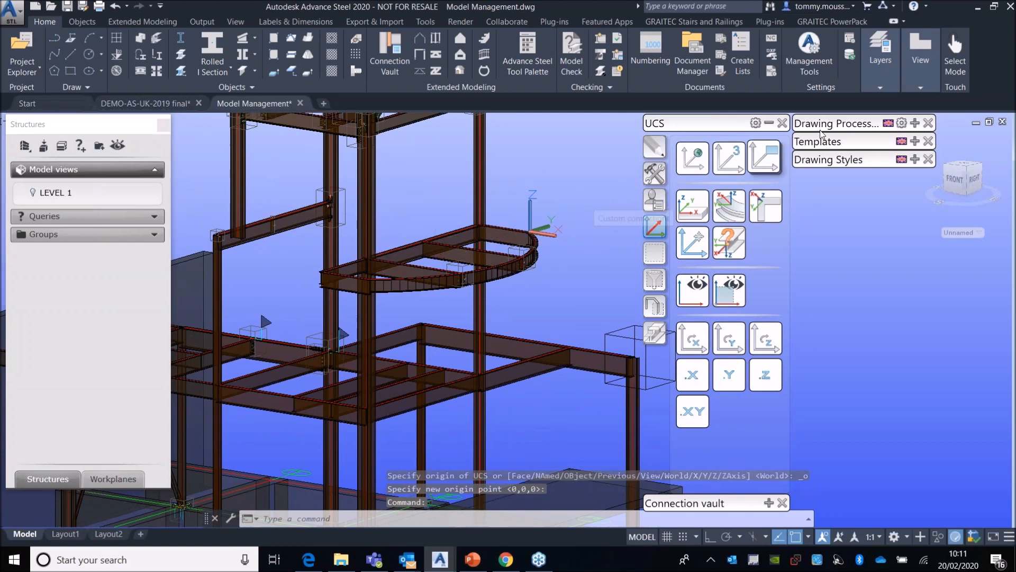
Step: Start a model view by two points in UCS plus front and rear depth, picking opposite corners around the upper platform level
click(655, 306)
click(693, 201)
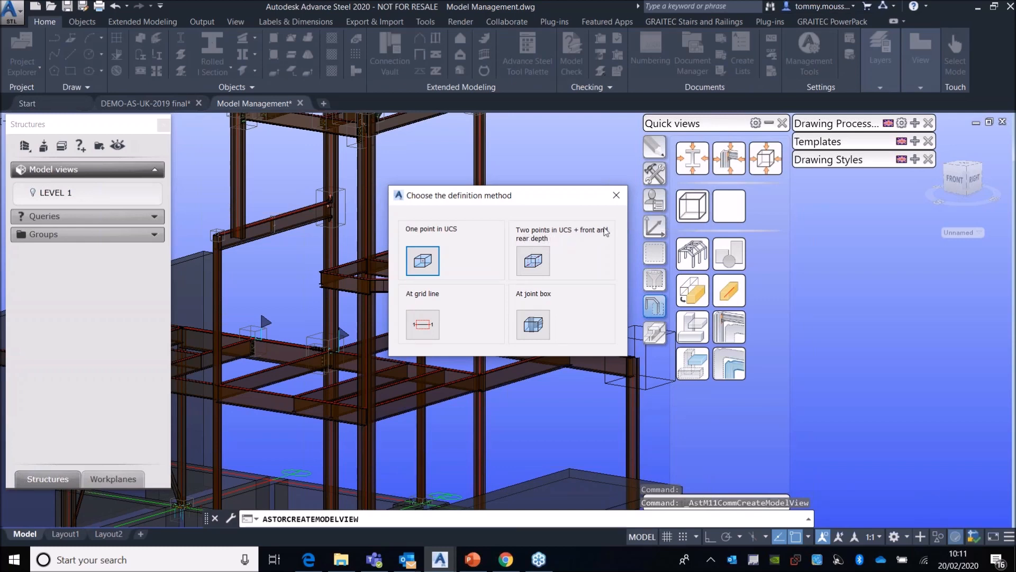
click(533, 260)
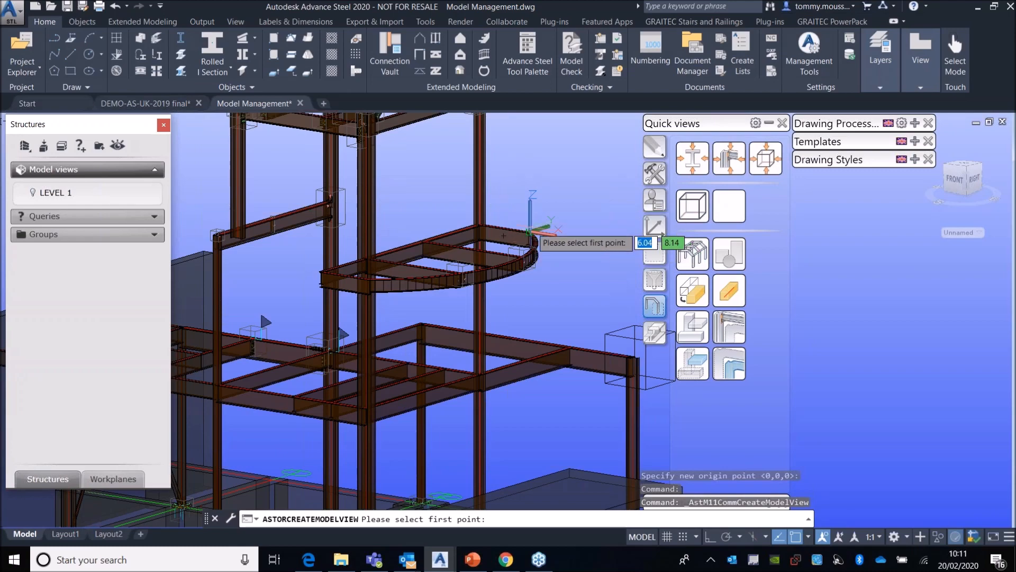
middle_drag(445, 241, 604, 249)
shift+middle_drag(472, 256, 396, 217)
scroll(334, 217, up, 5)
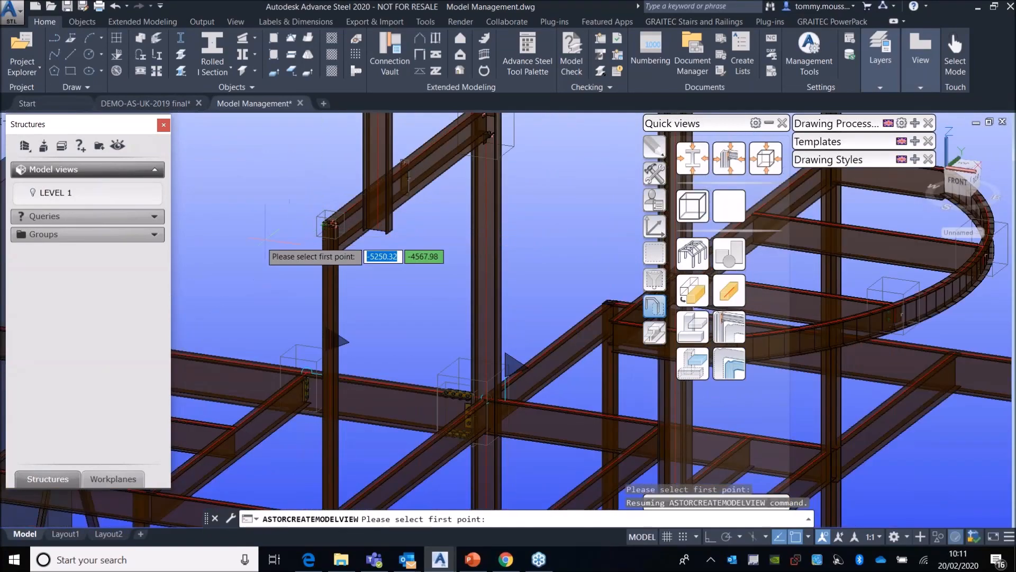
click(218, 247)
scroll(264, 247, down, 5)
middle_drag(509, 225, 390, 225)
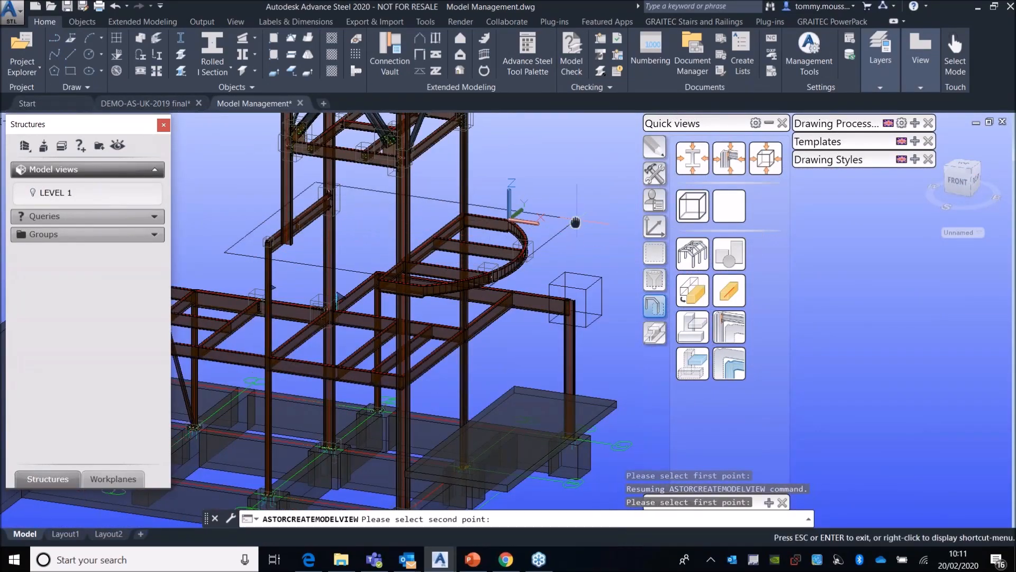
click(476, 217)
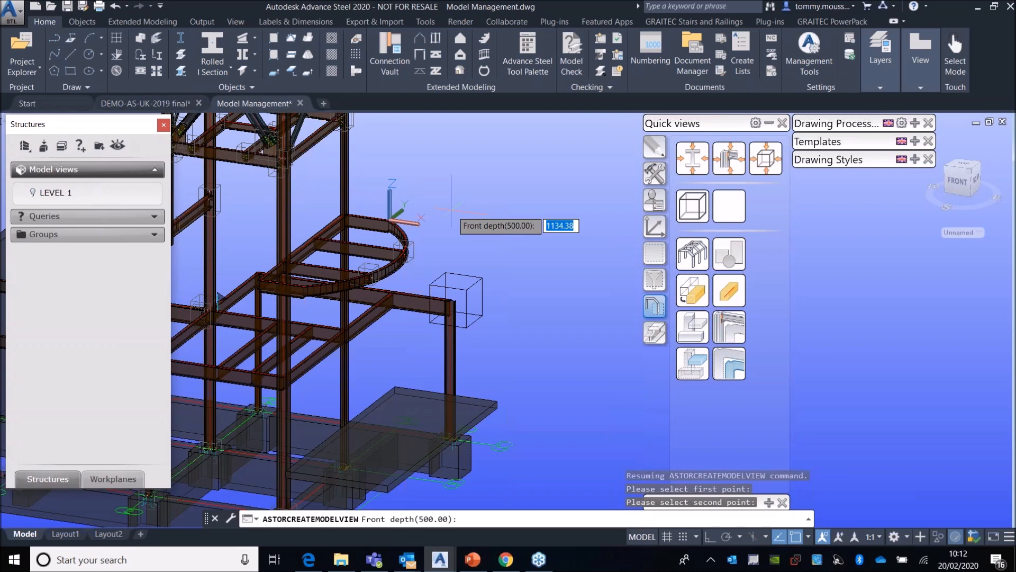
Step: Set the front depth of the new model view to 500 and accept 500 as its rear depth
text(500)
key(Return)
key(Return)
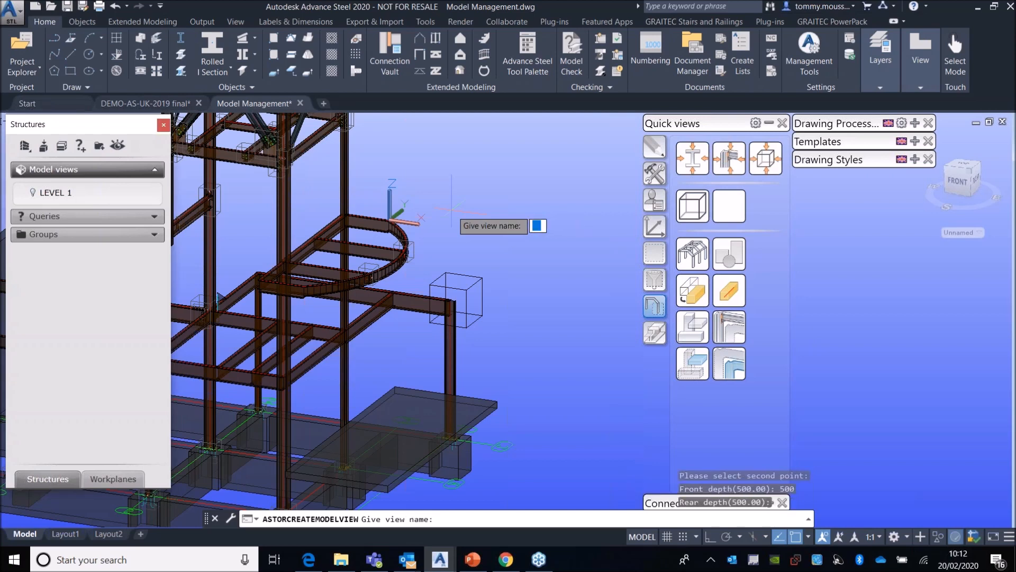
Step: Name the new model view LEVEL 2 and set its default direction to look straight down from above
text(LEVEL)
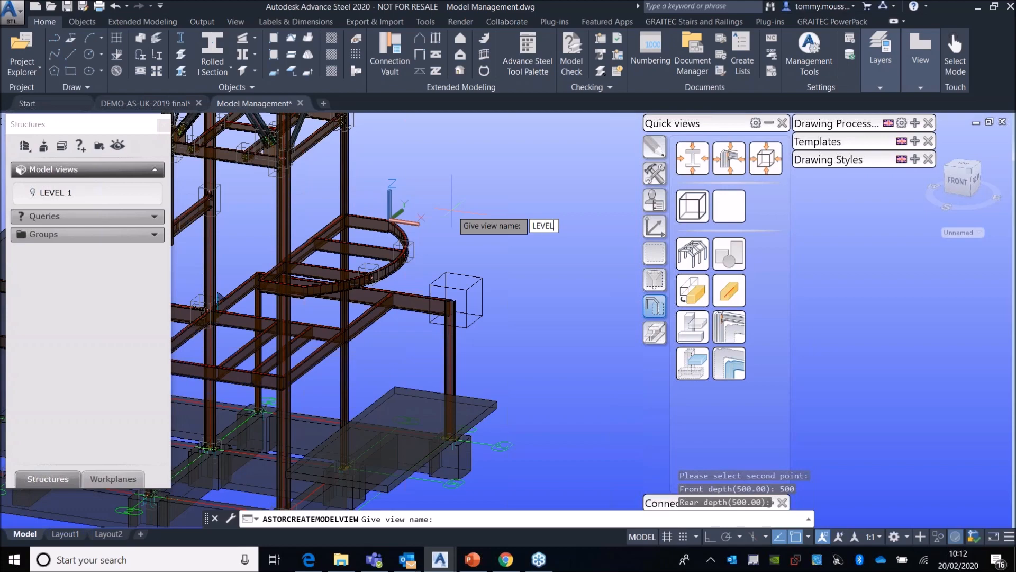
text( 2)
key(Return)
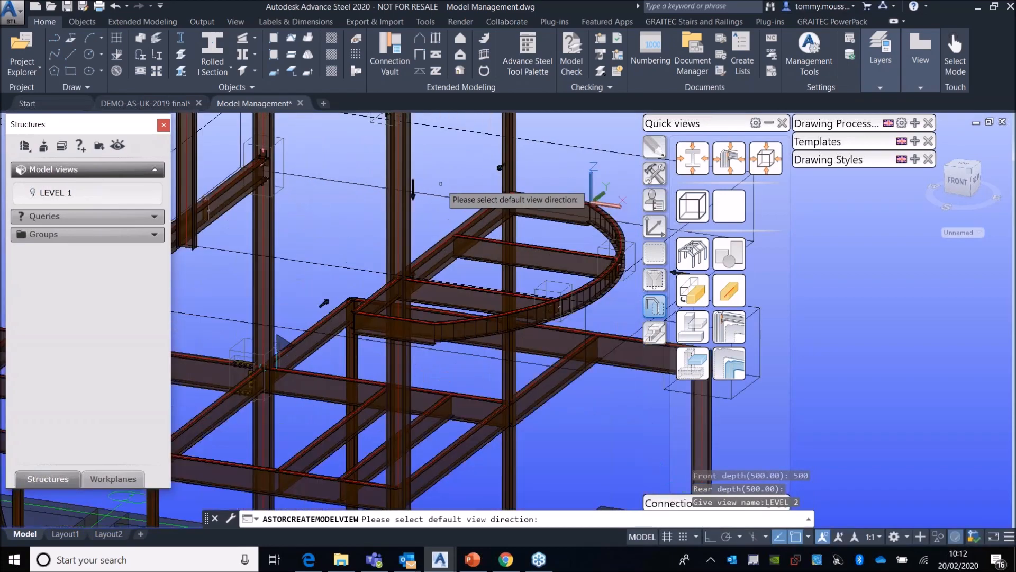
click(402, 183)
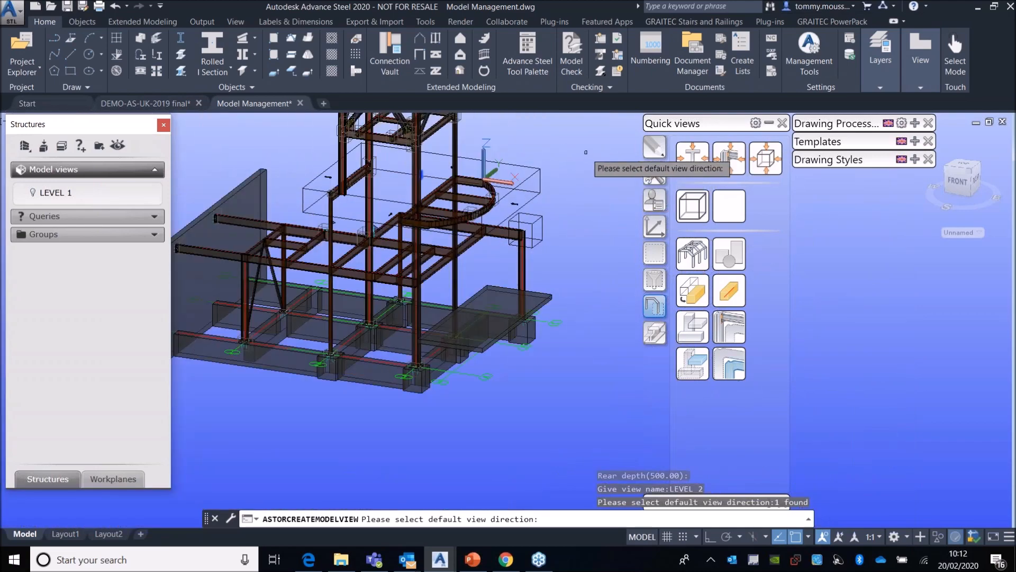
key(Return)
Step: Activate the LEVEL 2 view from its box, examine the clipped upper platform members and toggle the view off again
double_click(526, 176)
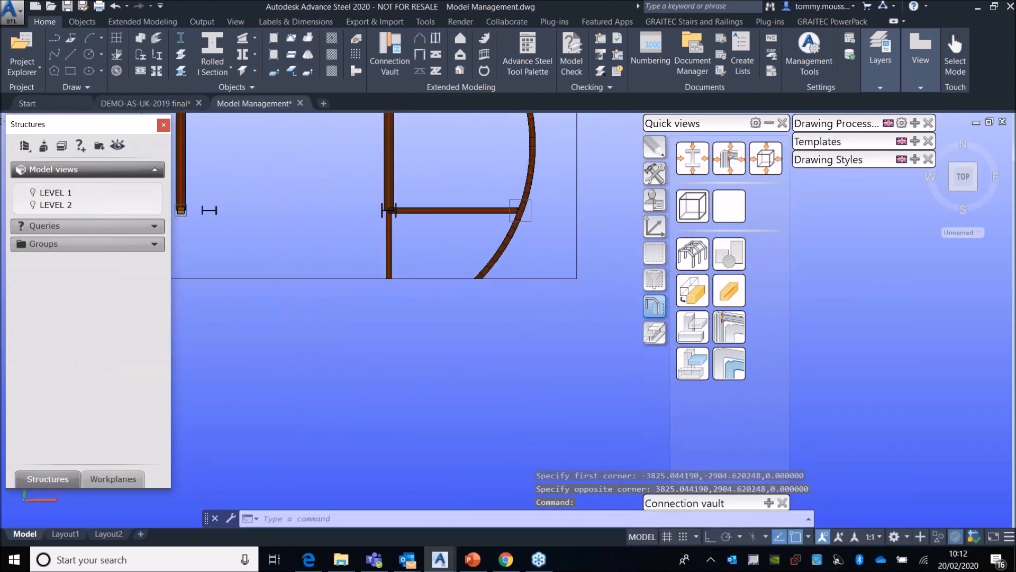
click(302, 245)
click(554, 337)
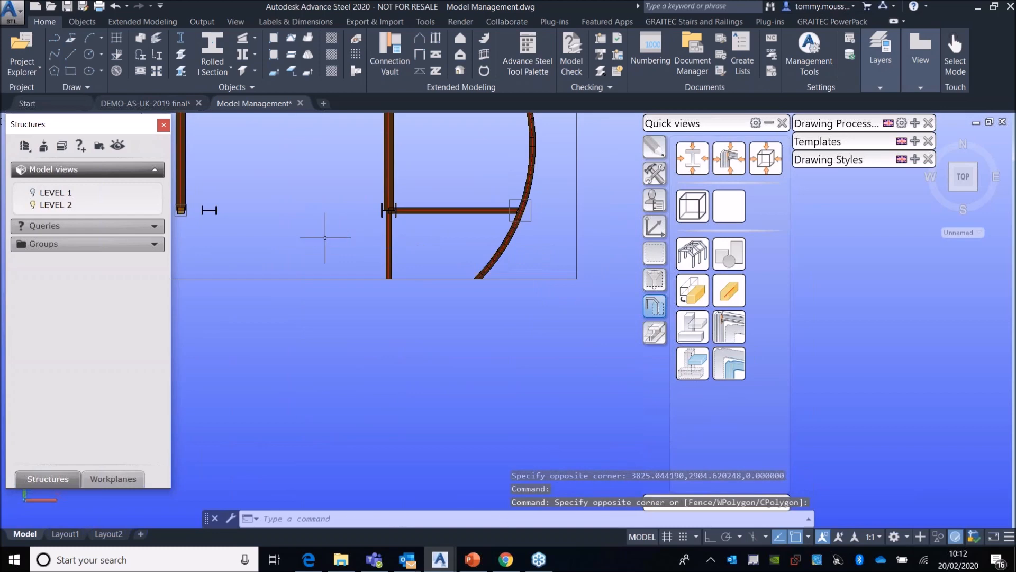
scroll(326, 236, down, 5)
shift+middle_drag(378, 296, 326, 221)
scroll(373, 159, up, 3)
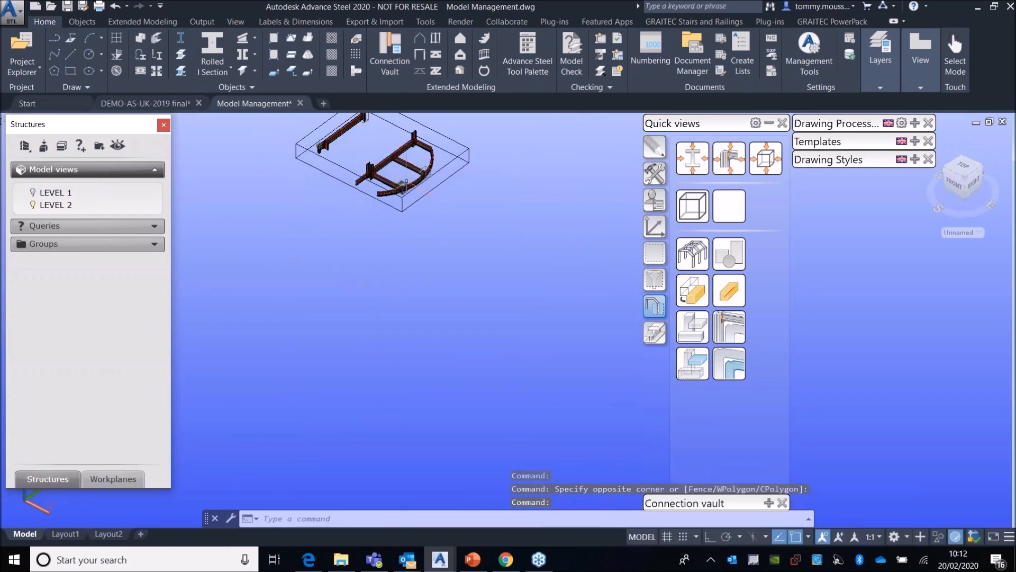
double_click(469, 184)
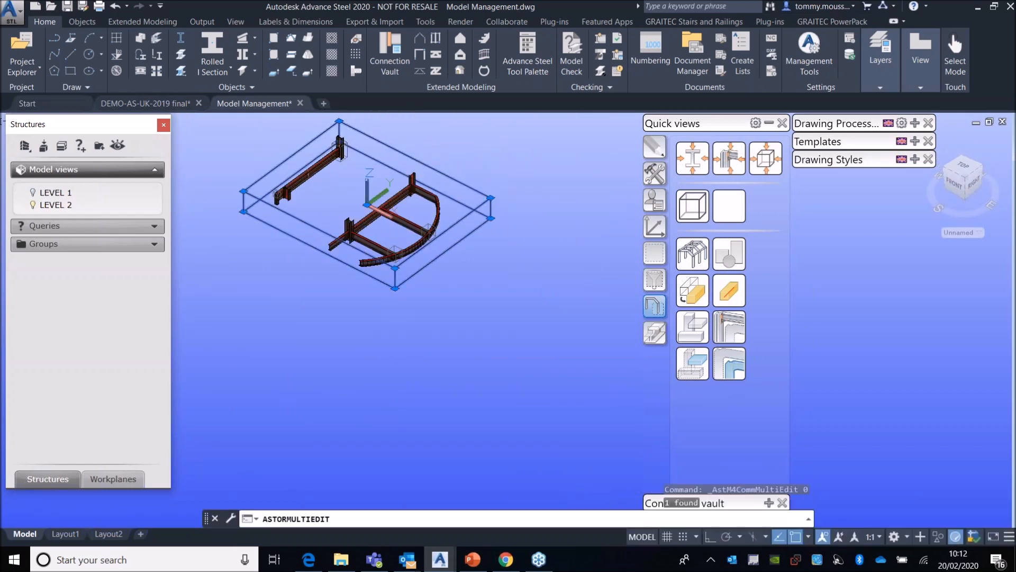
shift+middle_drag(337, 223, 459, 239)
scroll(460, 238, up, 6)
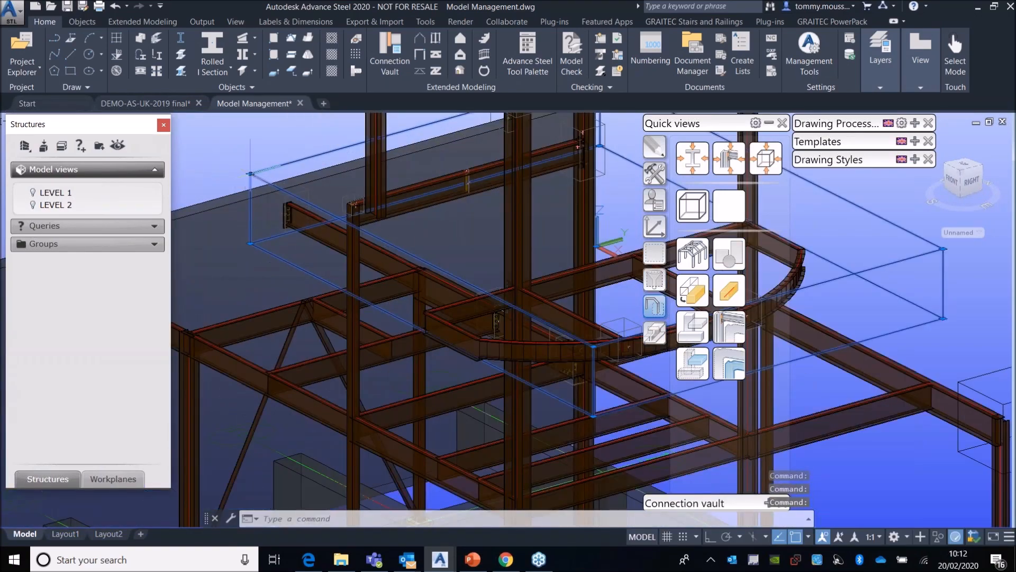
click(251, 173)
scroll(205, 181, down, 3)
shift+middle_drag(465, 286, 380, 241)
key(Escape)
Step: Select the LEVEL 2 view box and try moving it away from the upper platform with the Move command
click(553, 216)
click(543, 223)
middle_drag(594, 171, 489, 215)
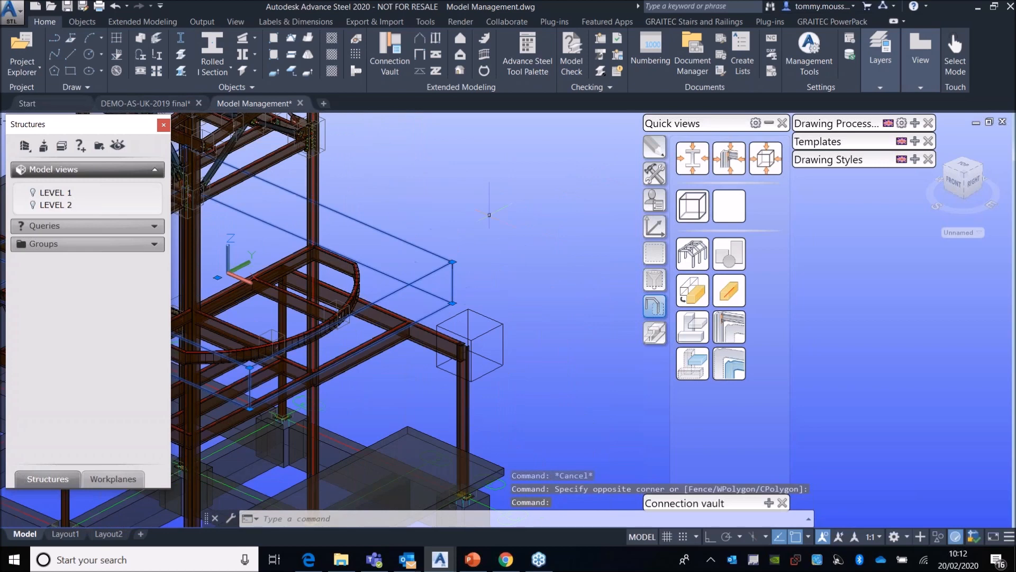
text(M)
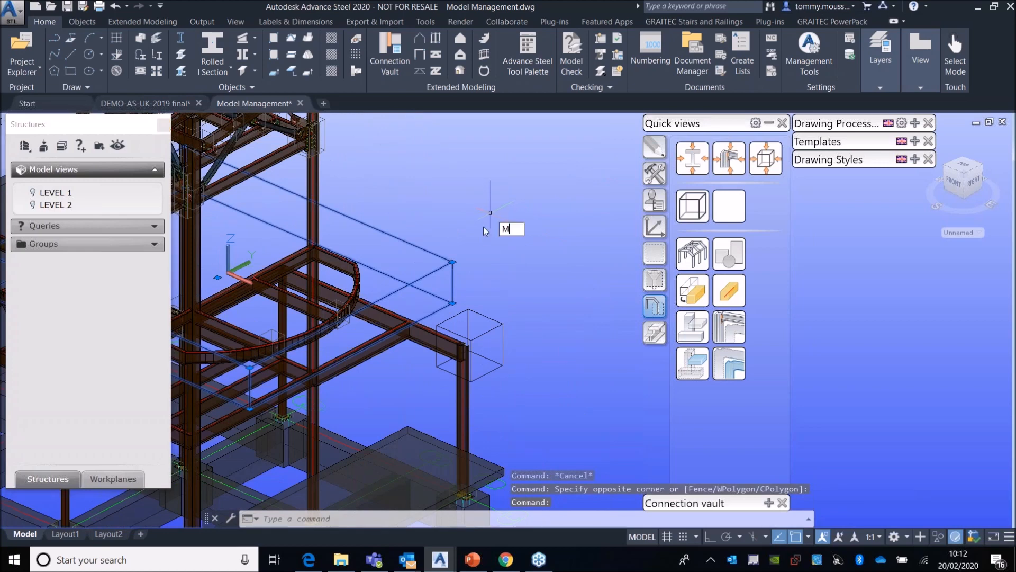
key(Return)
click(476, 217)
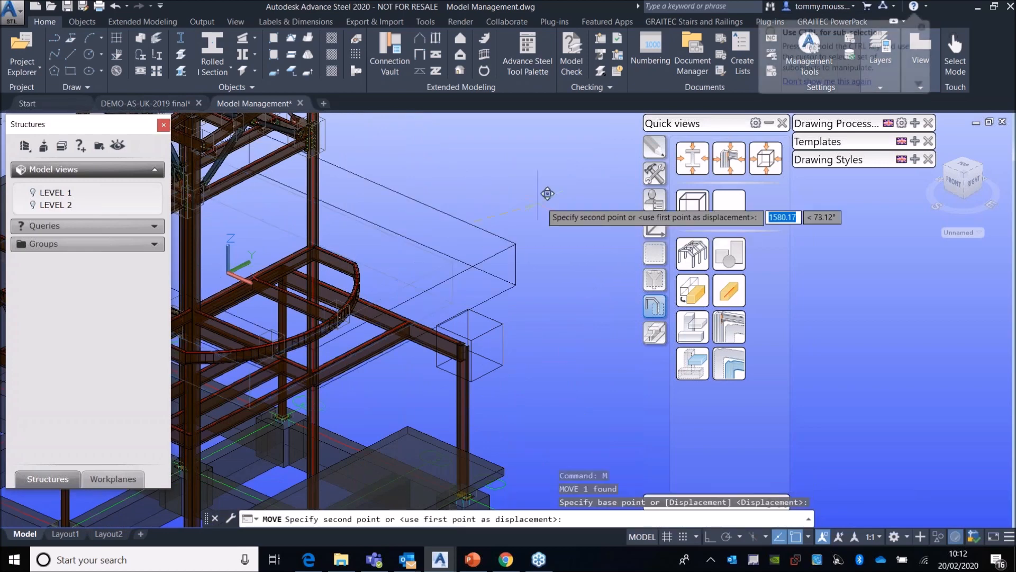
click(597, 167)
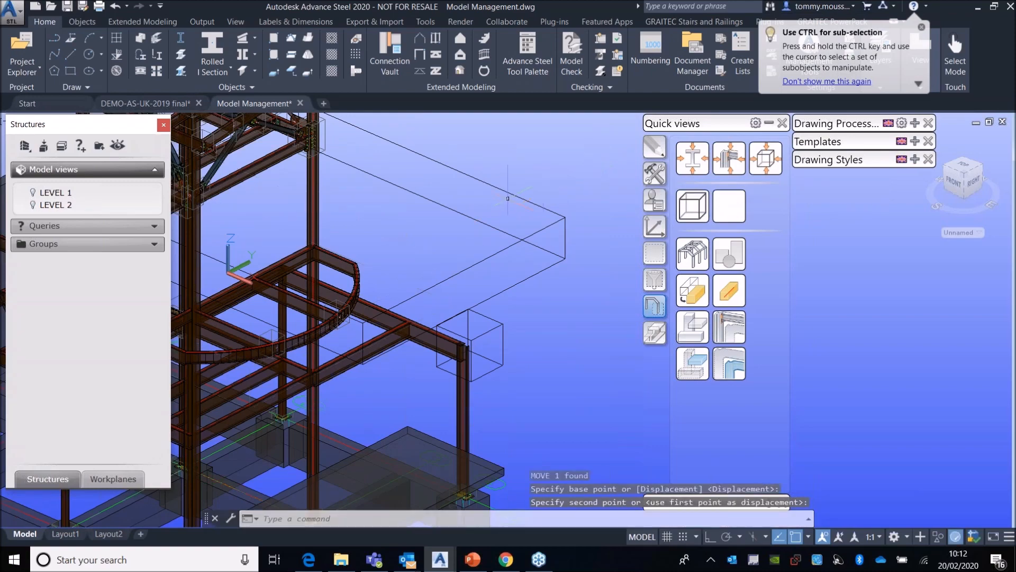
Step: Undo the move of the LEVEL 2 view box
scroll(588, 176, down, 5)
key(ctrl+z)
key(ctrl+z)
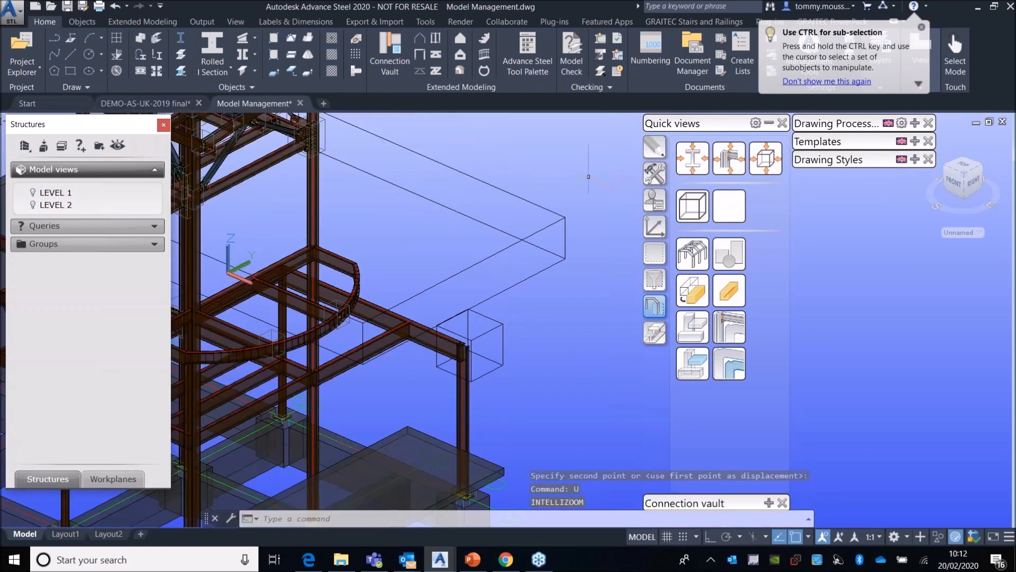
Step: Stretch the LEVEL 2 view box slightly outward by its corner grip beyond the curved platform edge
scroll(405, 257, down, 3)
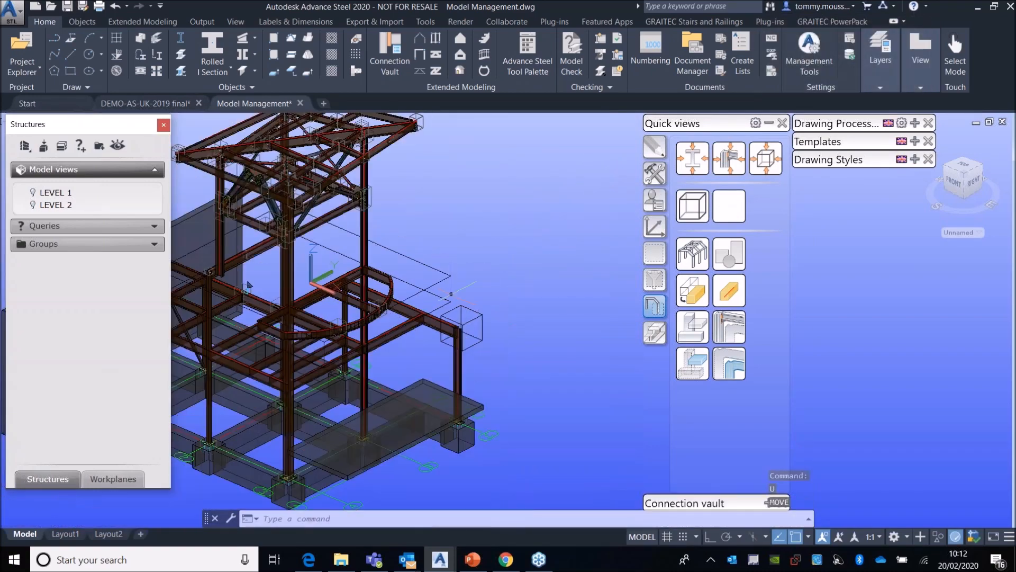
middle_drag(405, 257, 513, 191)
shift+middle_drag(432, 268, 632, 279)
middle_drag(530, 209, 451, 263)
scroll(474, 159, up, 3)
click(476, 152)
click(417, 180)
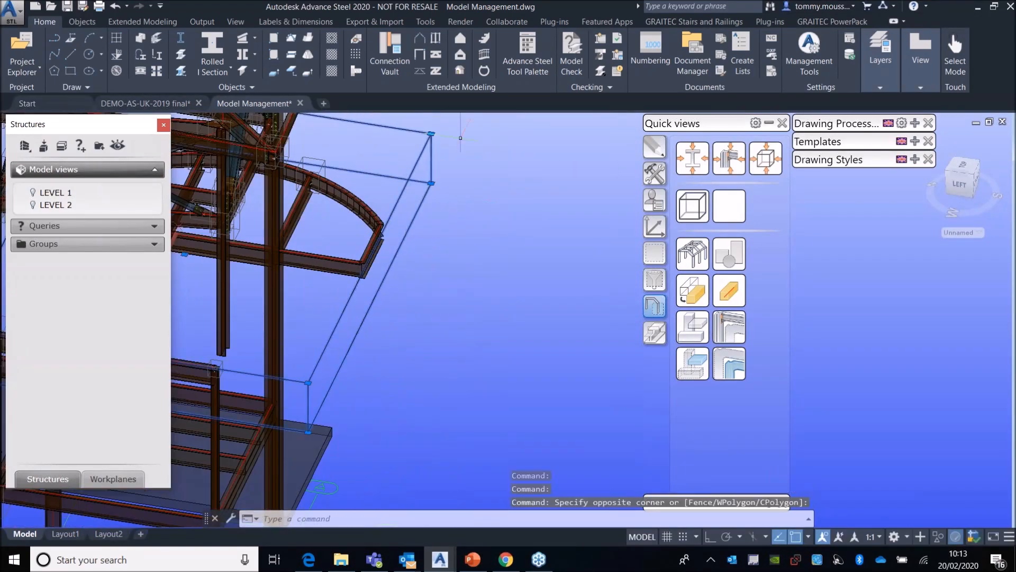
click(431, 134)
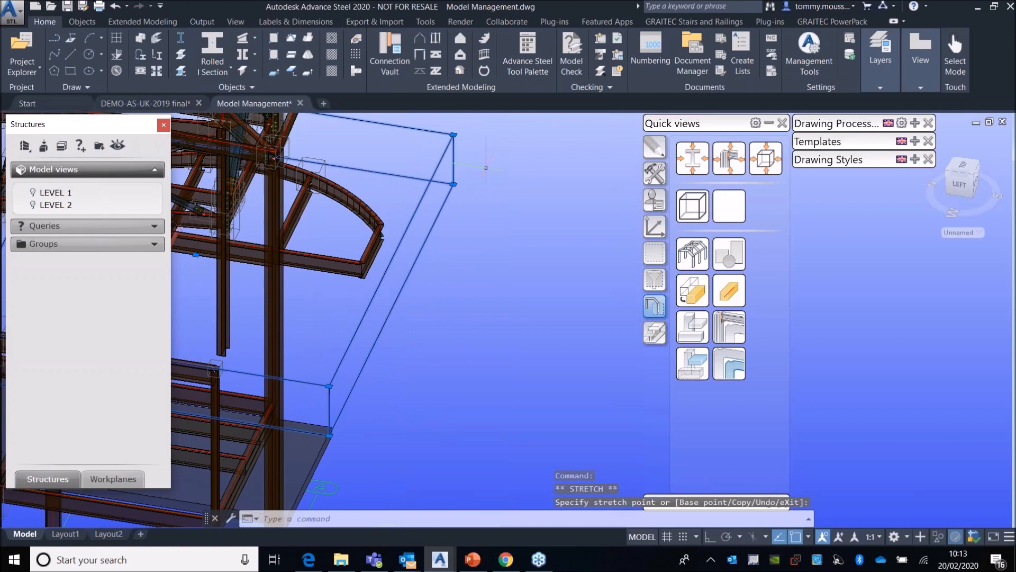
scroll(486, 191, down, 3)
key(Escape)
Step: Activate the LEVEL 2 view from its box in the model and look at the clipped members from an angle
shift+middle_drag(493, 296, 560, 235)
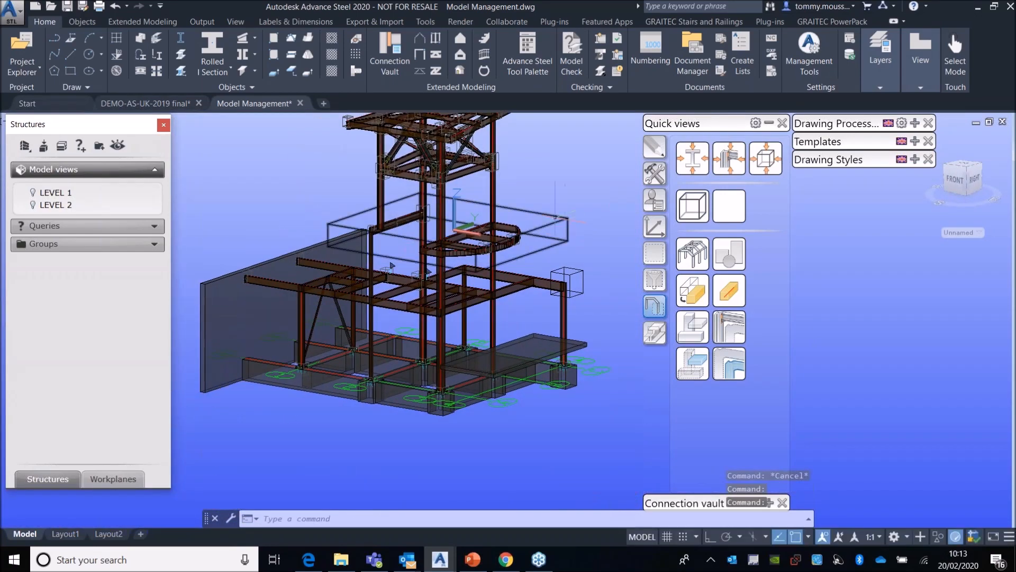
double_click(554, 221)
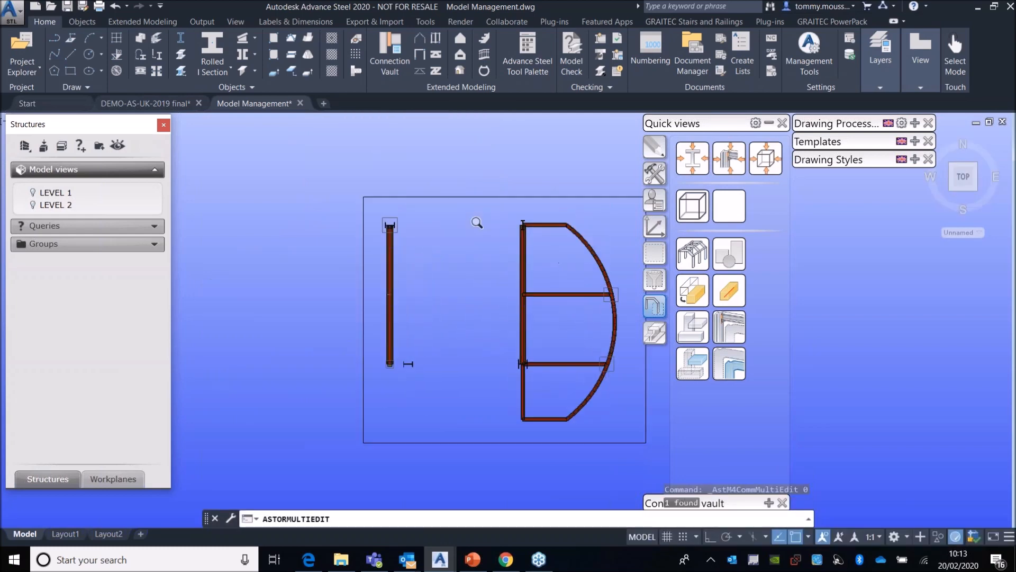
shift+middle_drag(463, 282, 377, 134)
Step: Open the Advance Properties of the LEVEL 2 view box and examine its position and clipping settings
click(539, 216)
click(533, 205)
right_click(533, 204)
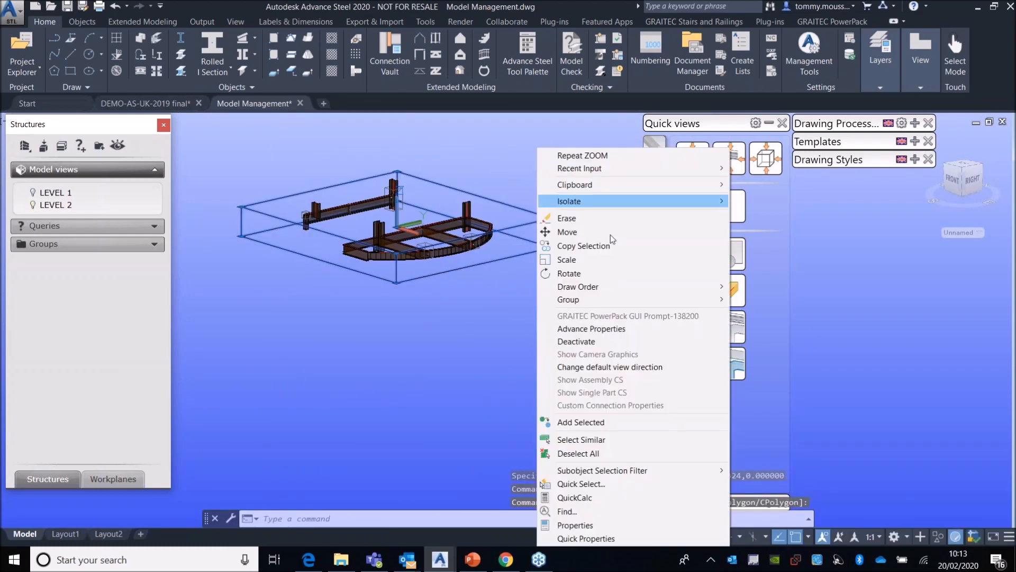
click(608, 329)
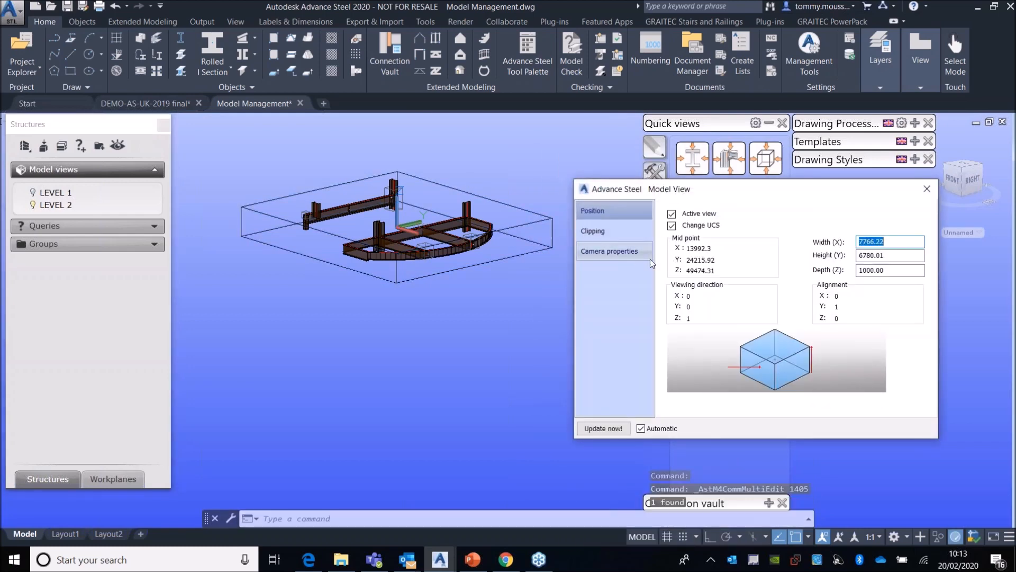
click(627, 235)
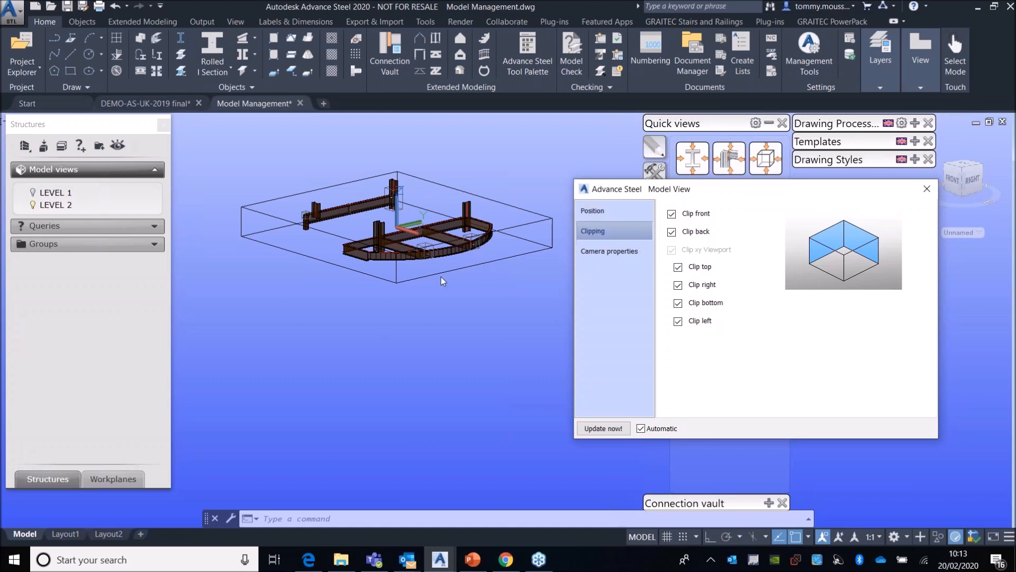
click(926, 189)
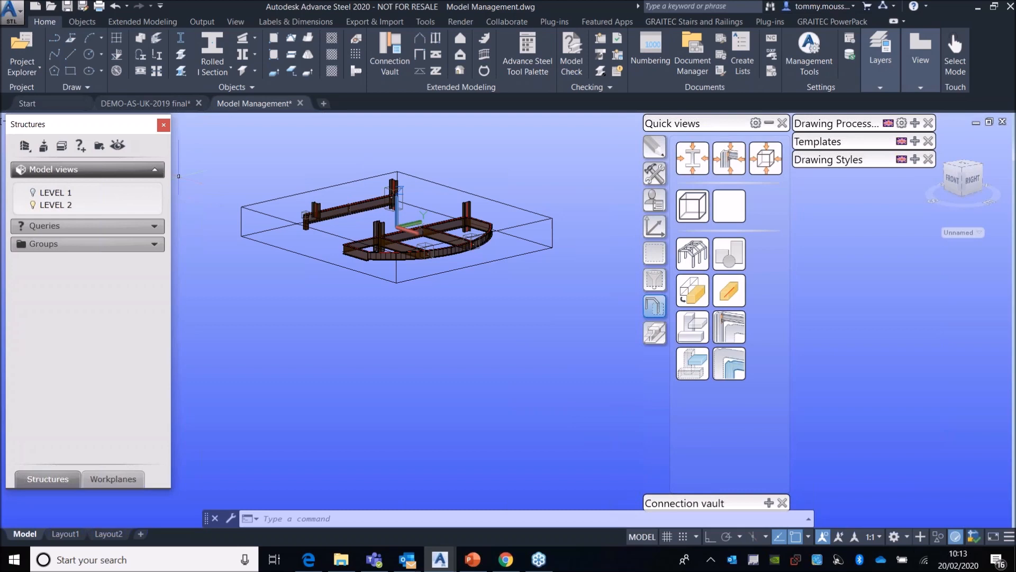
Step: Deactivate the LEVEL 2 view, show all model objects and look over the model view definition methods without choosing one
click(688, 254)
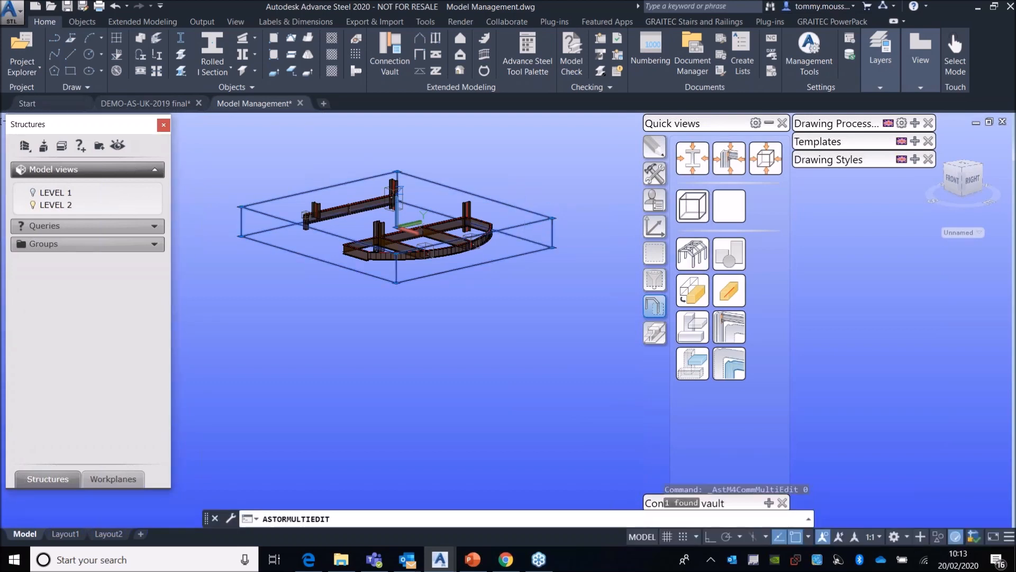
shift+middle_drag(450, 288, 463, 320)
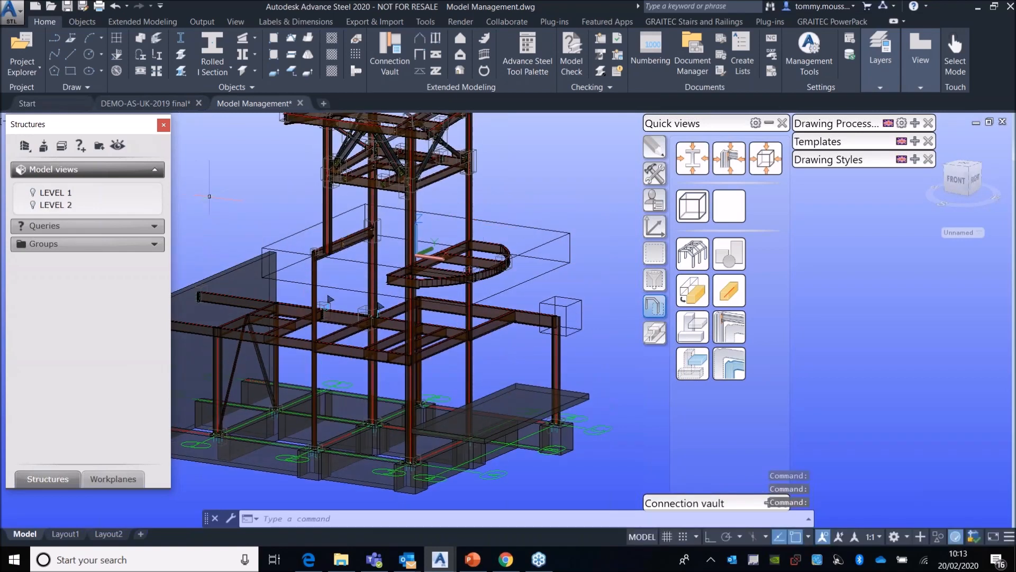
click(698, 254)
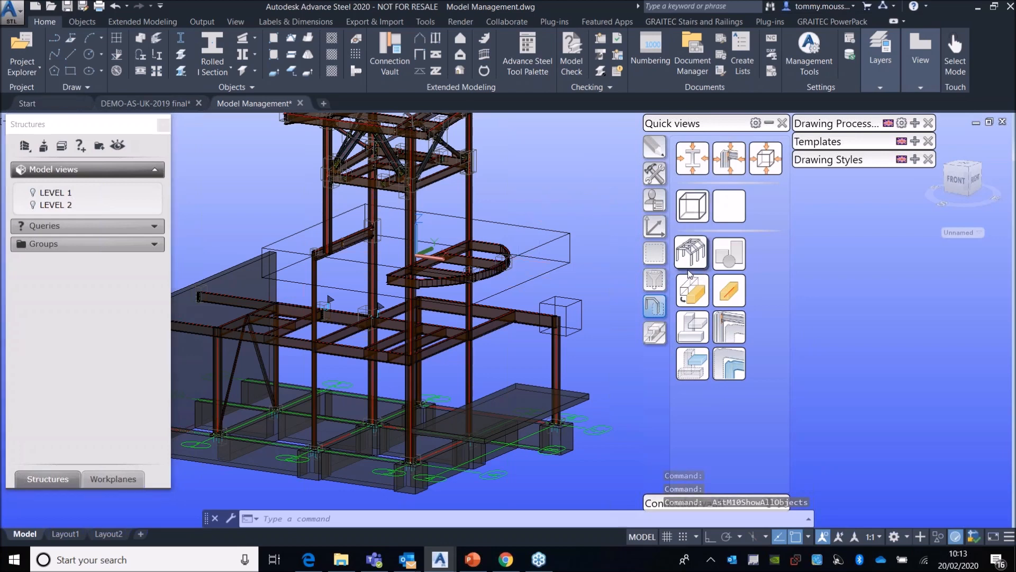
click(692, 205)
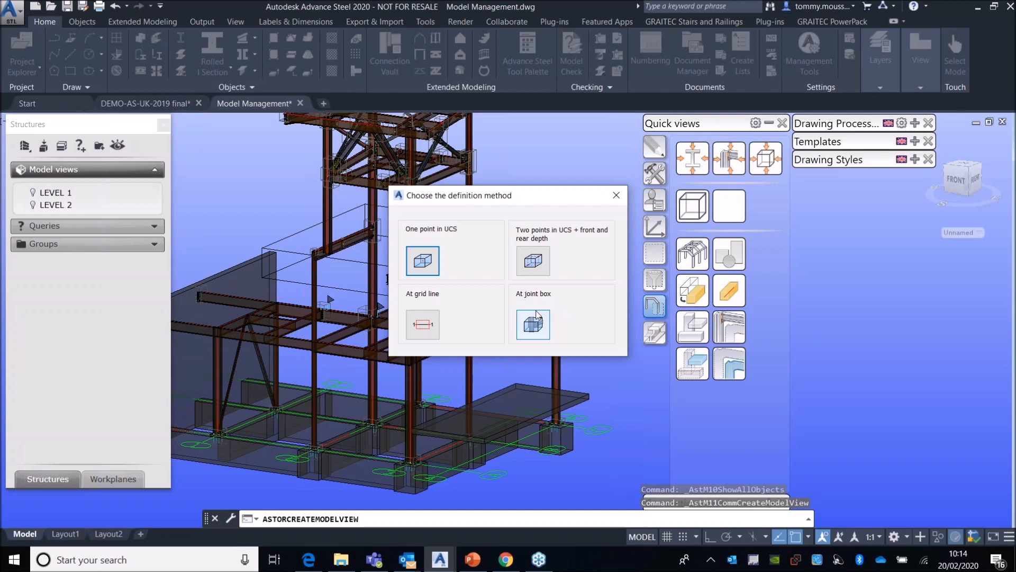
click(614, 189)
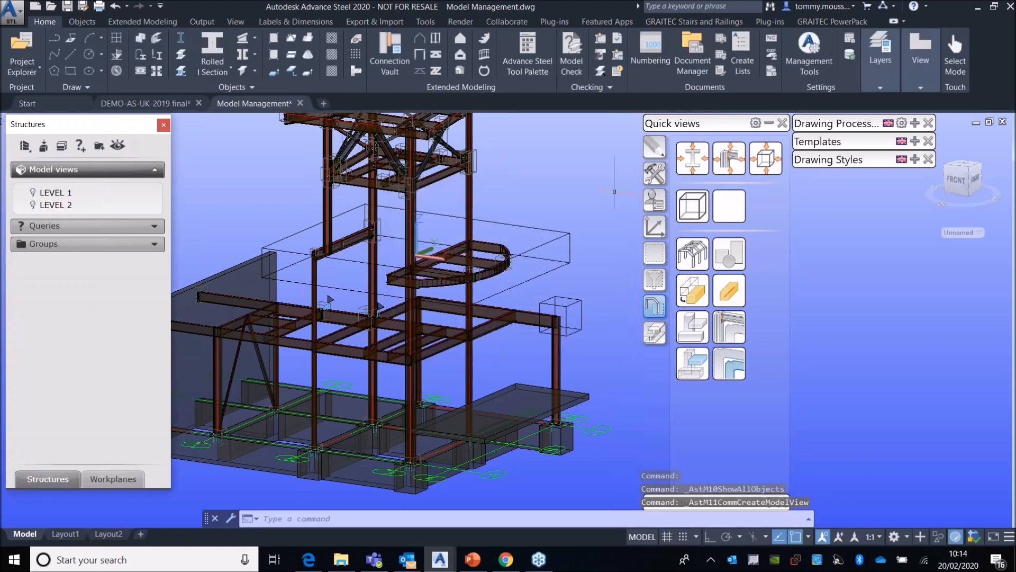
Step: Create a model views folder named PLAN VIEWS, place LEVEL 1 and LEVEL 2 in it, and collapse it
right_click(112, 195)
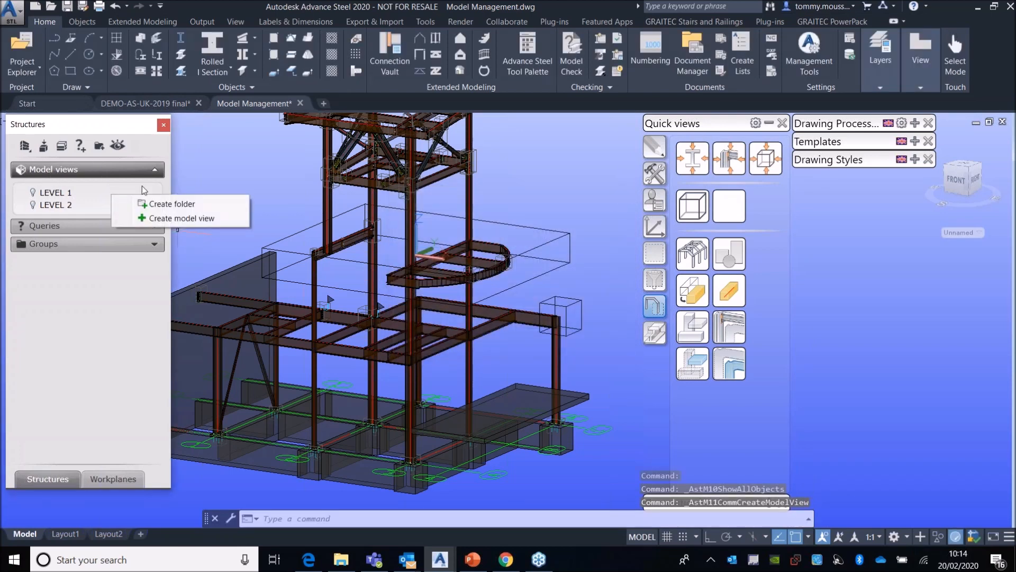
click(168, 205)
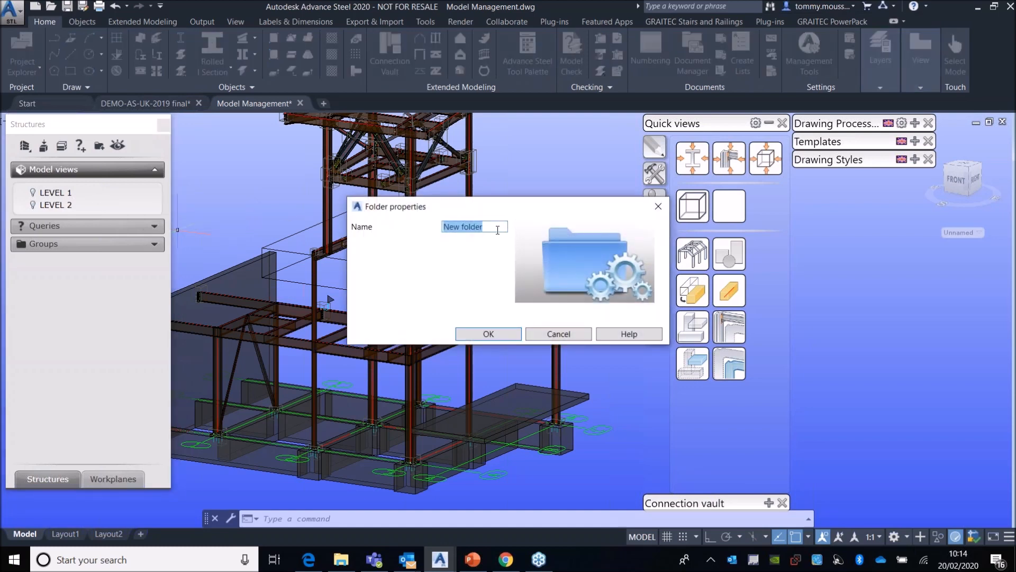
text(P)
click(491, 328)
mouse_move(59, 206)
mouse_down()
mouse_move(67, 194)
mouse_move(76, 217)
mouse_move(68, 196)
mouse_up()
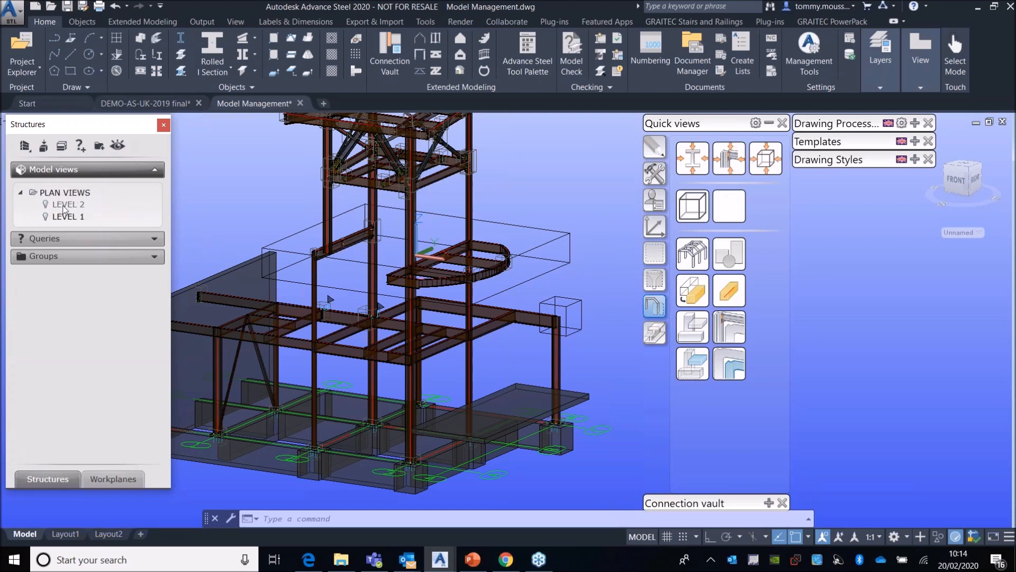
click(20, 194)
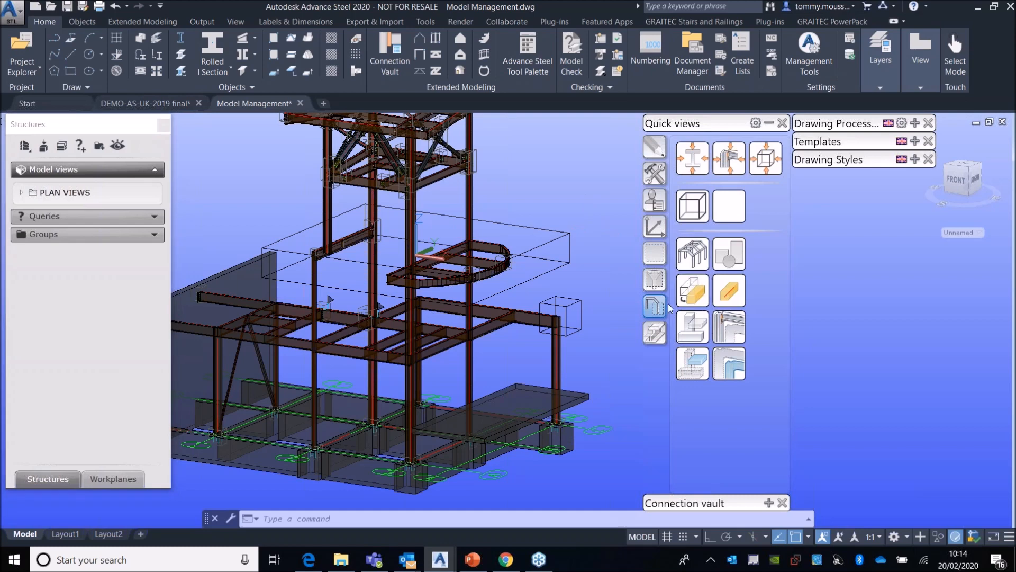
Step: Start a new model view using the At grid line method and select the grid line through the braced columns
middle_drag(596, 295, 608, 252)
click(692, 206)
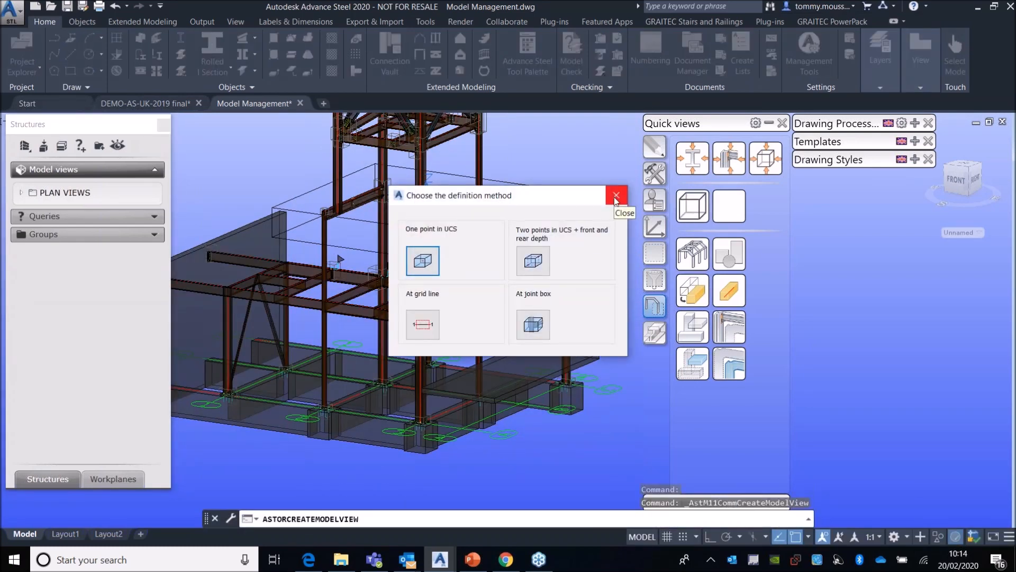
click(425, 327)
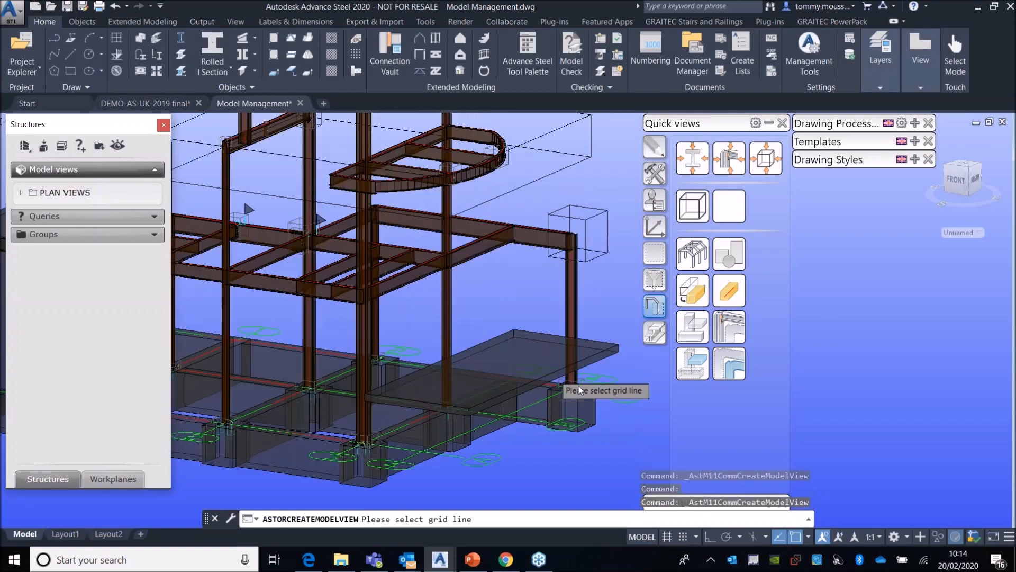
middle_drag(604, 388, 541, 337)
mouse_move(281, 340)
middle_down()
mouse_move(410, 339)
mouse_move(379, 343)
middle_up()
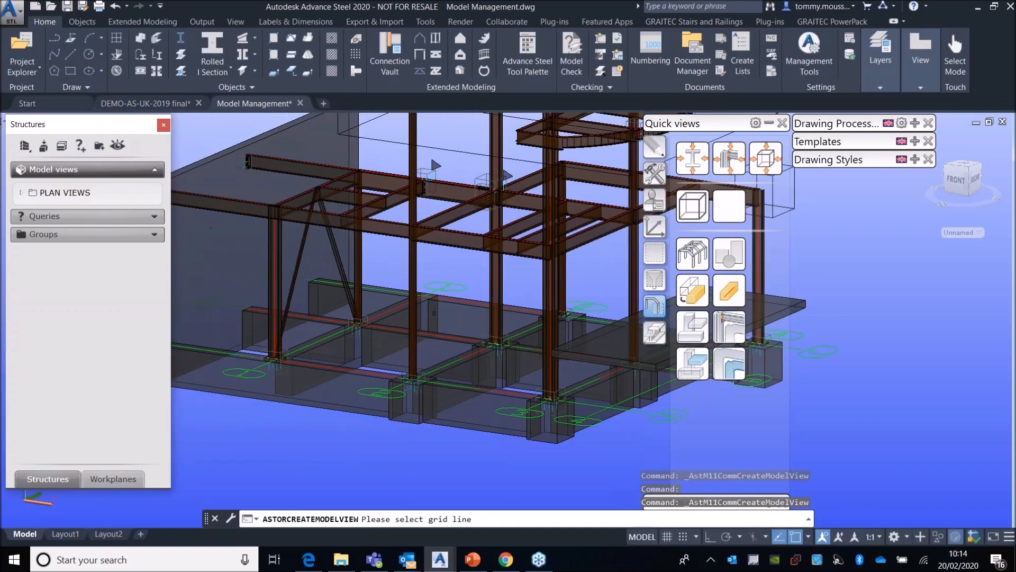
click(445, 287)
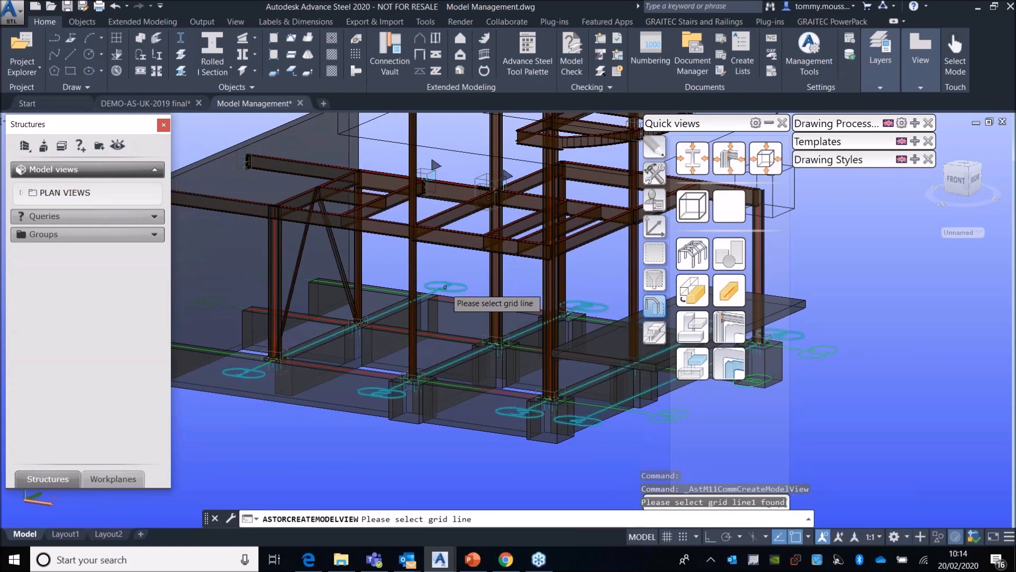
right_click(292, 444)
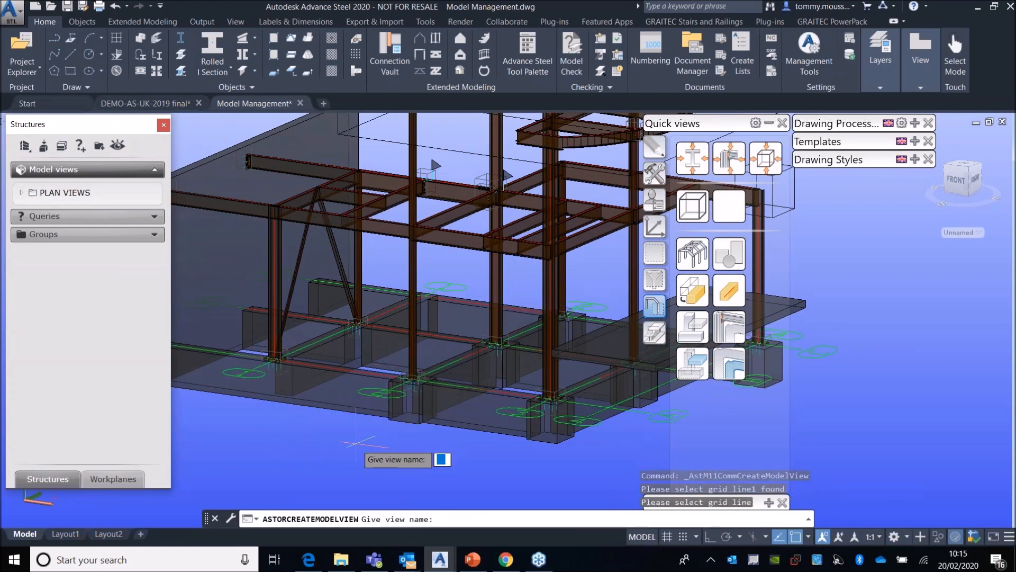
Step: Name the model view GRID 1 and set its default direction horizontally, facing the grid line from the platform side
text(GR)
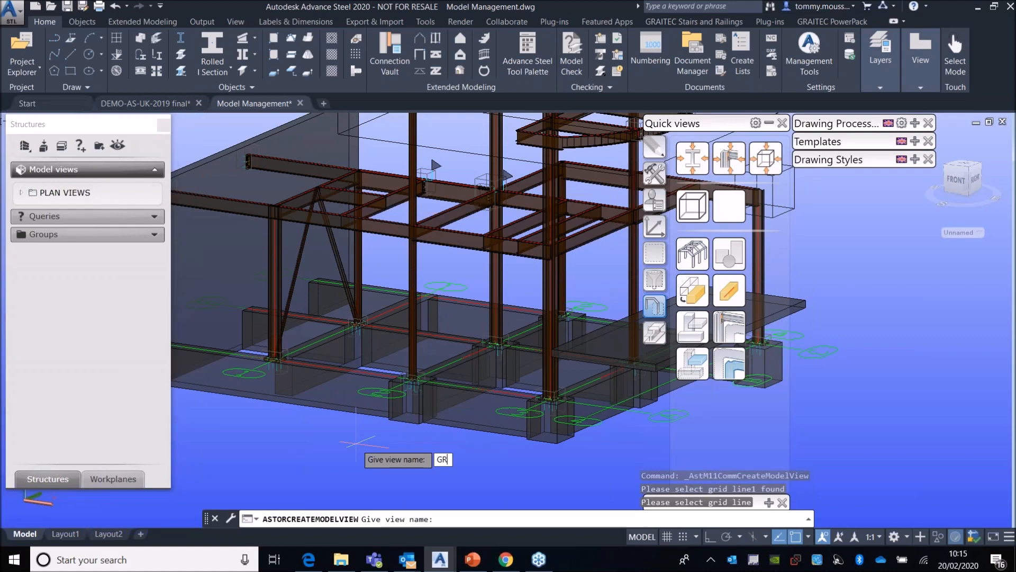
text(ID 1)
key(Return)
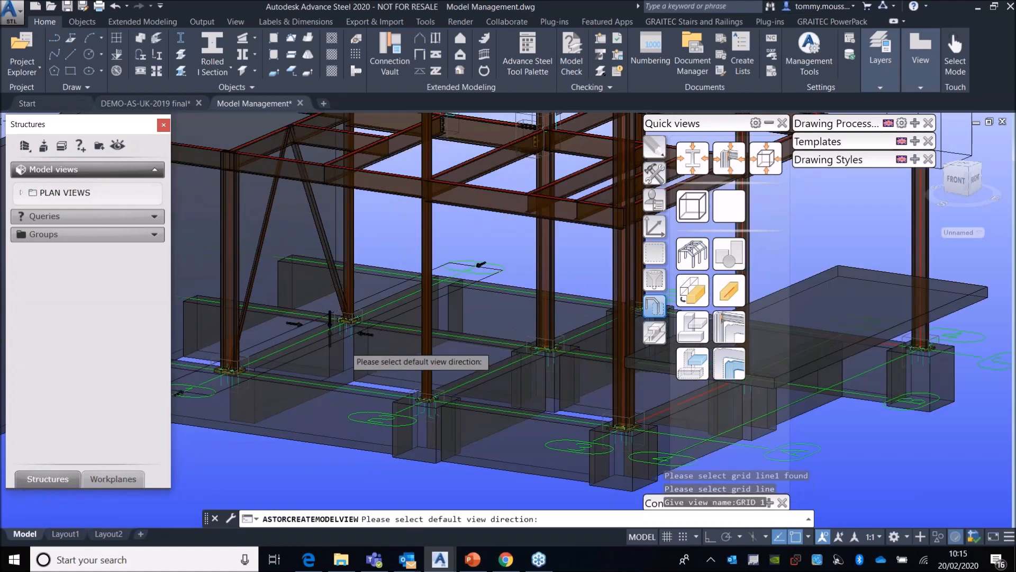
scroll(379, 339, up, 2)
scroll(373, 328, down, 5)
scroll(365, 333, up, 2)
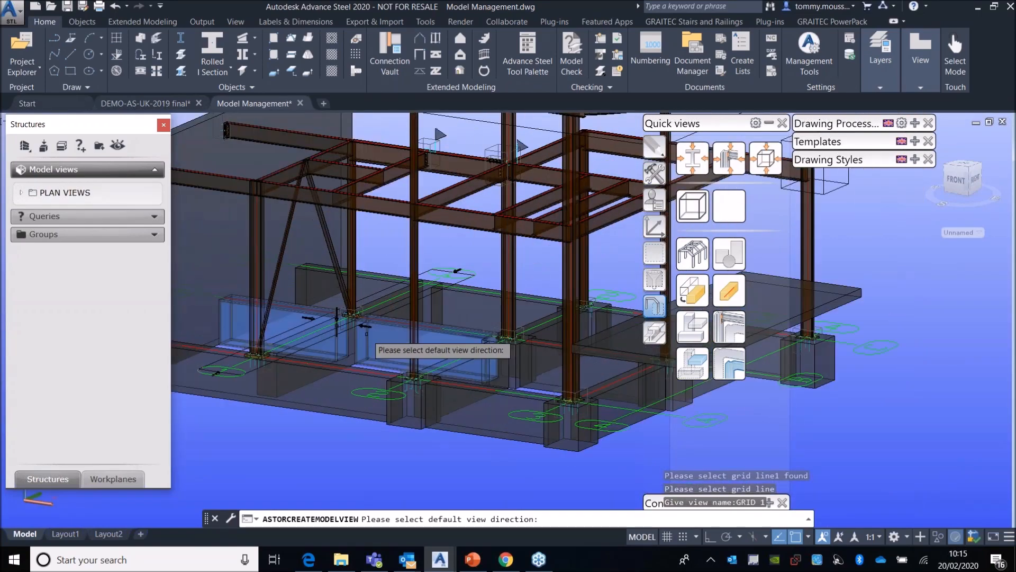
scroll(368, 336, up, 3)
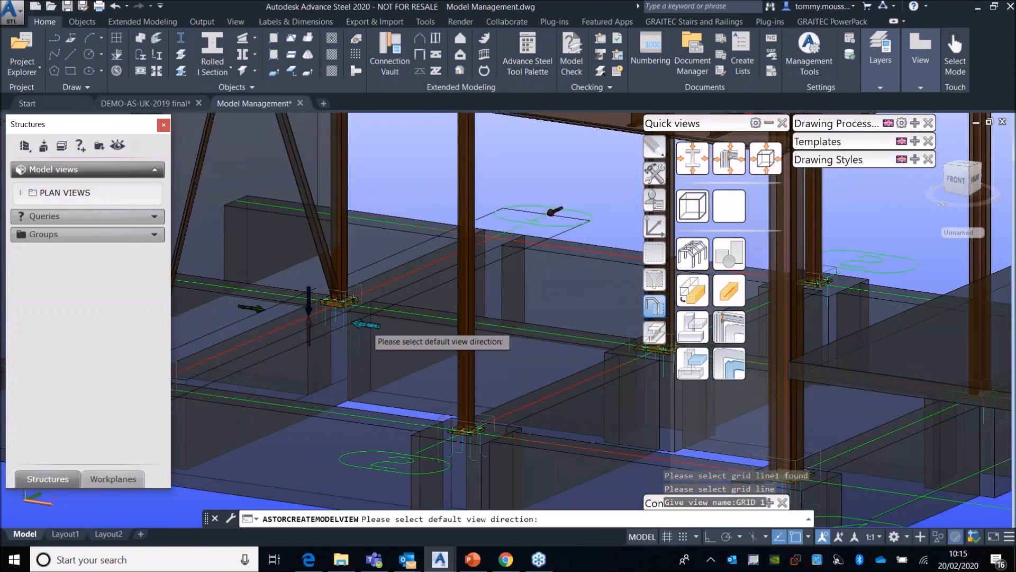
click(368, 325)
key(Return)
Step: Activate the GRID 1 model view, inspect the isolated braced frame in elevation and 3D, and deactivate the view
scroll(286, 349, up, 3)
scroll(289, 365, down, 3)
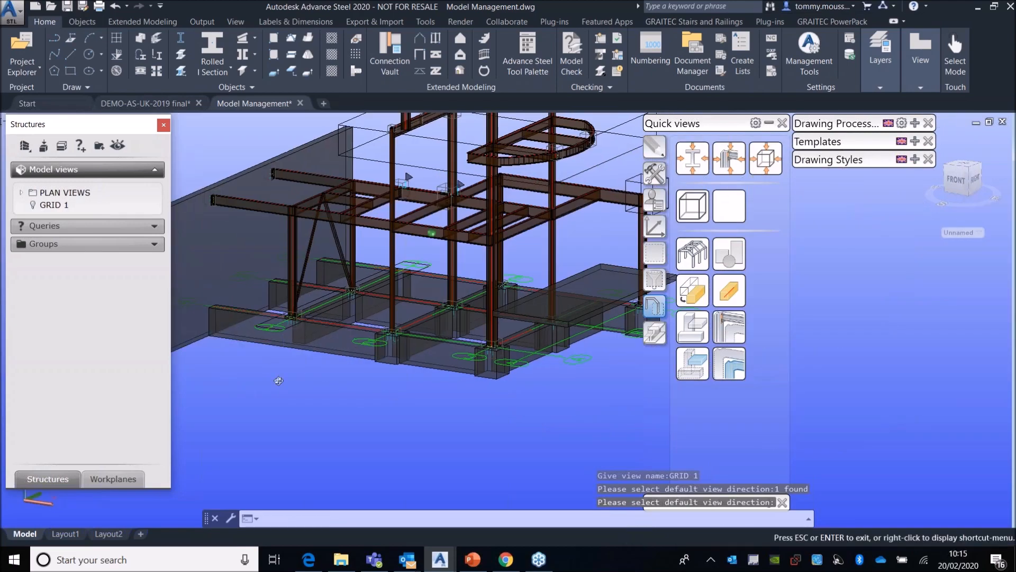
scroll(340, 255, up, 8)
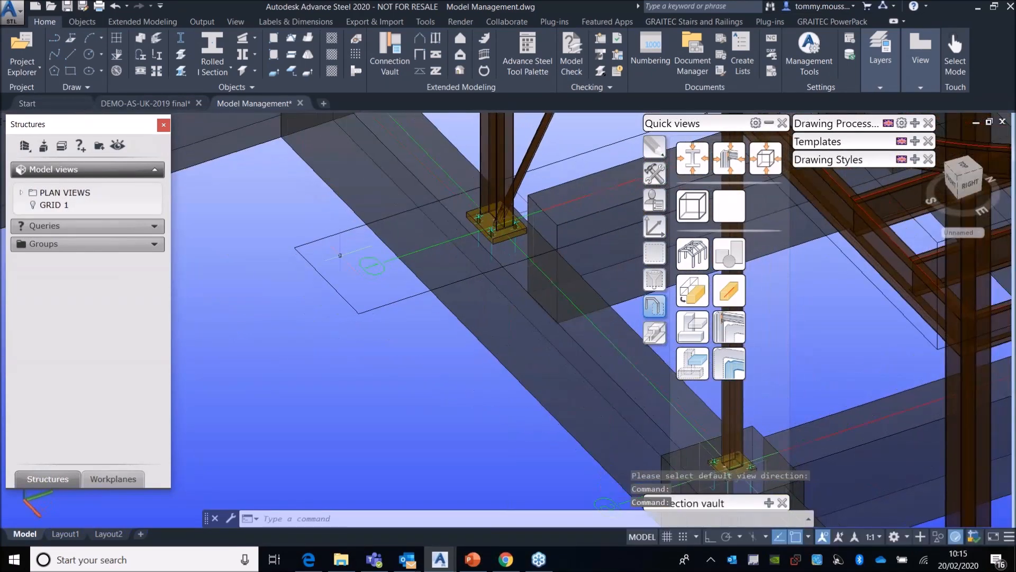
scroll(340, 255, down, 1)
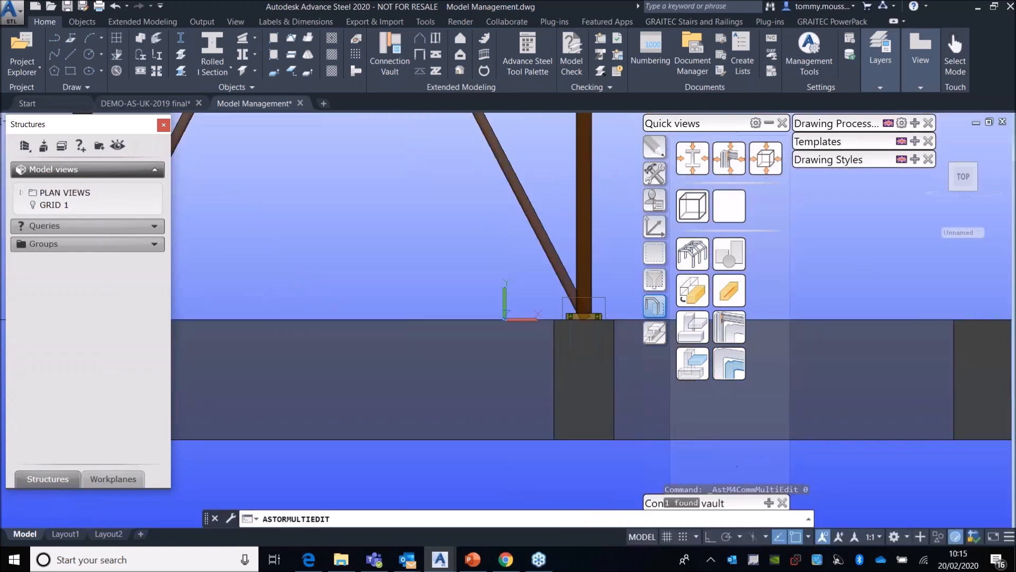
middle_click(422, 209)
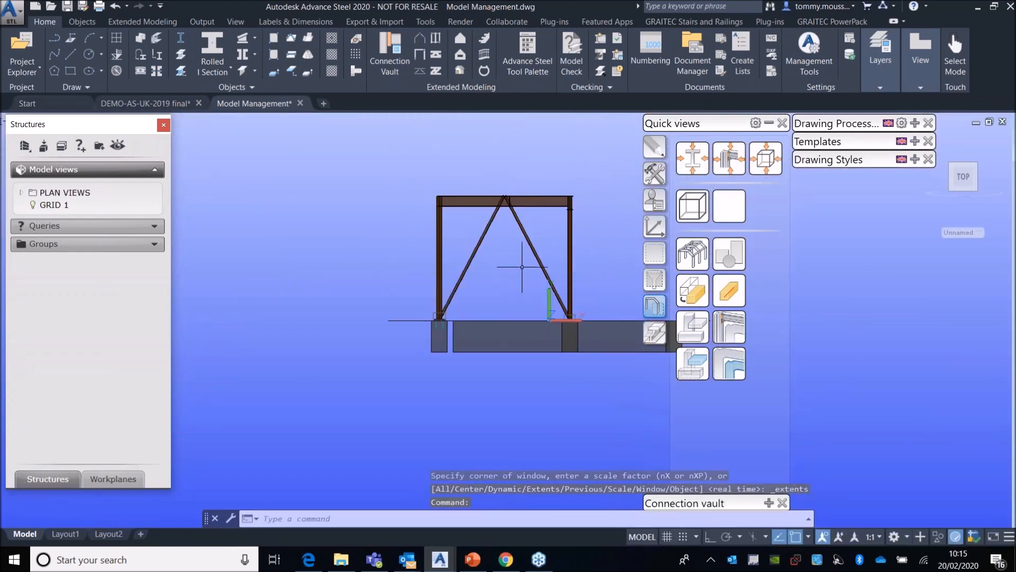
shift+middle_drag(508, 296, 432, 332)
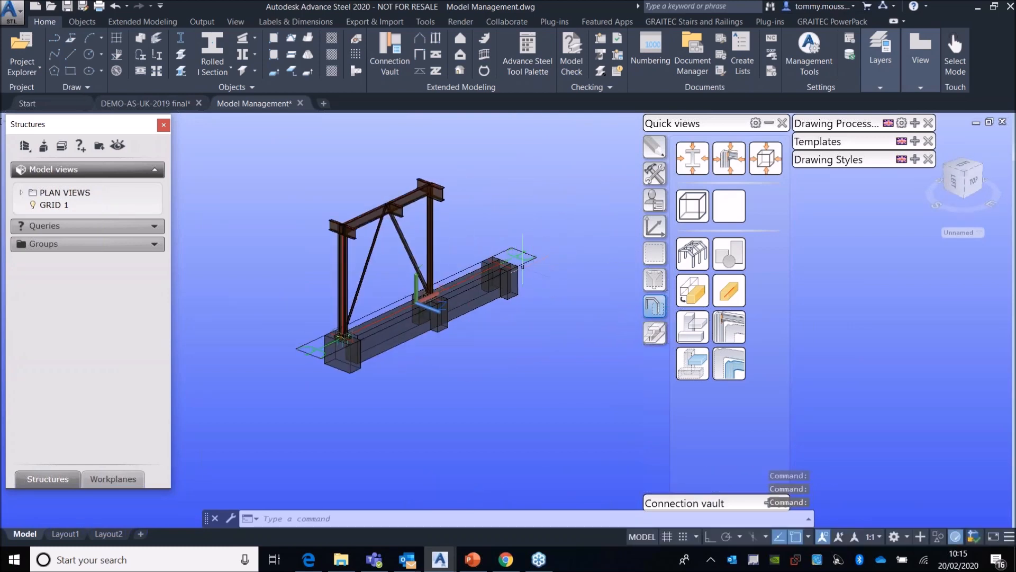
double_click(522, 259)
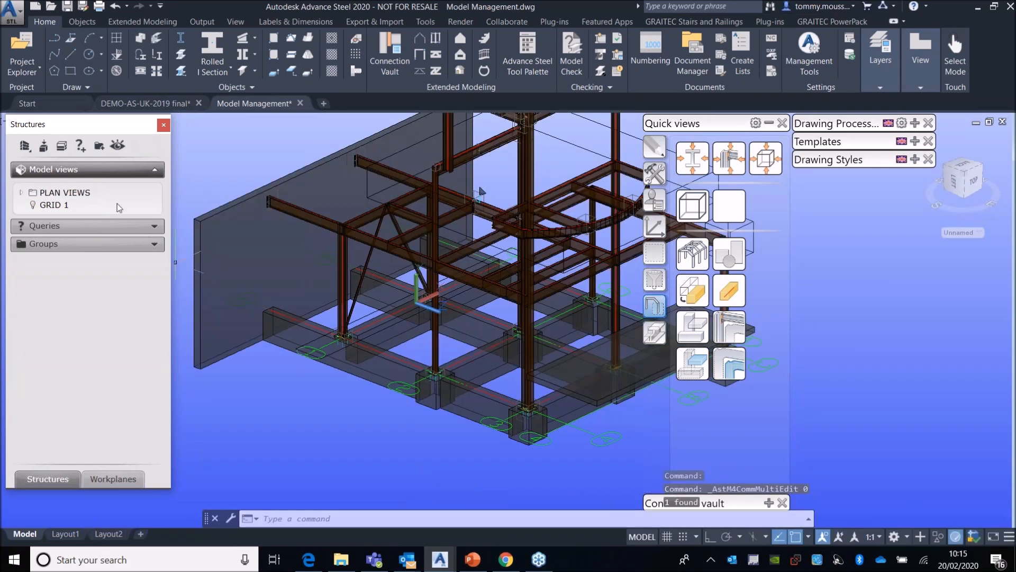
Step: Create a model view named GRID 2 at the second parallel grid line, with a horizontal default direction facing it from the platform side
shift+middle_drag(318, 370, 439, 296)
scroll(408, 311, down, 2)
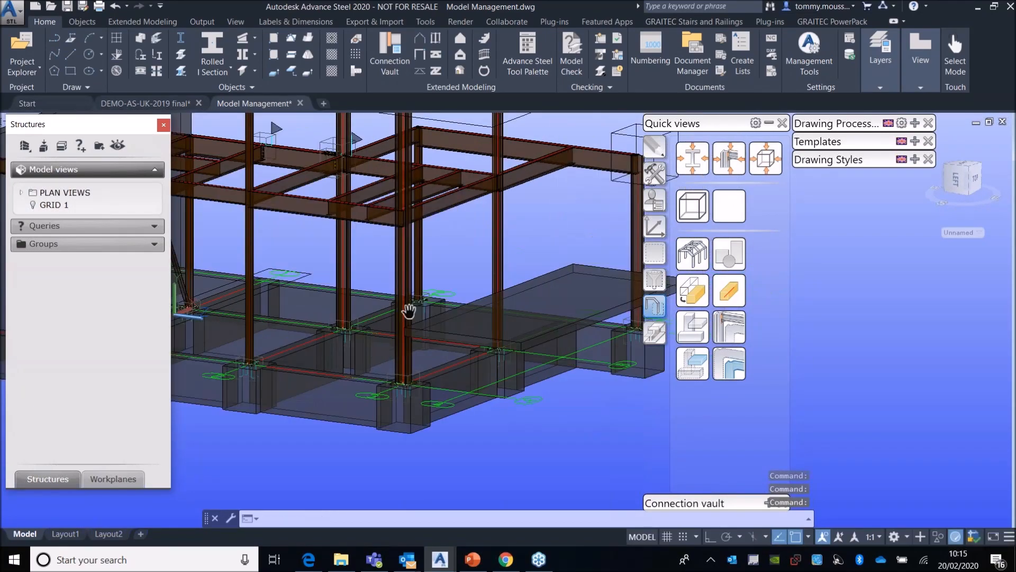
click(729, 252)
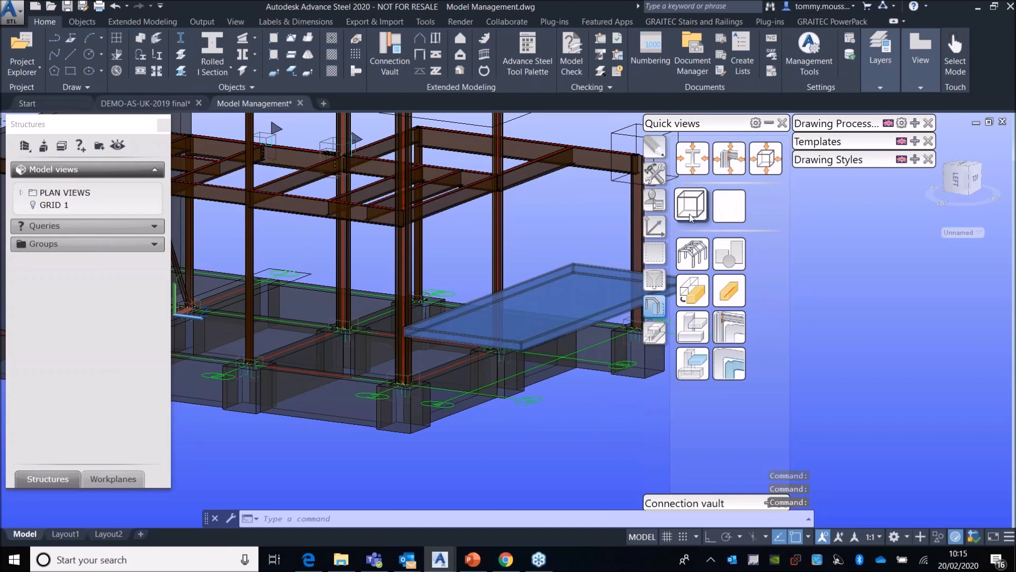
click(691, 211)
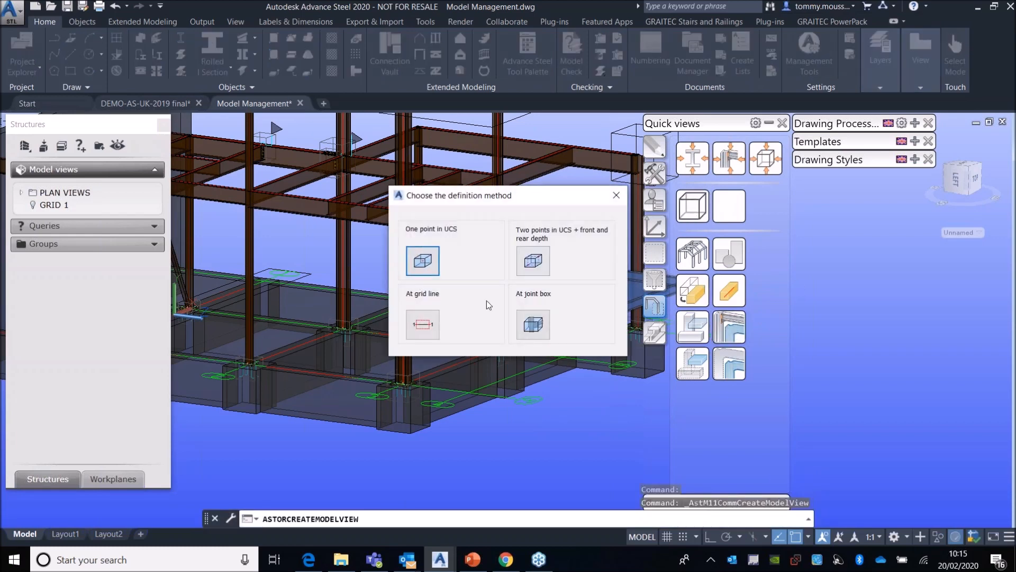
click(422, 324)
click(436, 286)
key(Return)
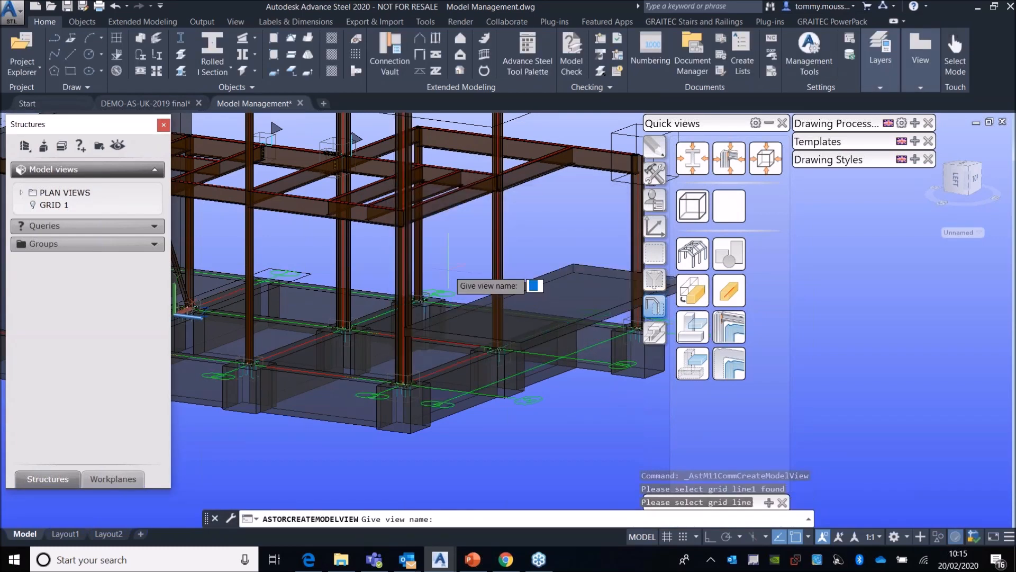
text(GRID 2)
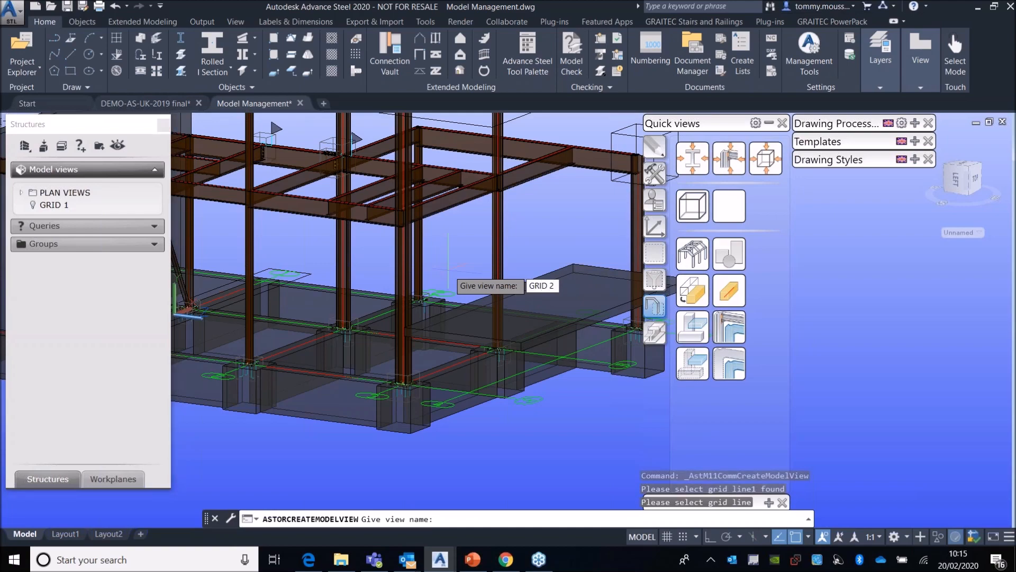
key(Return)
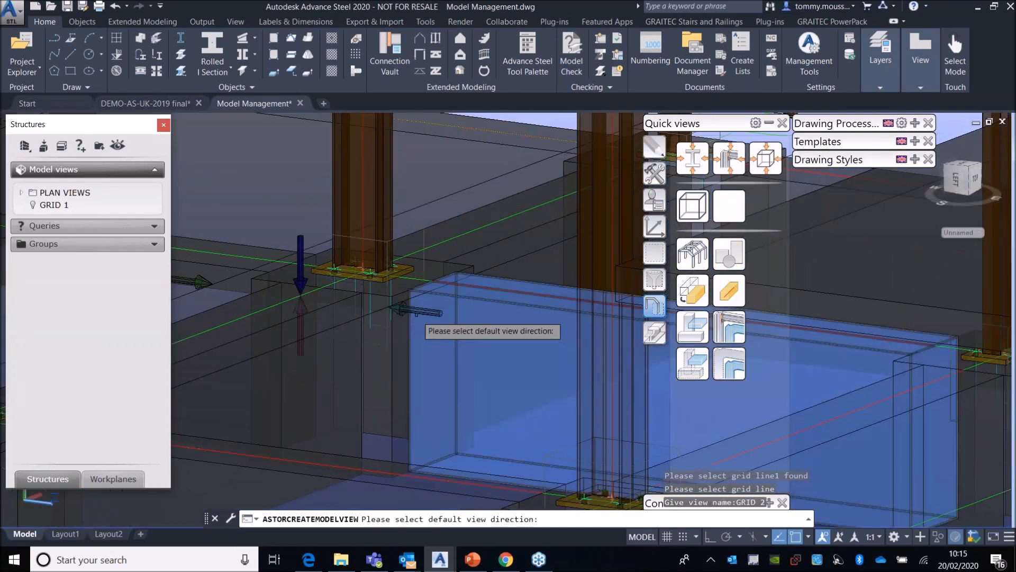
click(415, 310)
Step: Create a model view named GRID 3 at the third parallel grid line, with a horizontal default direction facing it from the platform side
middle_drag(479, 295, 383, 284)
middle_drag(527, 276, 449, 286)
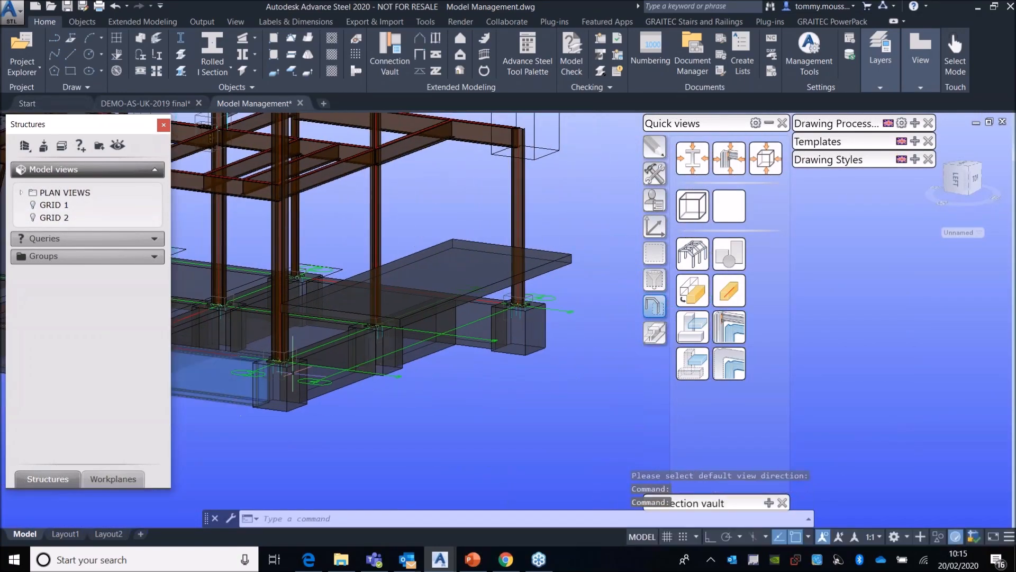
click(694, 213)
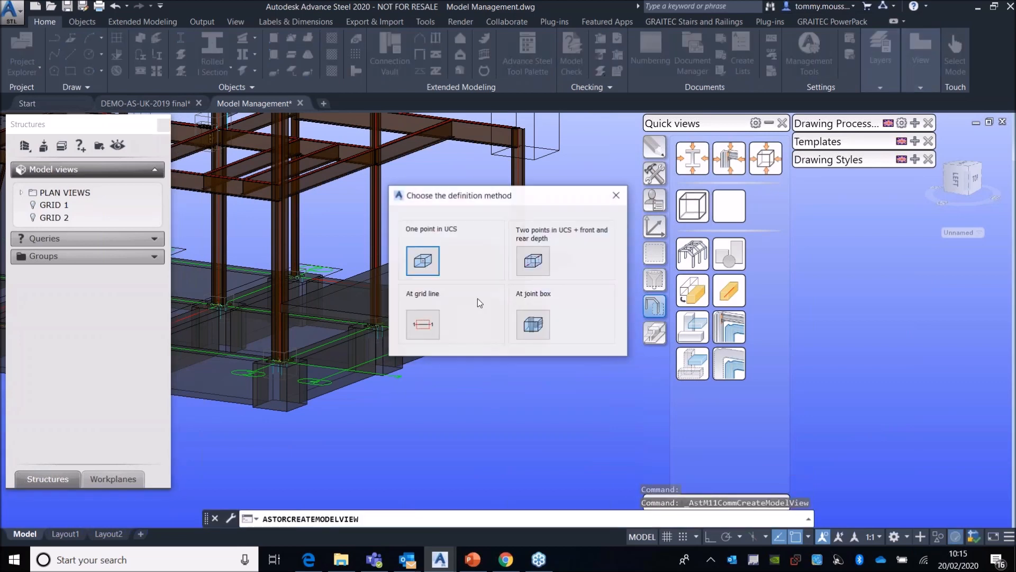
click(423, 323)
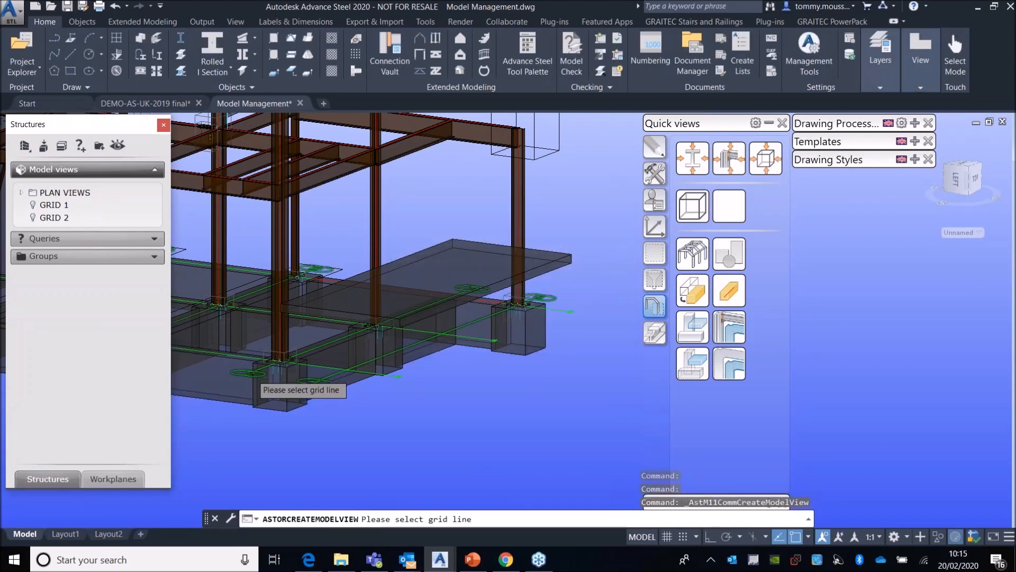
click(492, 340)
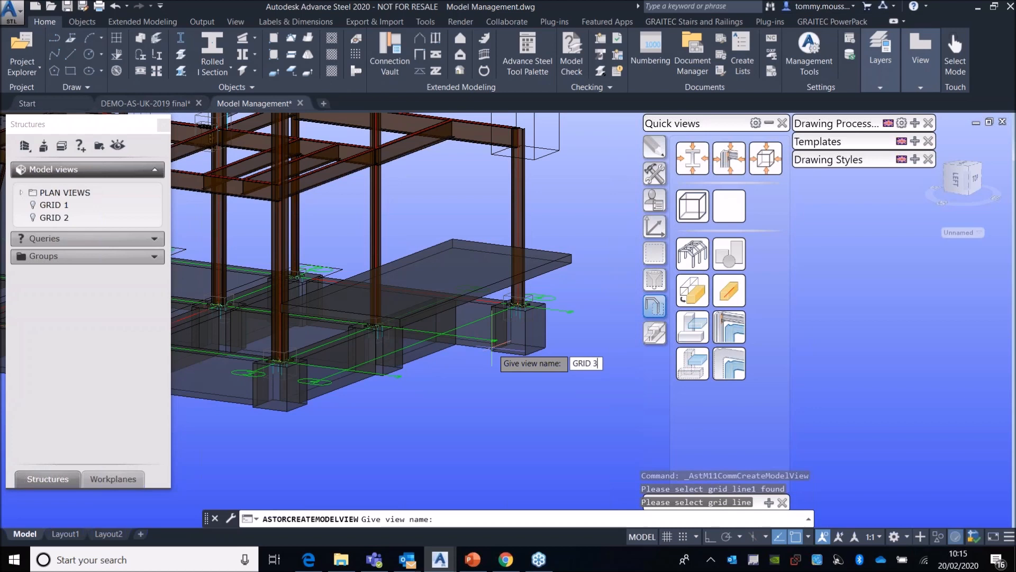
key(Return)
scroll(421, 354, up, 5)
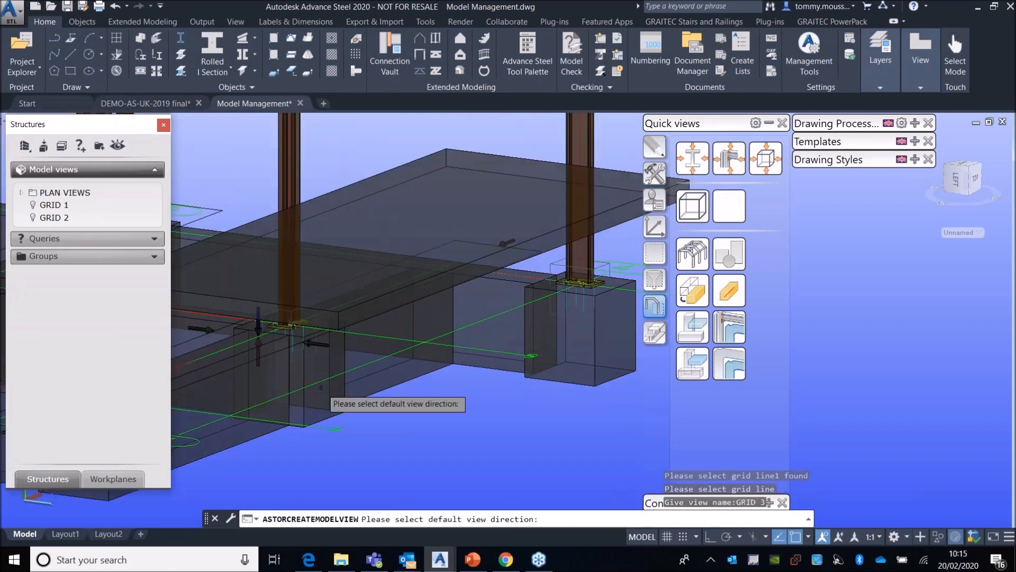
click(304, 310)
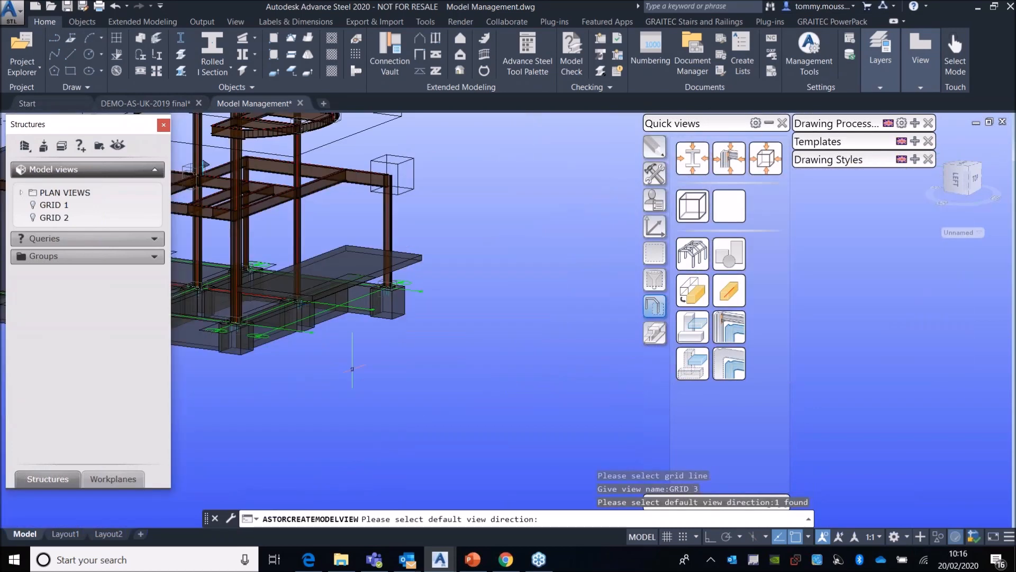
Step: Create a model view named GRID 4 at the outermost parallel grid line beneath the platform, with a horizontal default direction
click(692, 206)
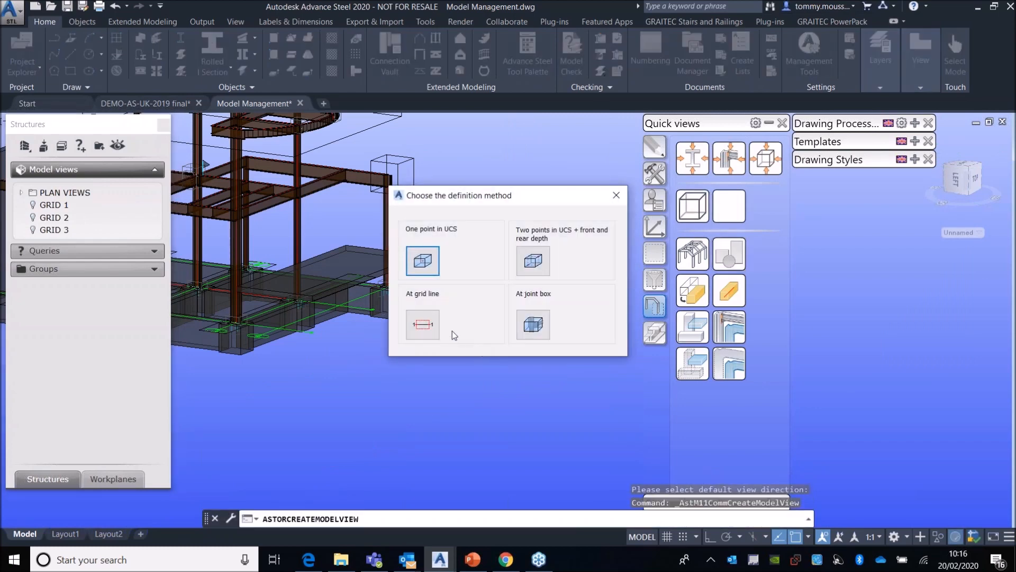
click(416, 328)
click(235, 330)
text(GRID 4)
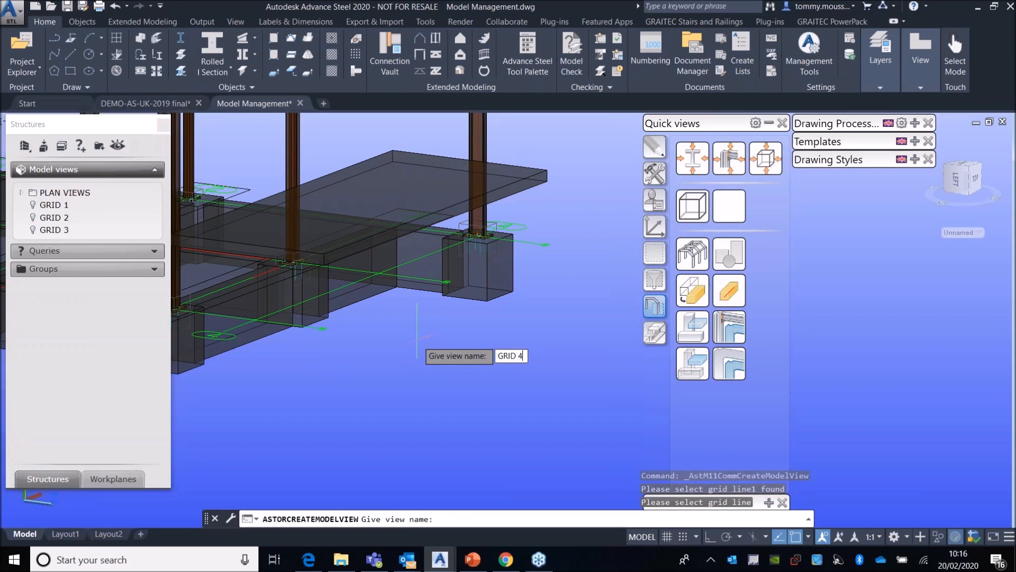
key(Return)
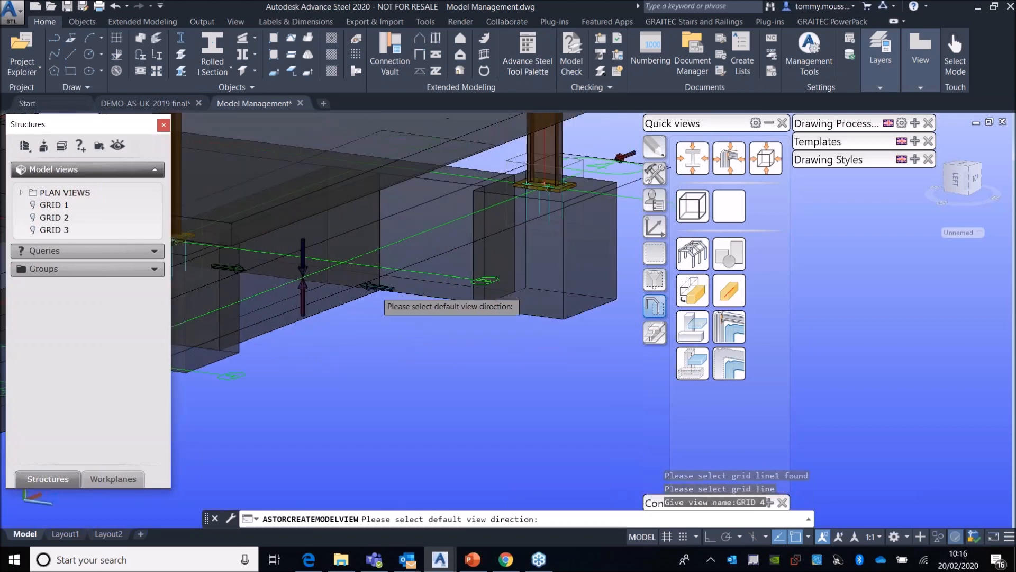
click(303, 304)
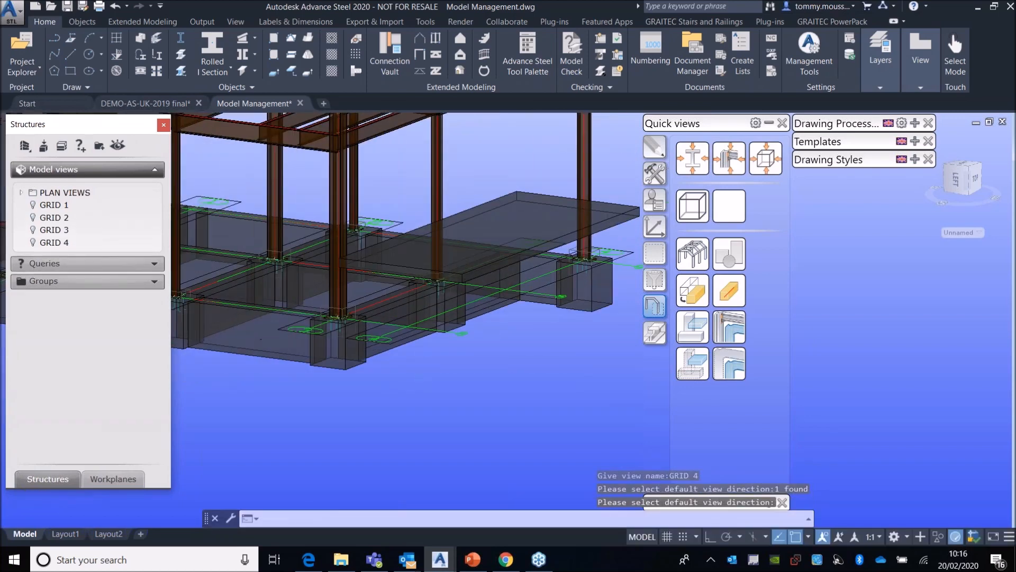
Step: Activate the GRID 4 model view, inspect the isolated objects in elevation and 3D, and deactivate the view
middle_drag(439, 389, 524, 409)
middle_drag(630, 276, 498, 275)
scroll(498, 275, up, 2)
click(526, 266)
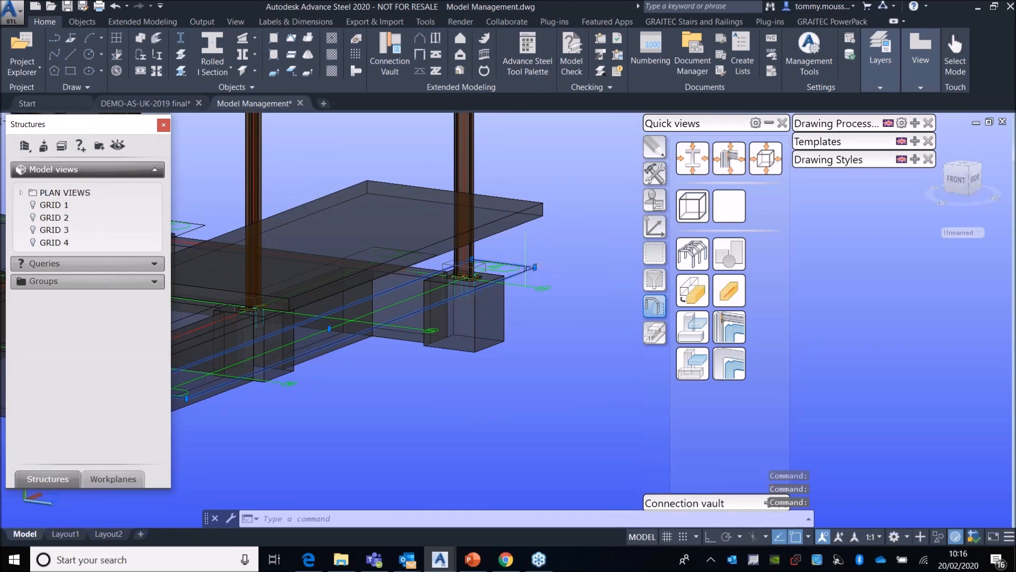
double_click(526, 269)
scroll(442, 255, down, 1)
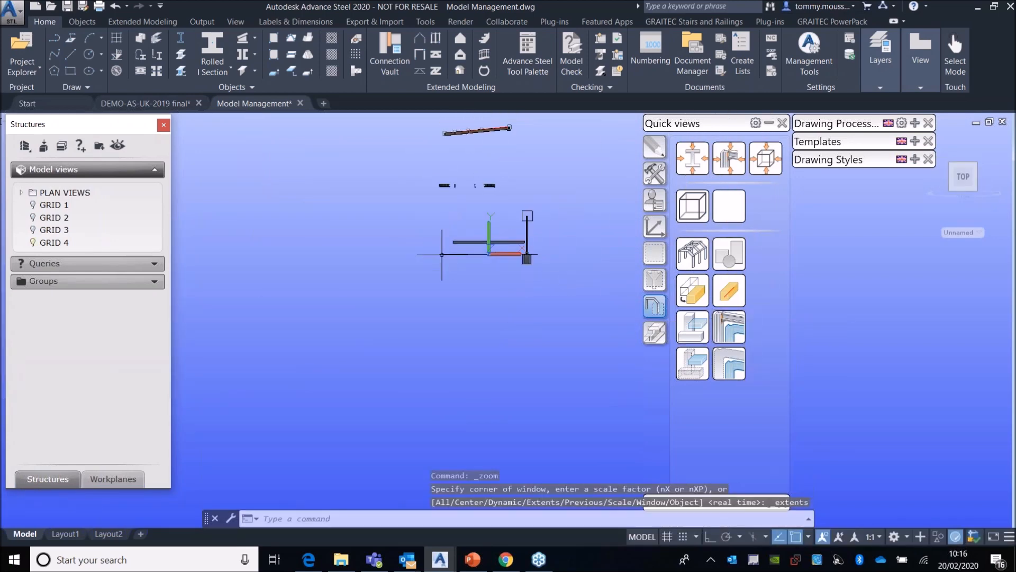
shift+middle_drag(431, 277, 488, 255)
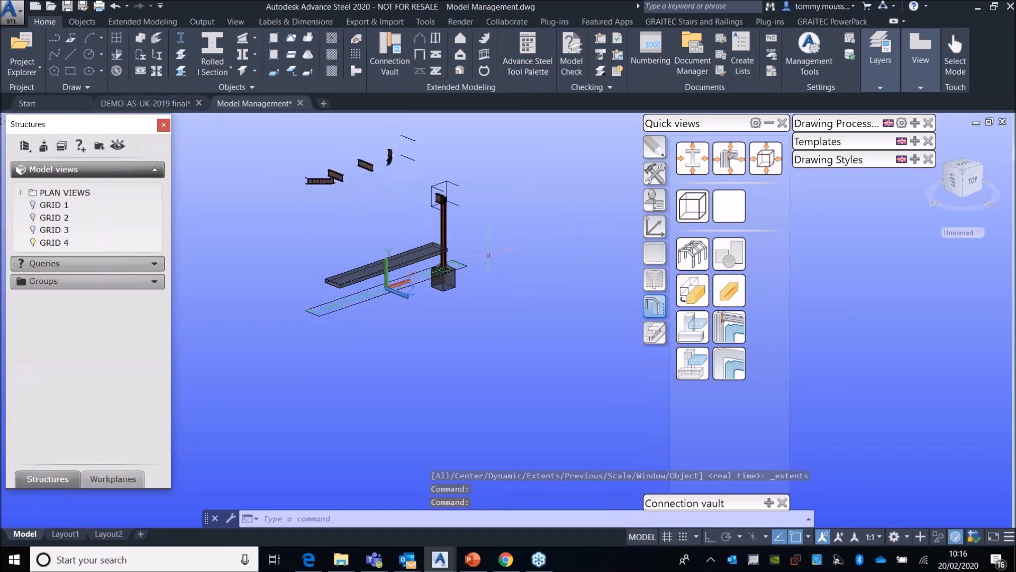
double_click(467, 268)
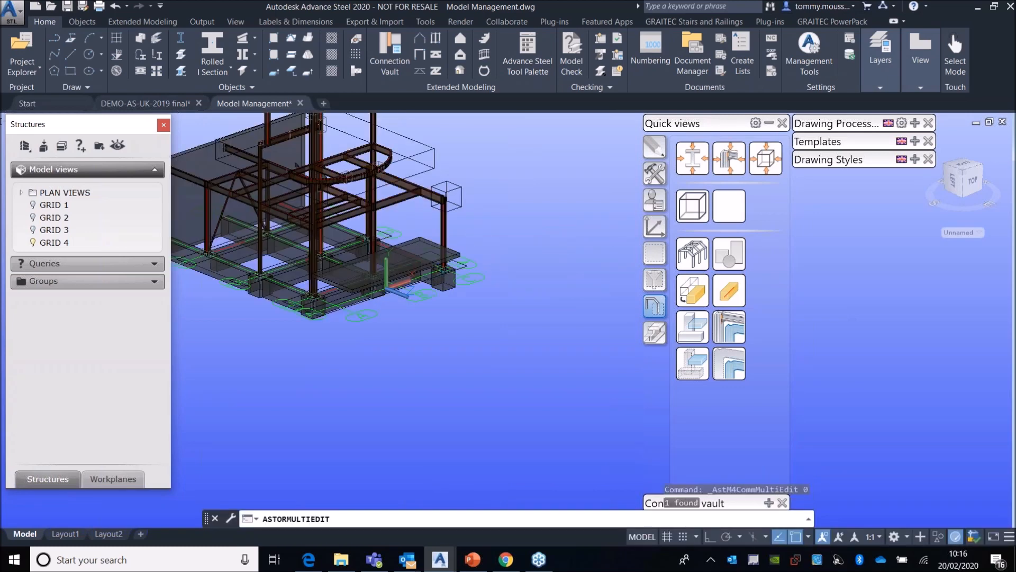
Step: Review the position, clipping and camera settings in the GRID 4 view's Advance Properties without changing them
scroll(408, 278, up, 5)
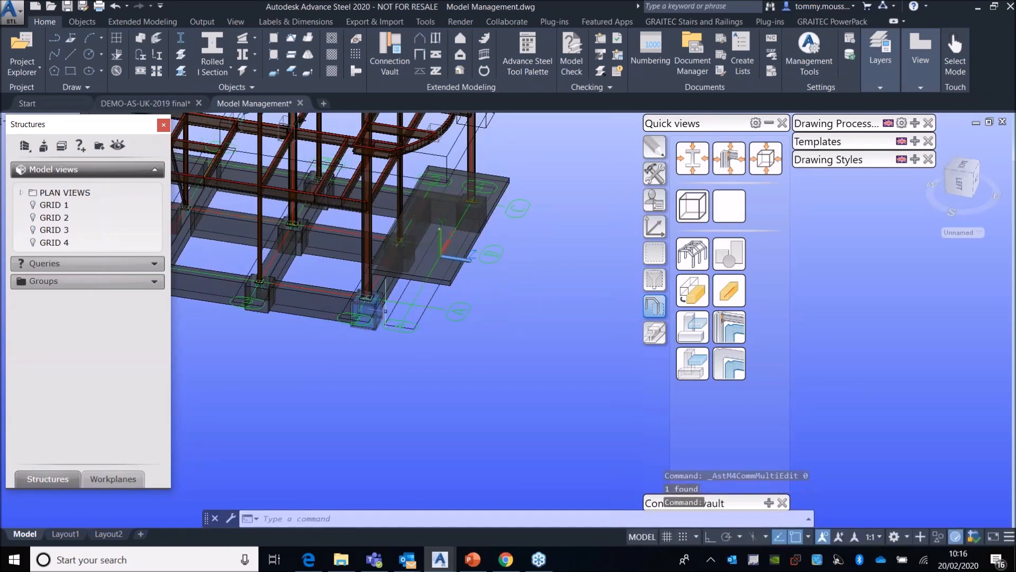
click(443, 287)
right_click(498, 282)
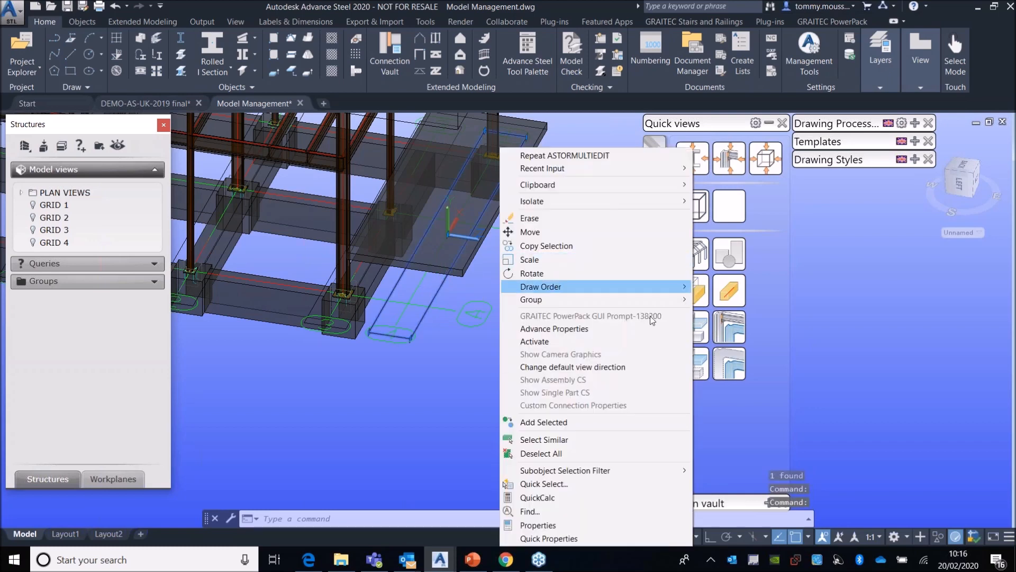
click(583, 329)
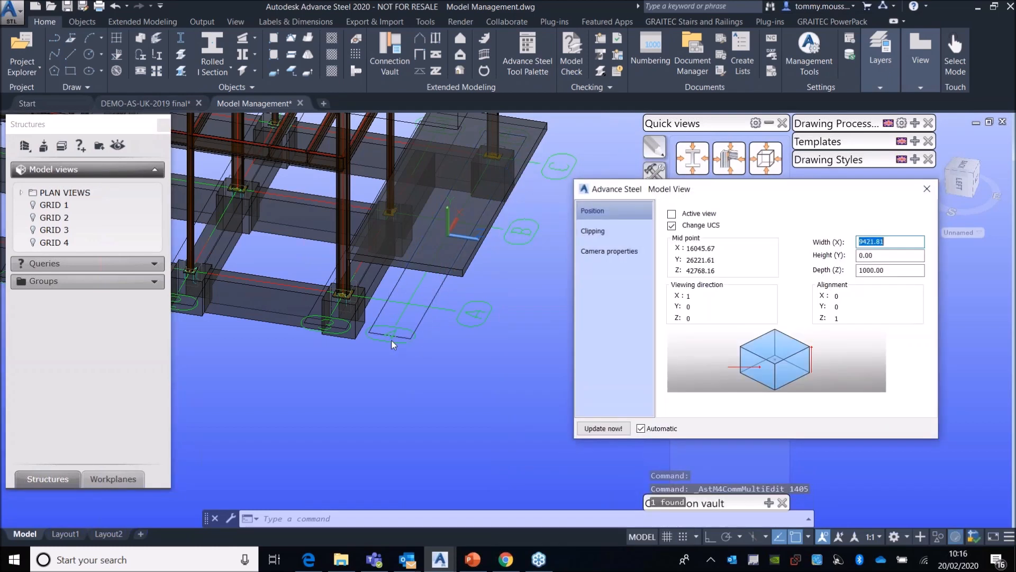
click(608, 237)
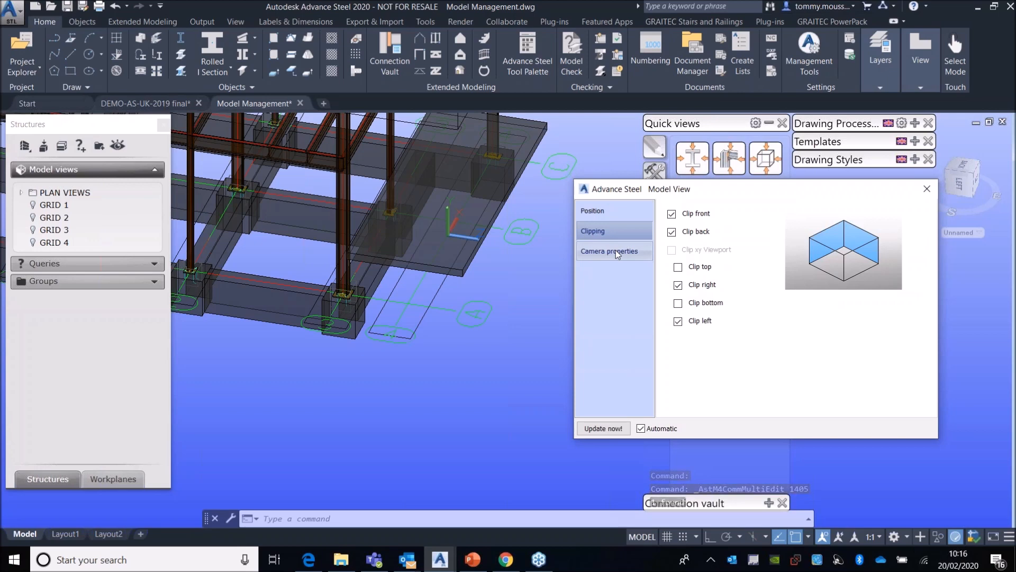
click(615, 250)
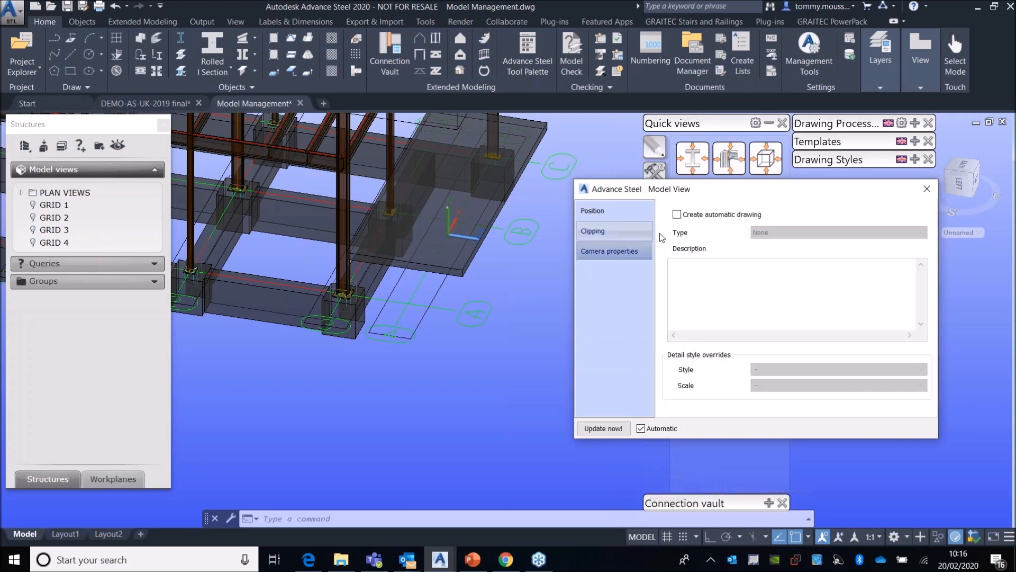
click(927, 189)
Step: Create a new model views folder named GRID LINES
right_click(133, 214)
click(189, 223)
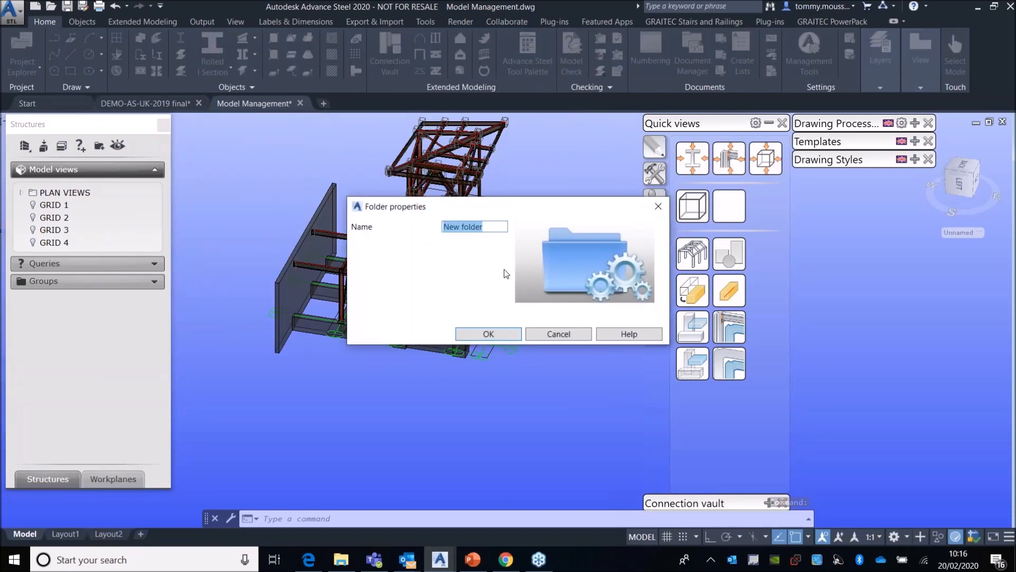
text(GRID LINES)
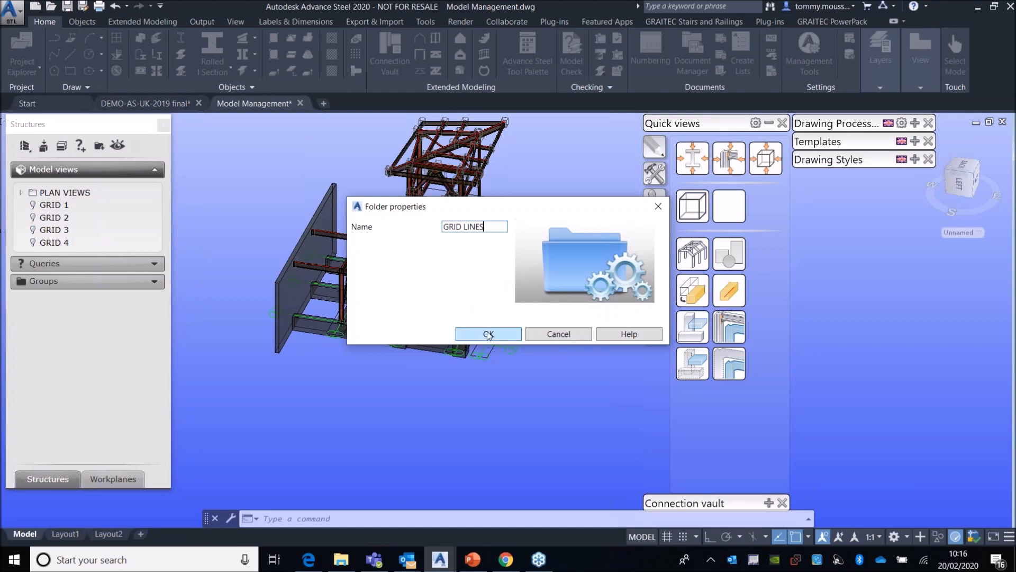
click(488, 334)
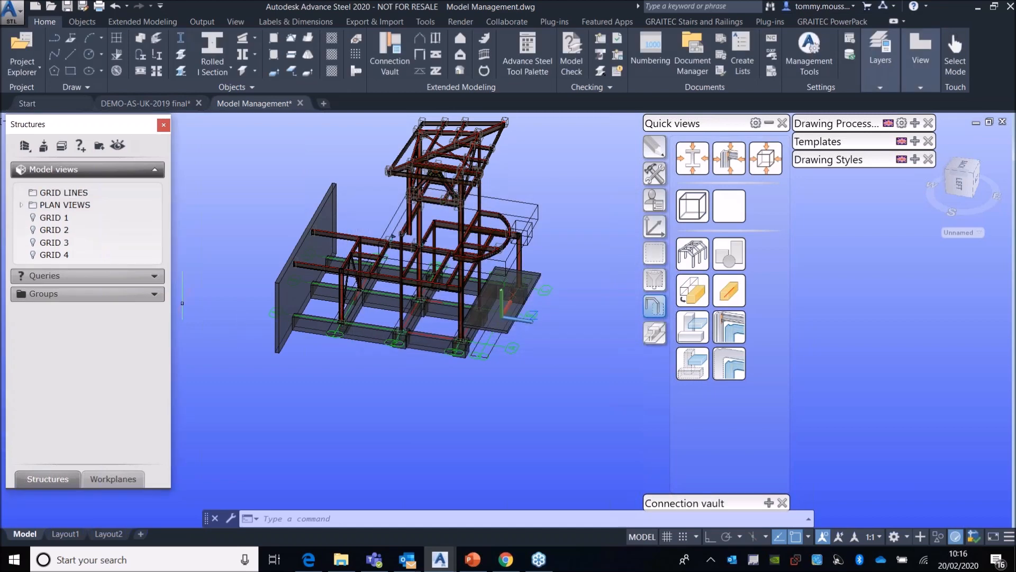
Step: Move GRID 1, GRID 2, GRID 3 and GRID 4 into the GRID LINES folder and collapse it
drag(55, 218, 71, 194)
drag(51, 236, 70, 194)
drag(54, 254, 70, 195)
click(21, 194)
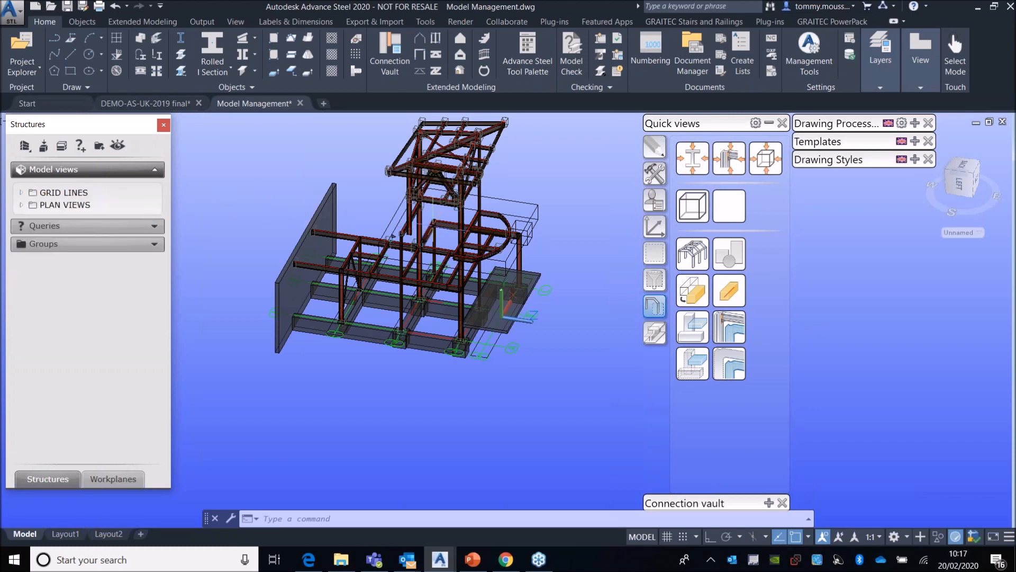
scroll(432, 263, up, 3)
shift+middle_drag(418, 223, 410, 233)
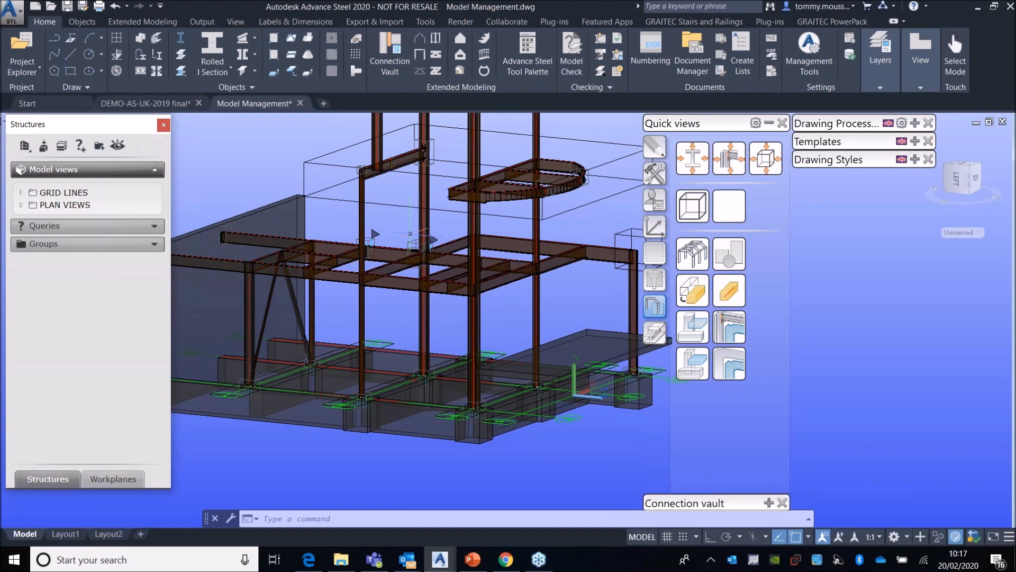
click(660, 180)
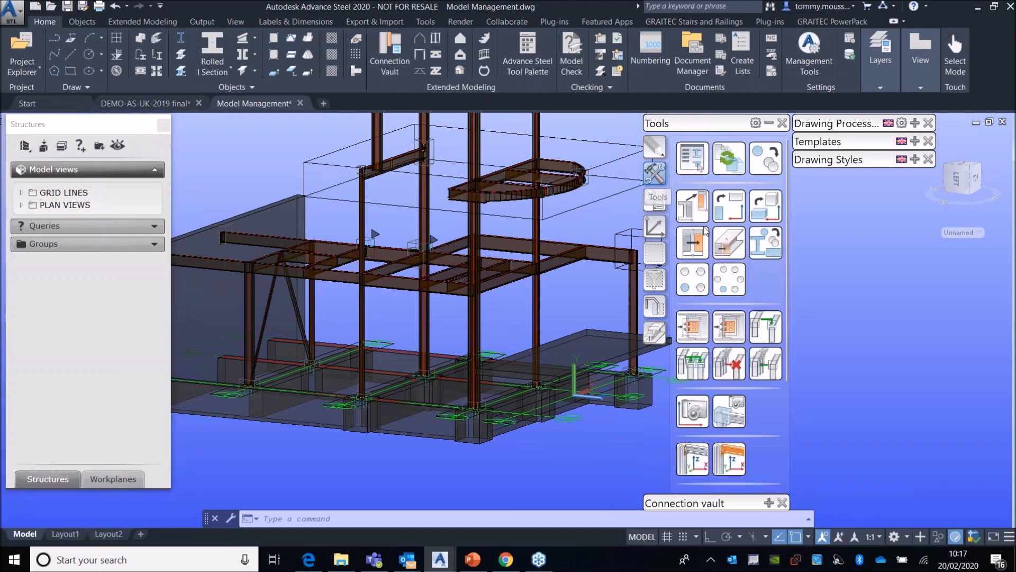
scroll(704, 238, down, 3)
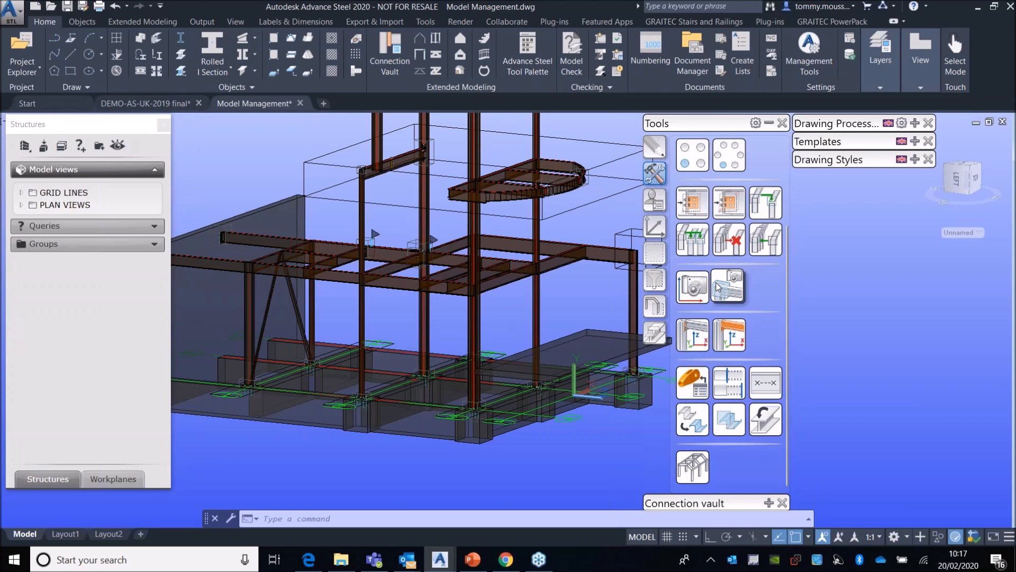
Step: Create a model view named CON 1 from the joint box of the upper column's bracing connection and choose its default view direction
click(656, 307)
scroll(442, 228, down, 2)
middle_drag(443, 228, 413, 300)
key(Escape)
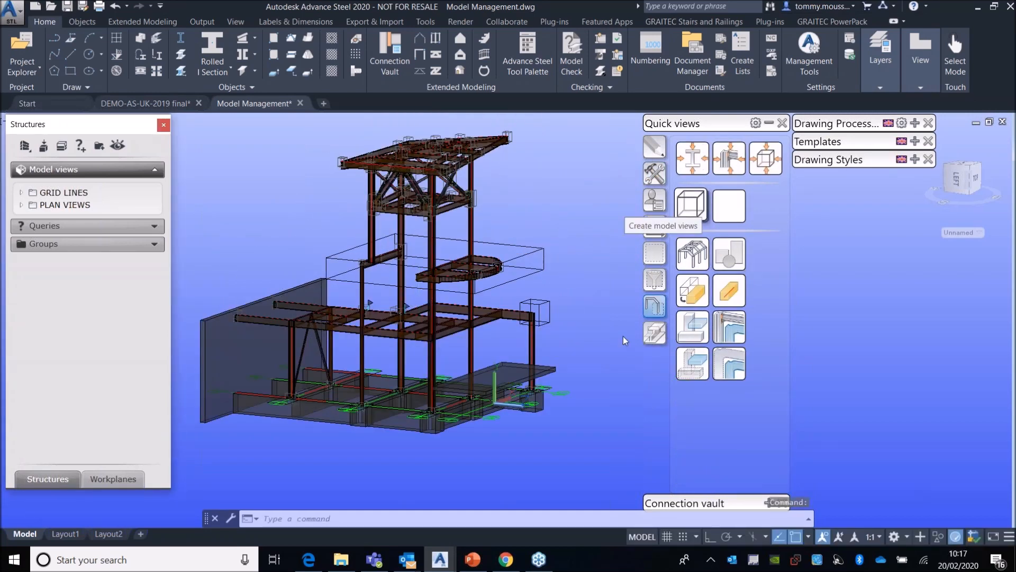
click(693, 207)
click(533, 324)
scroll(455, 276, up, 6)
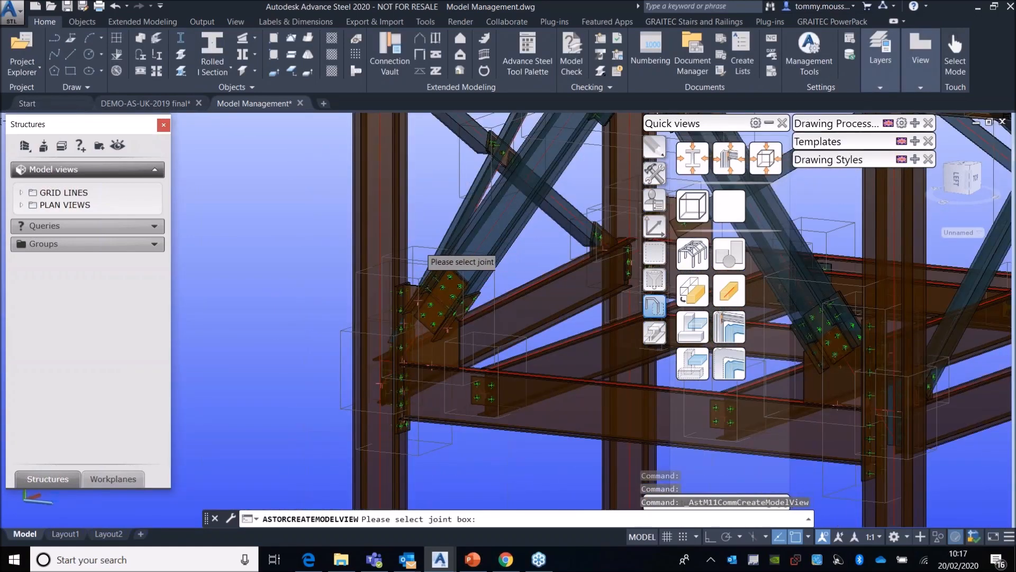
click(400, 254)
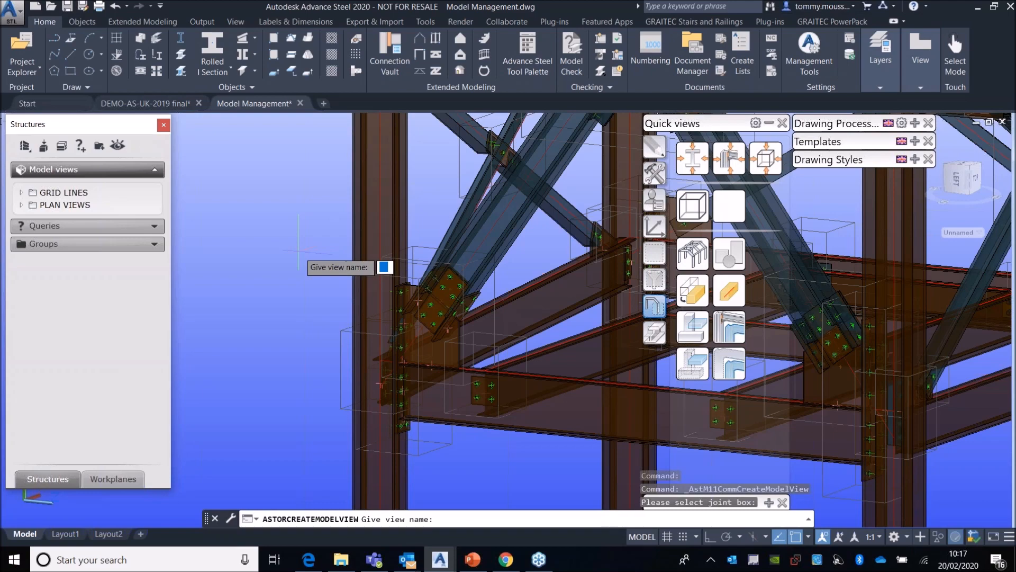
text(CON 1)
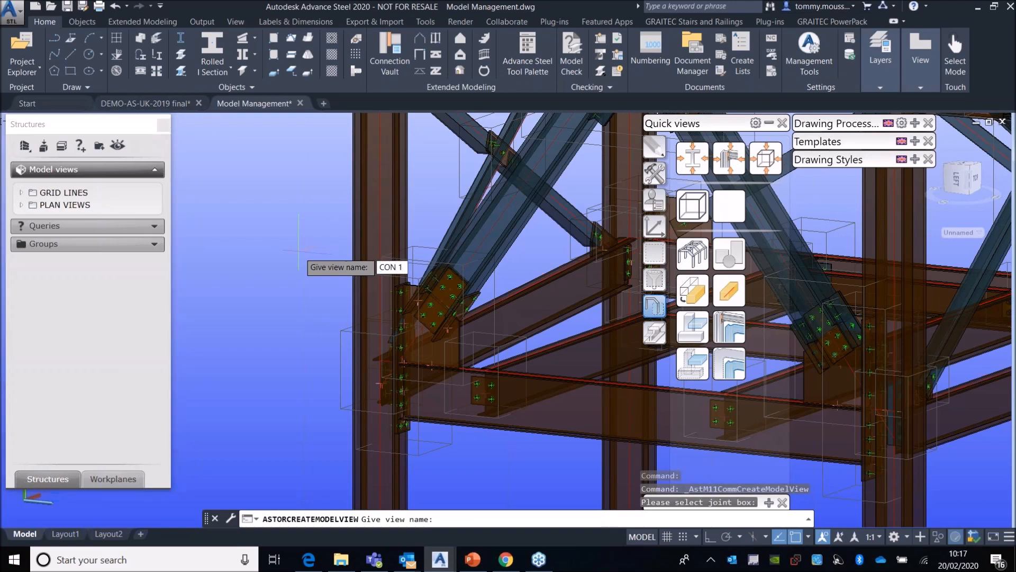
key(Return)
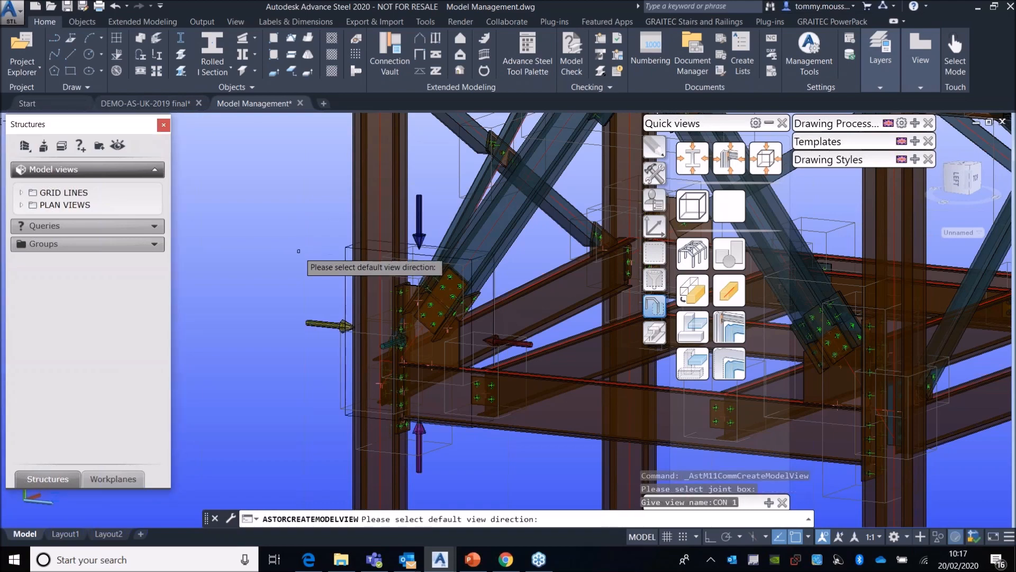
scroll(424, 341, up, 2)
click(390, 342)
key(Return)
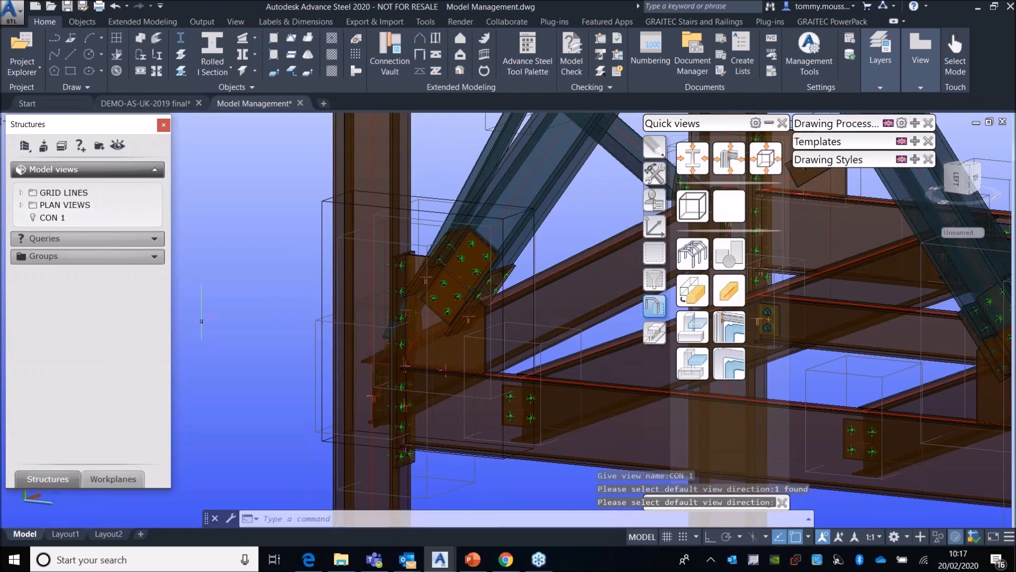
Step: With Ortho on, stretch the CON 1 view box outward past the outer side of the column
scroll(250, 278, down, 3)
scroll(313, 301, up, 3)
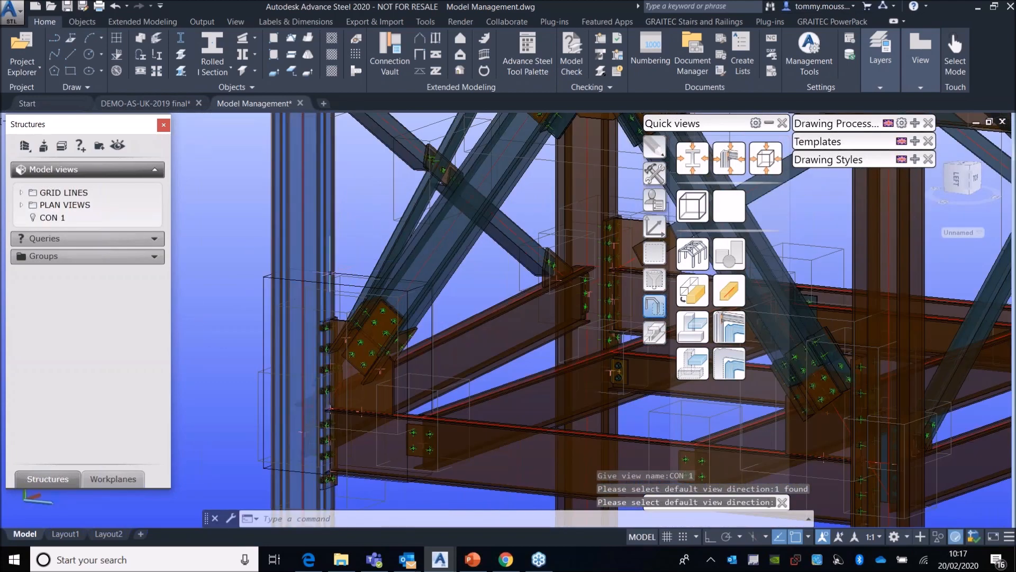
click(263, 277)
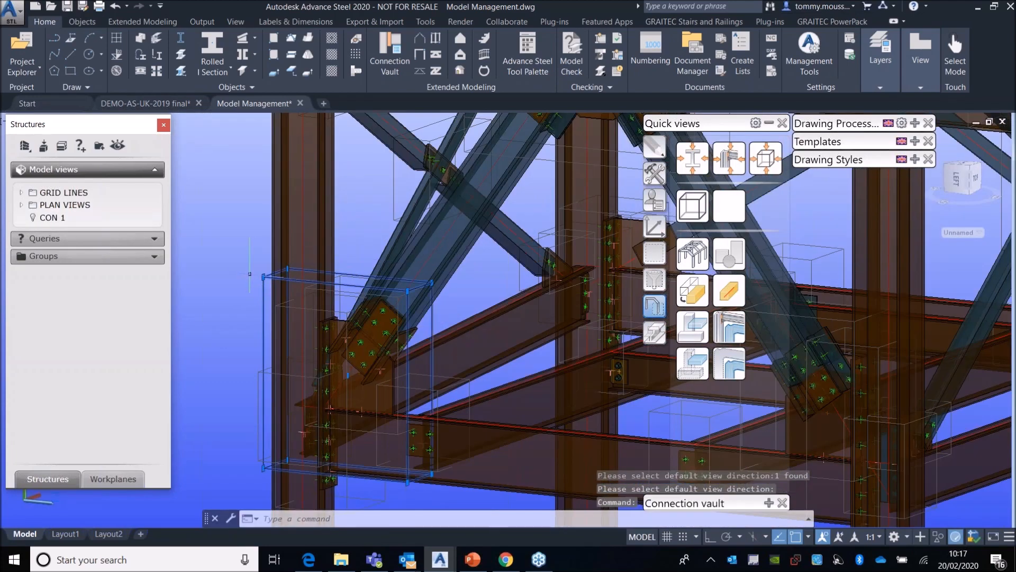
click(263, 276)
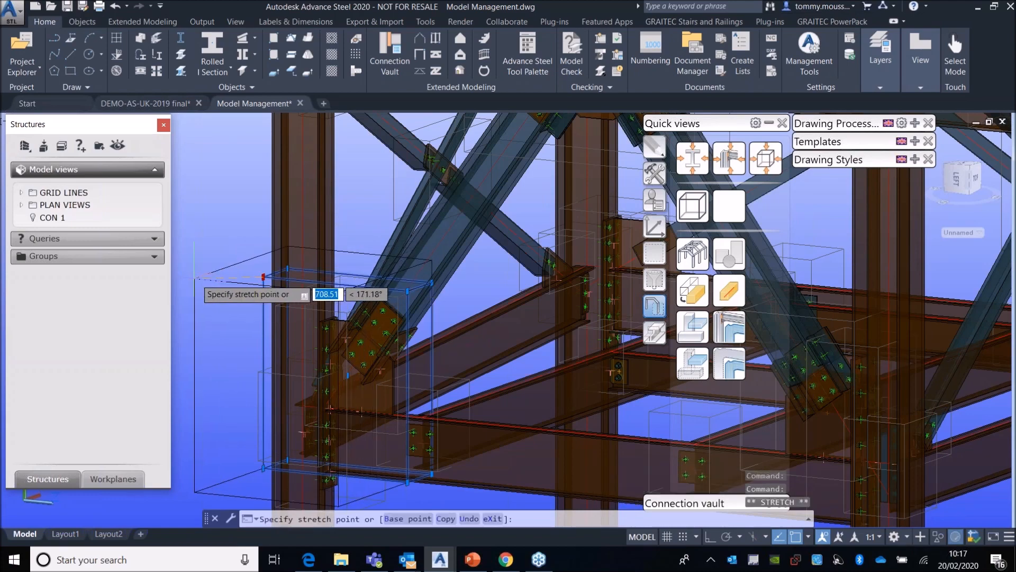
click(709, 537)
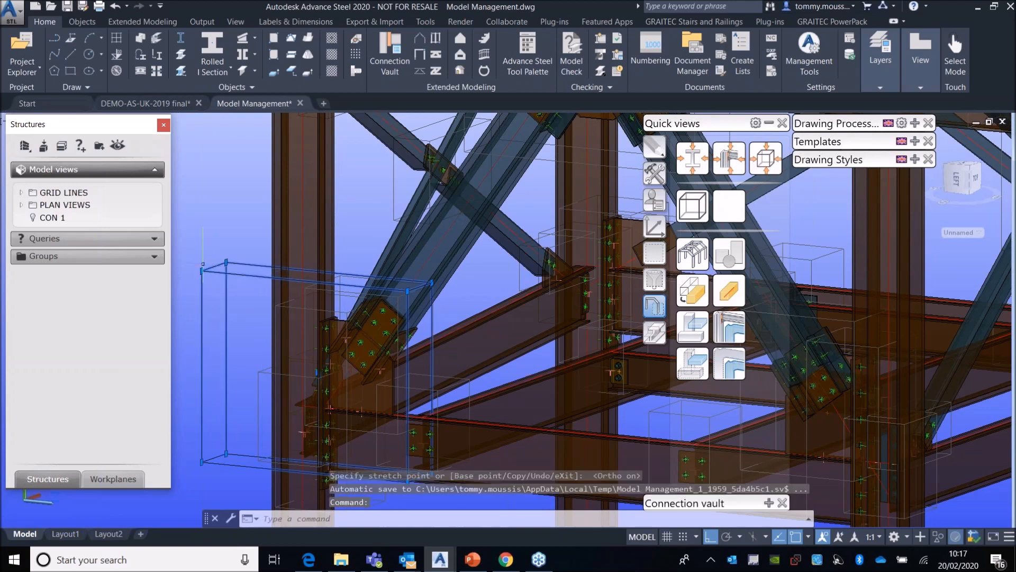
click(202, 242)
Step: Extend the CON 1 view box further along the beam and downward below the connection
middle_drag(407, 481, 373, 380)
click(373, 380)
click(408, 383)
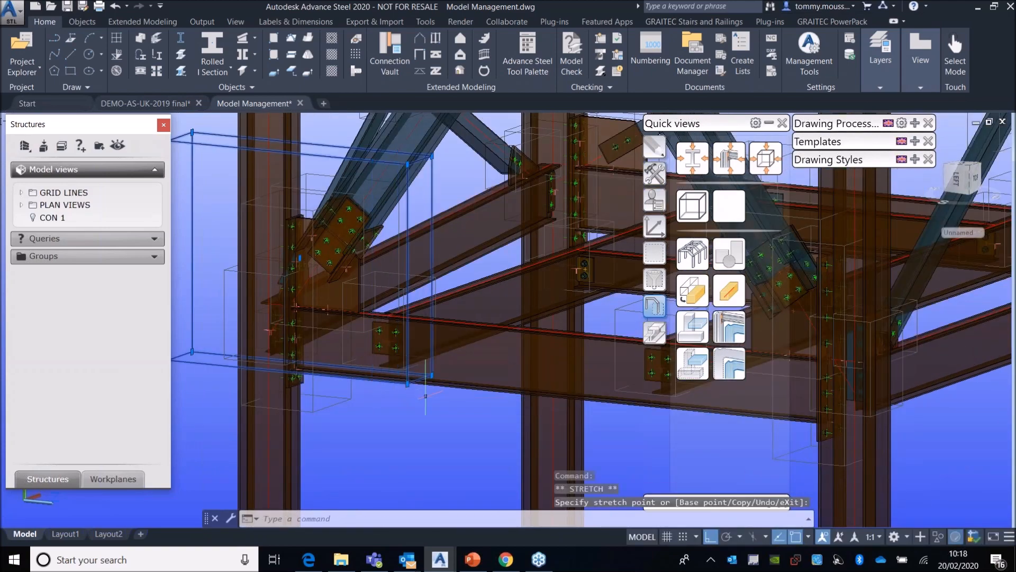
click(407, 384)
click(407, 408)
key(Escape)
scroll(317, 297, down, 6)
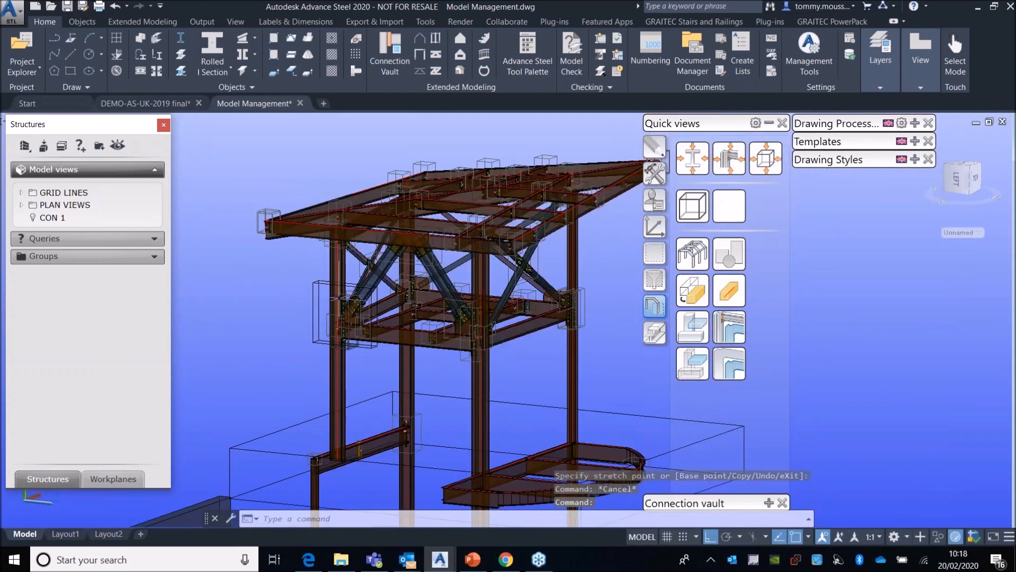
Step: Activate the CON 1 view from its box to inspect the isolated connection, and deactivate it again
scroll(365, 265, up, 5)
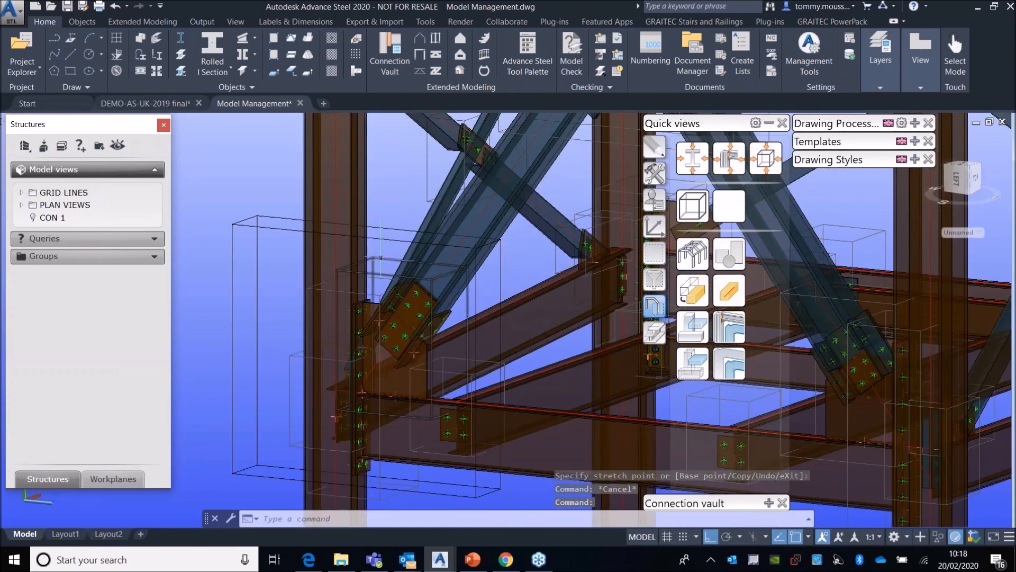
double_click(380, 258)
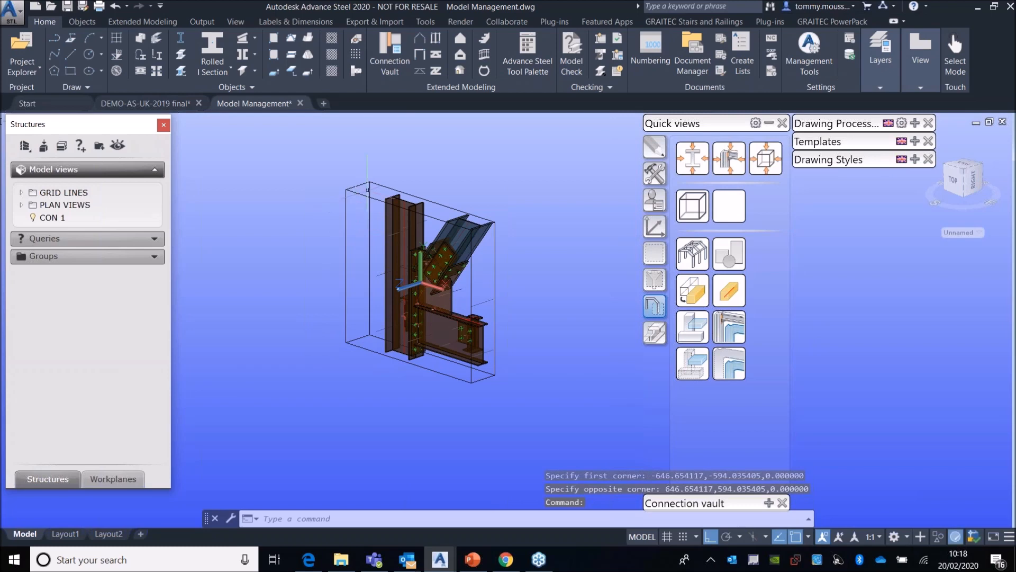
click(359, 197)
right_click(359, 194)
click(351, 194)
double_click(352, 192)
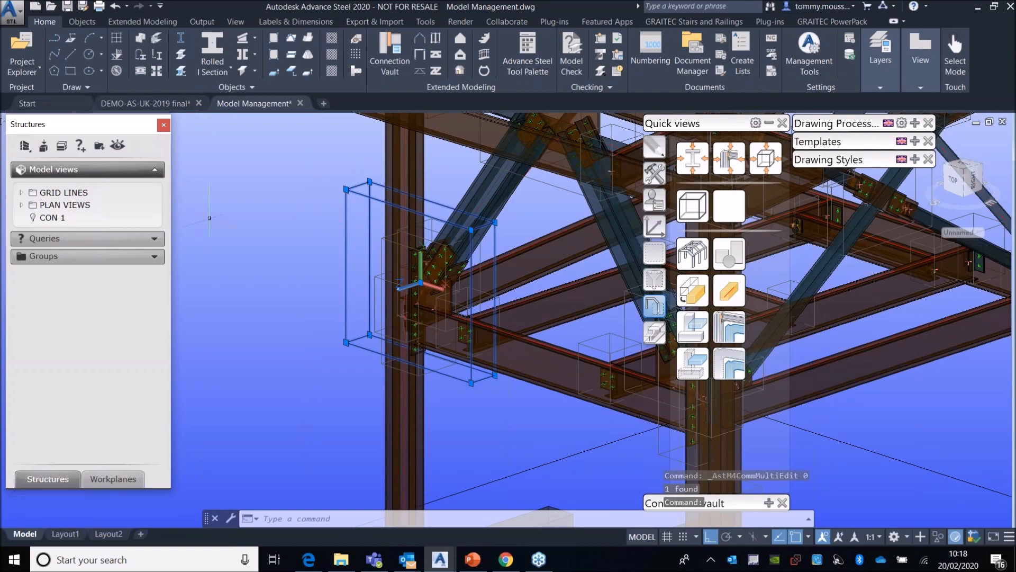
scroll(354, 284, down, 3)
key(Escape)
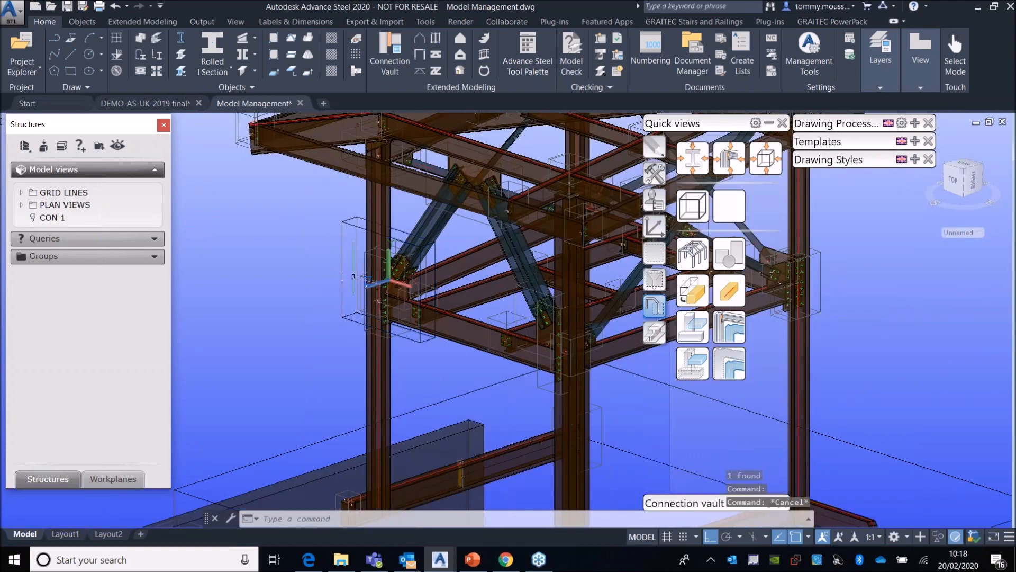
mouse_move(382, 259)
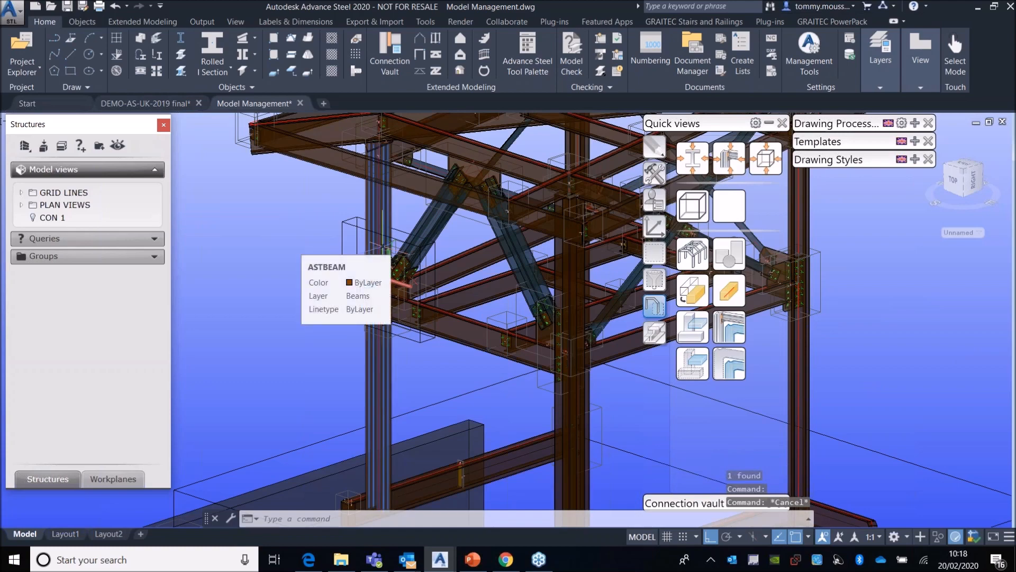
scroll(325, 299, down, 2)
scroll(325, 299, down, 2)
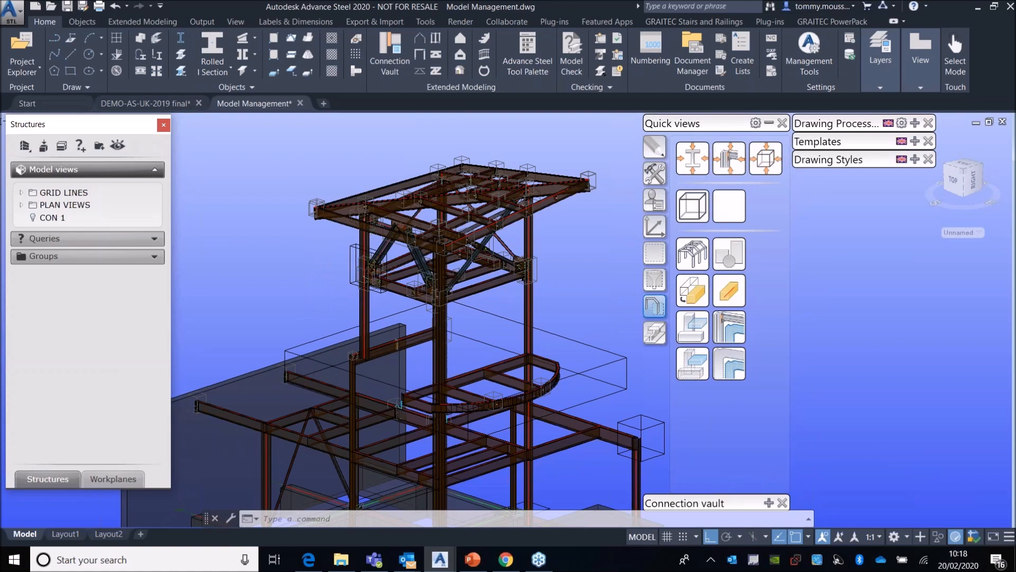
scroll(351, 262, up, 4)
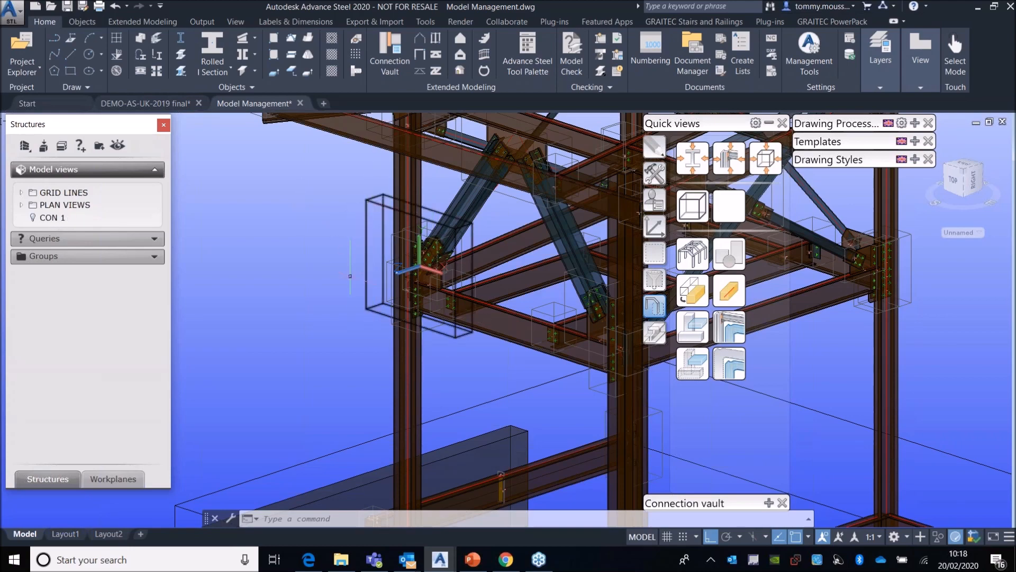
scroll(350, 275, down, 5)
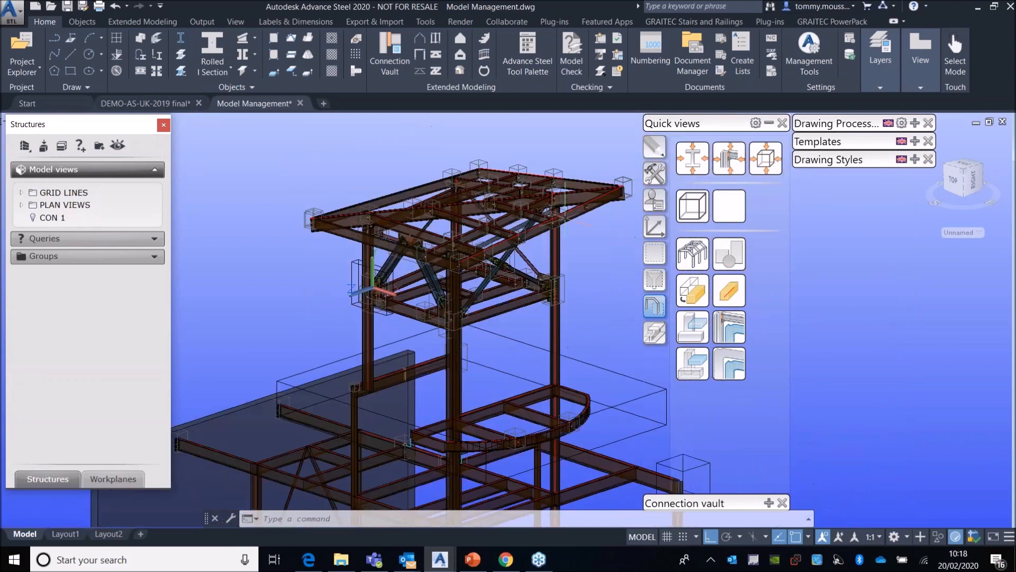
Step: Create a camera at the node of the bracing connection on the opposite column, selecting its joint box and a camera direction
click(663, 180)
click(654, 200)
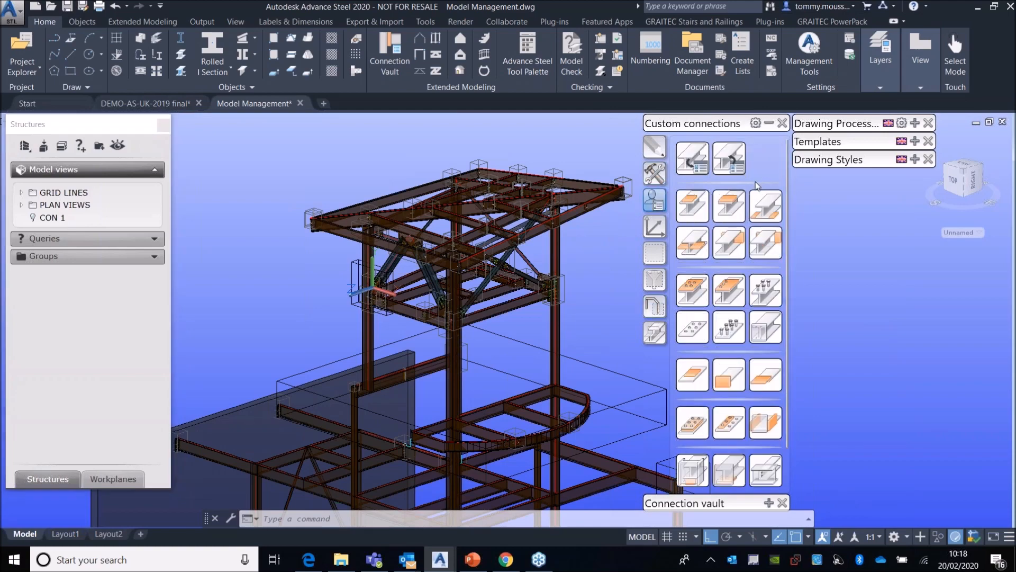
click(658, 176)
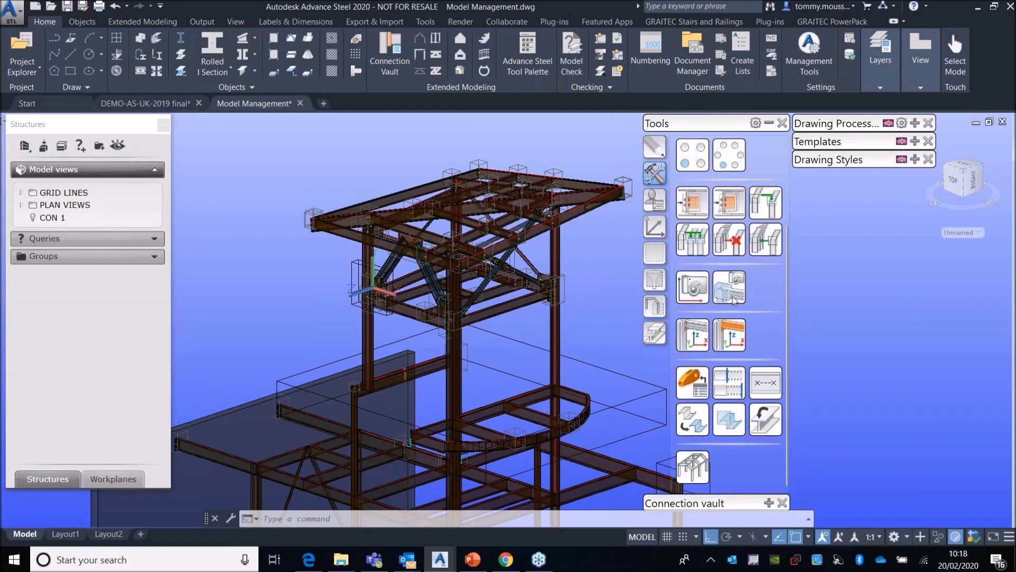
click(734, 299)
scroll(529, 294, up, 10)
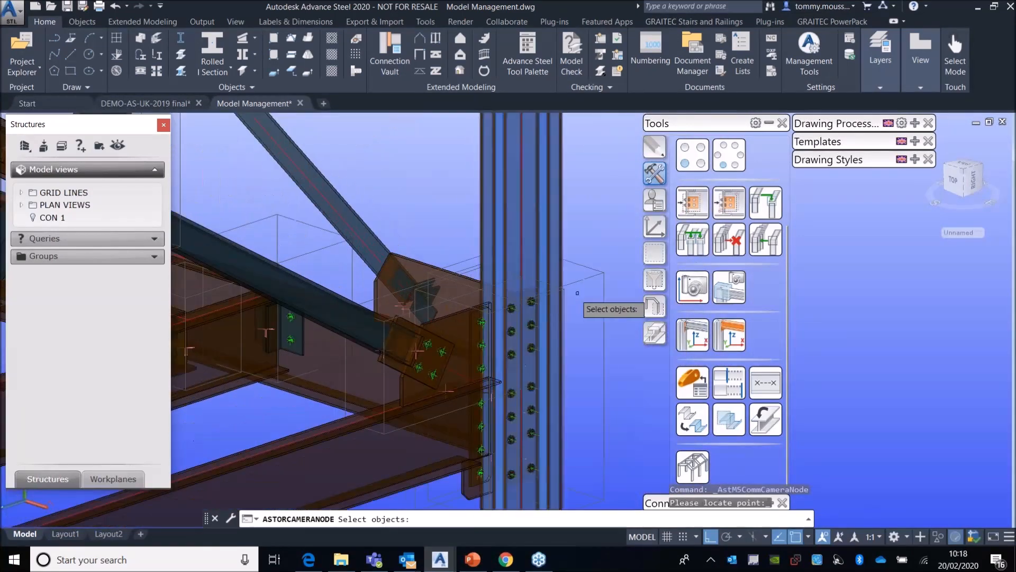
click(575, 282)
middle_drag(574, 281, 365, 223)
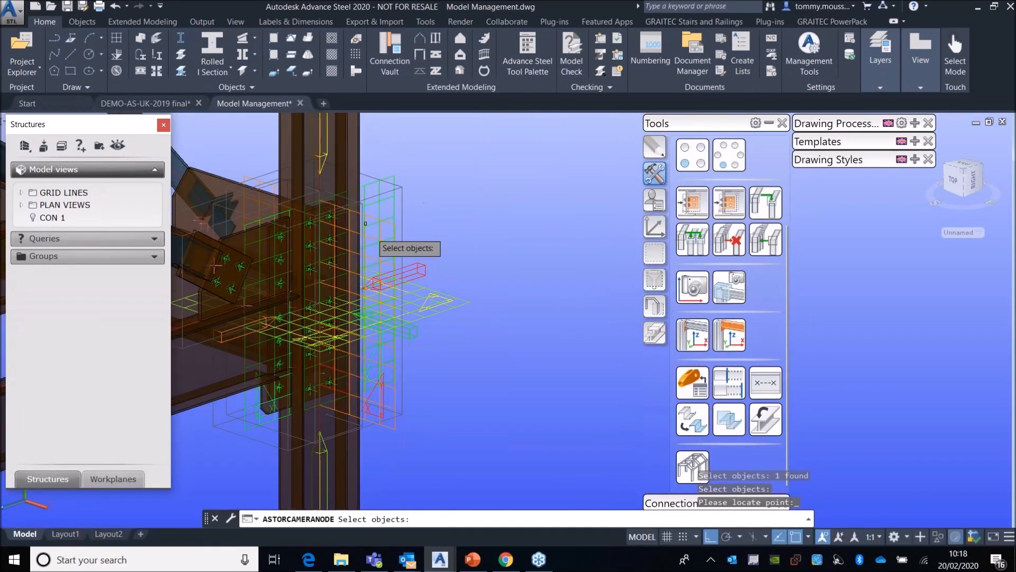
click(409, 327)
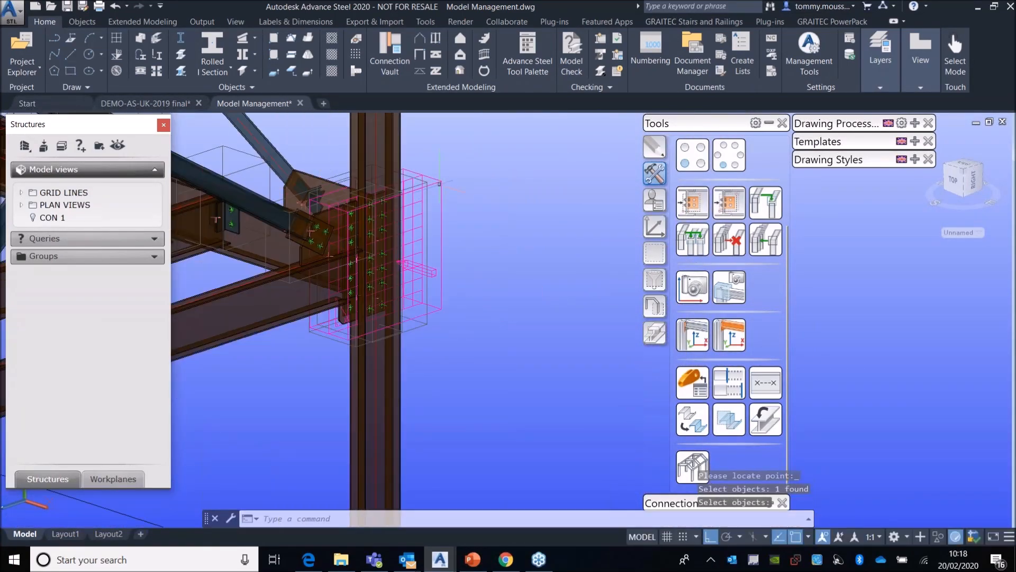
Step: Stretch the new camera's box to enlarge it around the bracing connection
click(422, 174)
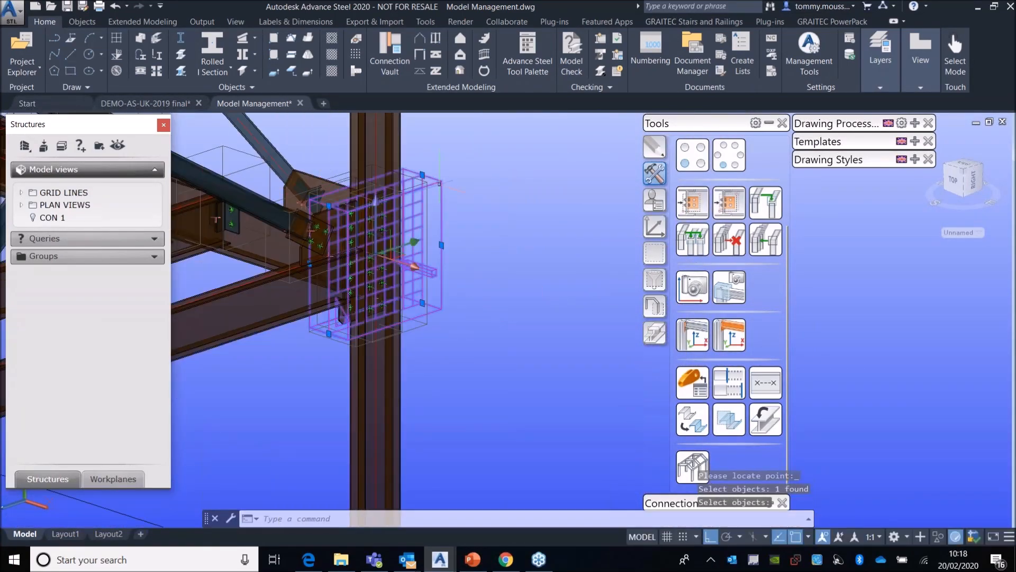
click(447, 166)
scroll(483, 243, down, 5)
key(Escape)
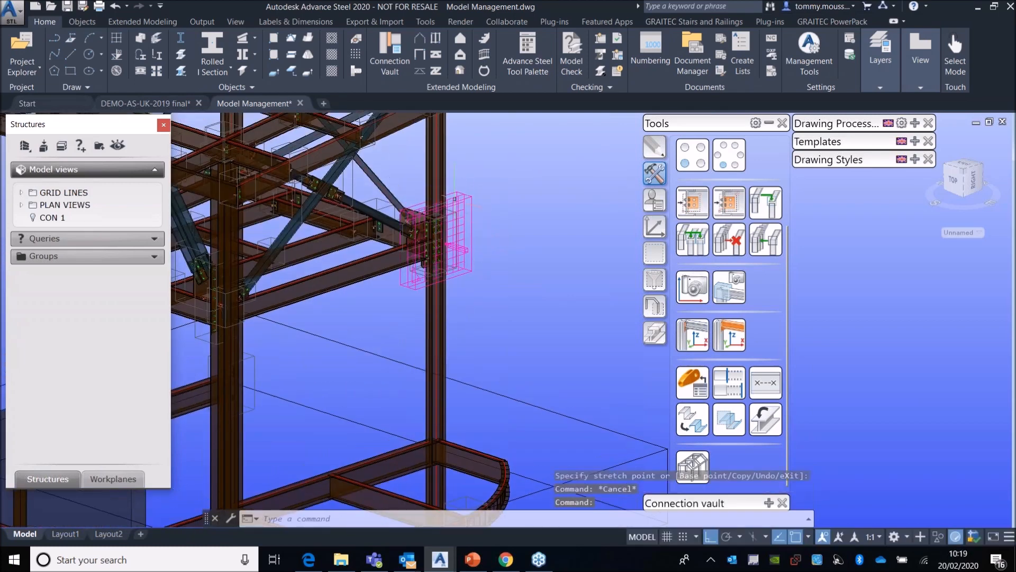
Step: Find the Cameras layer in the layer list and toggle its visibility off and back on
scroll(465, 203, up, 3)
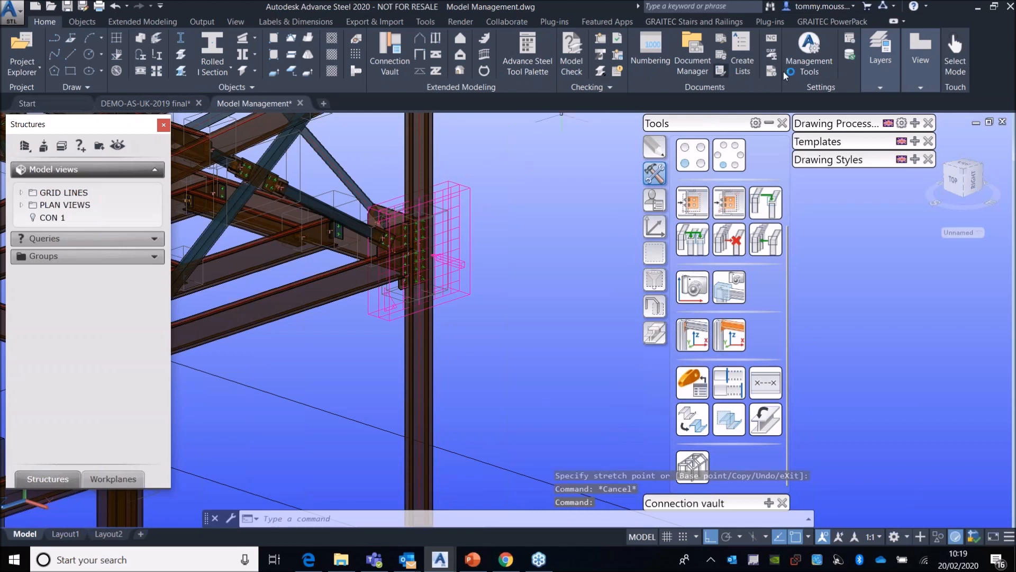
click(880, 86)
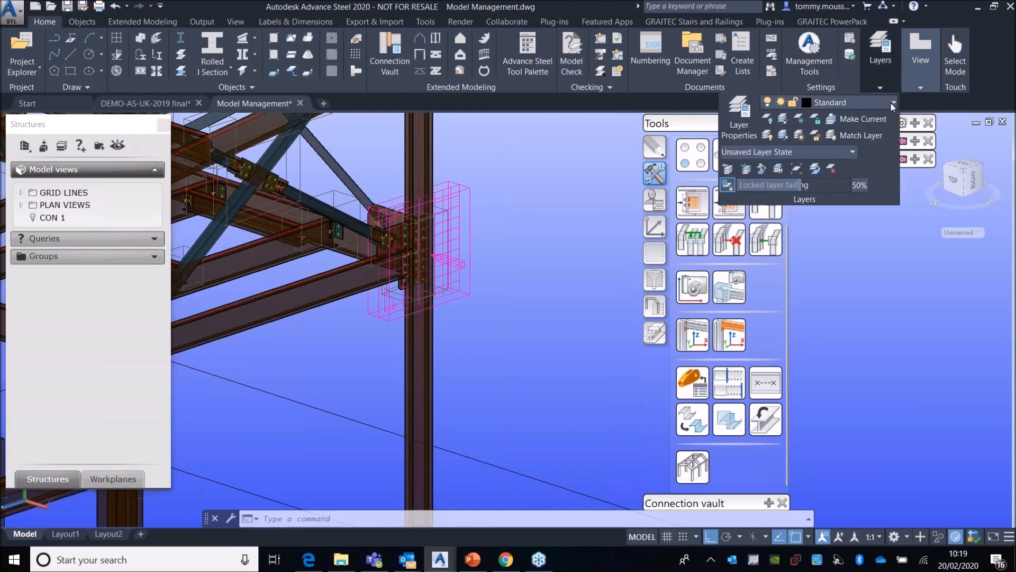
click(894, 103)
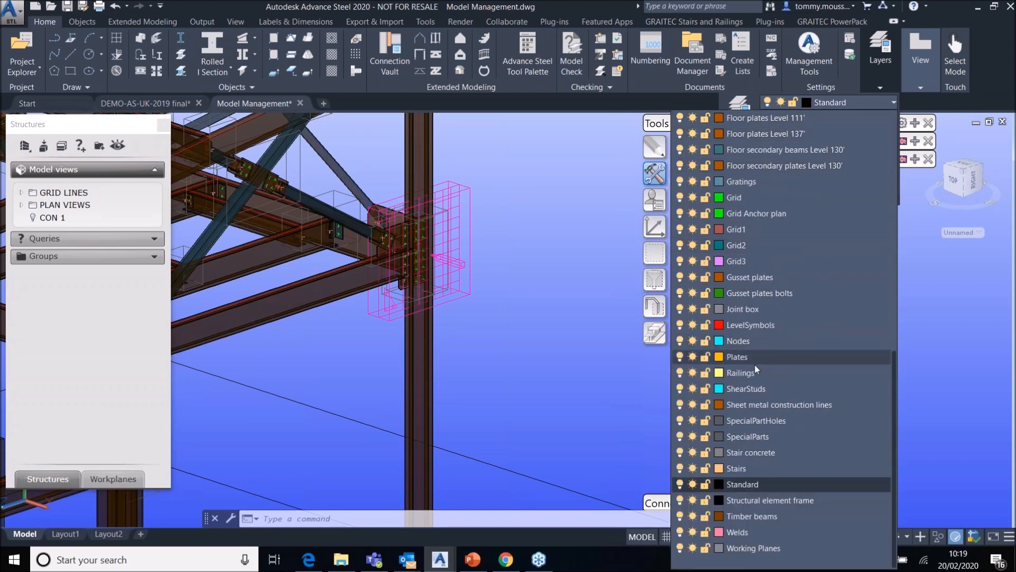
scroll(762, 344, up, 6)
scroll(773, 245, up, 5)
click(681, 215)
click(681, 214)
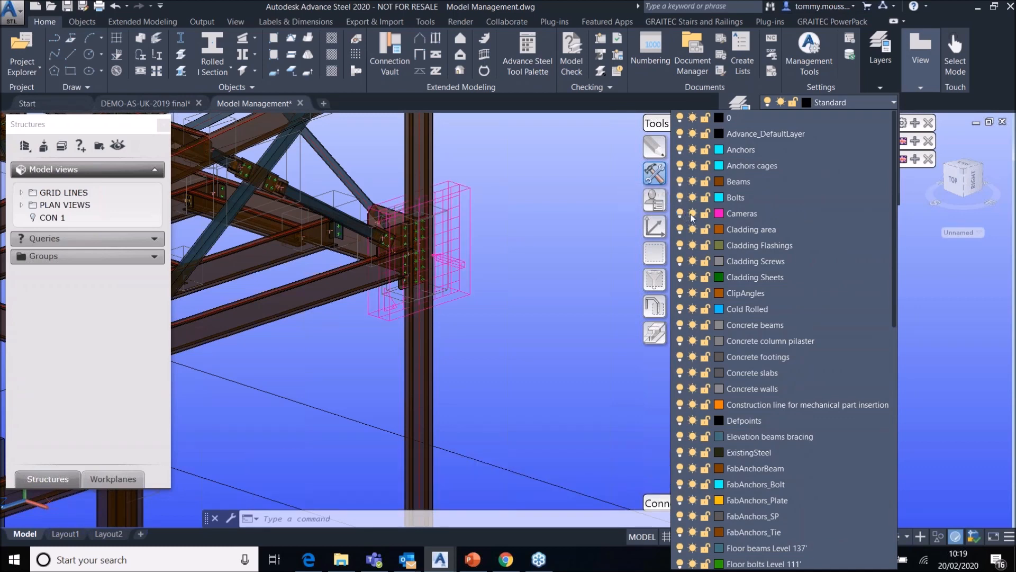
click(541, 190)
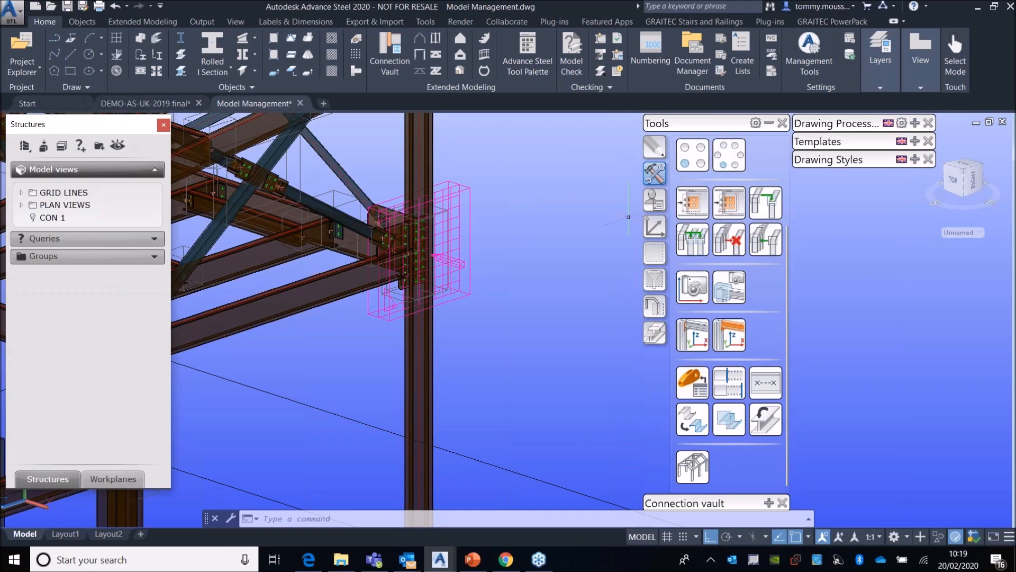
Step: Delete the camera around the bracing connection on the column
click(471, 188)
key(Delete)
scroll(394, 238, down, 5)
mouse_move(397, 241)
middle_down()
mouse_move(511, 248)
mouse_move(624, 209)
middle_up()
scroll(449, 205, up, 4)
shift+middle_drag(389, 235, 358, 172)
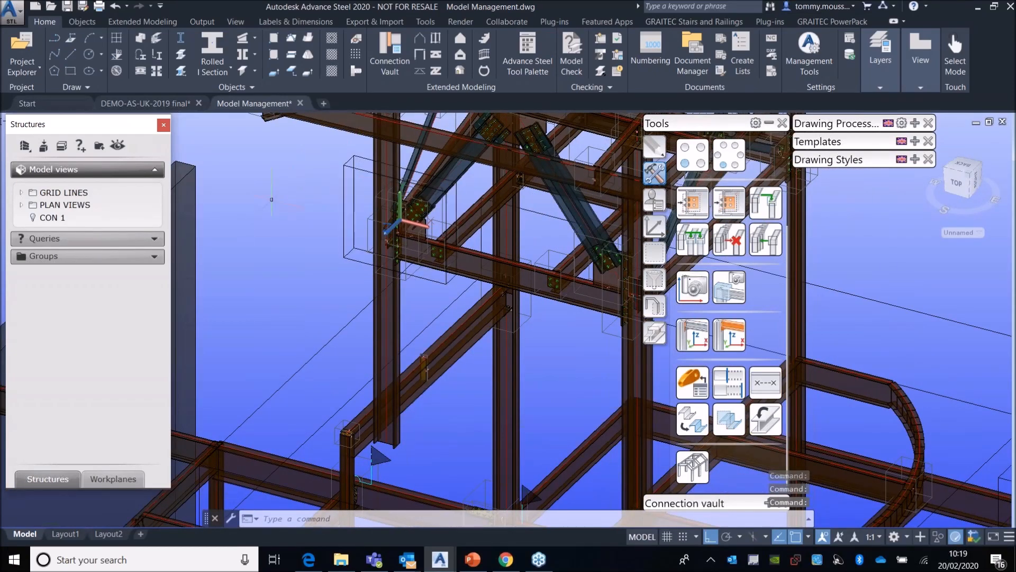
Step: Erase the CON 1 model view from the Project Explorer and confirm its deletion
right_click(48, 217)
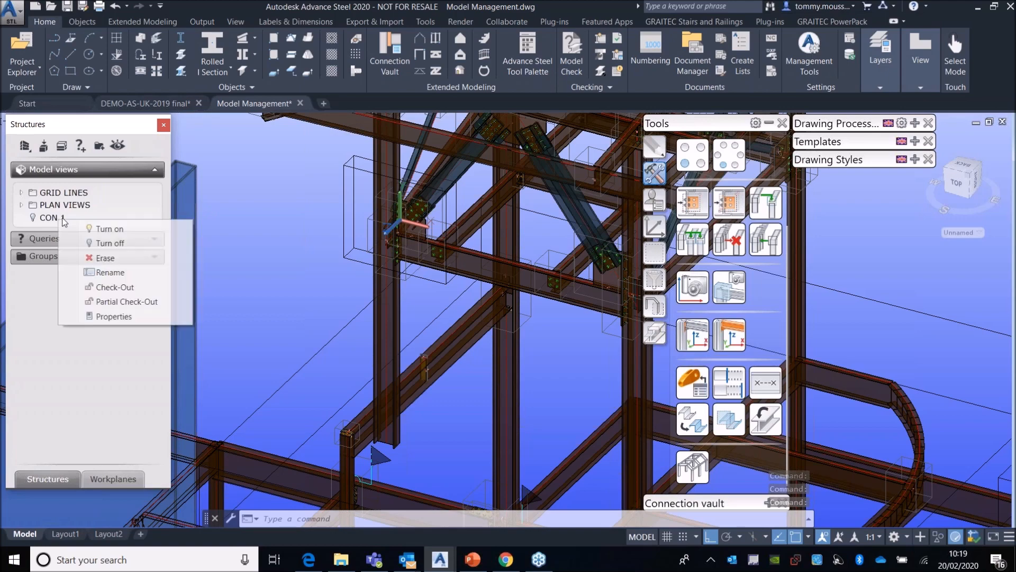
click(105, 258)
click(496, 308)
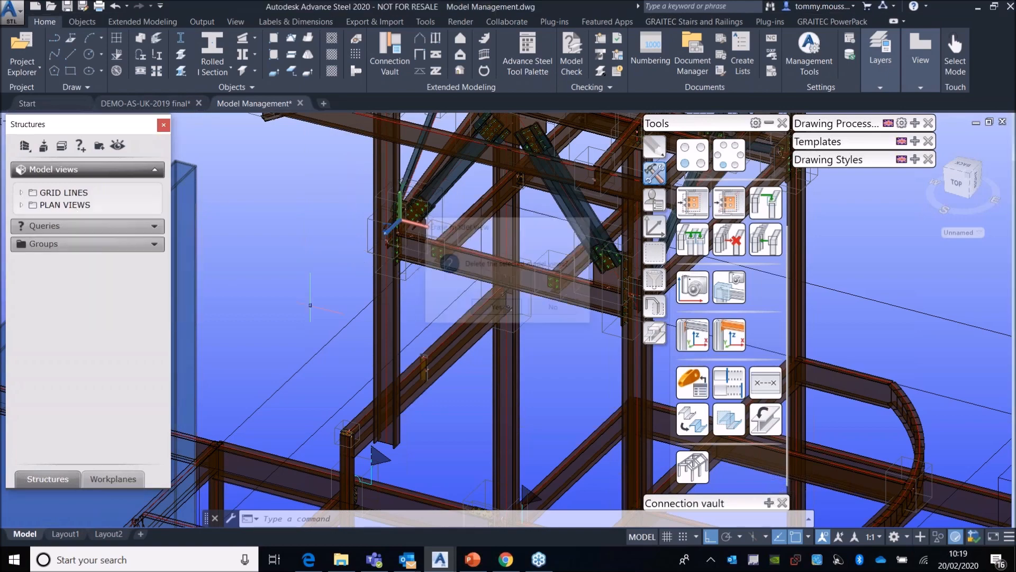
shift+middle_drag(328, 299, 264, 249)
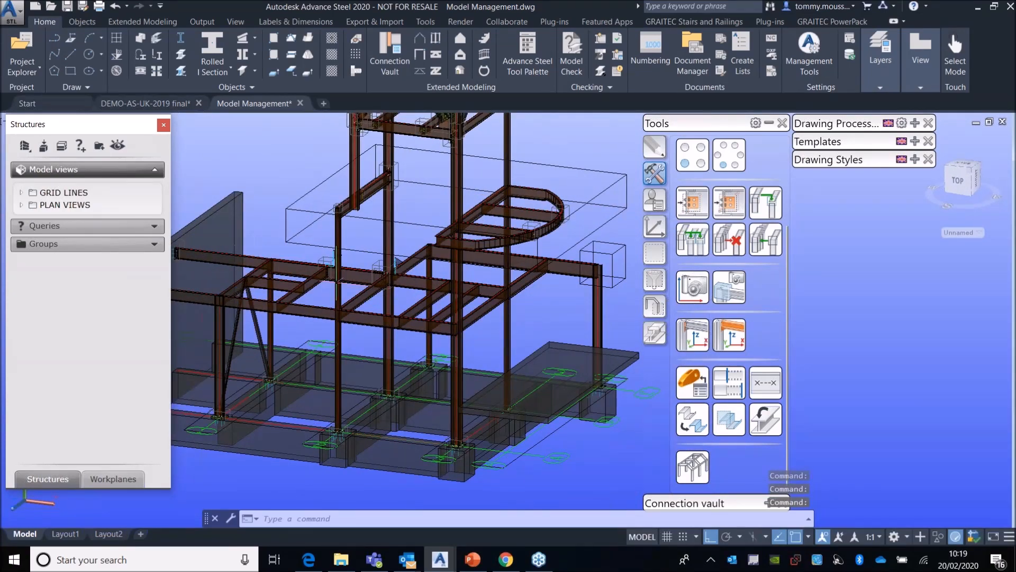
Step: Create a new group named PHASE 1
scroll(333, 278, down, 2)
middle_drag(334, 278, 407, 259)
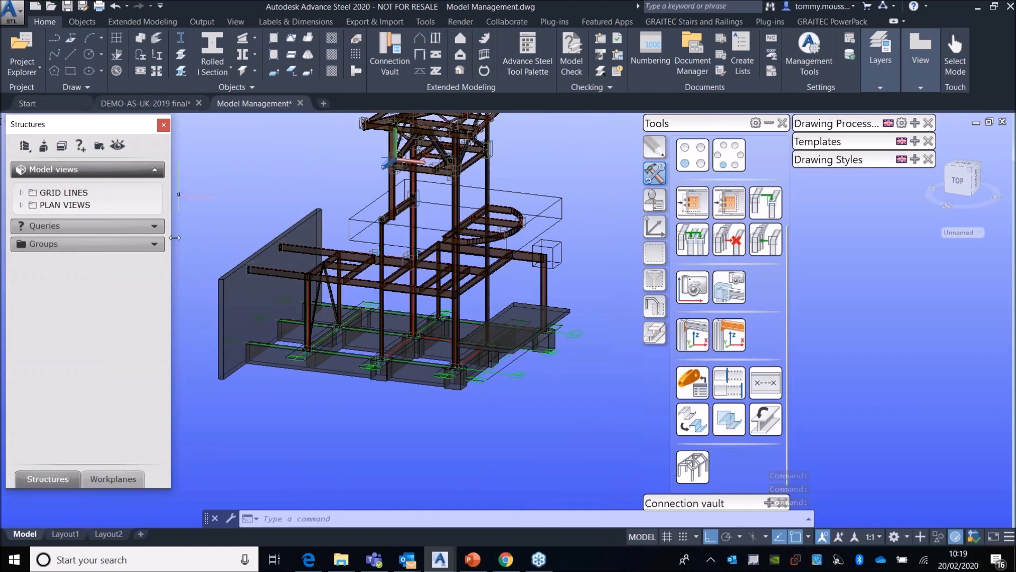
click(153, 245)
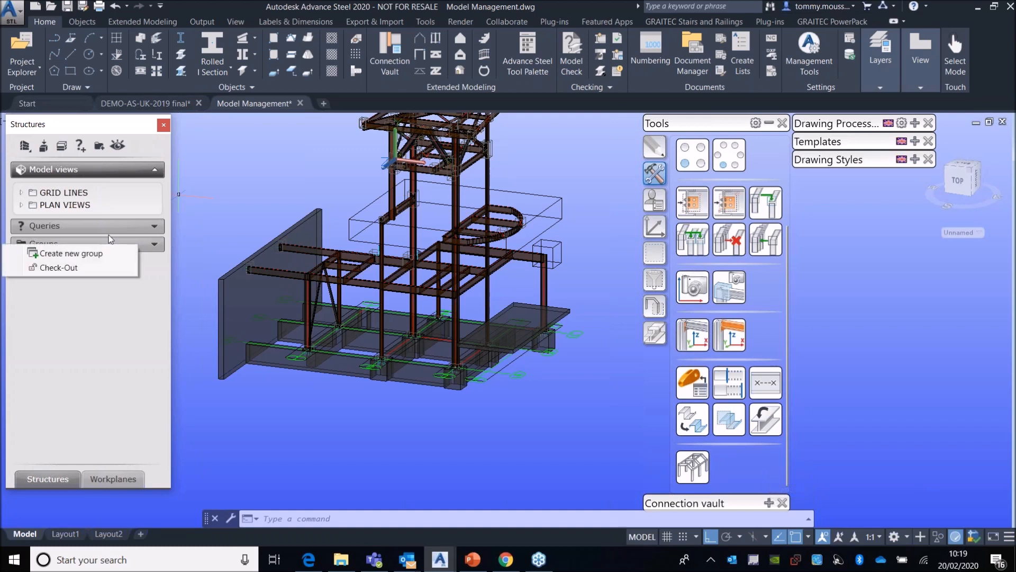
click(67, 254)
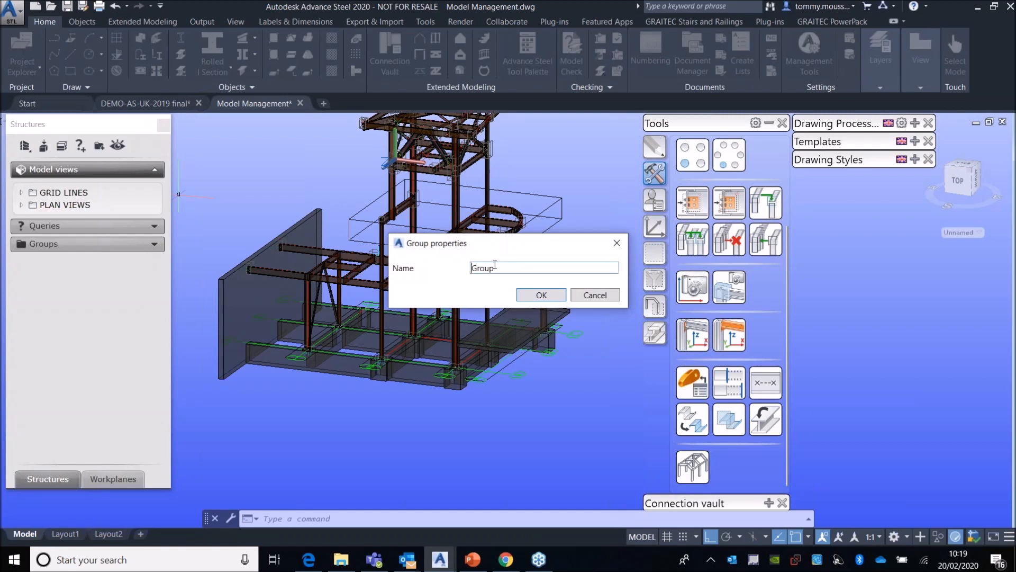
double_click(470, 269)
text(PHASE 1)
click(555, 298)
scroll(271, 260, up, 3)
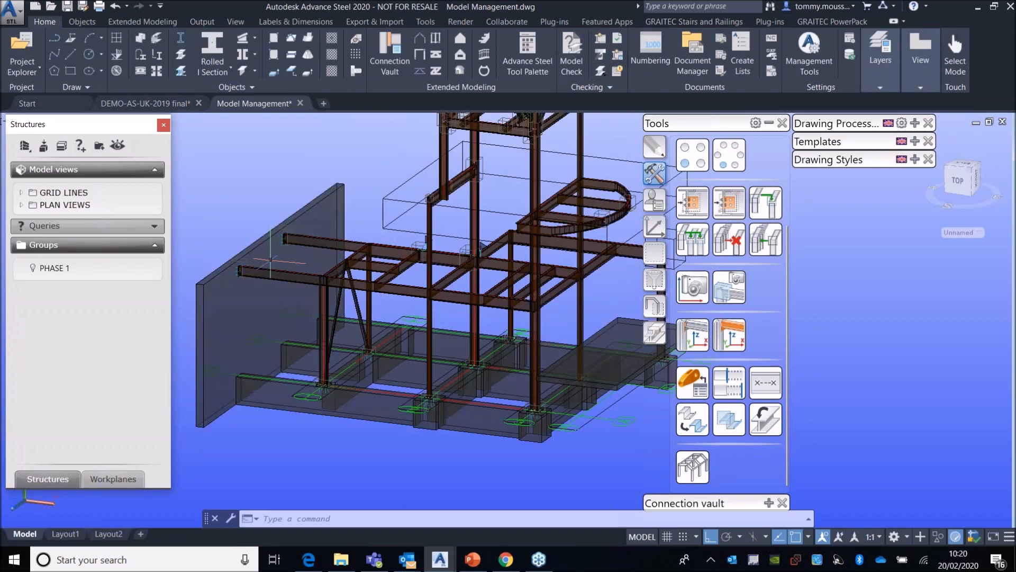
Step: Start adding elements to the PHASE 1 group, selecting the whole lower storey and the tall columns rising above it
right_click(65, 273)
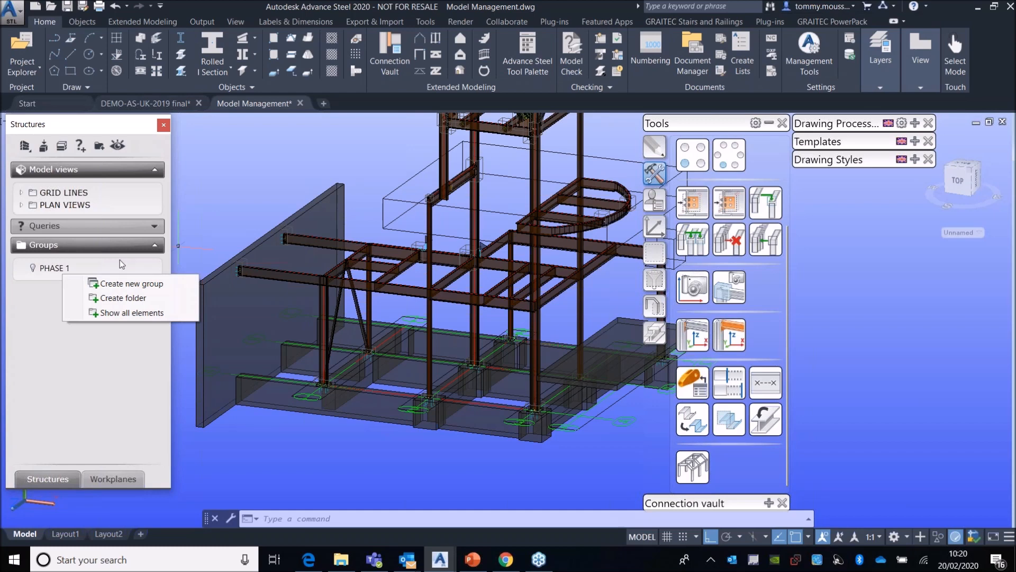
click(60, 271)
right_click(58, 269)
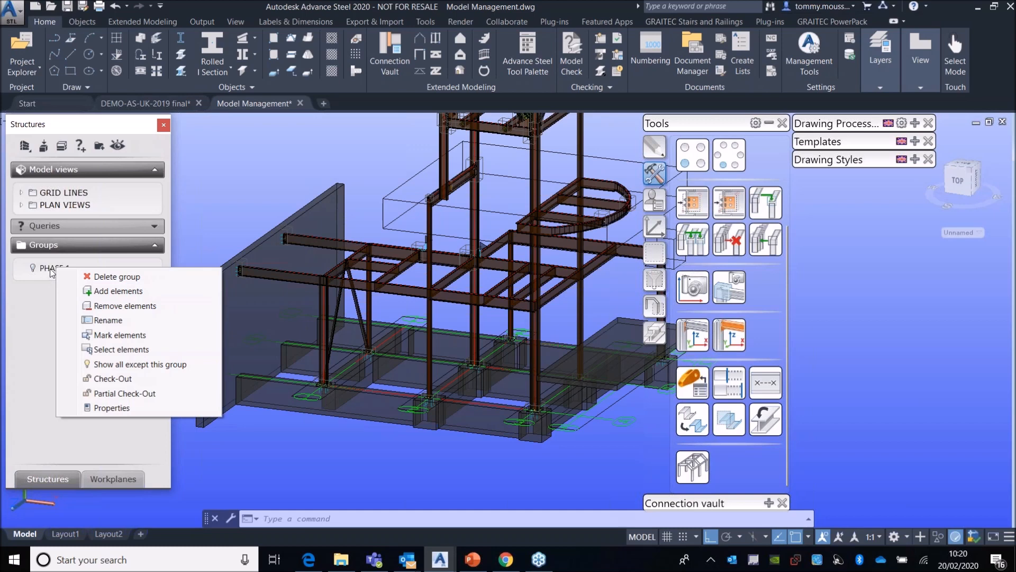
click(117, 297)
shift+middle_drag(256, 253, 296, 203)
middle_drag(208, 246, 249, 214)
click(239, 211)
middle_drag(530, 336, 376, 298)
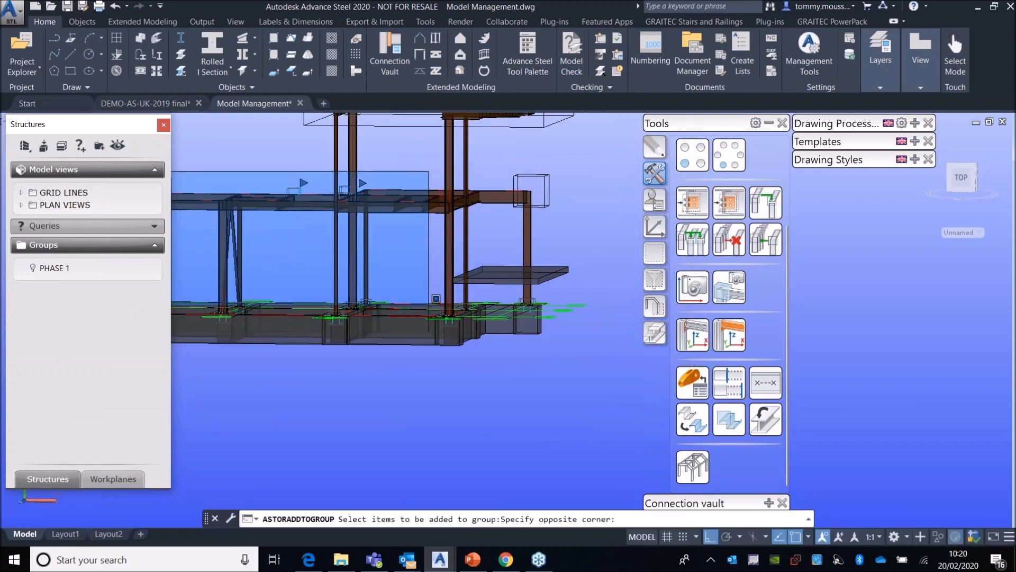
click(591, 358)
shift+middle_drag(485, 347, 480, 220)
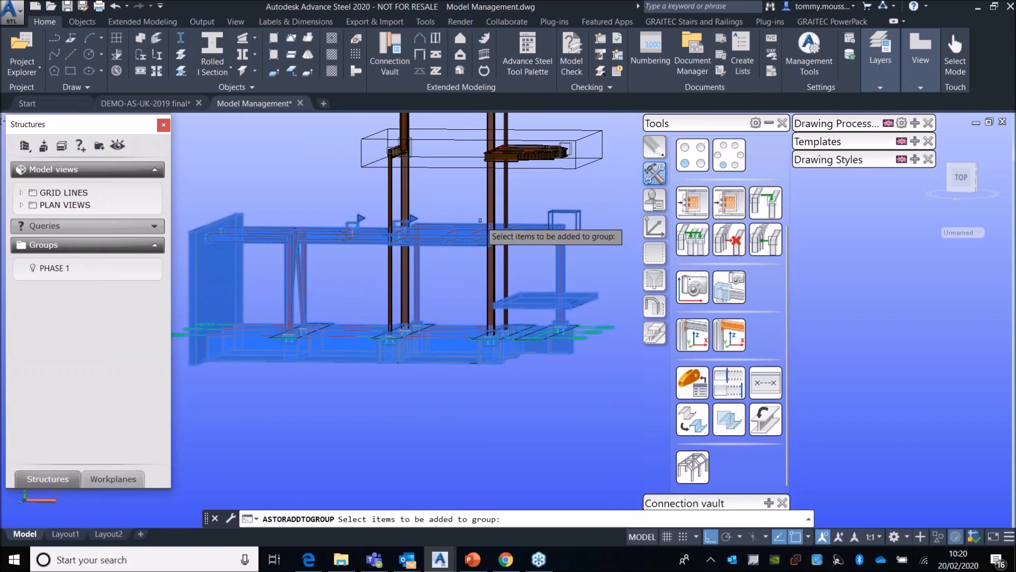
click(530, 195)
click(357, 186)
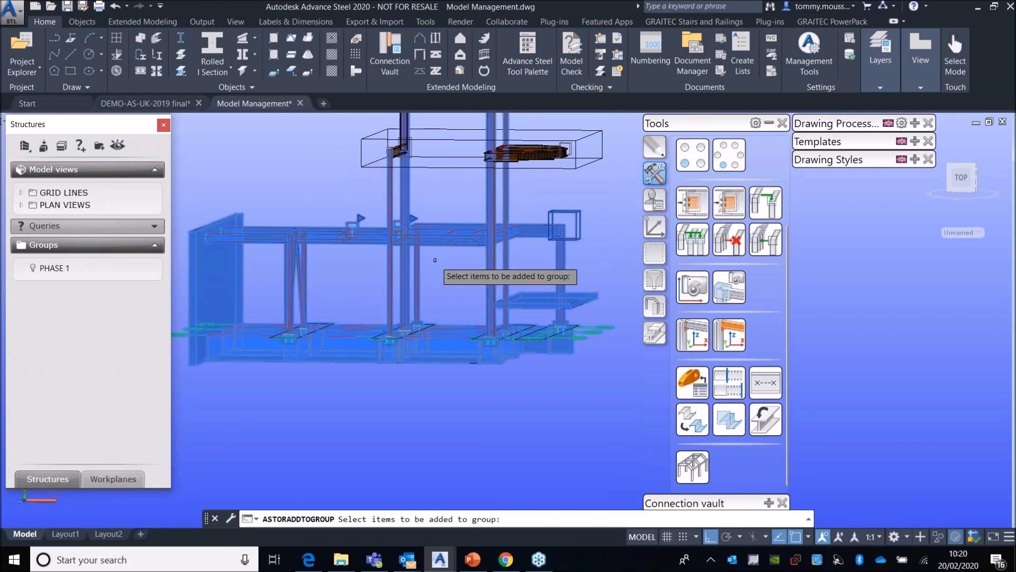
Step: Exclude the concrete foundations, wall and slab from the selection and add the remaining elements to the PHASE 1 group
scroll(228, 256, up, 2)
middle_drag(210, 275, 325, 204)
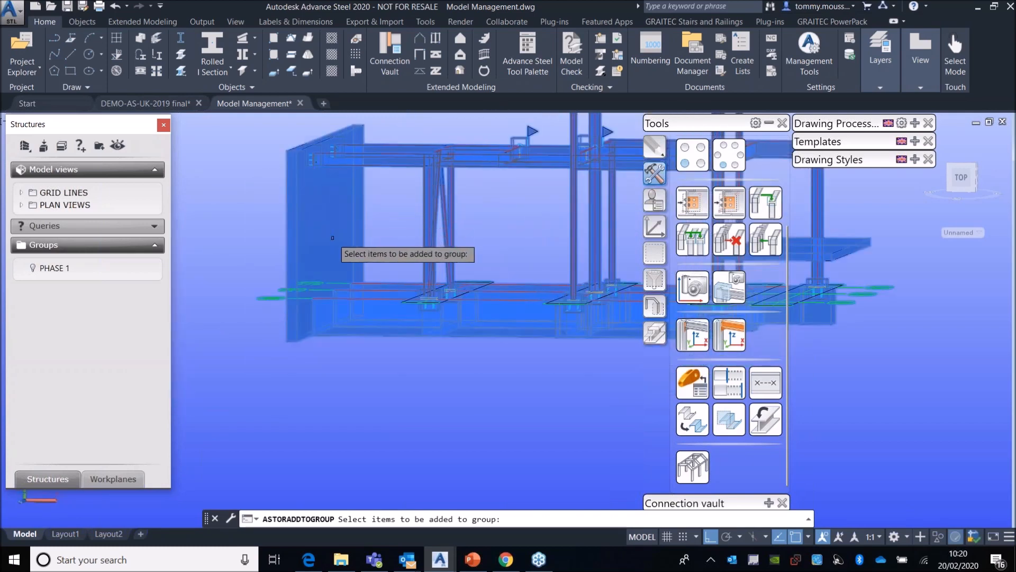
middle_drag(596, 389, 335, 347)
shift+click(585, 278)
shift+click(271, 306)
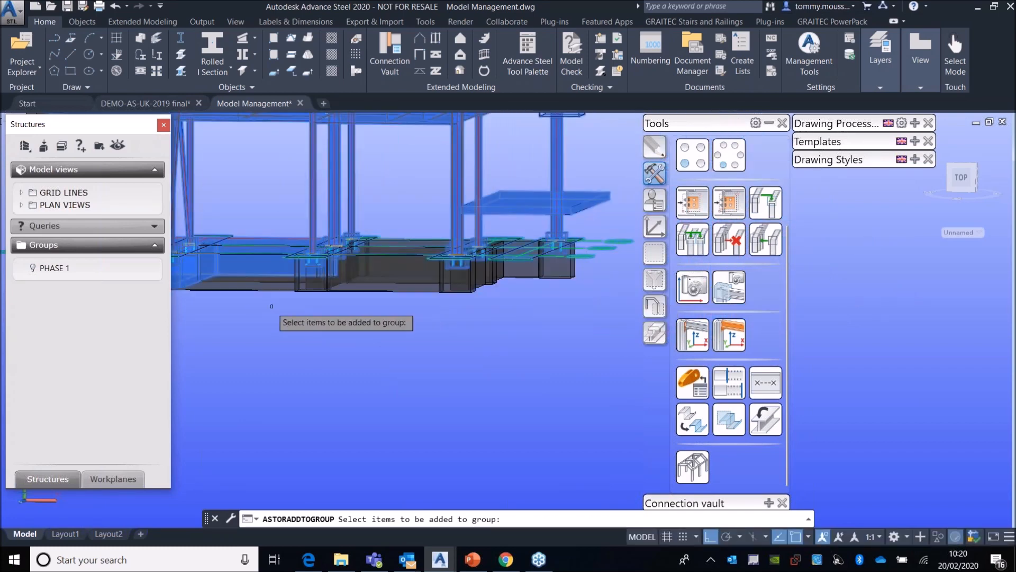
scroll(342, 345, up, 4)
shift+middle_drag(436, 282, 385, 360)
middle_drag(502, 194, 388, 310)
scroll(388, 272, up, 3)
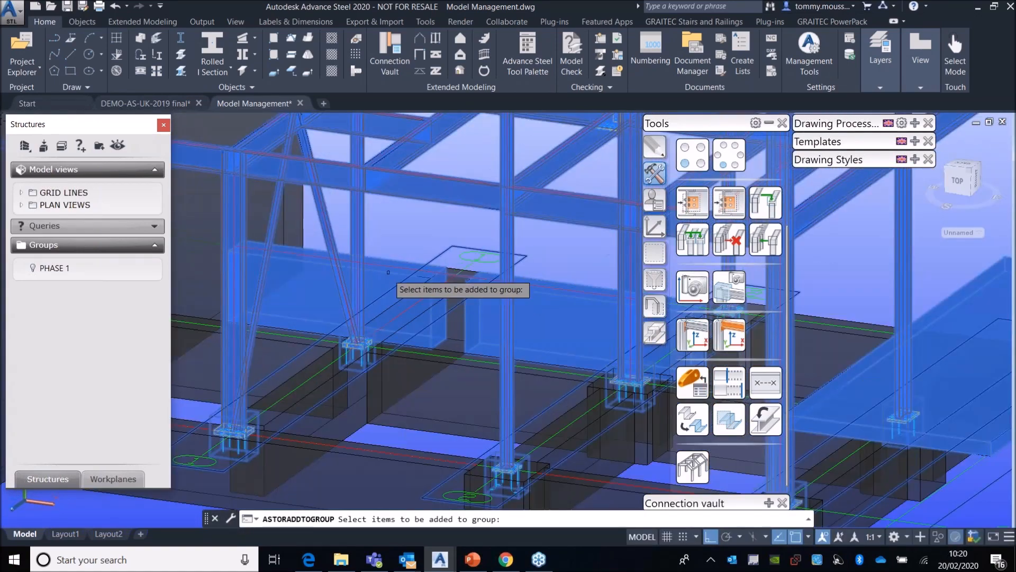
scroll(516, 339, down, 5)
middle_drag(513, 371, 528, 276)
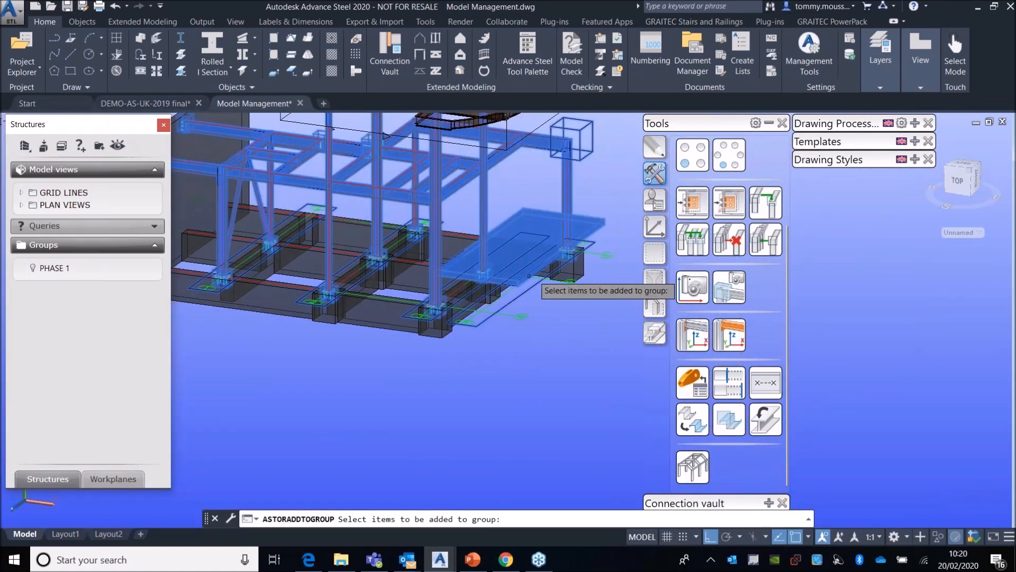
scroll(584, 257, up, 3)
shift+click(589, 183)
scroll(589, 183, down, 6)
middle_drag(443, 313, 404, 378)
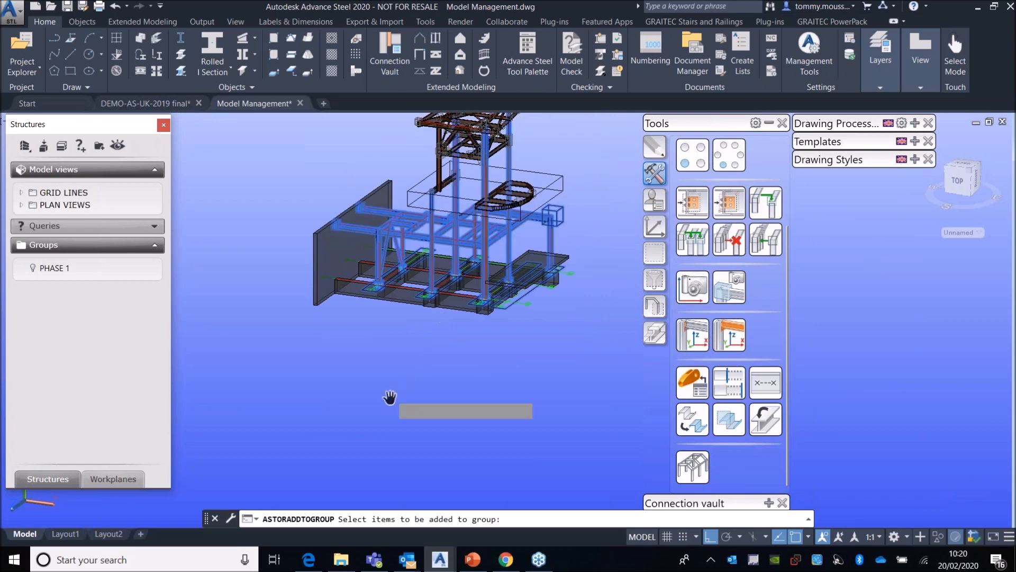
key(Return)
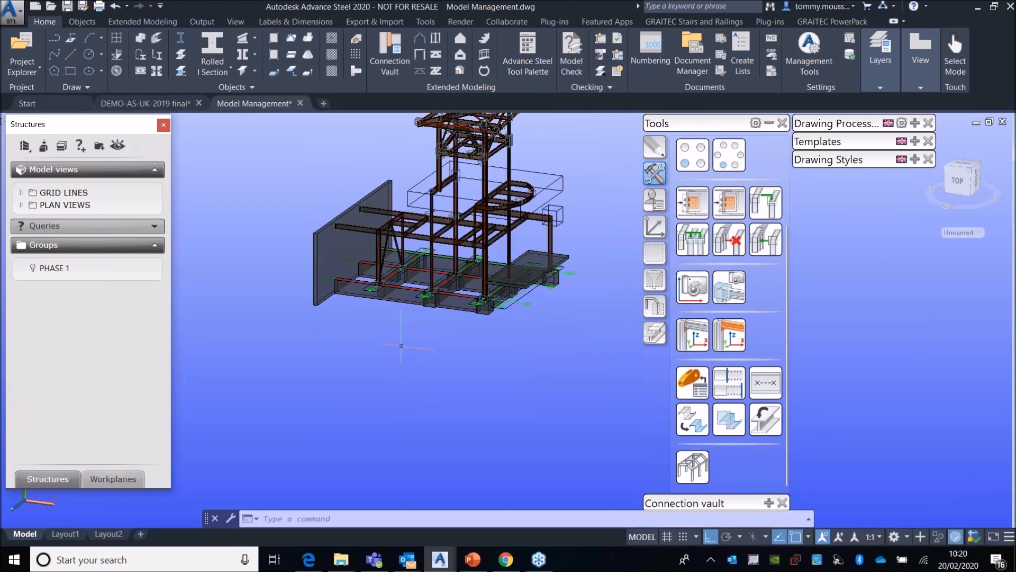
Step: Switch the PHASE 1 group on and off repeatedly to check which elements it contains
click(33, 268)
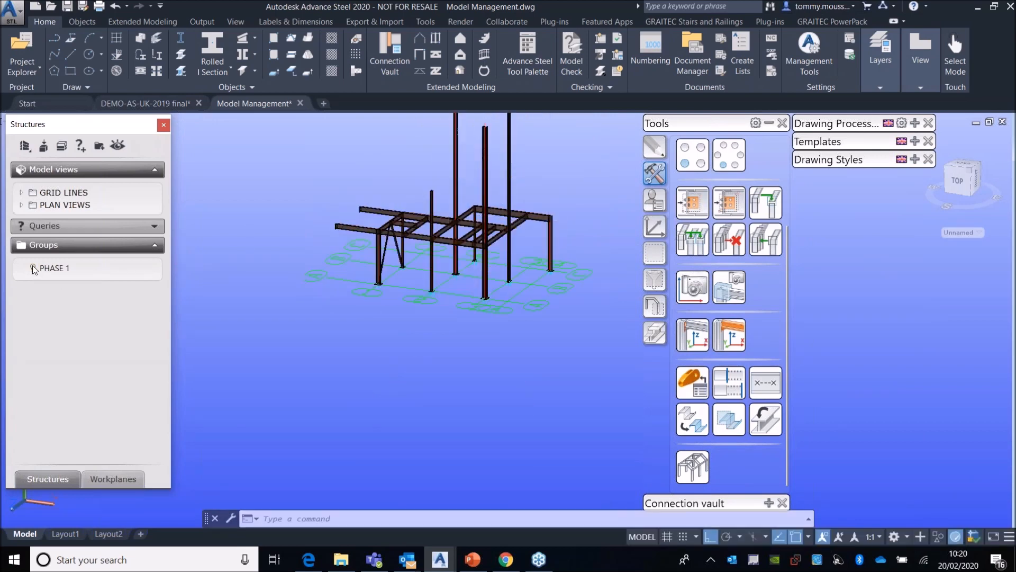
click(34, 267)
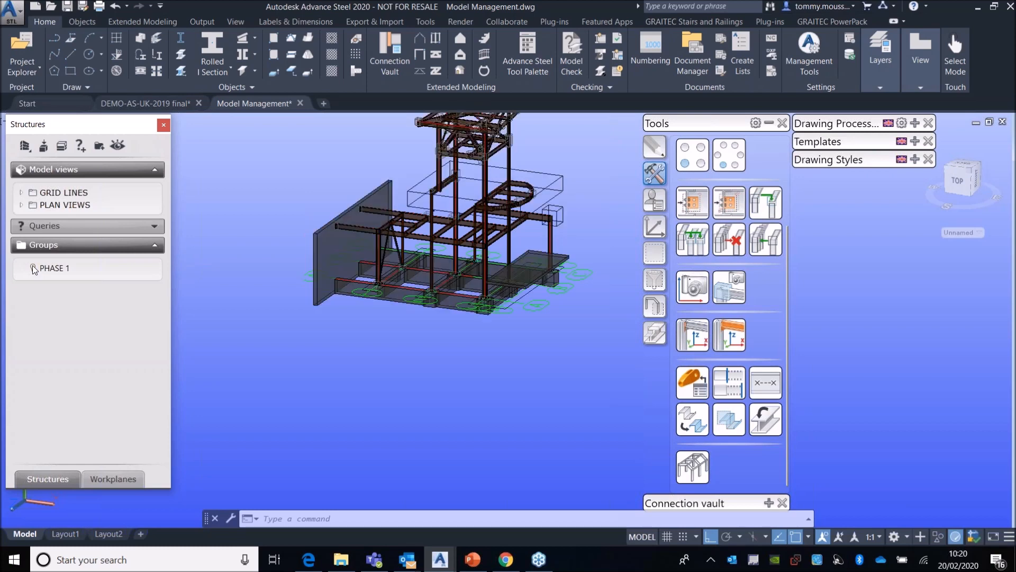
click(33, 268)
click(34, 269)
mouse_move(329, 292)
shift+middle_down()
mouse_move(354, 262)
mouse_move(317, 299)
shift+middle_up()
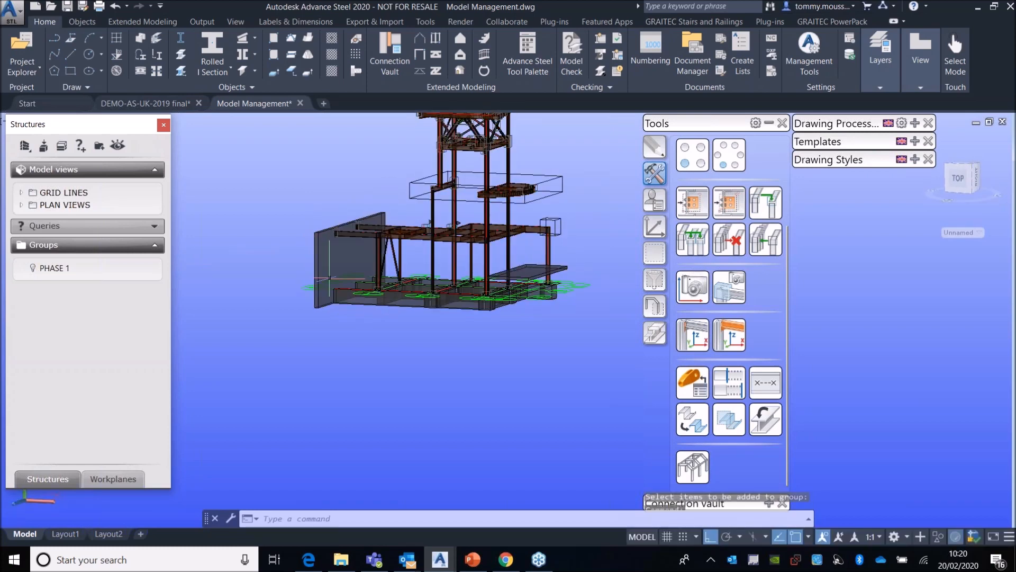
Step: Add the large concrete wall to the PHASE 1 group and check it by switching the group on and off
right_click(59, 271)
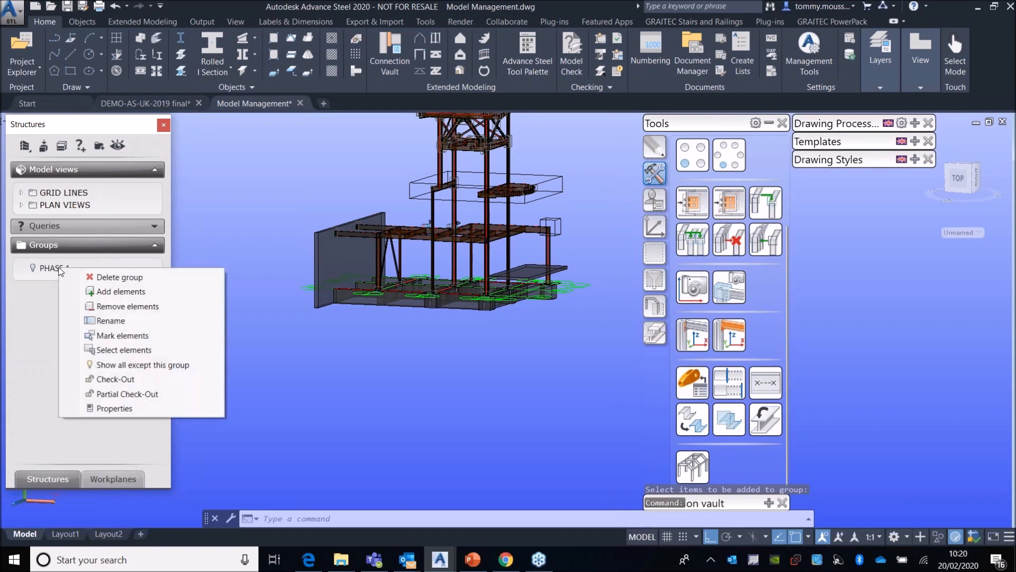
click(122, 292)
scroll(373, 250, up, 3)
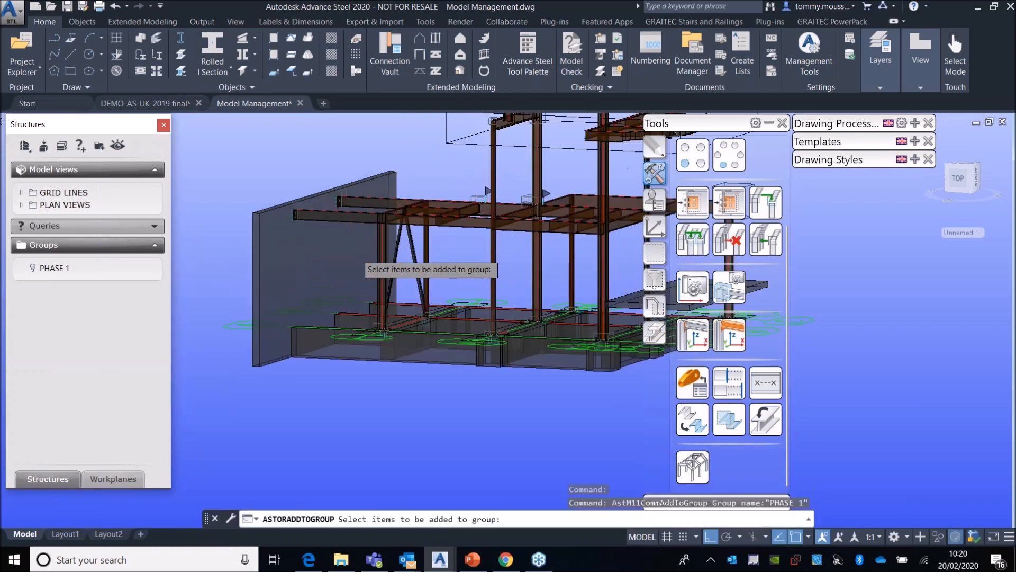
click(259, 270)
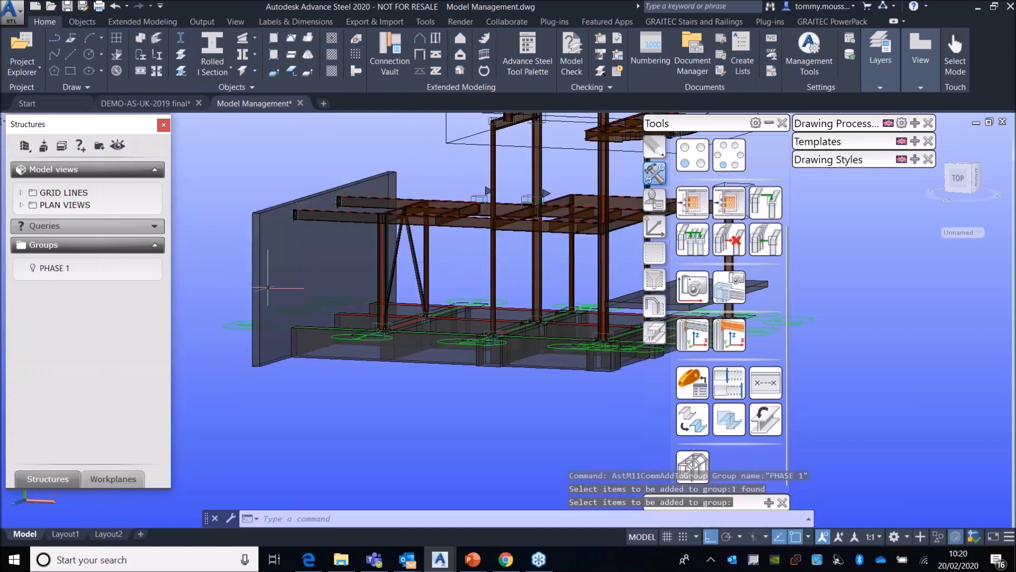
click(32, 269)
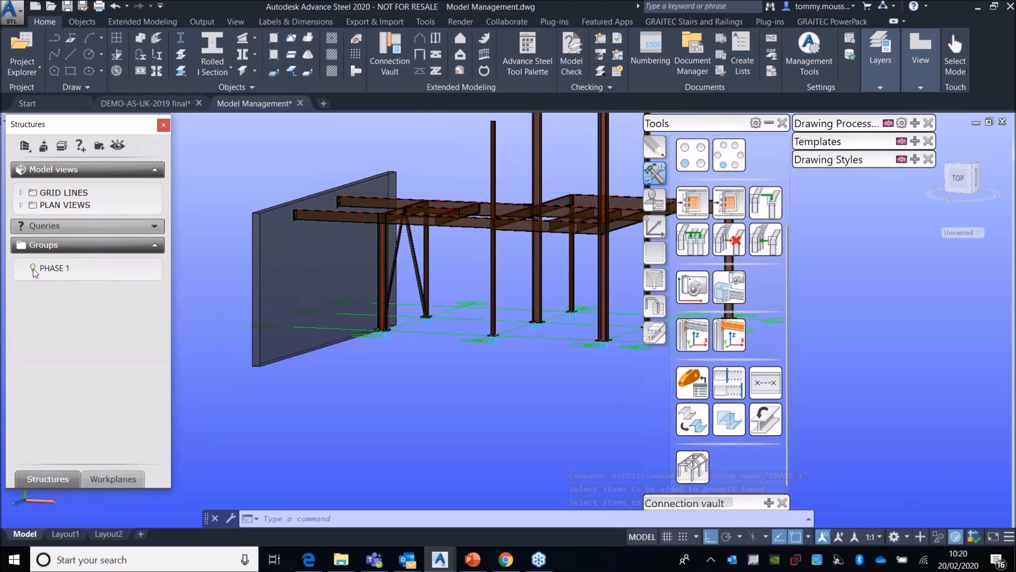
click(33, 269)
Step: Remove the concrete wall from the PHASE 1 group and check the group by switching it on and off
right_click(63, 271)
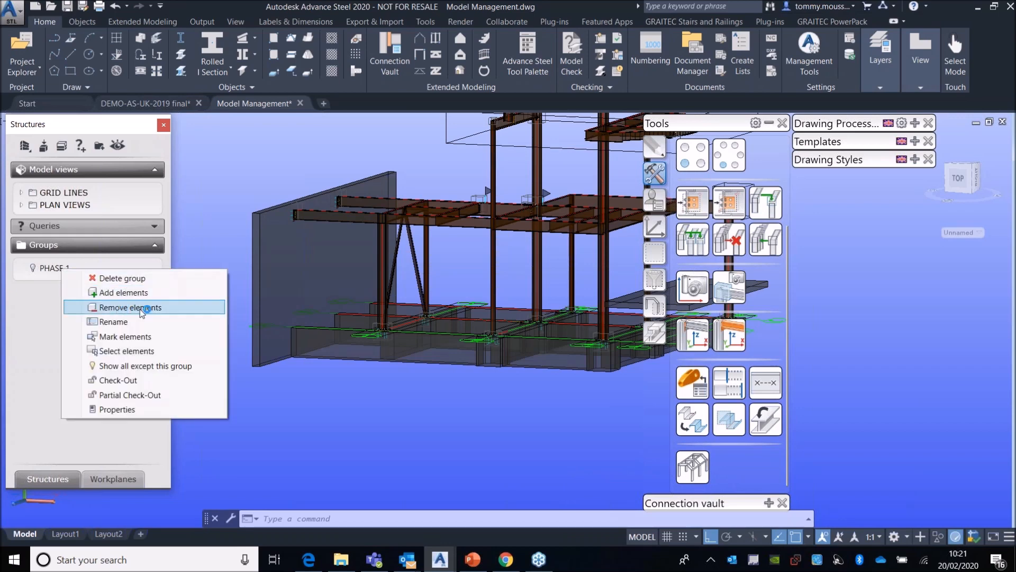
click(159, 309)
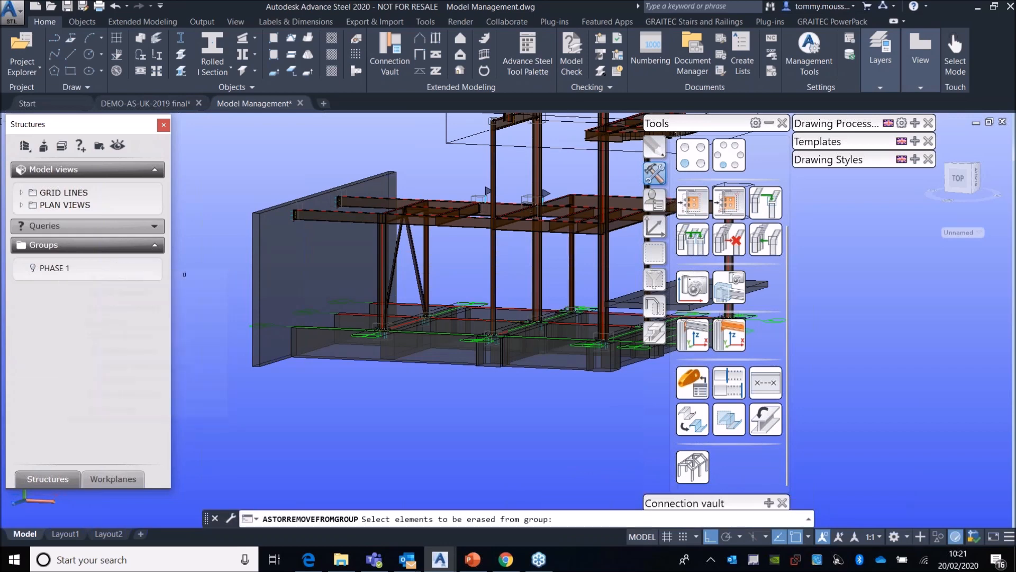
click(269, 256)
key(Return)
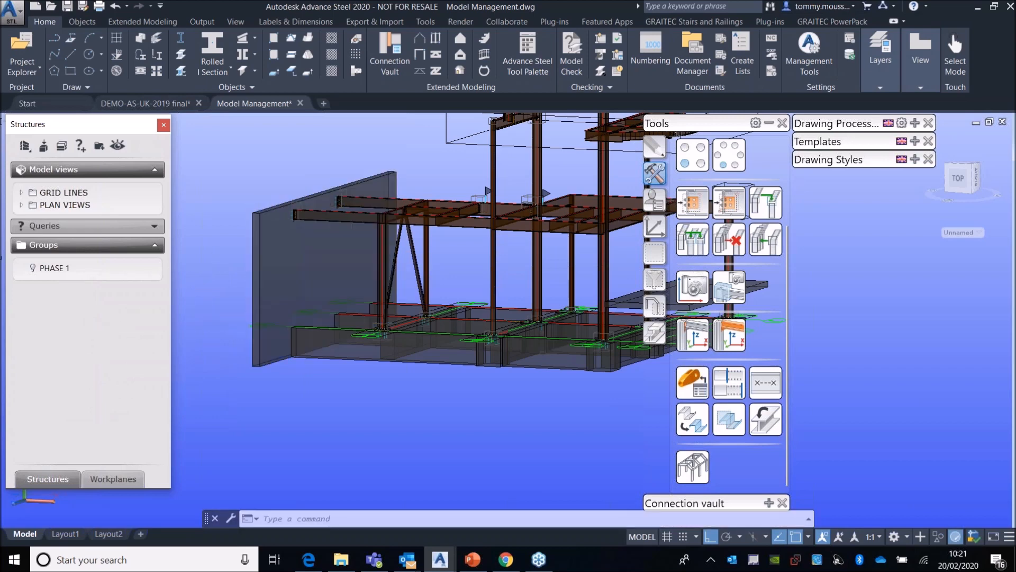
click(33, 268)
click(33, 267)
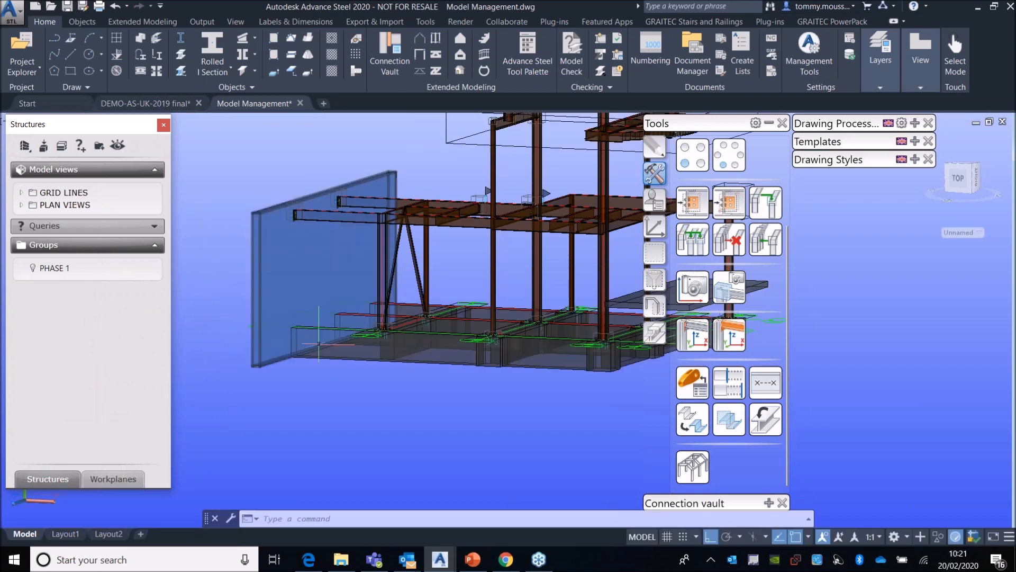
Step: Mark all elements of the PHASE 1 group and select the marked objects in the model
right_click(75, 271)
right_click(66, 273)
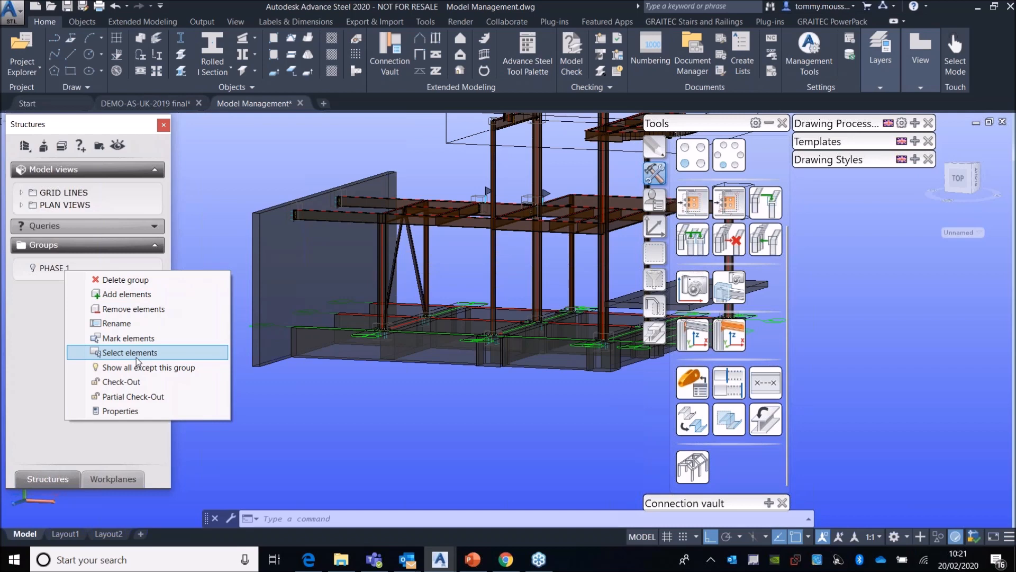
click(141, 341)
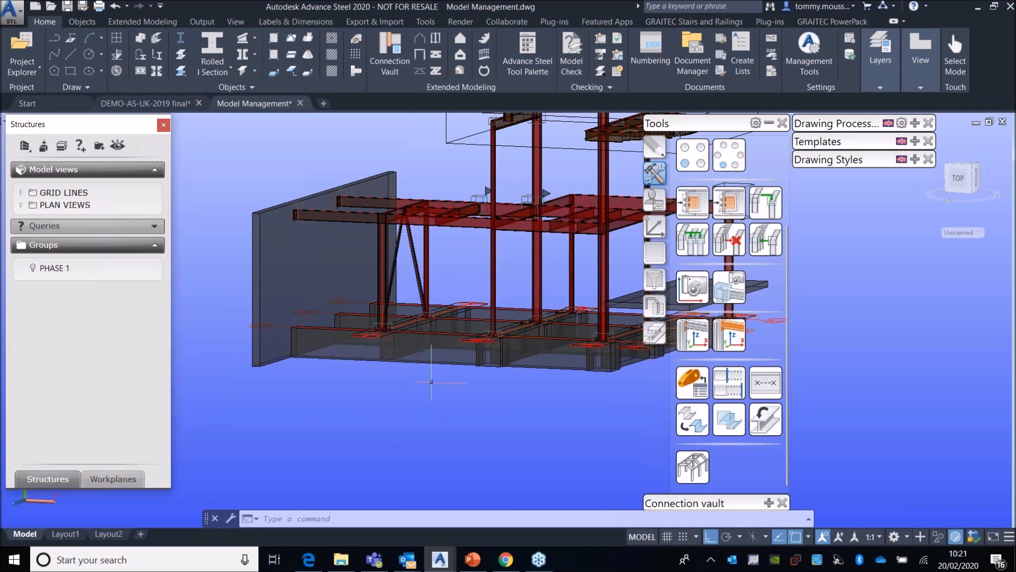
click(663, 257)
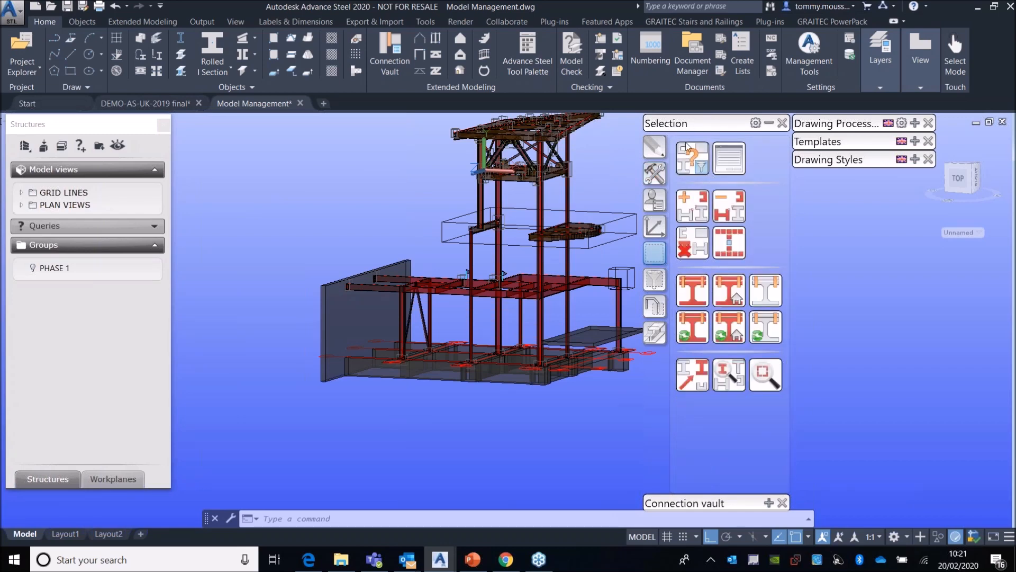
click(730, 243)
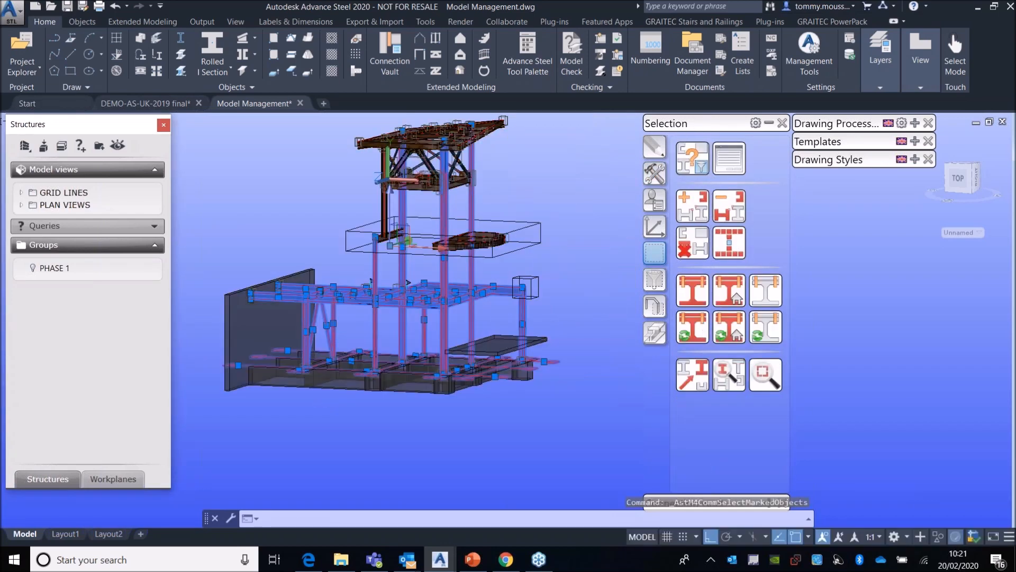
shift+middle_drag(449, 371, 410, 372)
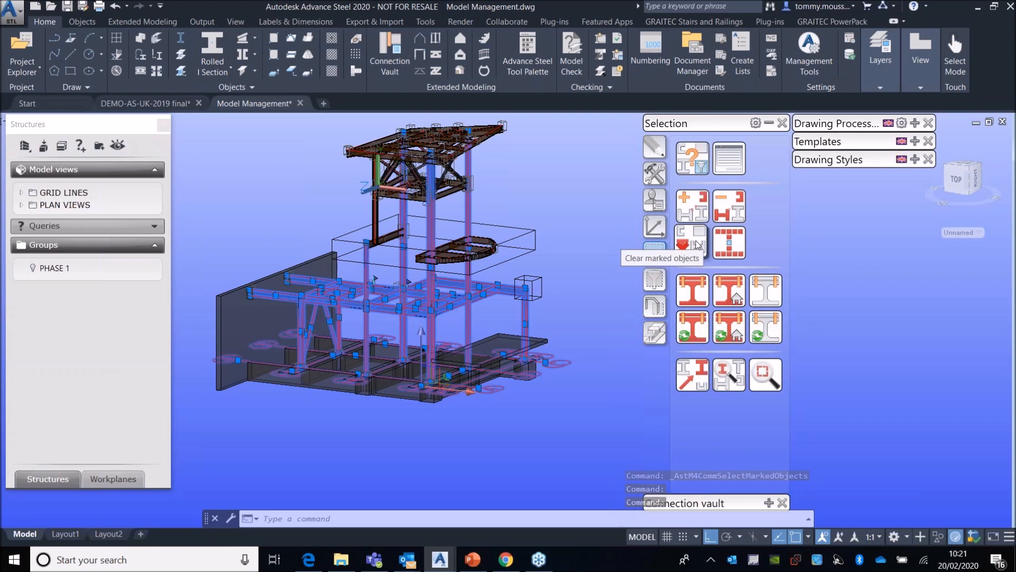
Step: Clear the marked objects and deselect everything in the model
key(Escape)
key(Escape)
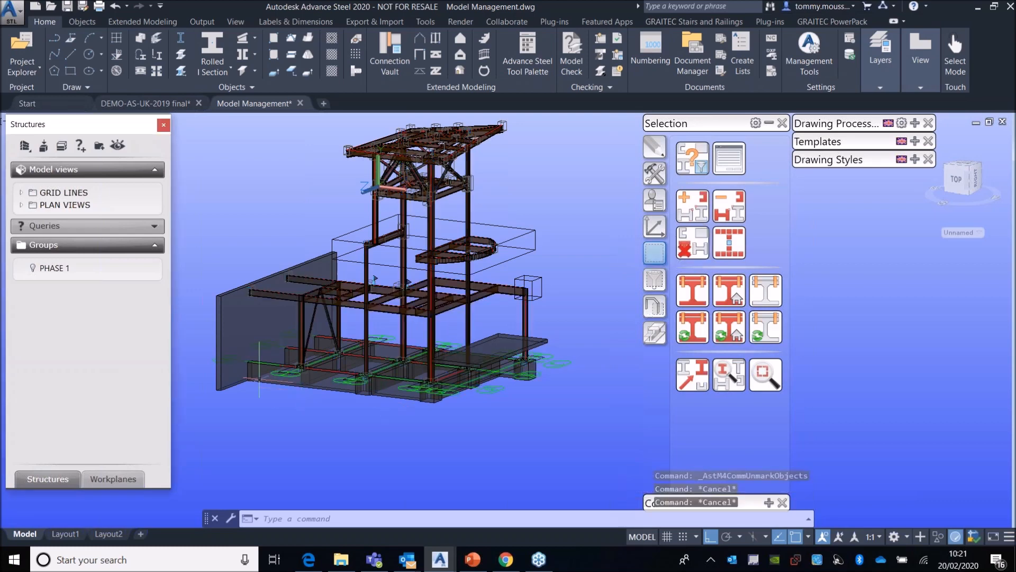
scroll(405, 256, up, 2)
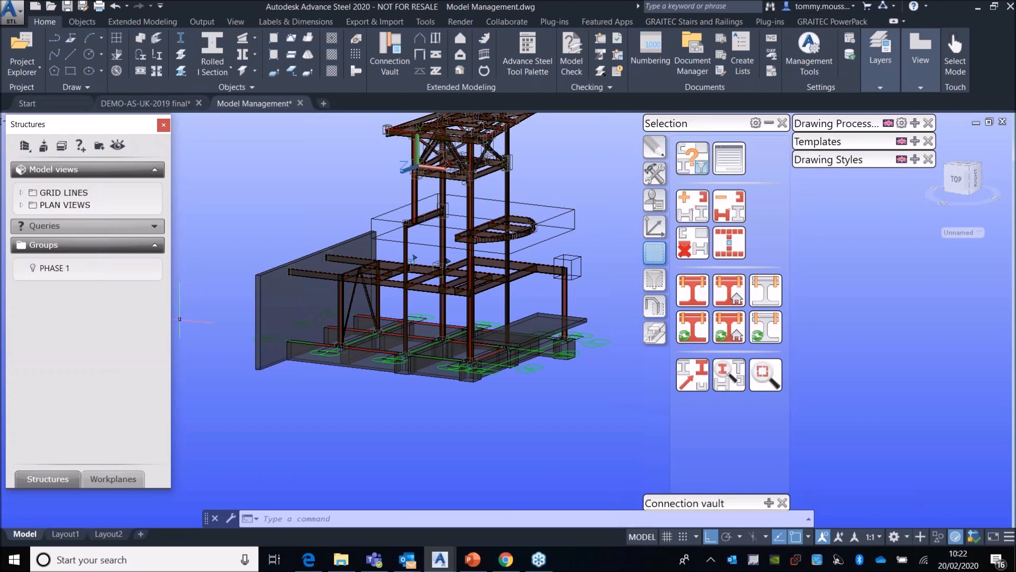
Step: Create a new element group named PHASE 2
right_click(56, 268)
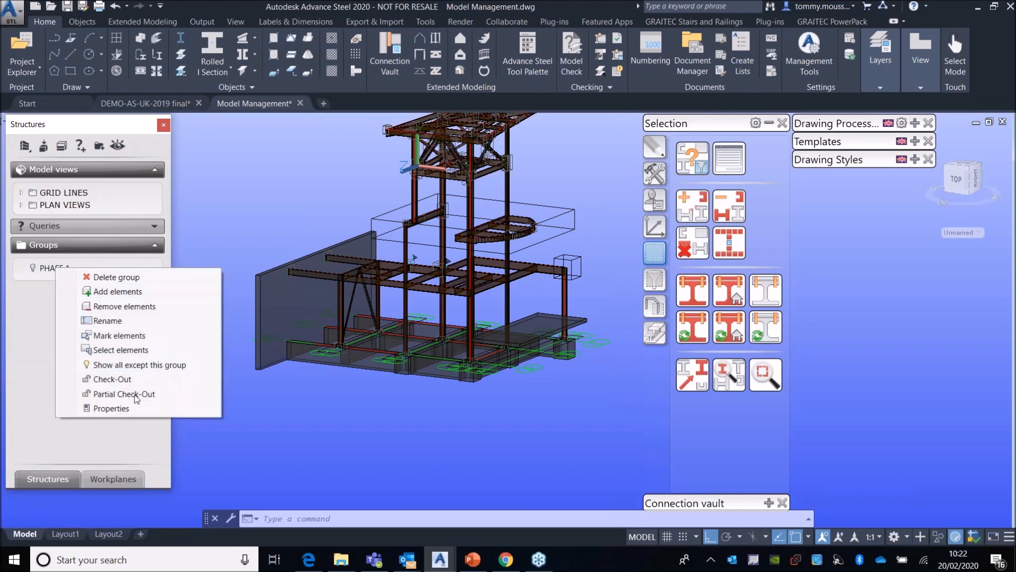
click(30, 307)
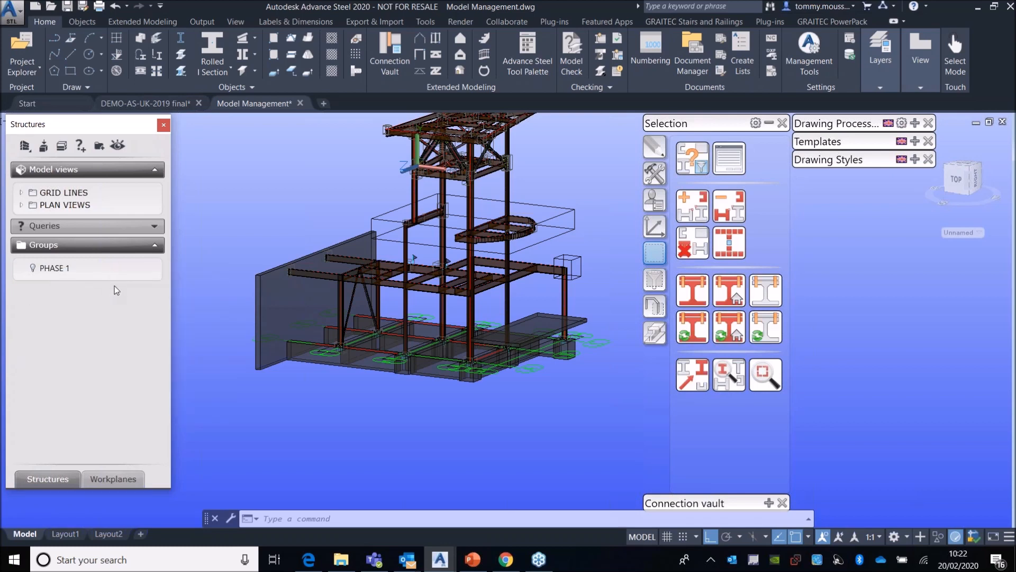
right_click(121, 272)
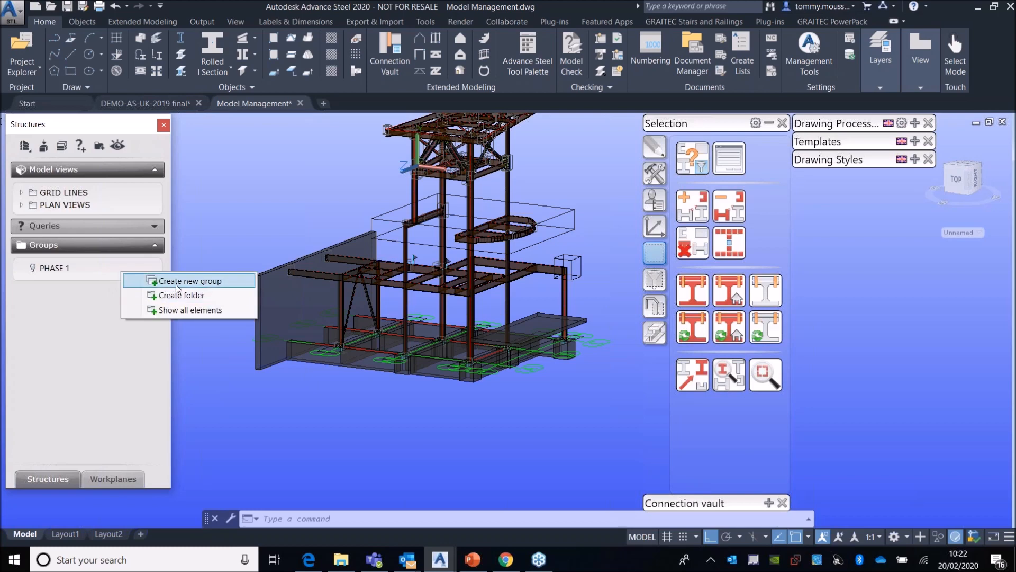
click(170, 287)
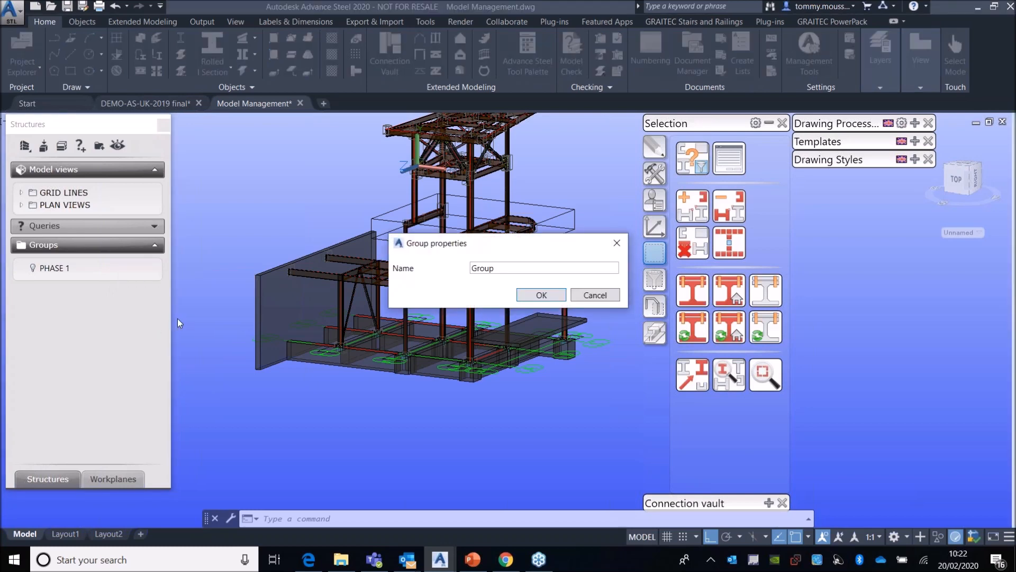
click(513, 268)
key(BackSpace)
key(BackSpace)
key(BackSpace)
key(BackSpace)
key(BackSpace)
text(PHASE 2)
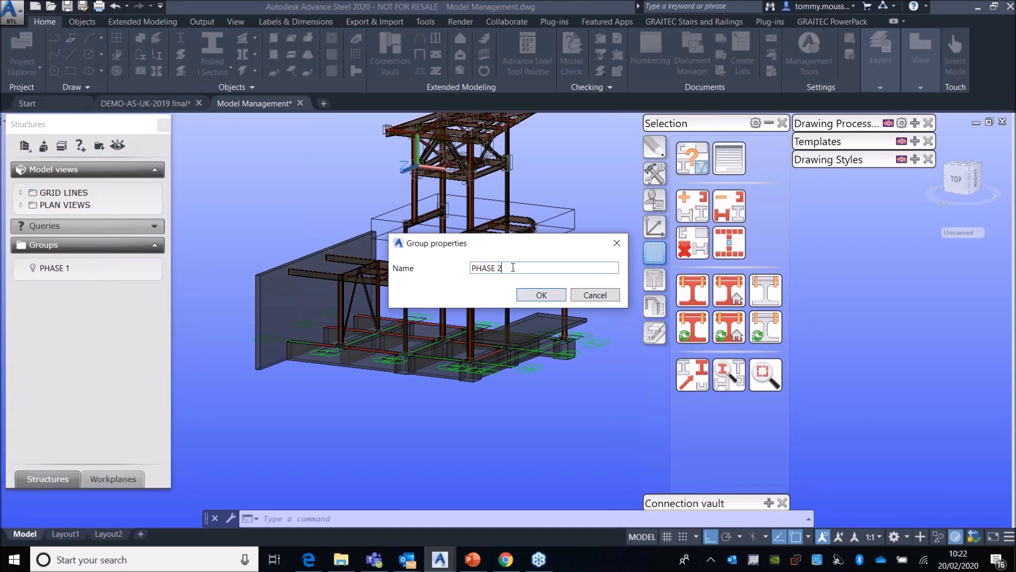
click(544, 295)
Step: Add the mid-level steelwork, including the curved platform and the beam opposite, to the PHASE 2 group
right_click(57, 280)
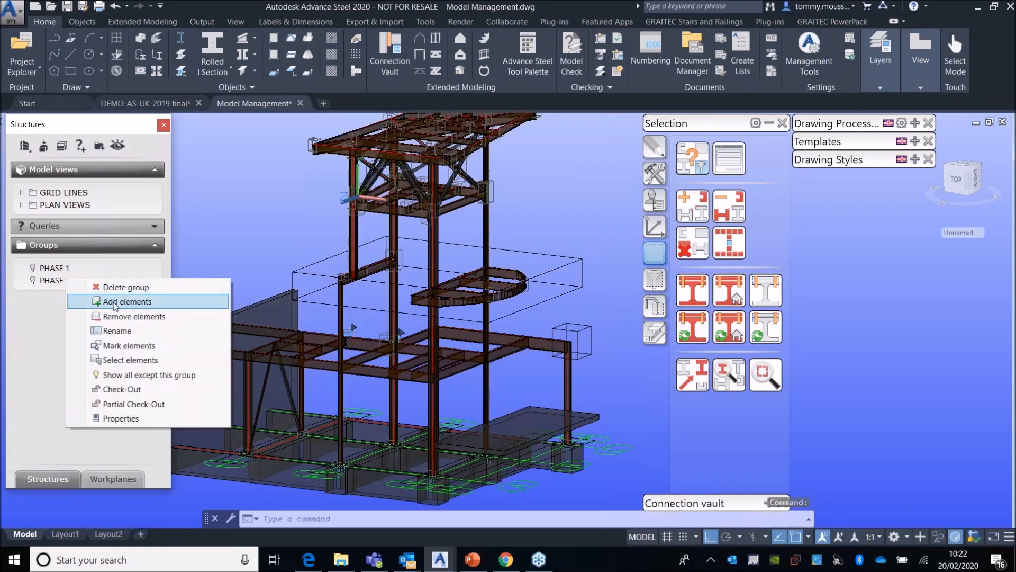
click(115, 306)
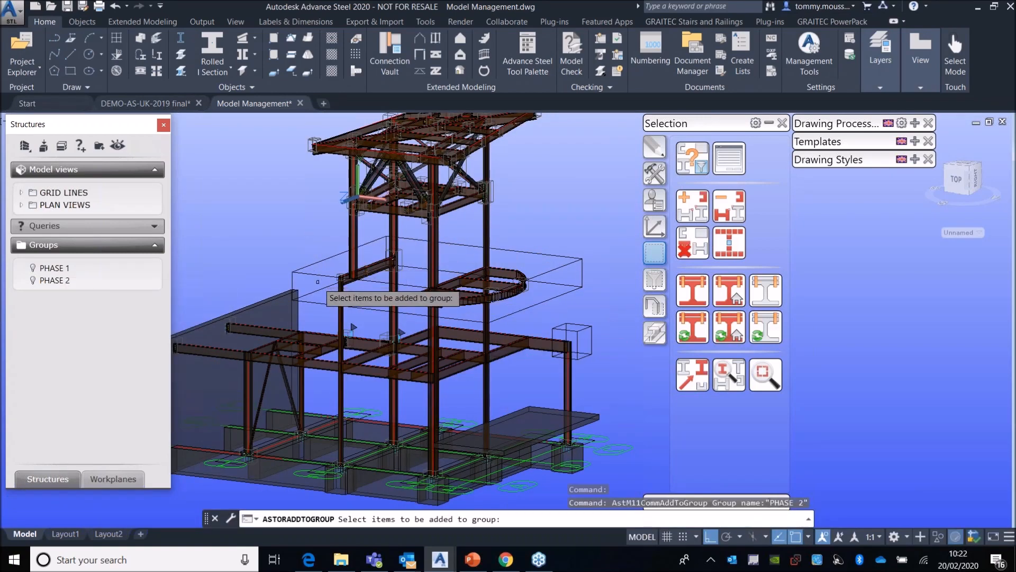
scroll(317, 281, up, 5)
click(284, 242)
middle_drag(608, 317, 320, 312)
click(513, 316)
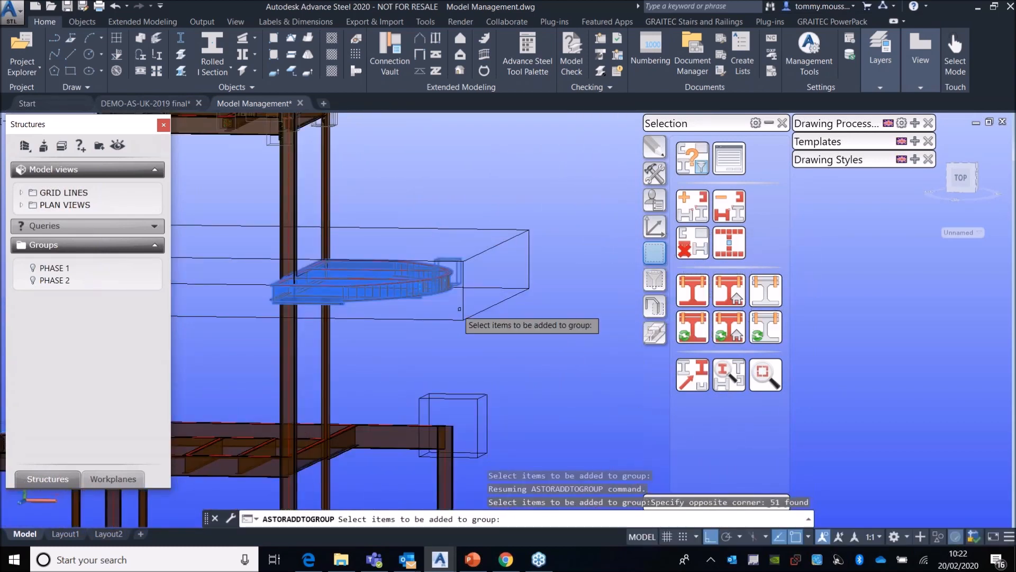
scroll(487, 331, down, 3)
scroll(283, 315, down, 2)
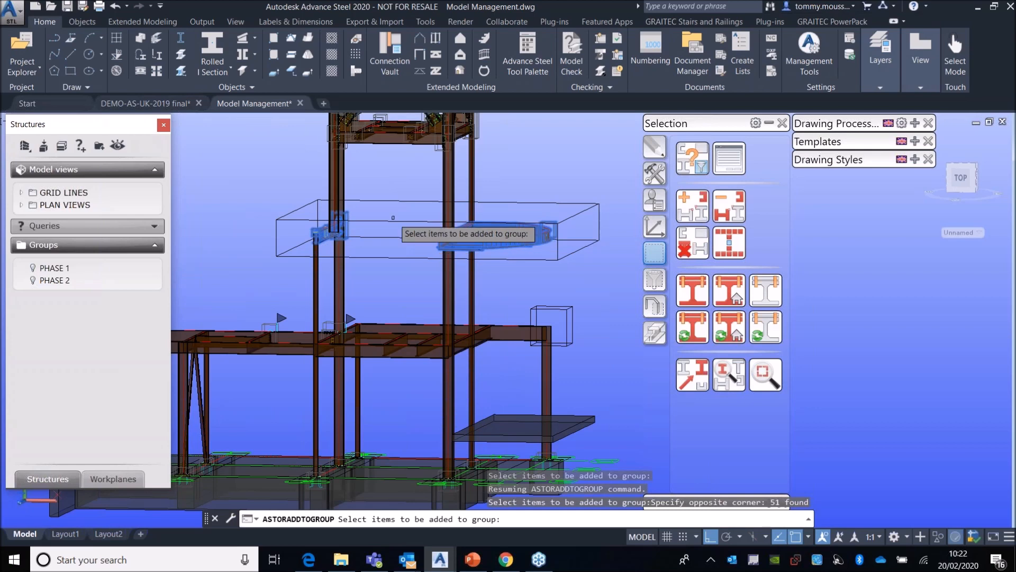
key(Return)
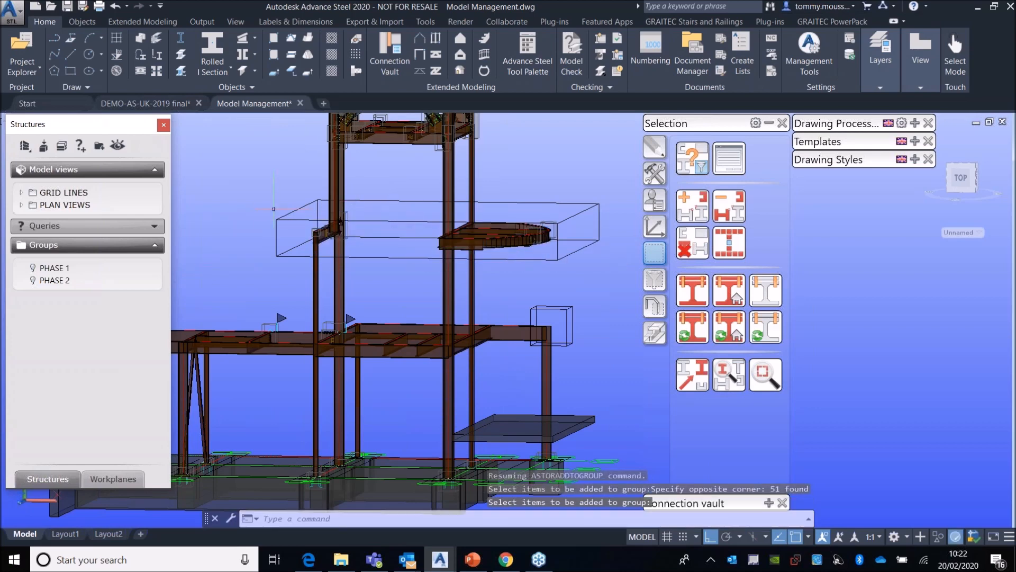
Step: Create a folder named PHASES under the groups and move the PHASE 1 and PHASE 2 groups into it
shift+middle_drag(284, 214, 344, 228)
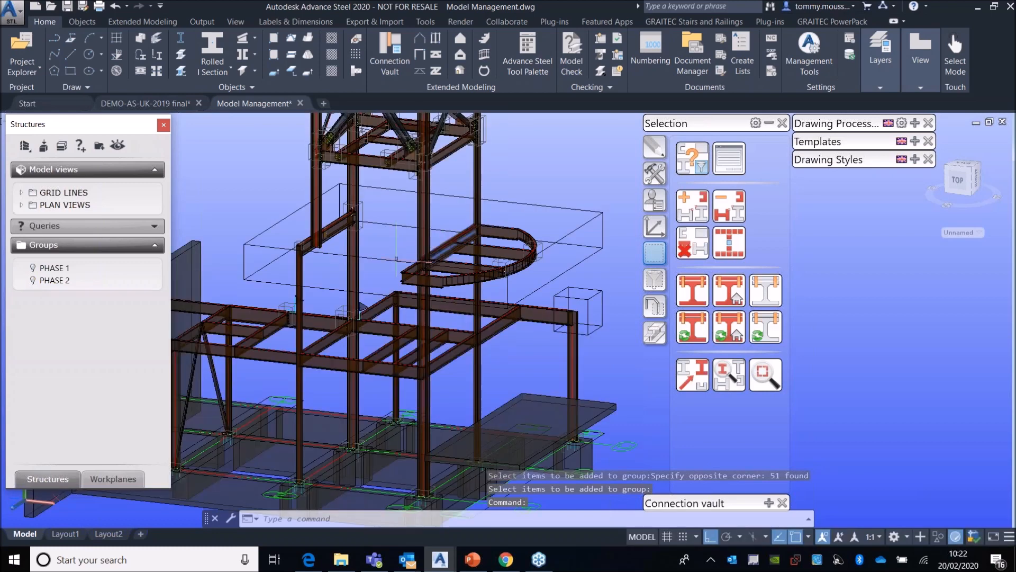
scroll(377, 240, down, 2)
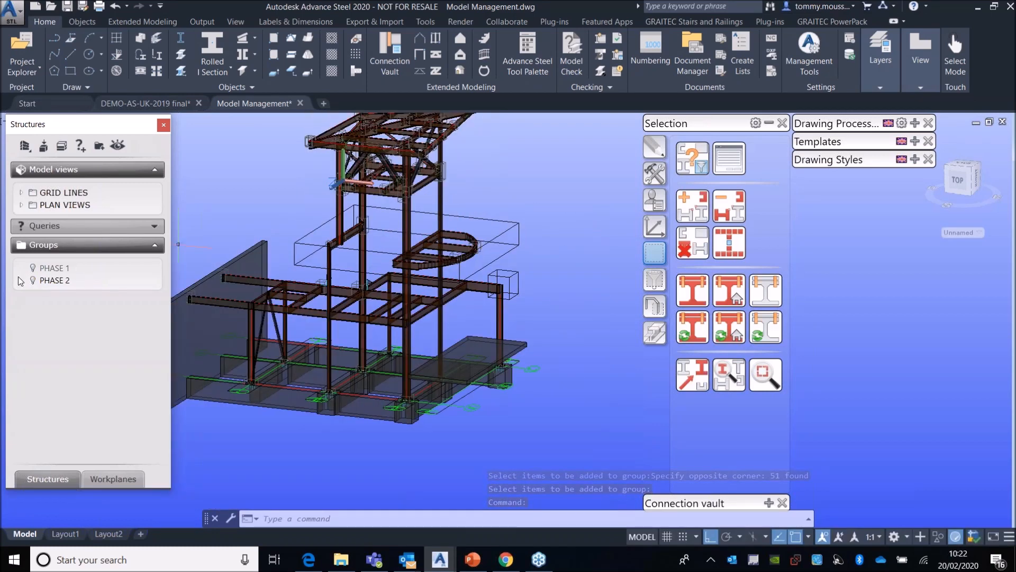
right_click(117, 272)
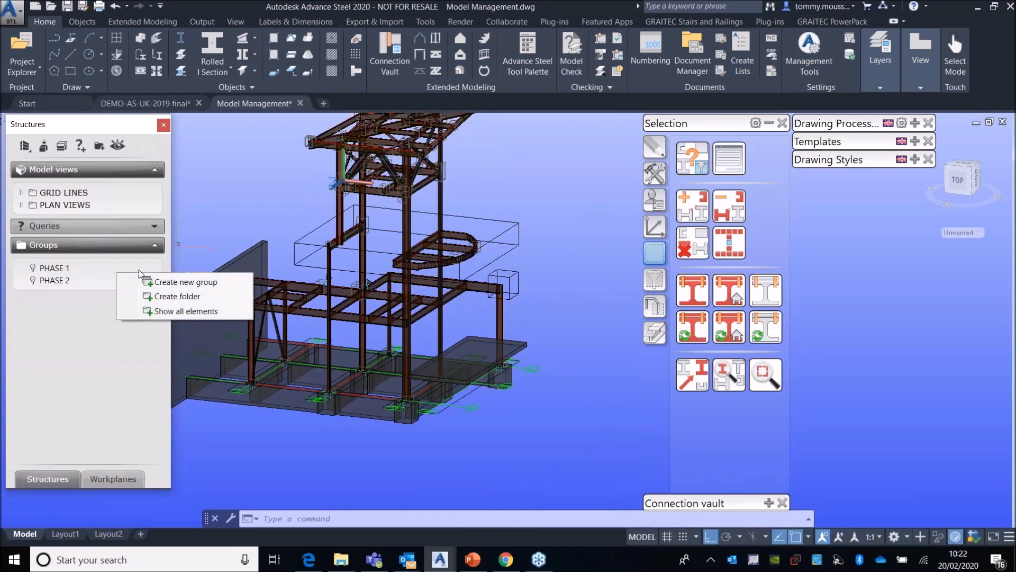
click(160, 297)
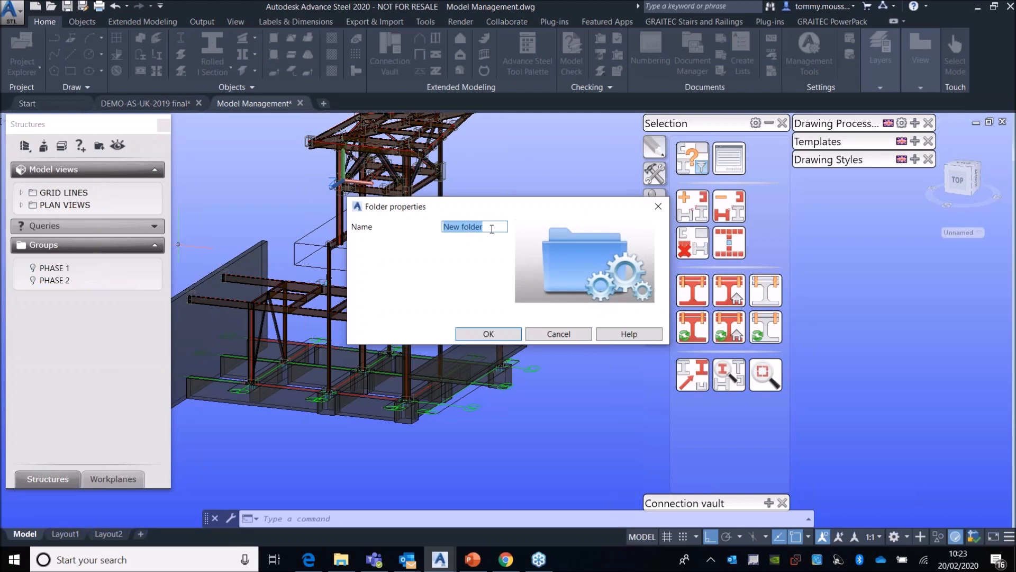
text(PHASE 2)
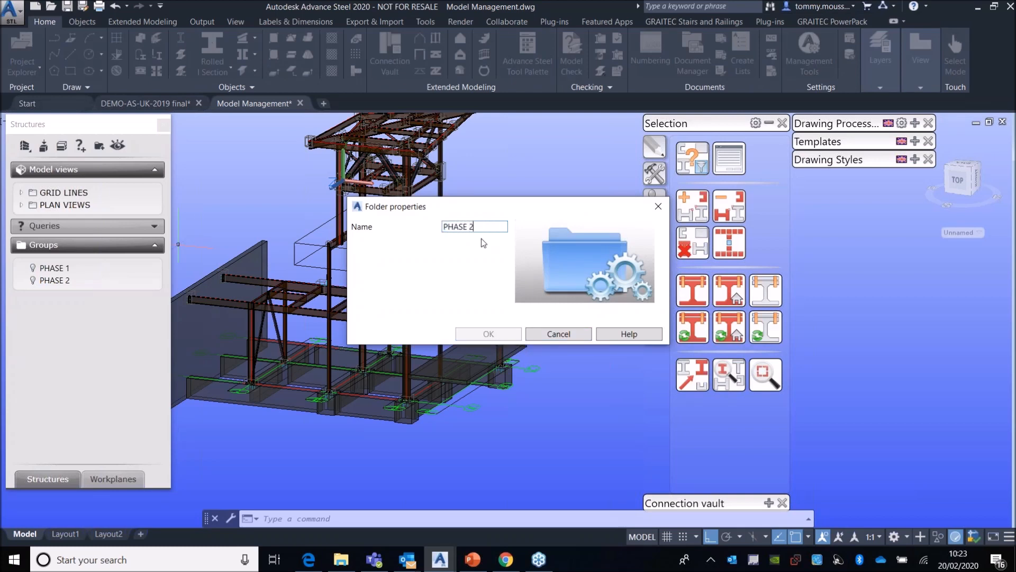
double_click(469, 226)
text(S)
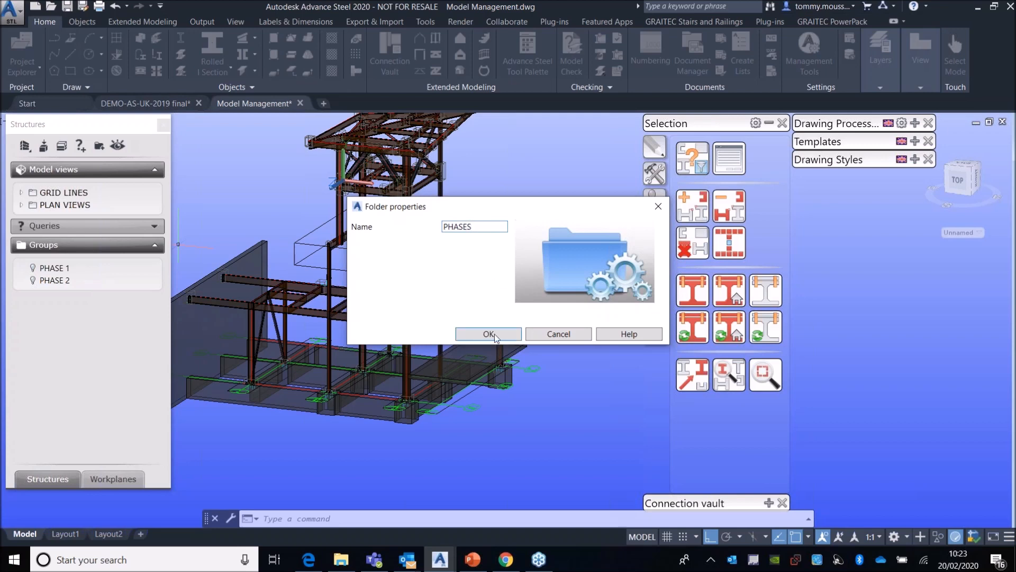
click(498, 333)
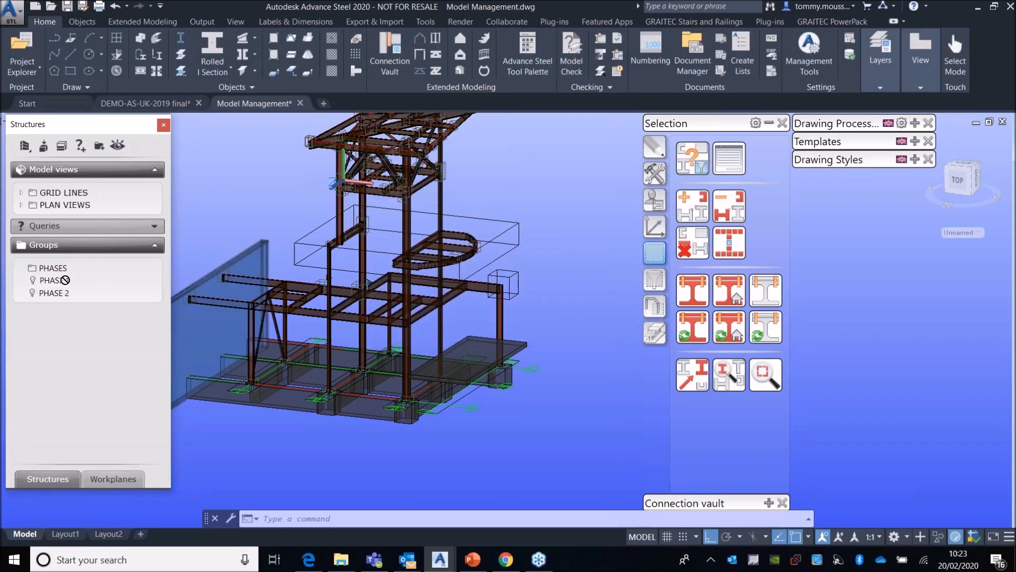
mouse_move(62, 271)
mouse_down()
mouse_move(57, 293)
mouse_move(63, 270)
mouse_up()
click(20, 268)
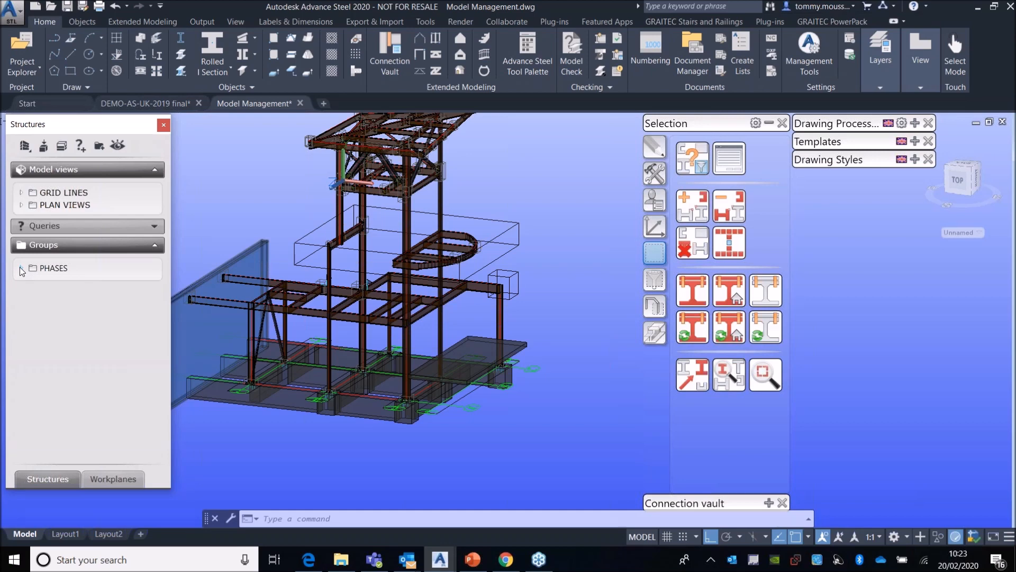
Step: Compare the new query dialog with the Search filter dialog, closing each without running or saving a search
click(155, 228)
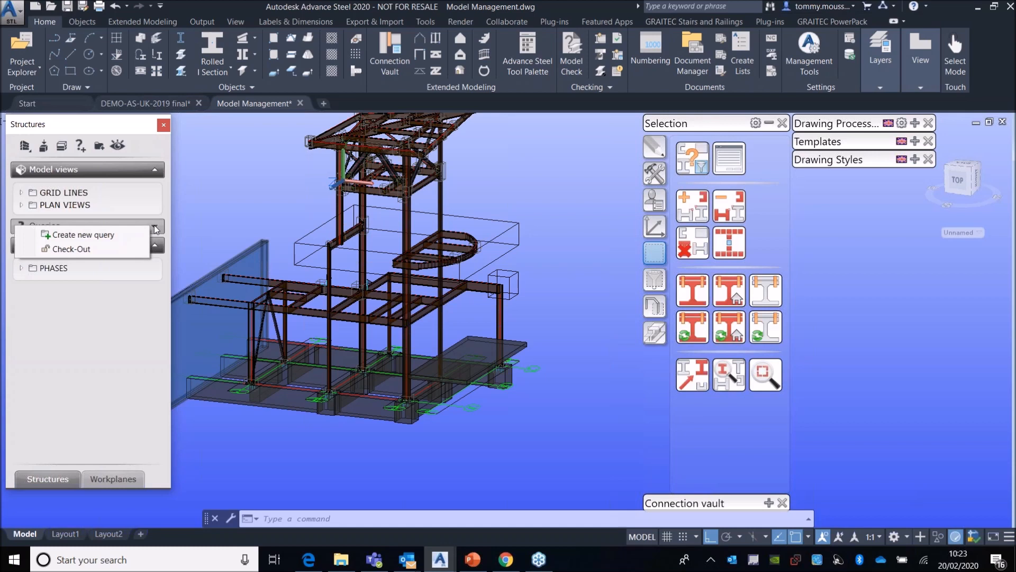
click(98, 236)
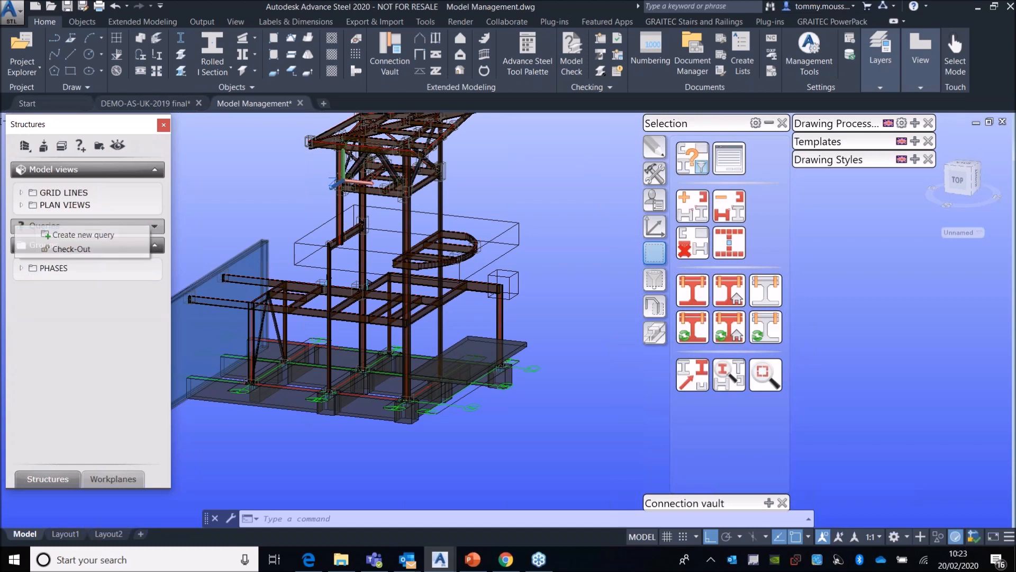
scroll(587, 199, down, 3)
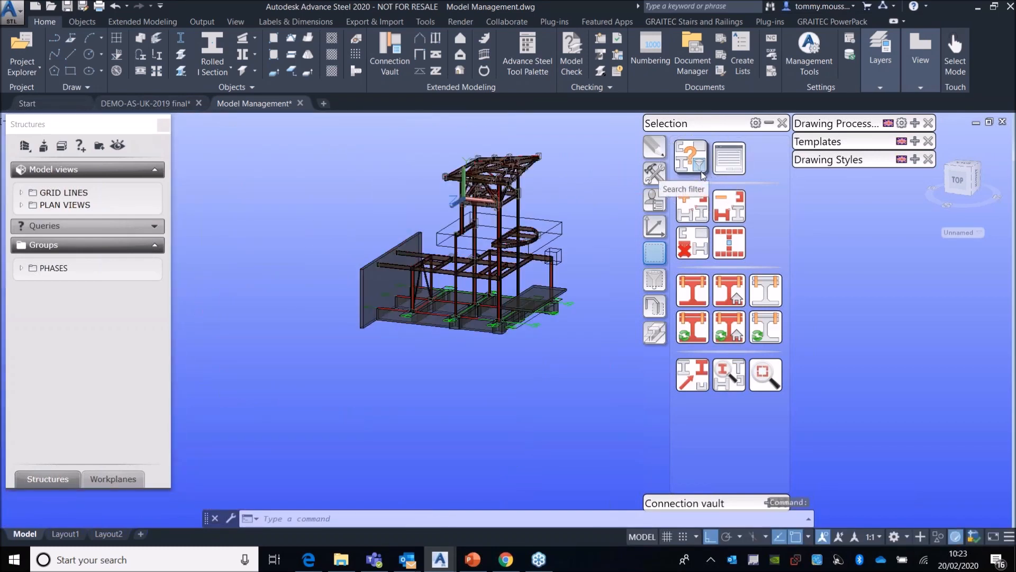
click(770, 123)
click(769, 123)
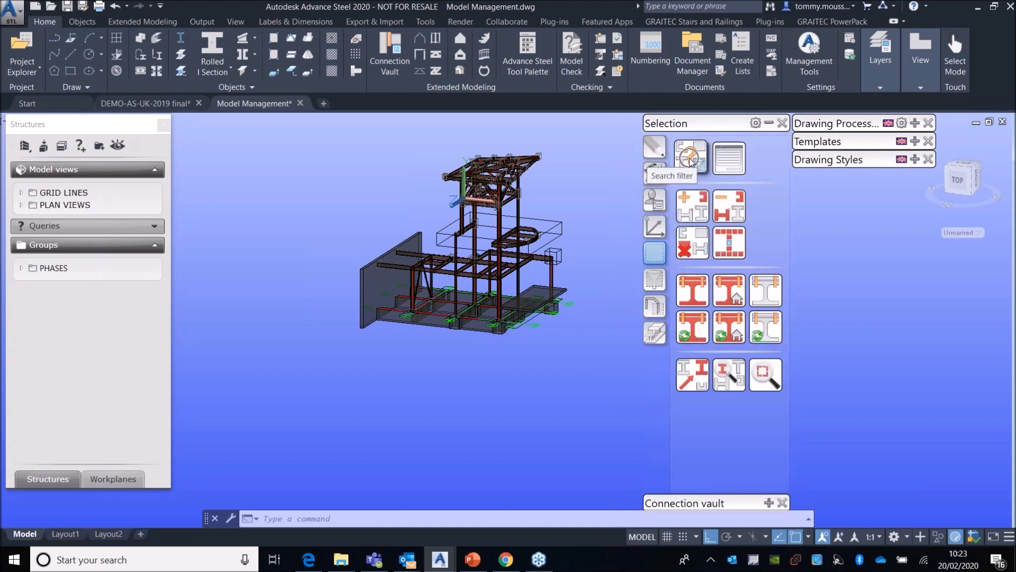
click(690, 158)
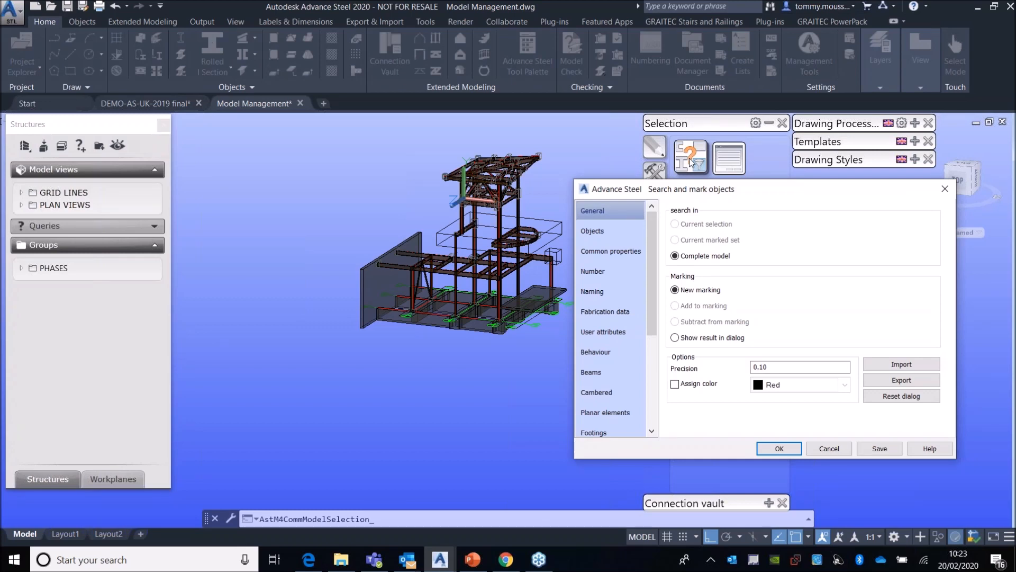
click(945, 188)
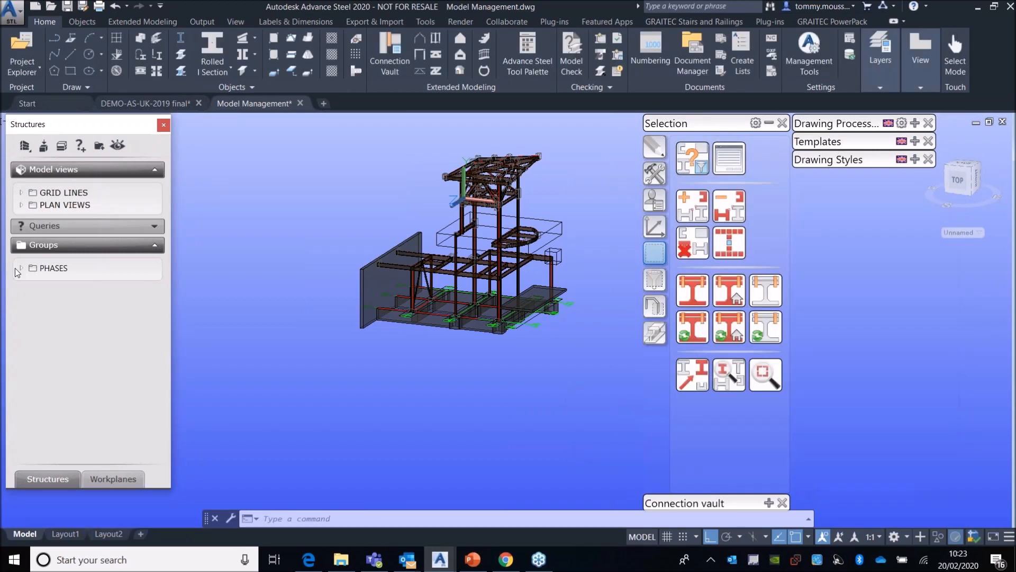
right_click(62, 228)
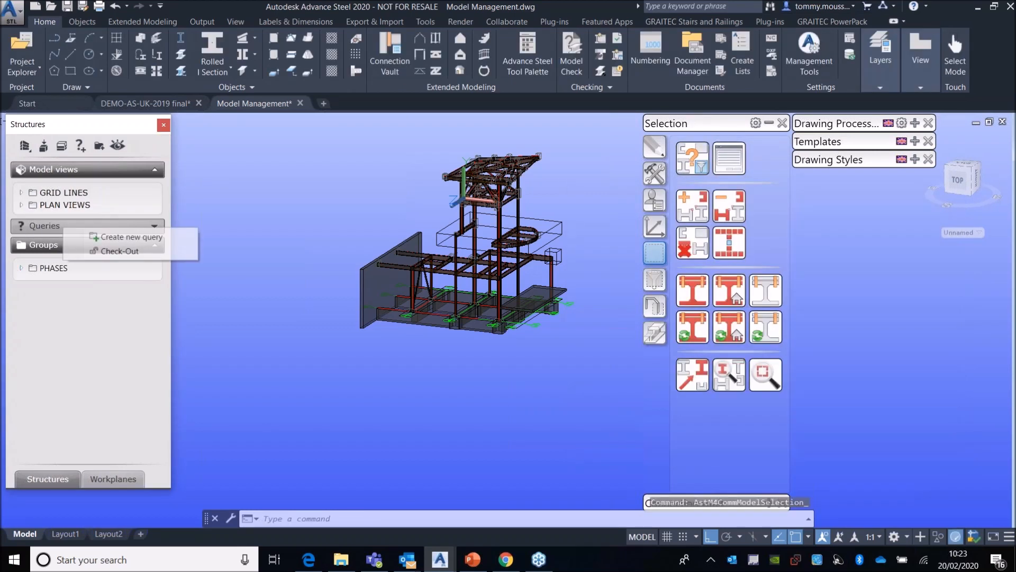
click(108, 239)
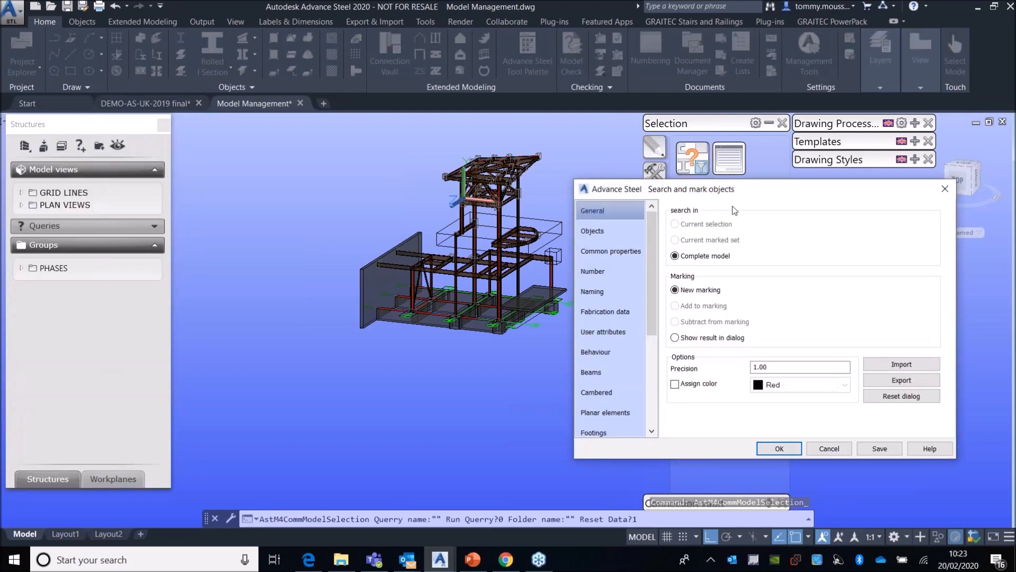
drag(745, 200, 413, 186)
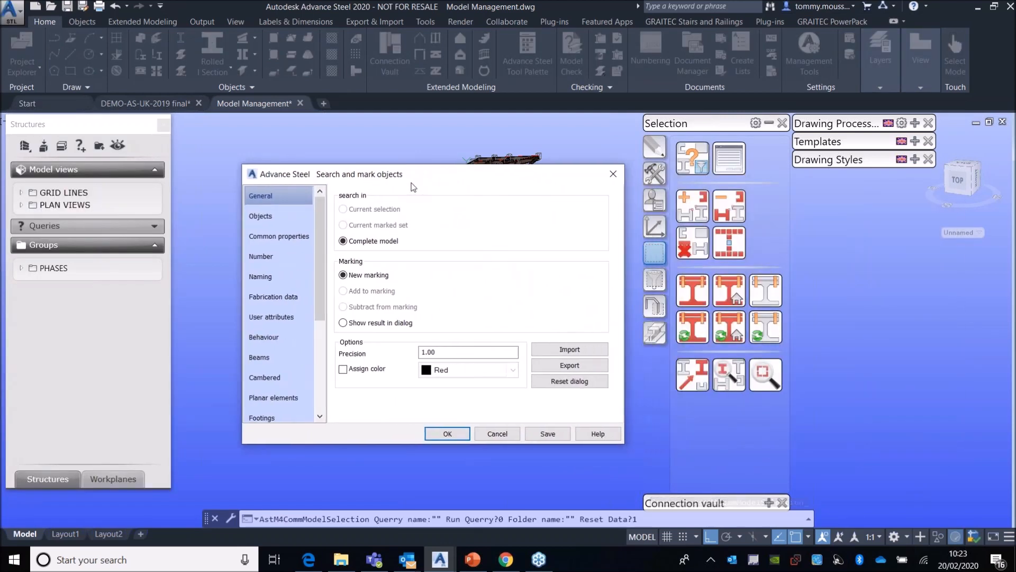
click(613, 174)
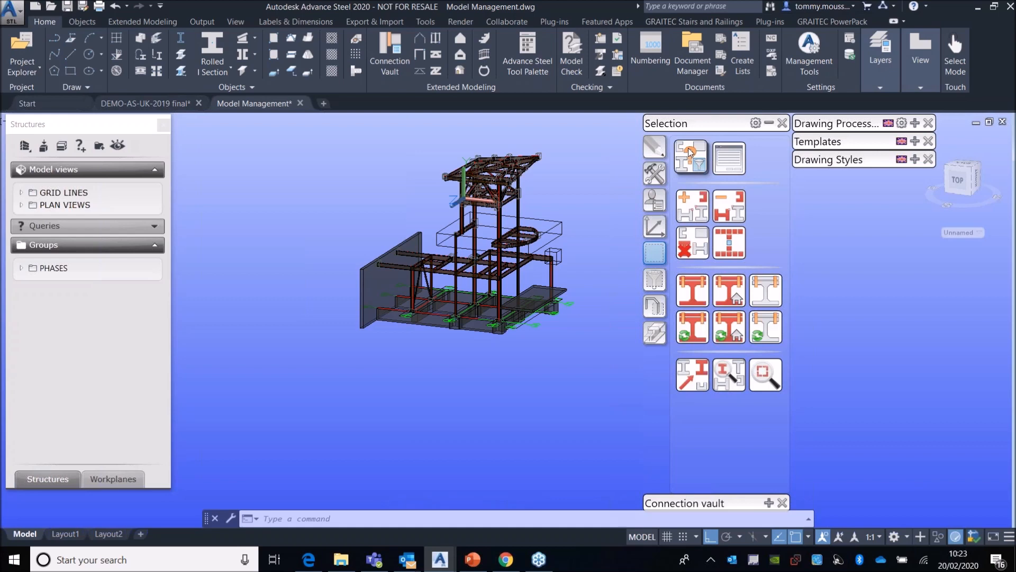
Step: Review the General and Objects settings of the Search filter and close it without searching
right_click(77, 226)
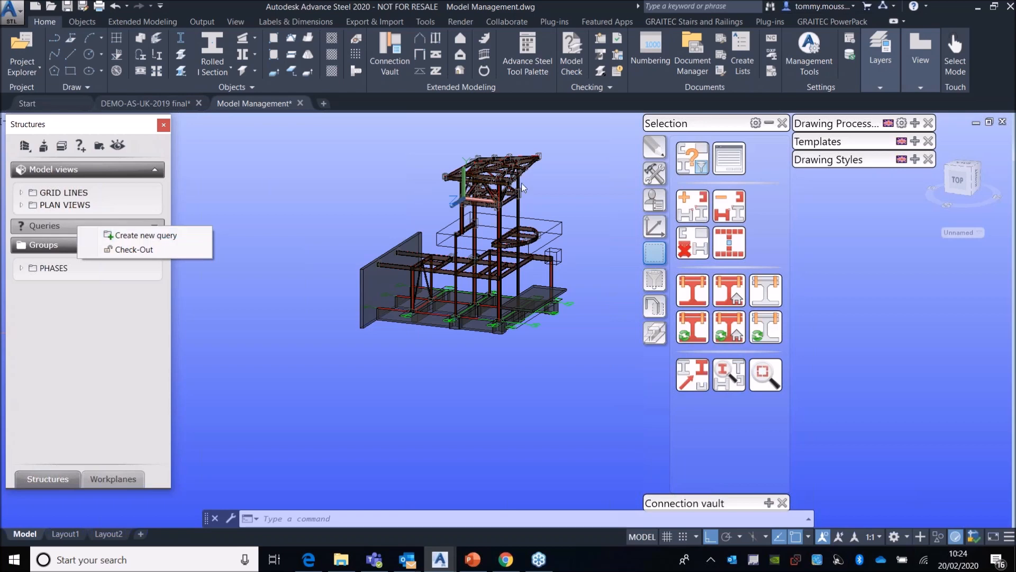
click(692, 157)
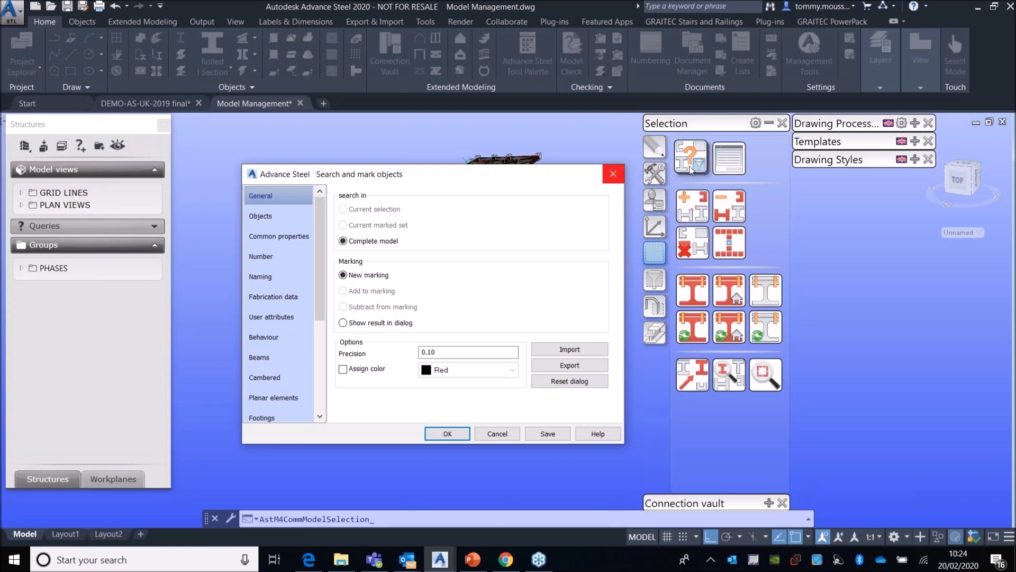
click(260, 216)
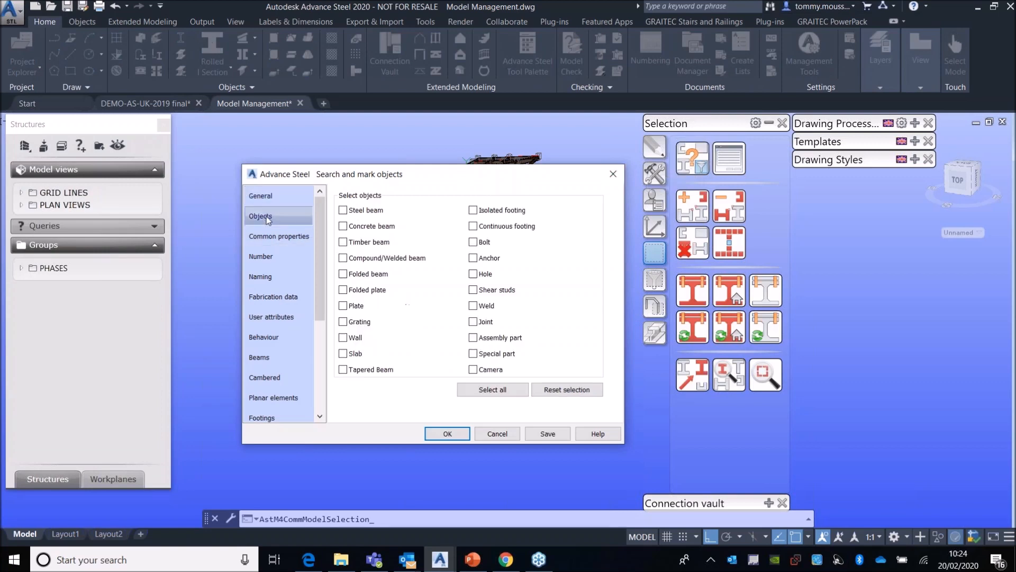
click(286, 195)
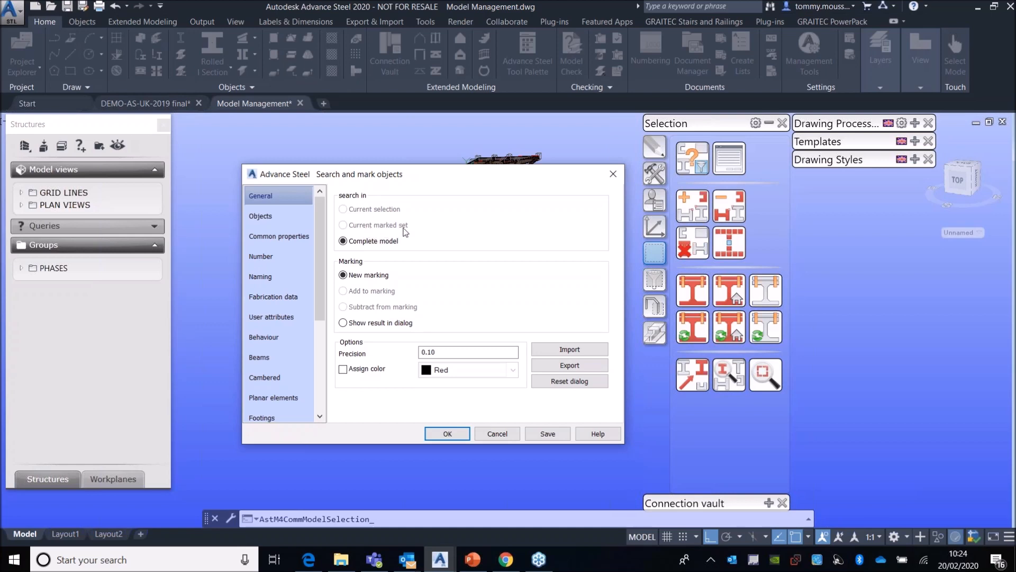
click(614, 174)
scroll(402, 265, up, 5)
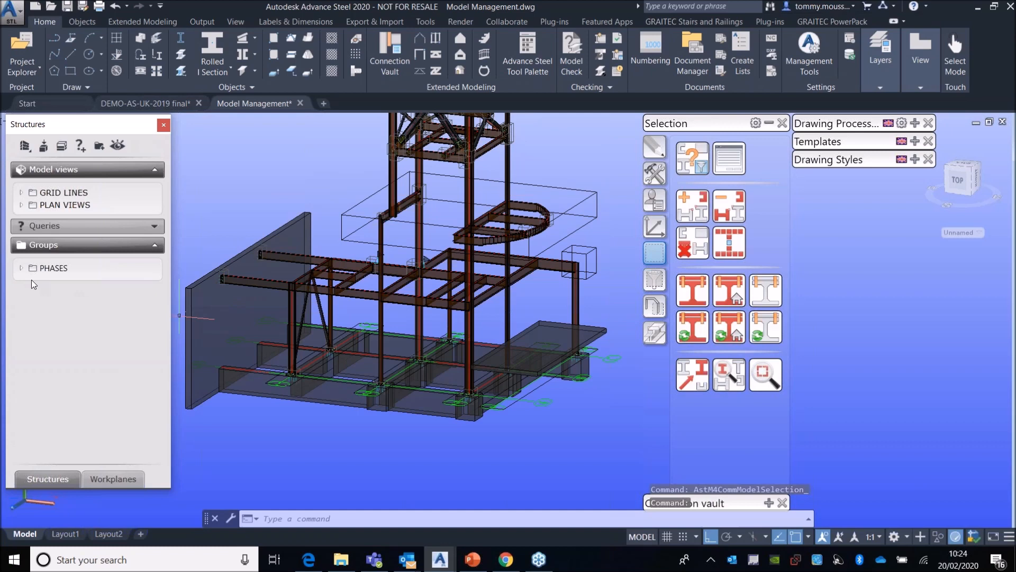
Step: Expand the PHASES folder and mark all elements of the PHASE 1 group in the model
click(22, 268)
right_click(67, 280)
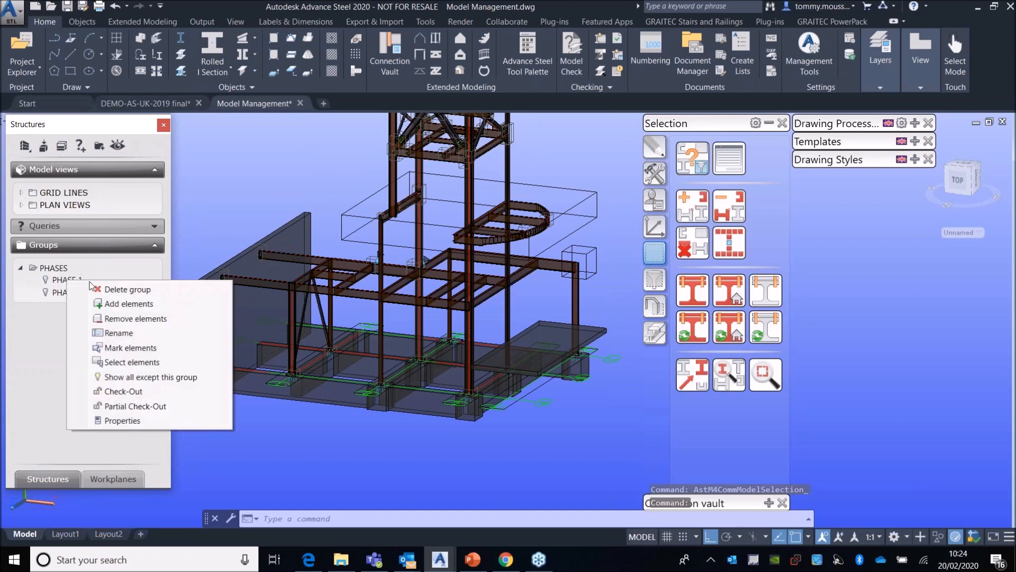
click(127, 347)
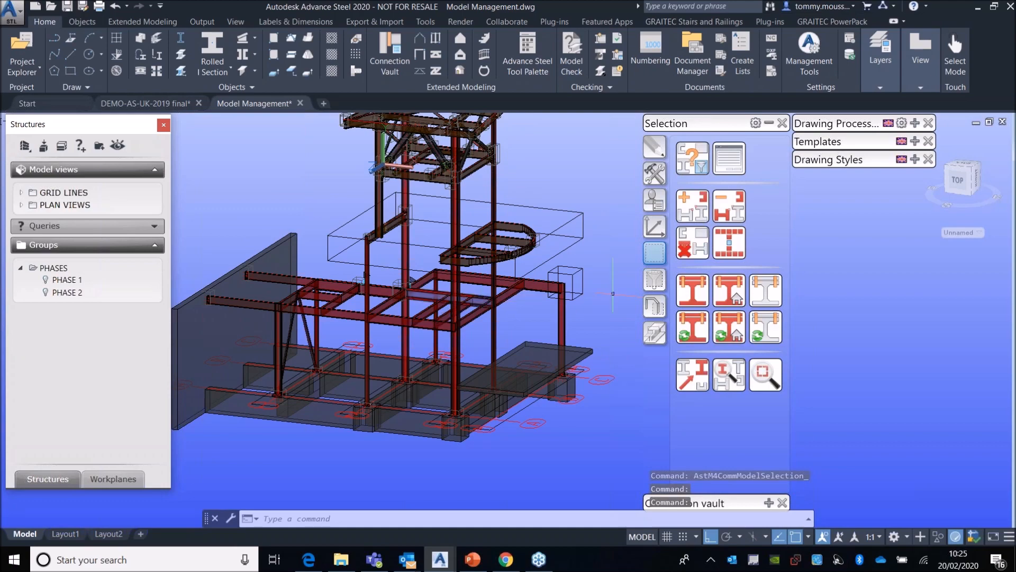
scroll(391, 275, up, 2)
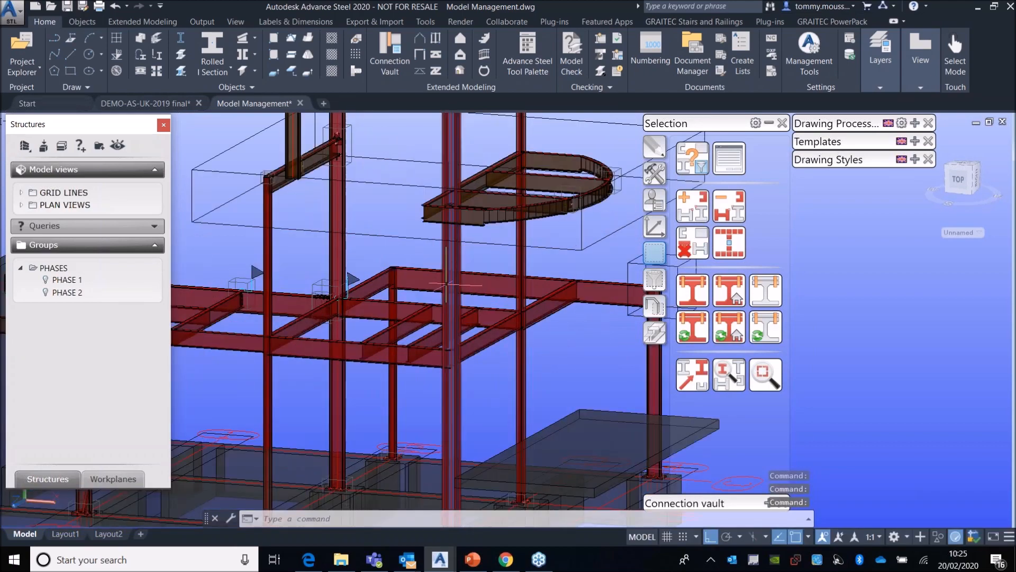
scroll(392, 275, down, 4)
middle_drag(402, 276, 442, 295)
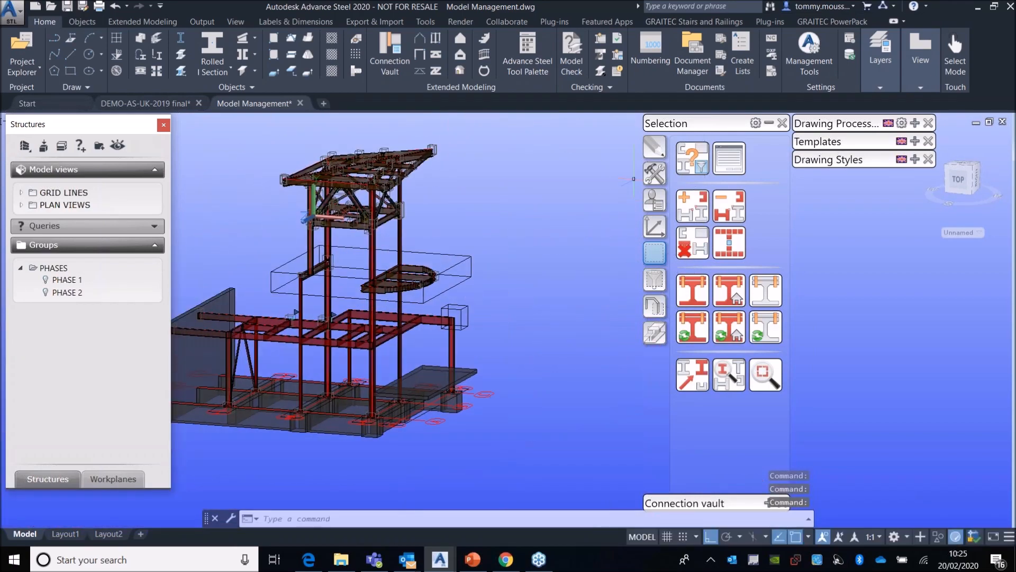
Step: Review the Search filter's general settings with Current marked set as the search scope, and close it without searching
click(701, 169)
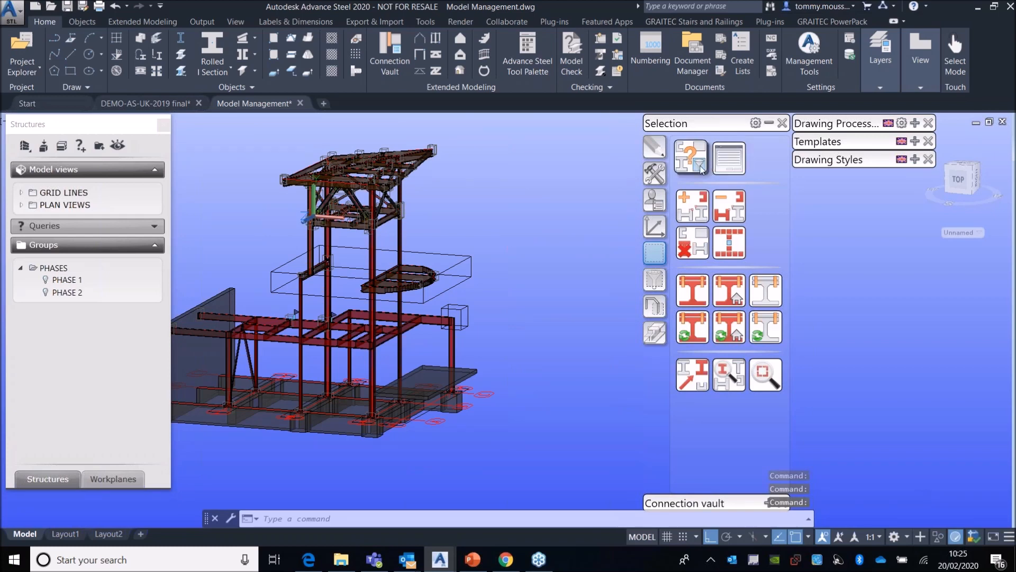
click(701, 168)
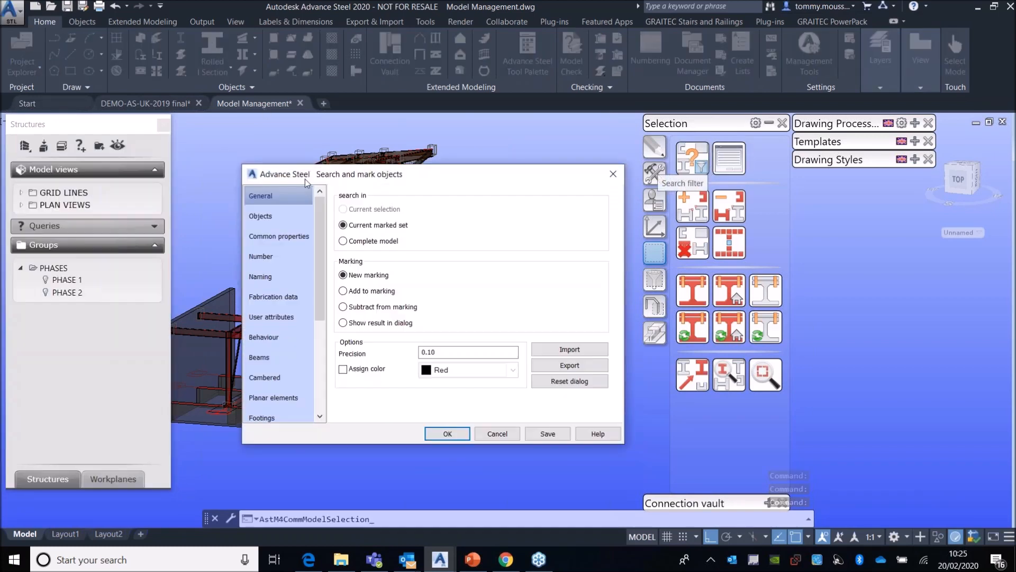
click(357, 225)
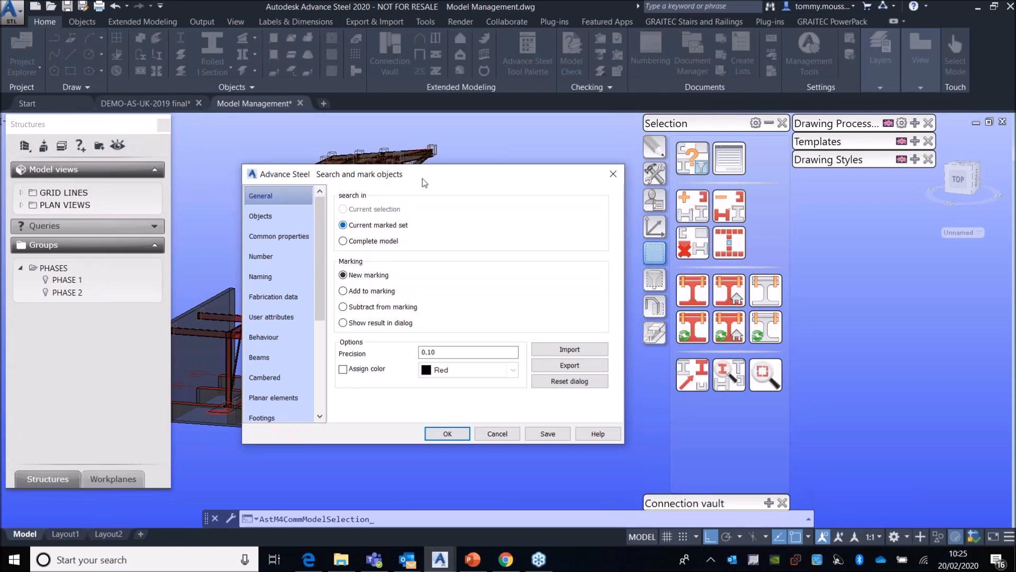
drag(433, 168, 574, 160)
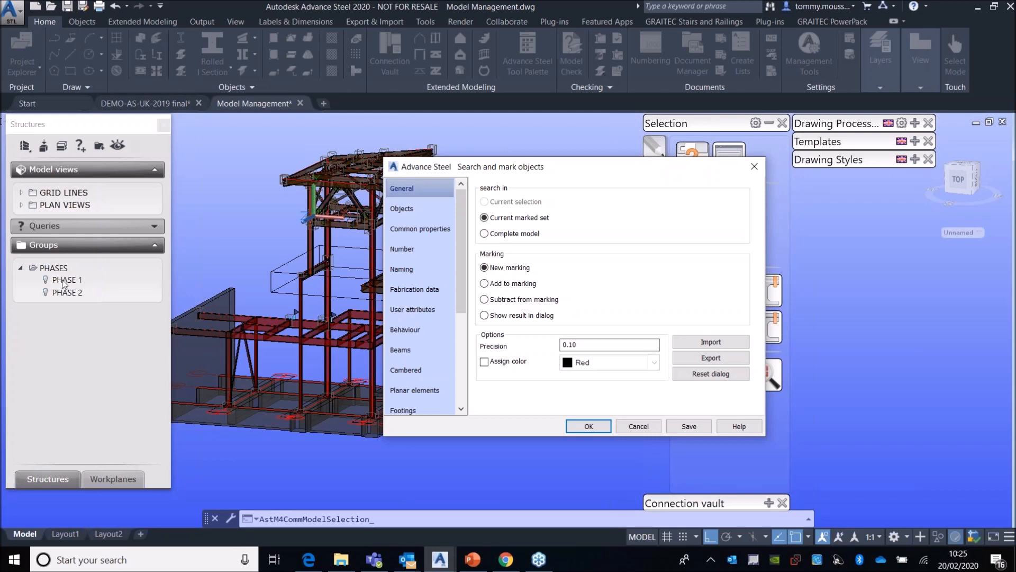
click(754, 166)
Step: Check the Lot/Phase value in the naming properties of the lower-frame column beside the slab, and close its properties
scroll(430, 349, up, 2)
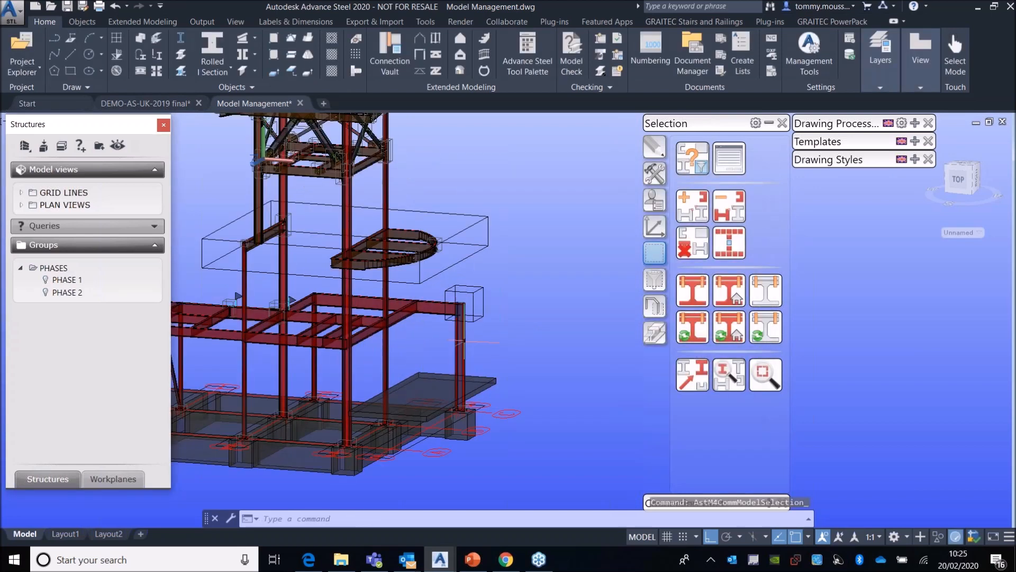
double_click(460, 351)
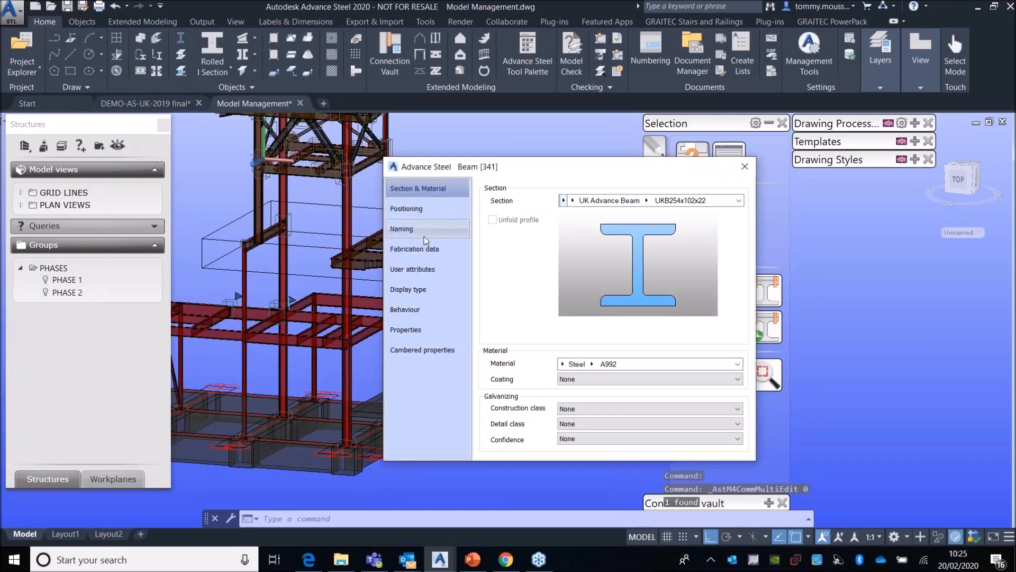
click(425, 235)
click(646, 373)
click(646, 373)
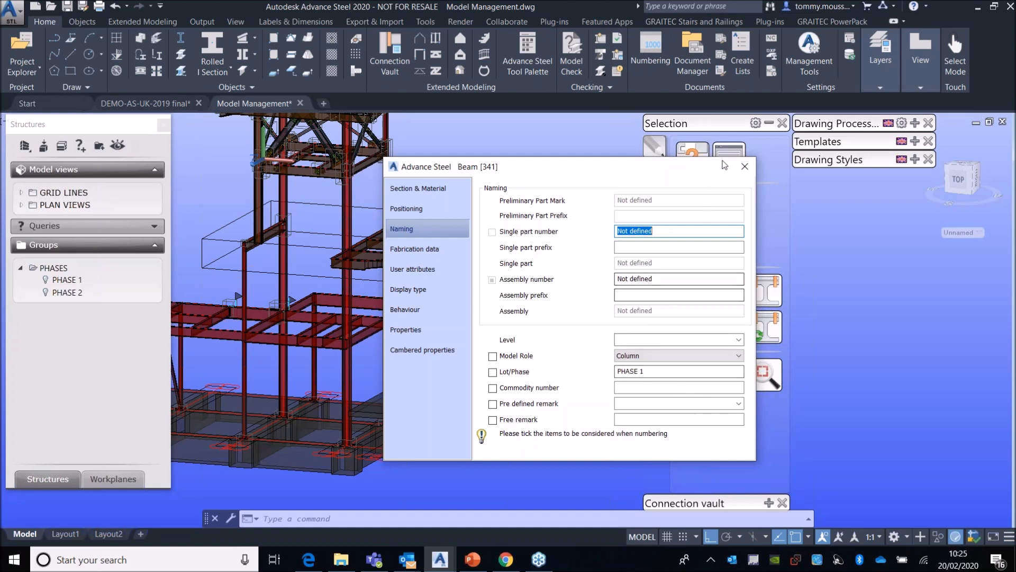
click(745, 167)
scroll(450, 275, down, 2)
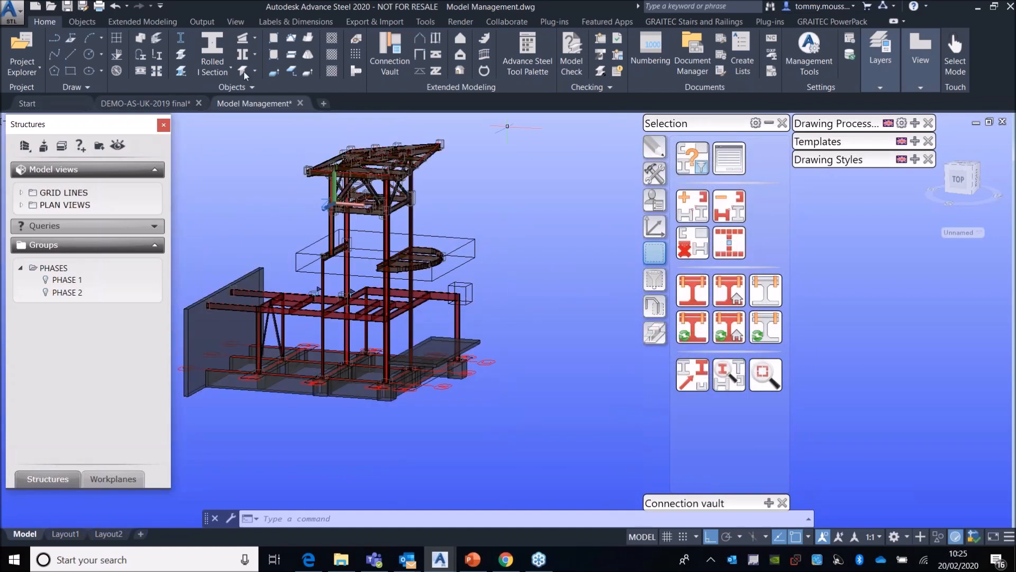
Step: Place a new steel column in the empty space beside the structure
click(82, 22)
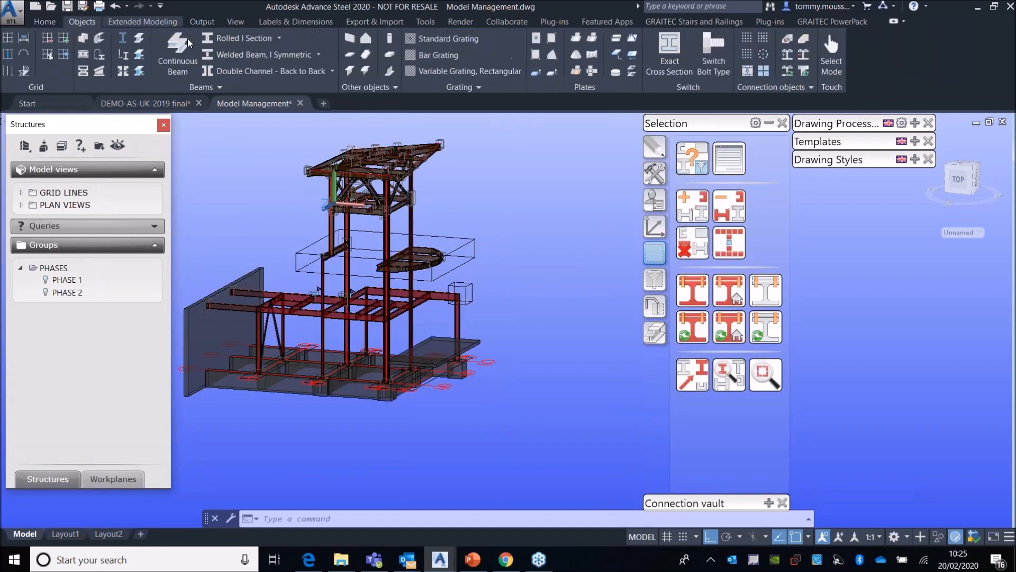
click(83, 38)
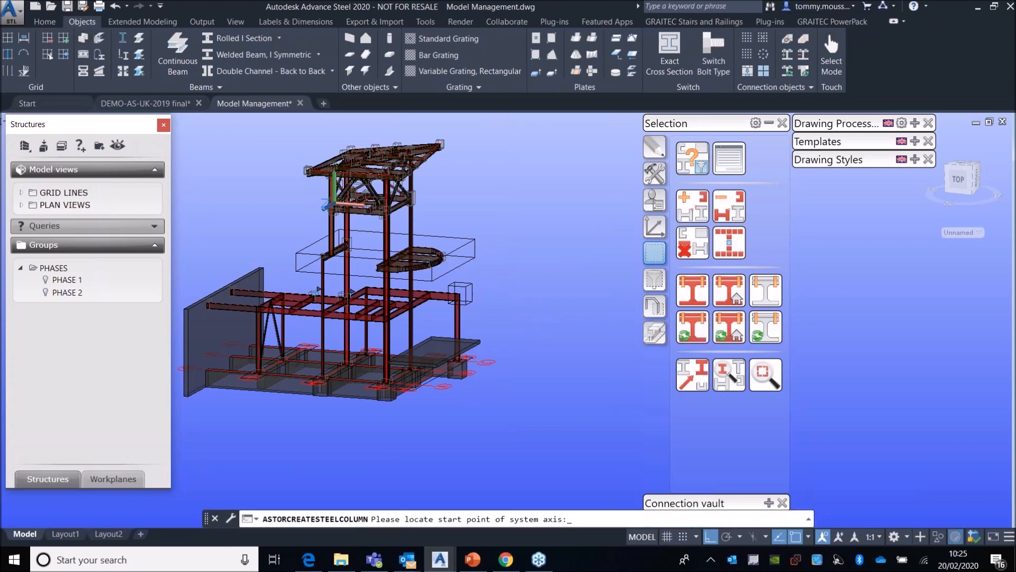
click(538, 325)
right_click(582, 300)
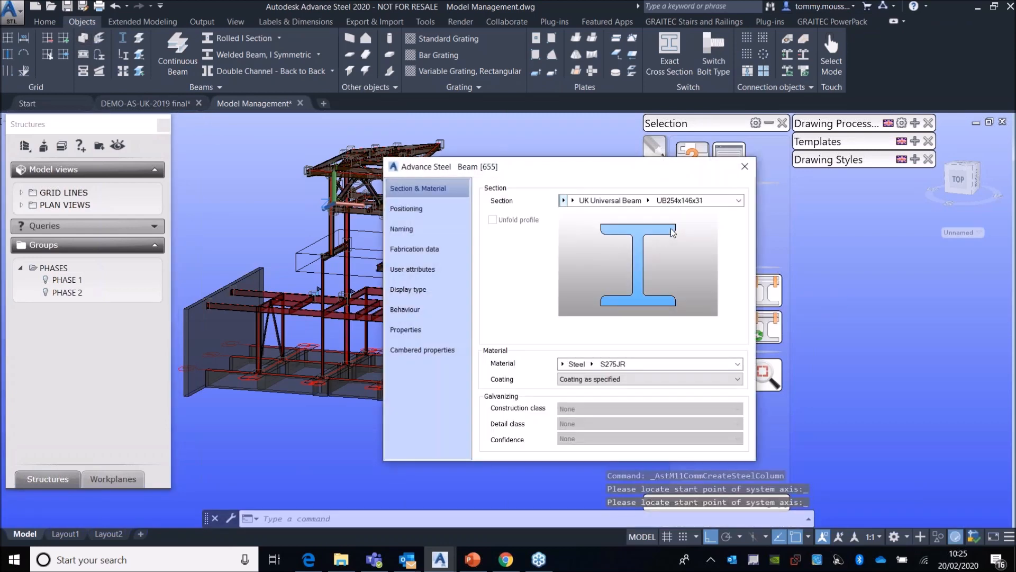
Step: Set the new column's Lot/Phase to PHASE 1 in its naming properties and close them
click(420, 233)
click(678, 371)
text(PH)
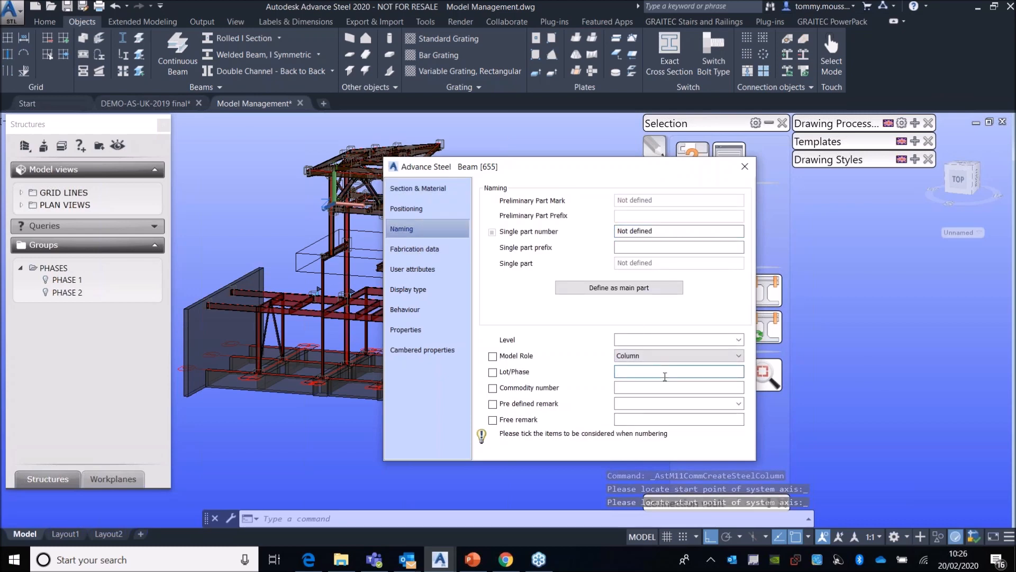
text(ASE 1)
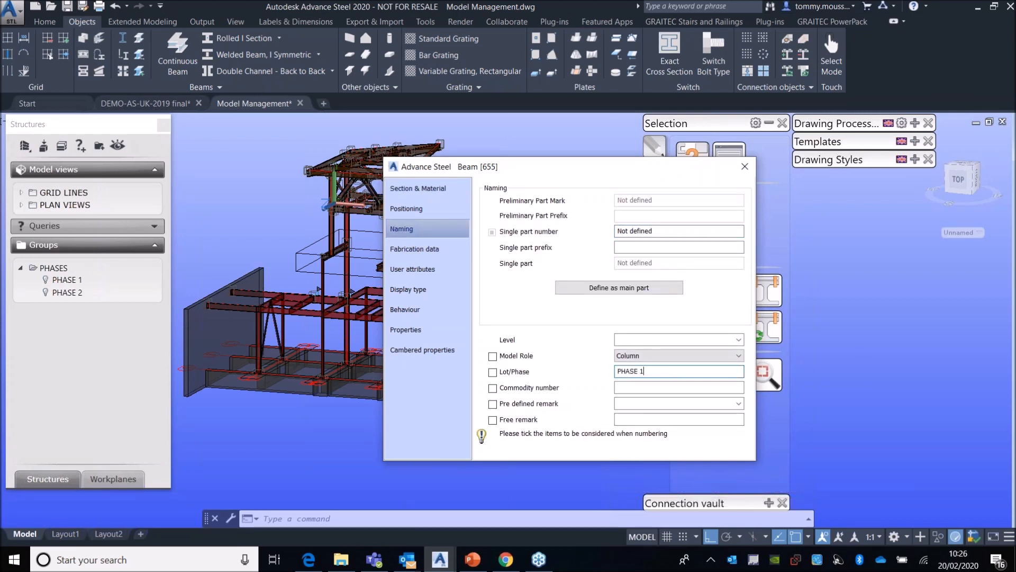
drag(719, 171, 555, 177)
click(581, 172)
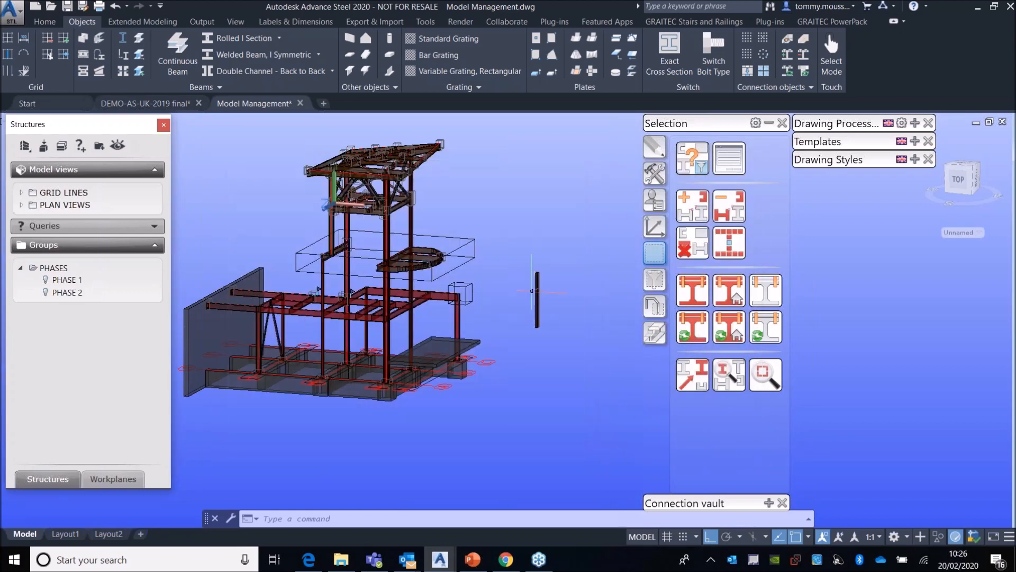
Step: Check the isolated PHASE 1 group, restore the full model, and add the new column to that group
click(47, 281)
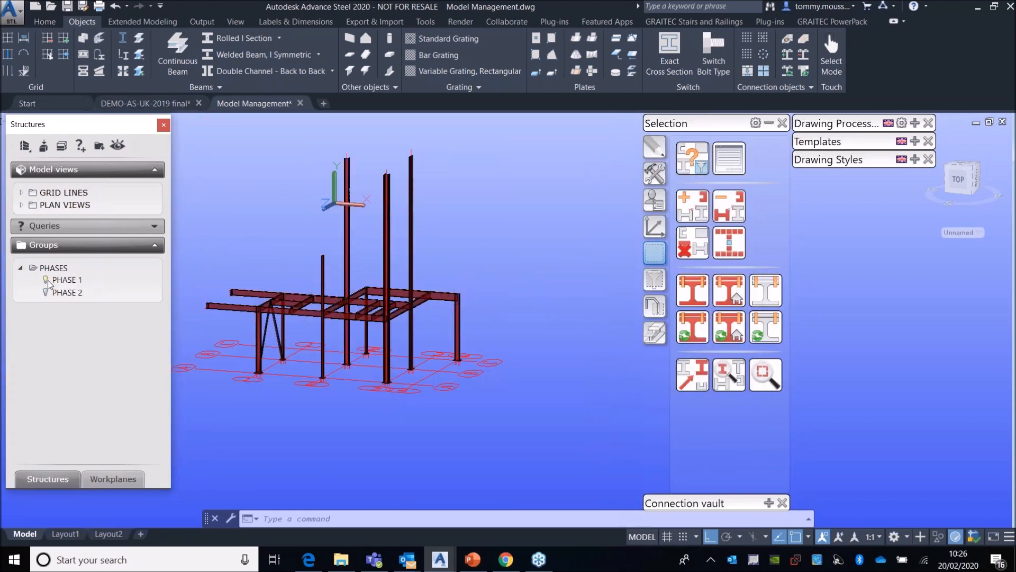
click(47, 280)
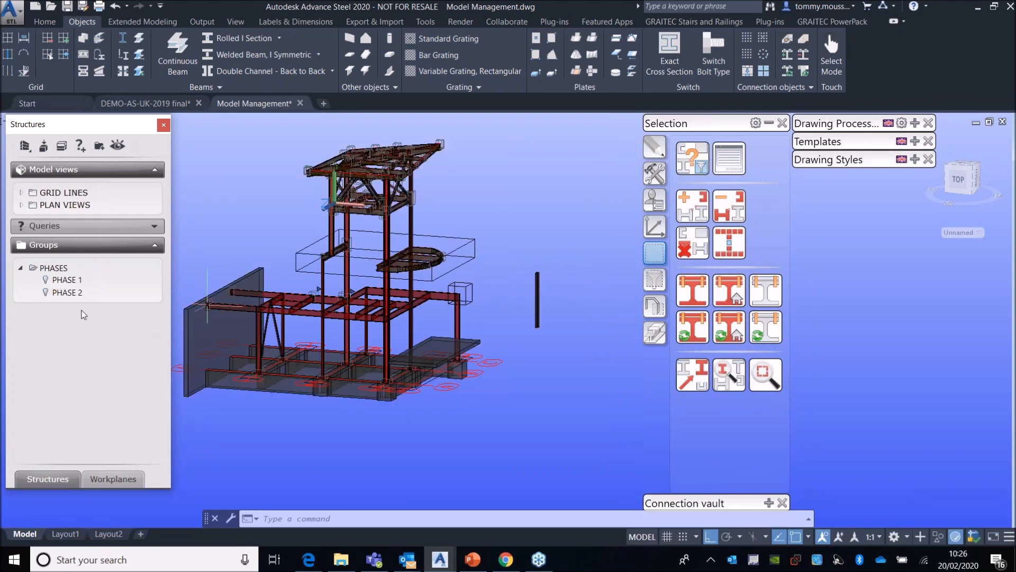
right_click(70, 286)
click(119, 304)
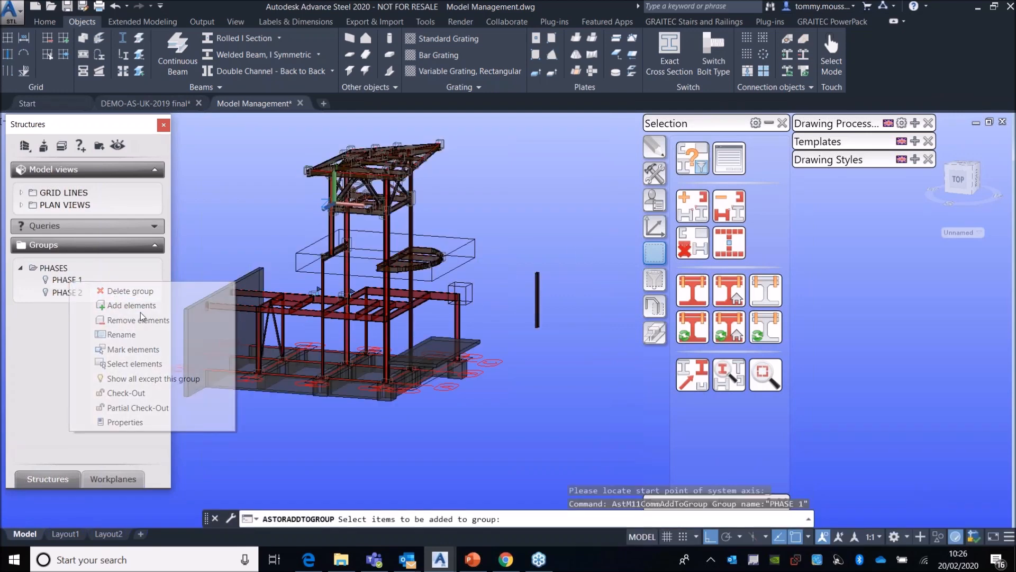
click(537, 289)
key(Return)
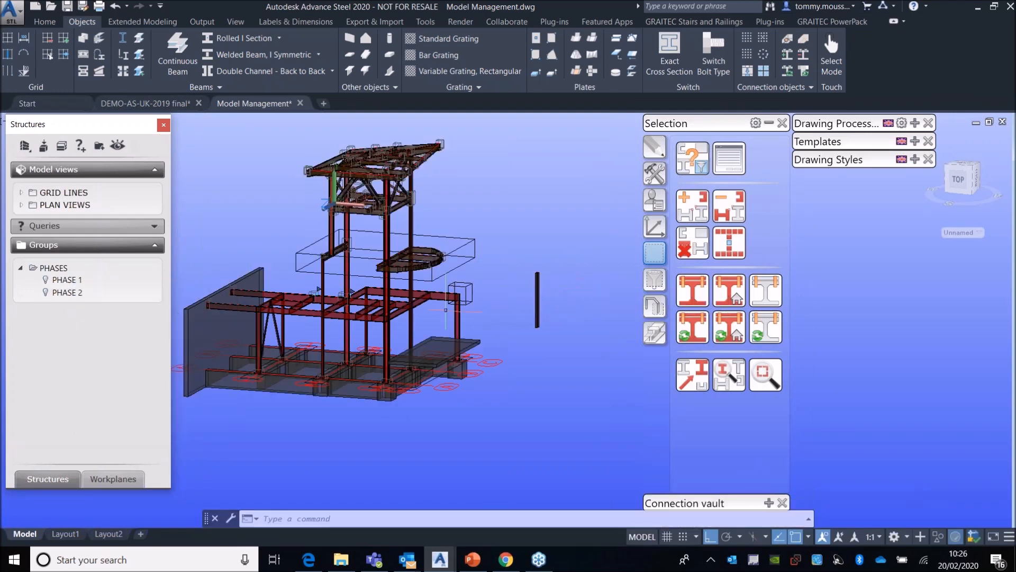
Step: Isolate the PHASE 1 group to check that it includes the new column, and show the full model again
scroll(551, 310, up, 5)
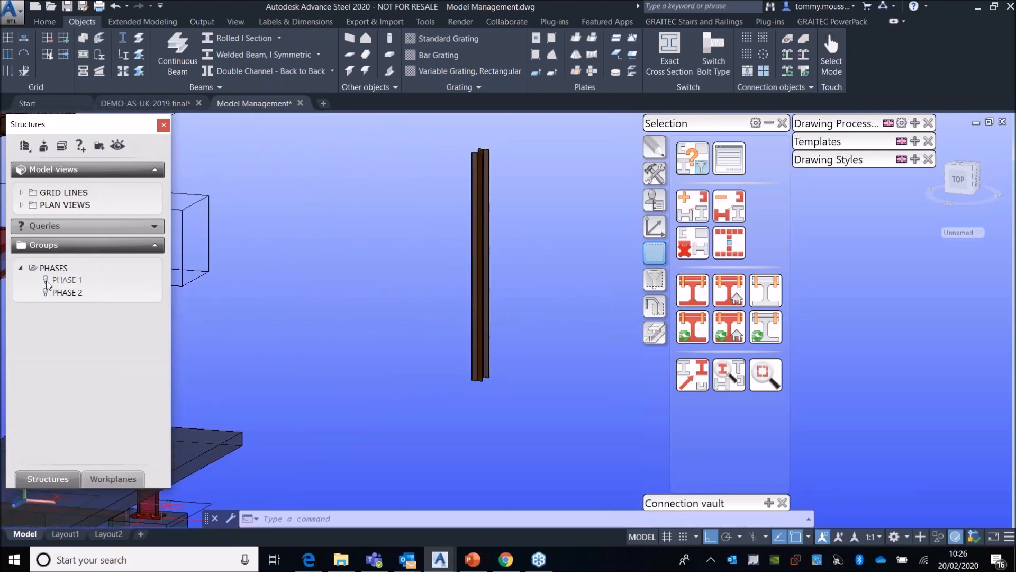
scroll(370, 276, down, 5)
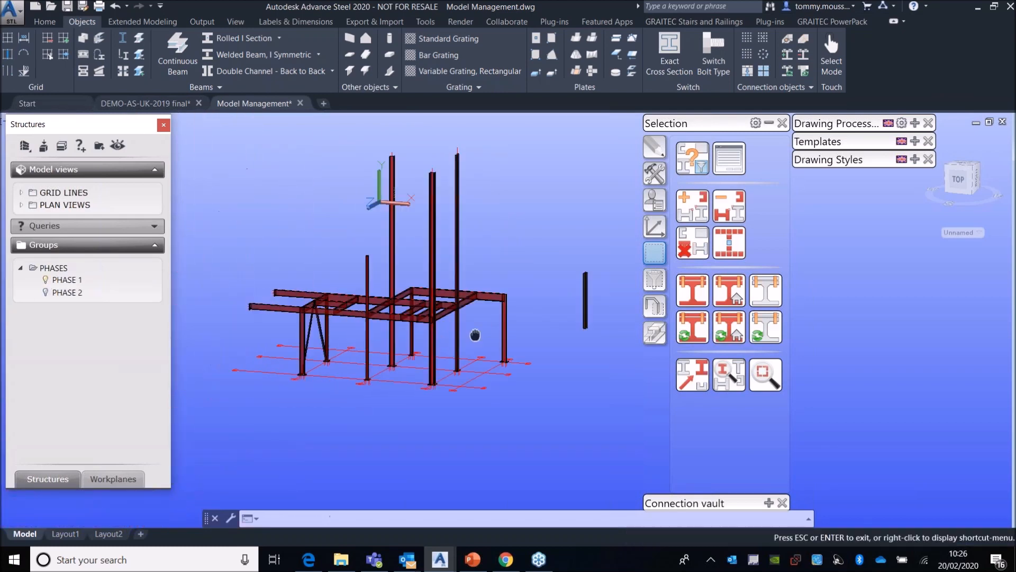
click(45, 281)
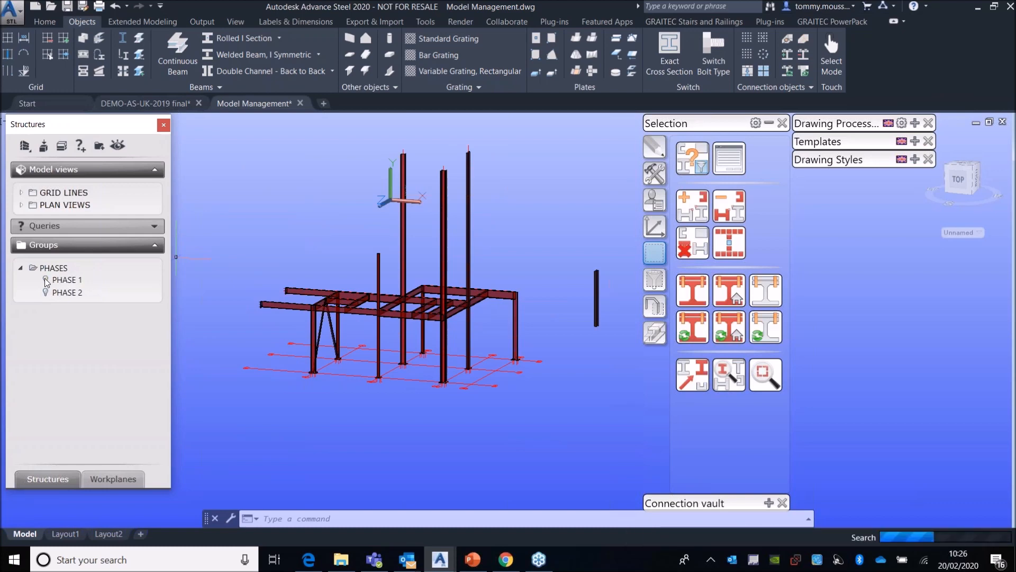
click(45, 280)
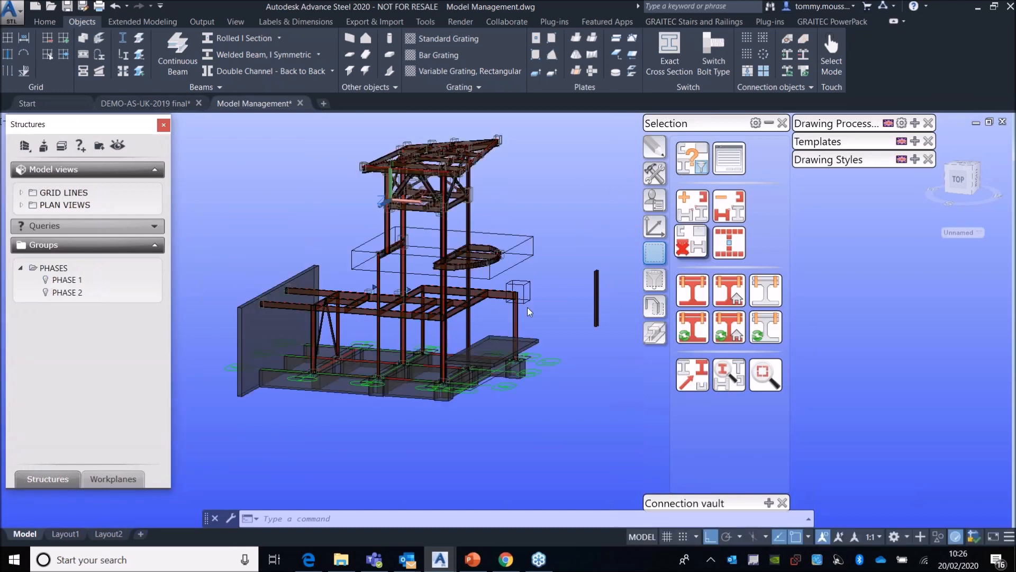
Step: Delete the new column standing beside the structure
scroll(632, 256, up, 3)
click(614, 289)
click(579, 312)
key(Delete)
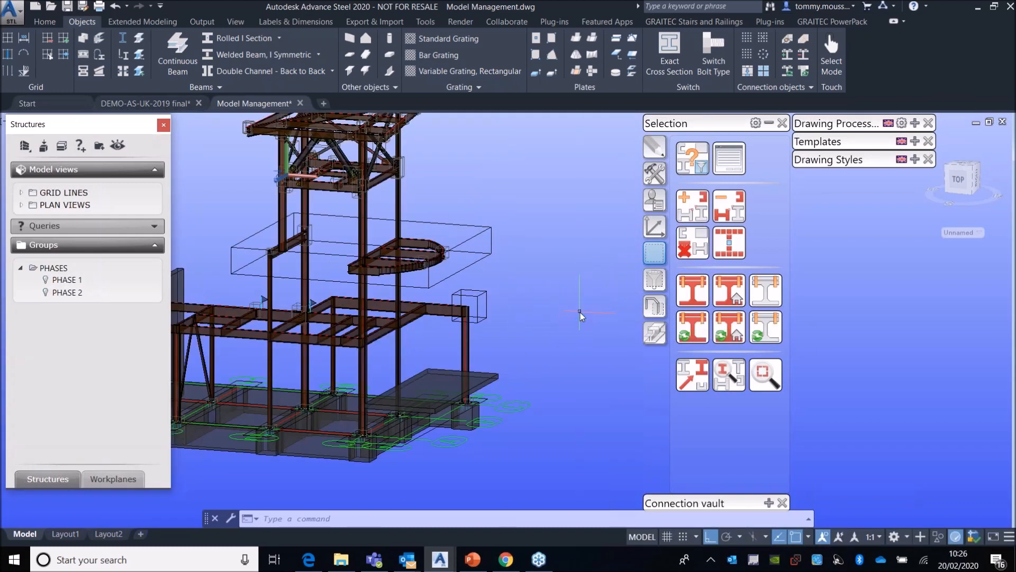
scroll(543, 307, down, 4)
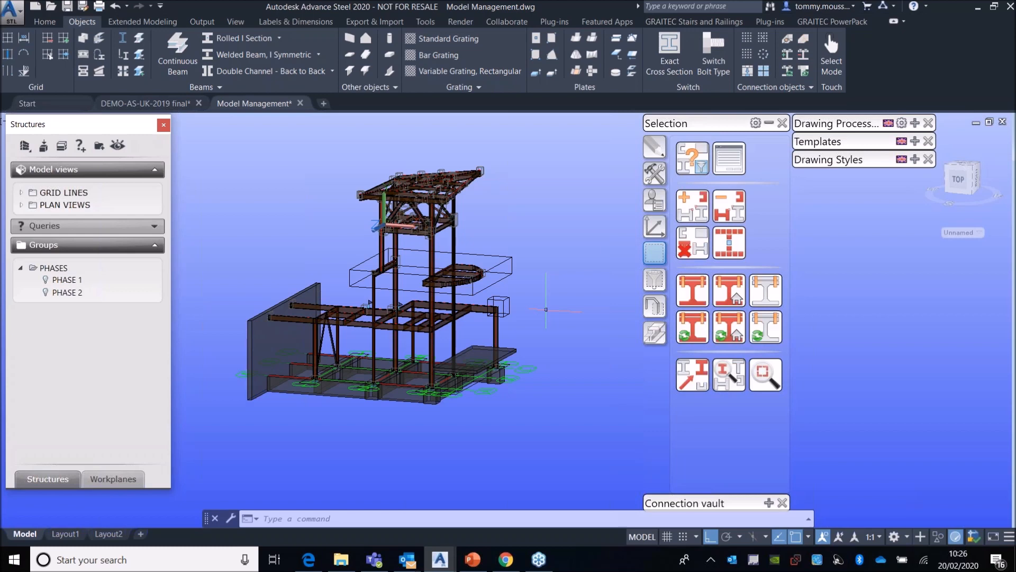
Step: Compare the Search filter's search scope options with nothing selected and with the roof steelwork selected, closing it each time without searching
click(692, 158)
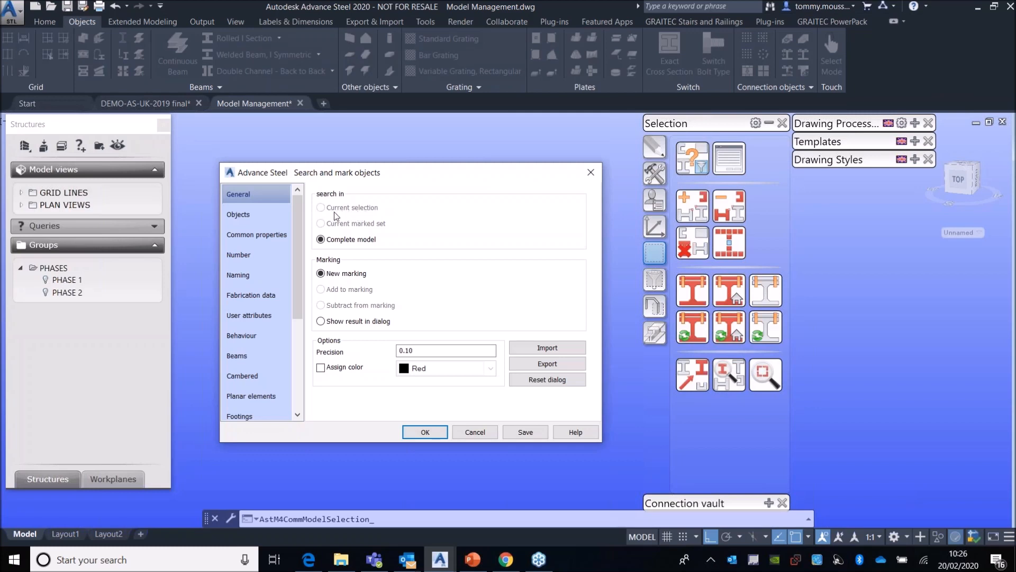
click(592, 175)
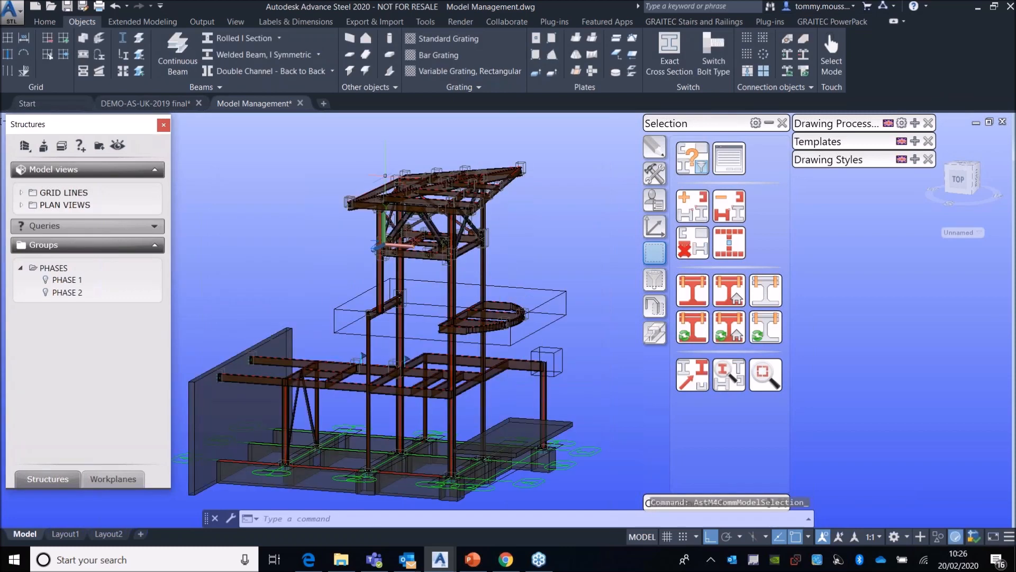
click(301, 135)
click(557, 289)
scroll(570, 246, down, 3)
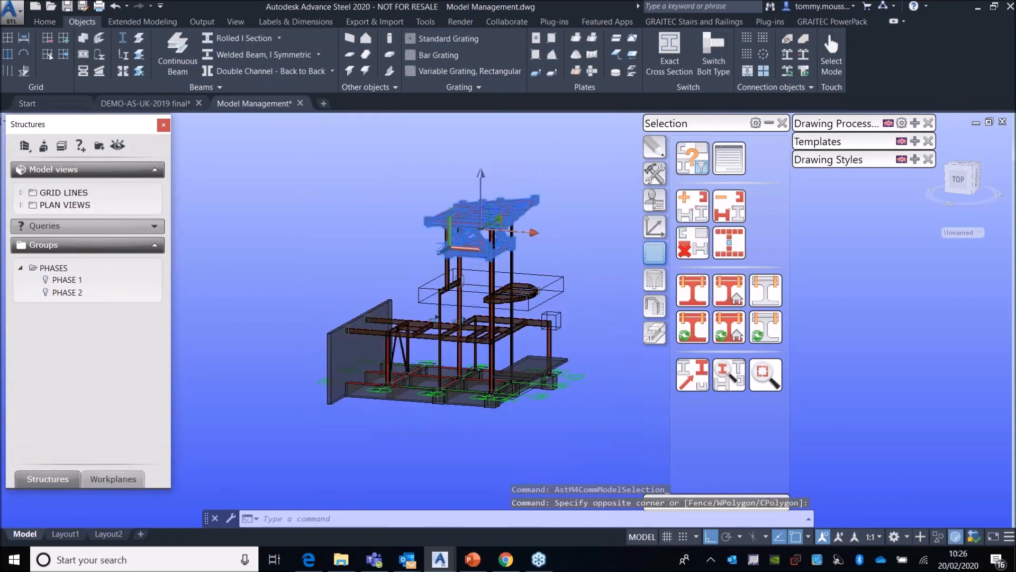
click(692, 158)
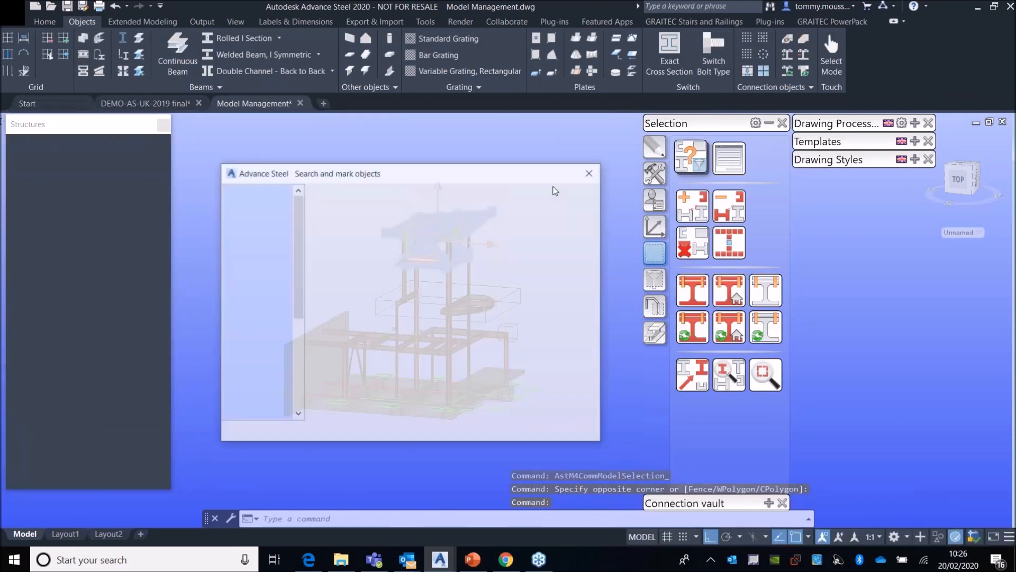
click(590, 173)
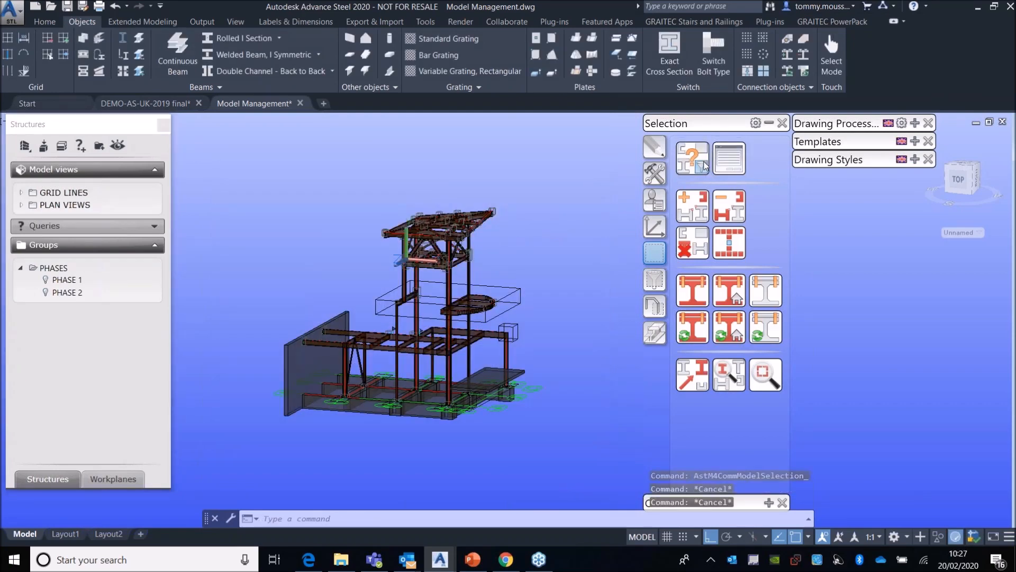
click(704, 167)
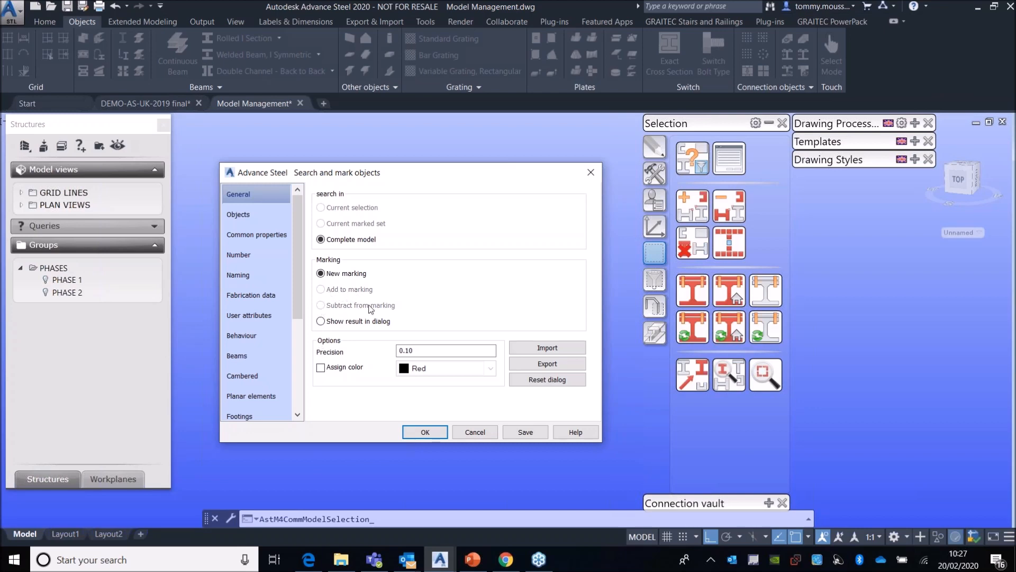
click(591, 172)
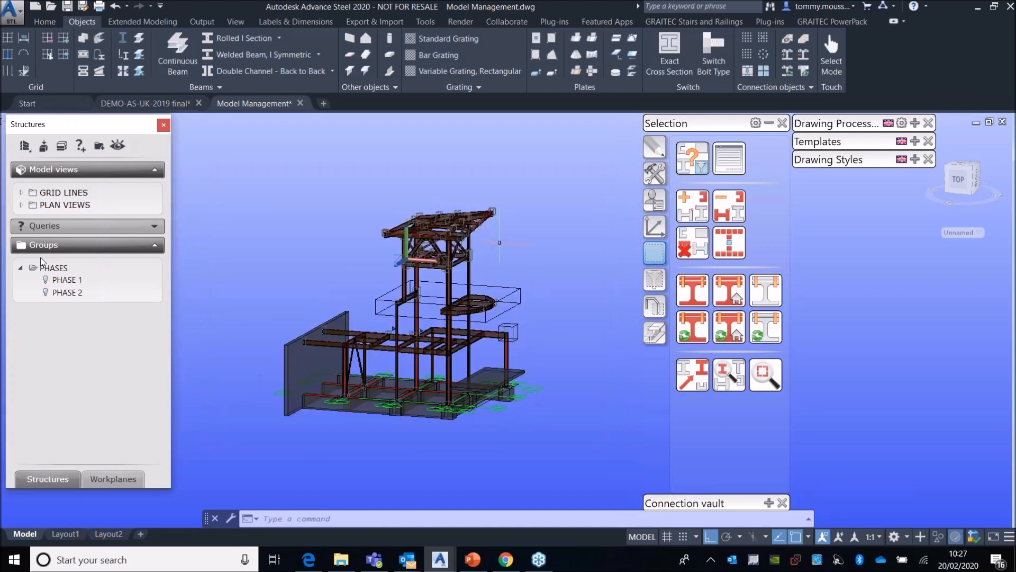
Step: Mark the PHASE 1 elements to check the Search filter's scope options, close it without searching, and clear the marking
right_click(63, 280)
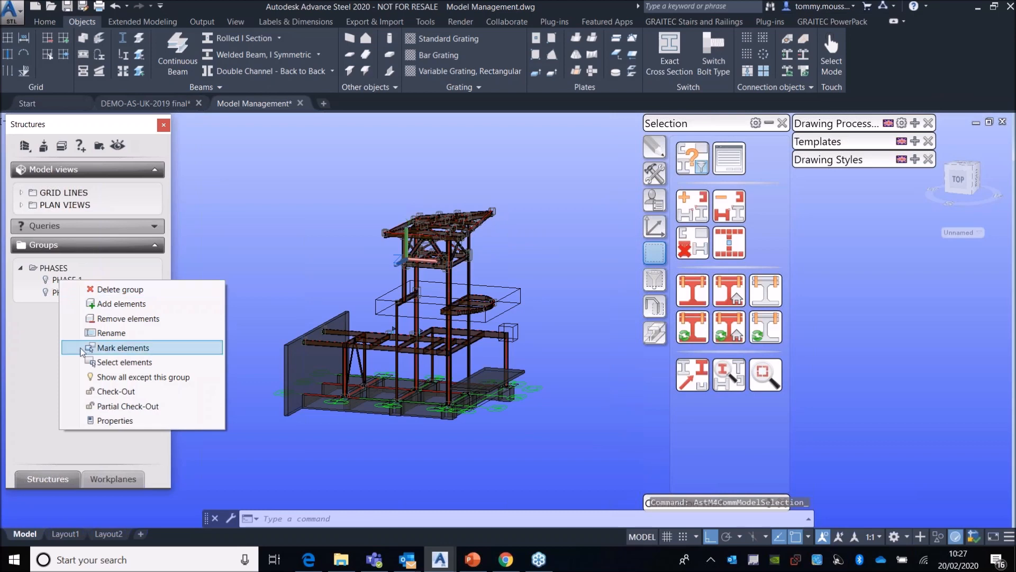
click(128, 349)
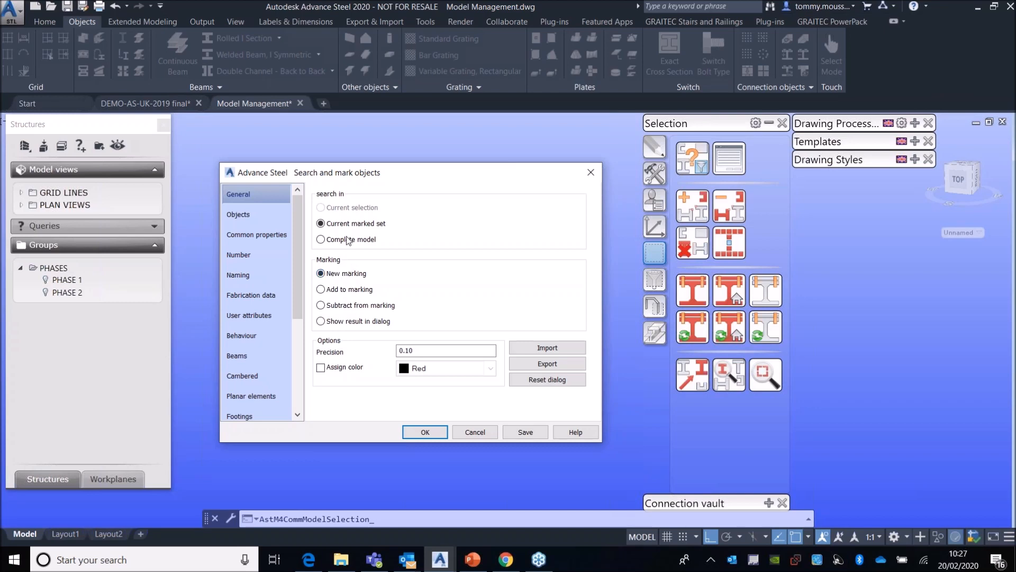
click(493, 433)
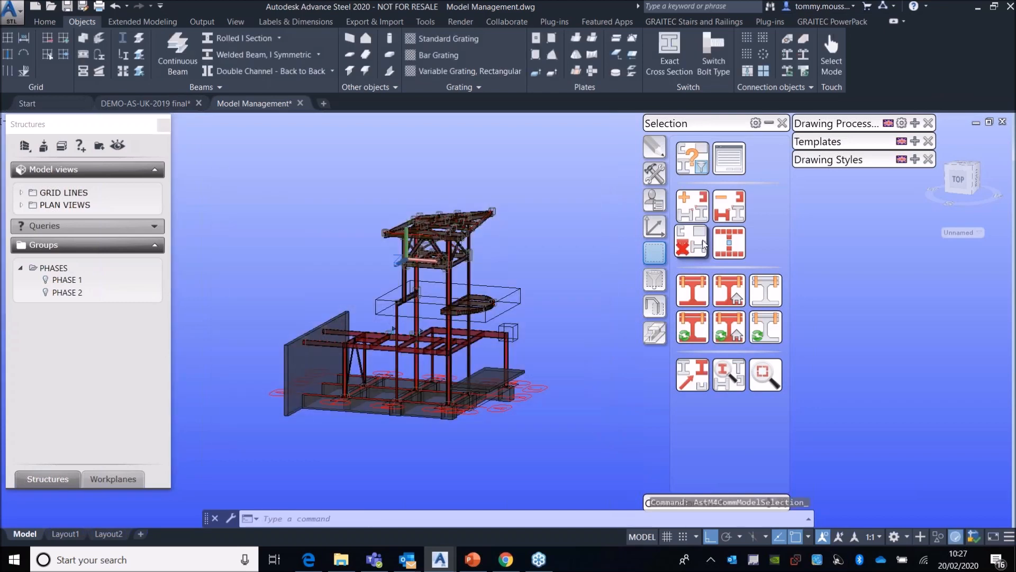
click(654, 279)
scroll(536, 369, up, 2)
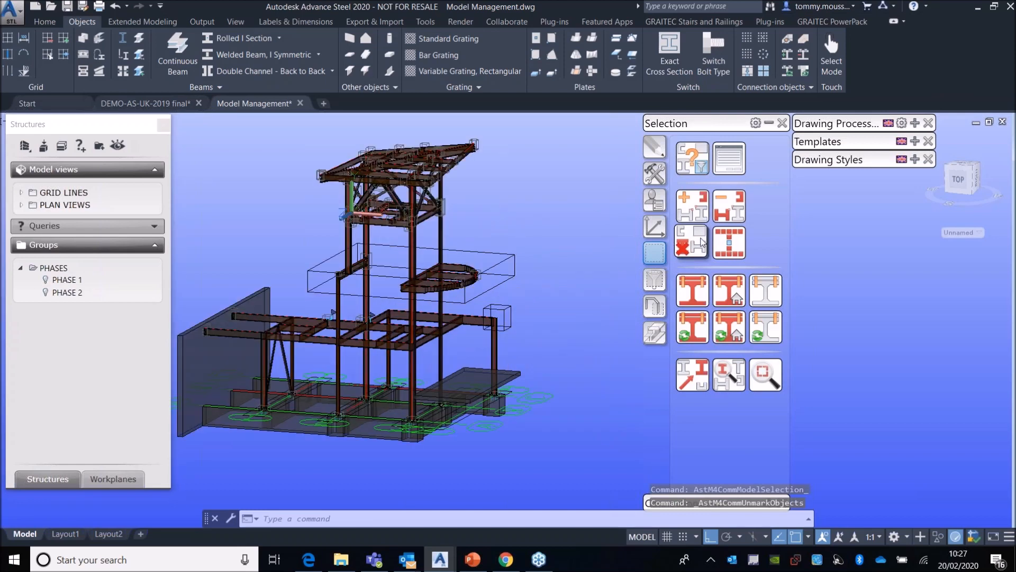
Step: Start a new Search filter on the complete model and assign the colour Green to the marked results
click(699, 165)
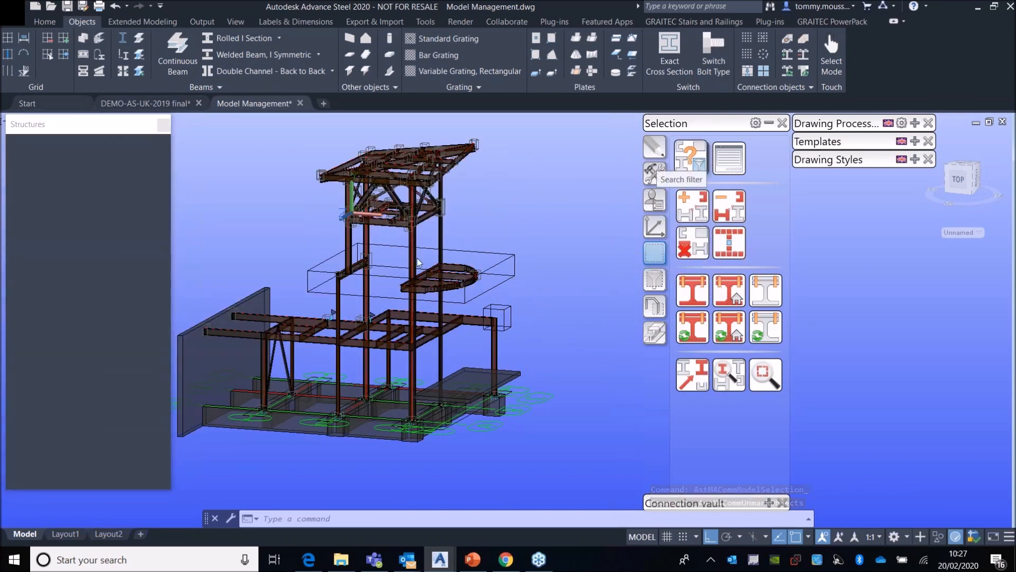
mouse_move(465, 168)
mouse_down()
mouse_move(592, 201)
mouse_move(482, 164)
mouse_up()
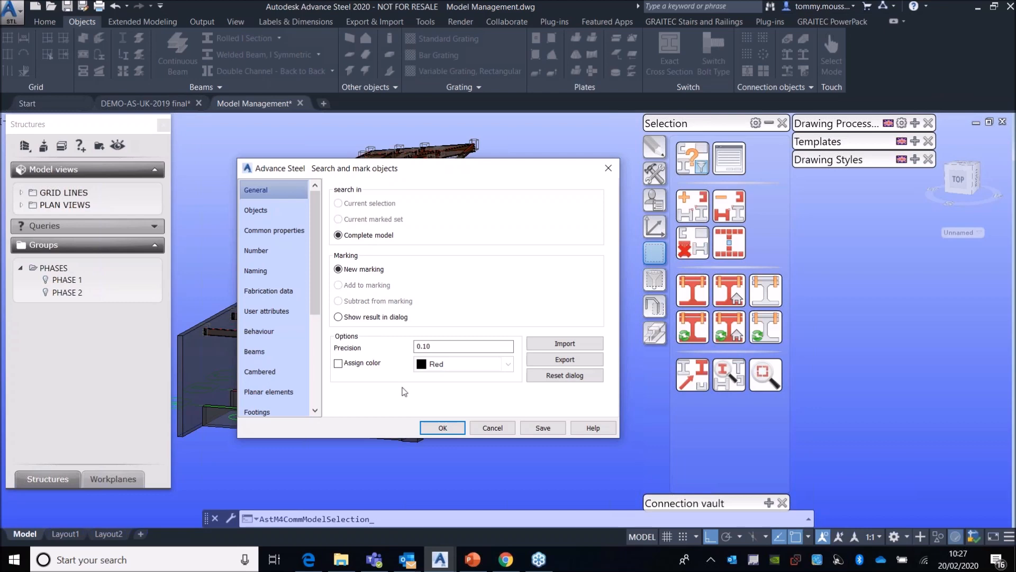
click(338, 363)
click(482, 365)
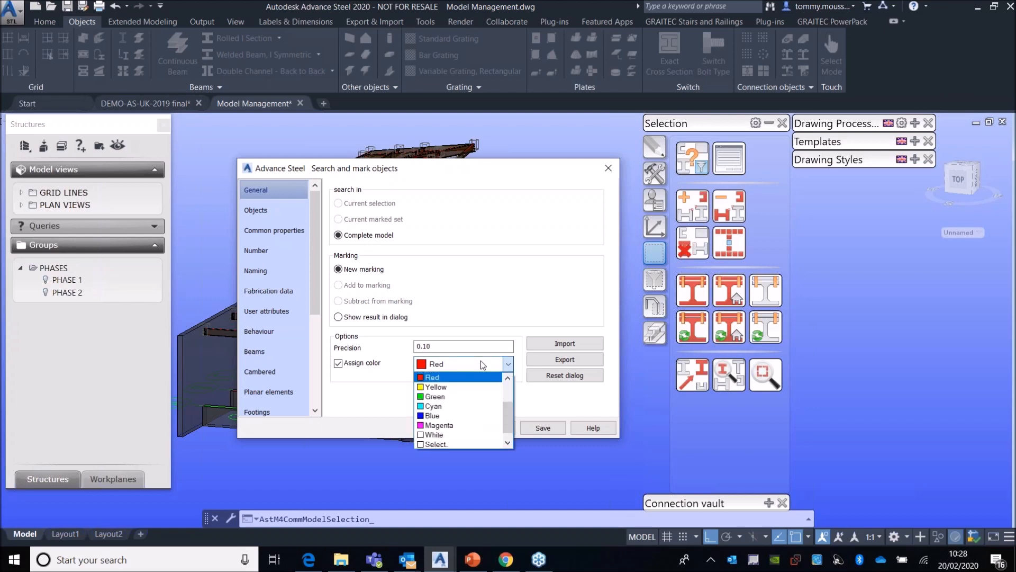
click(445, 397)
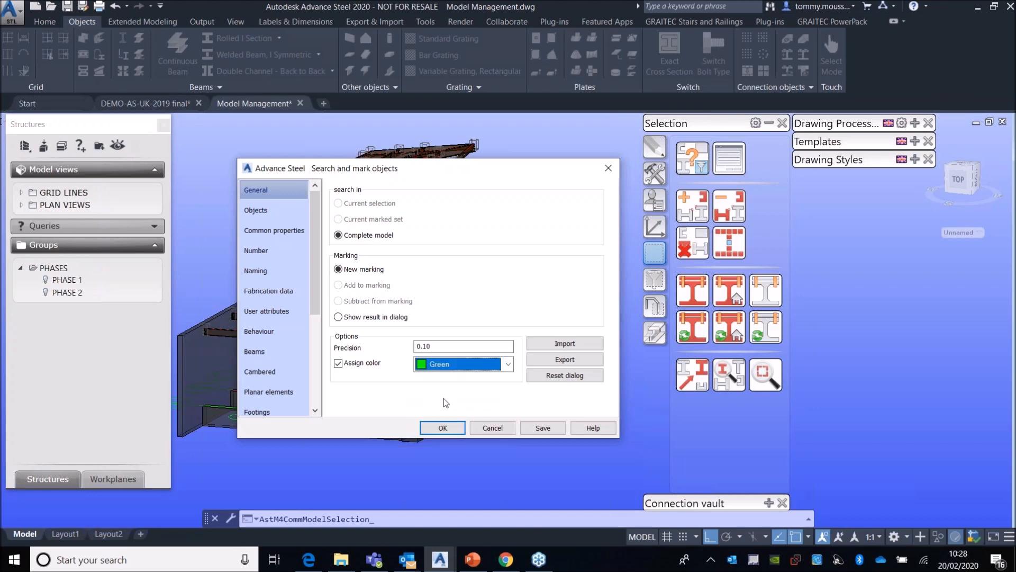
Step: Restrict the search to the Steel beam object type
click(284, 210)
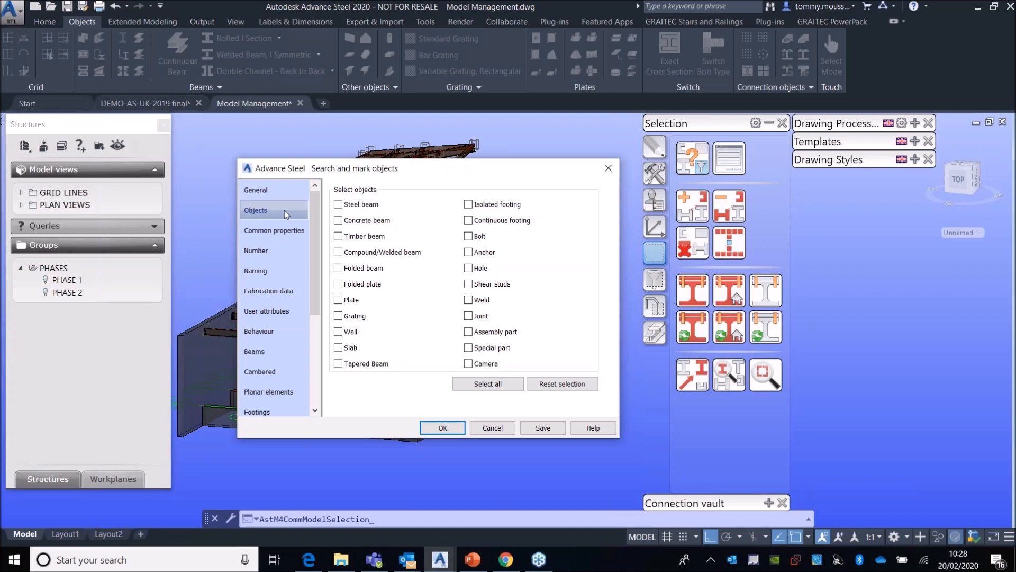
click(284, 211)
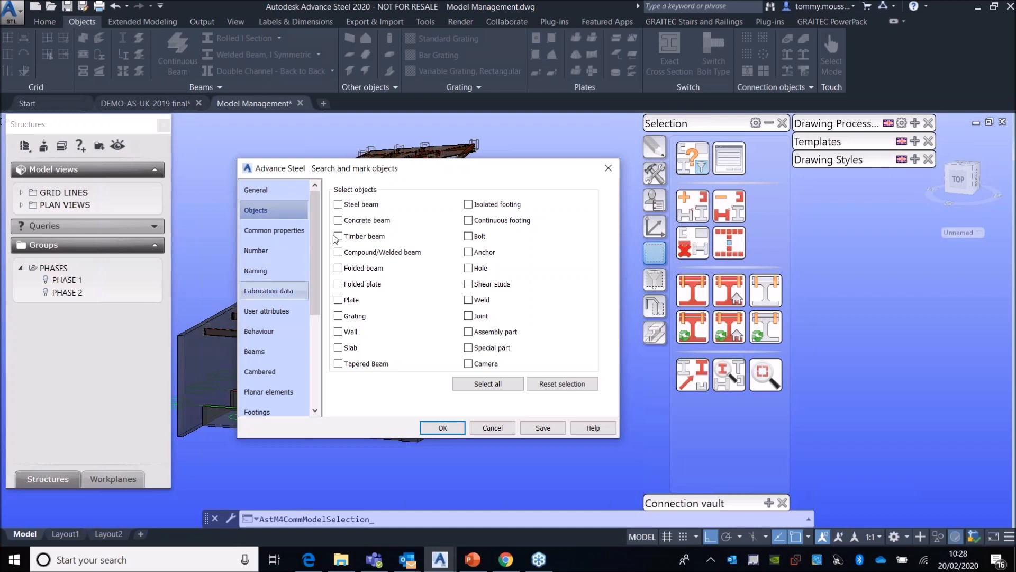
click(338, 204)
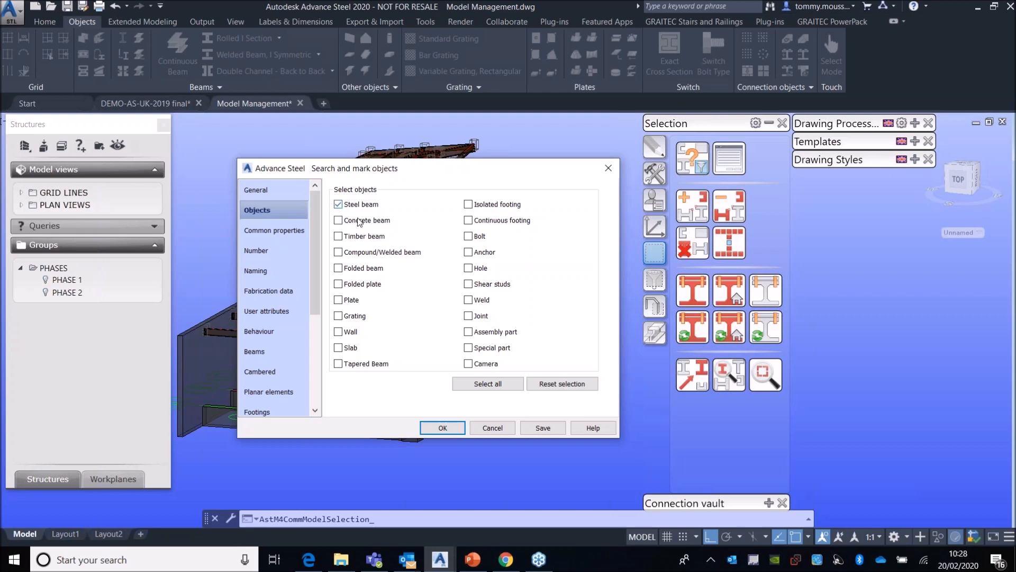
click(339, 236)
click(339, 268)
Step: Add a Model Role naming criterion to the search and set it to Column
click(285, 231)
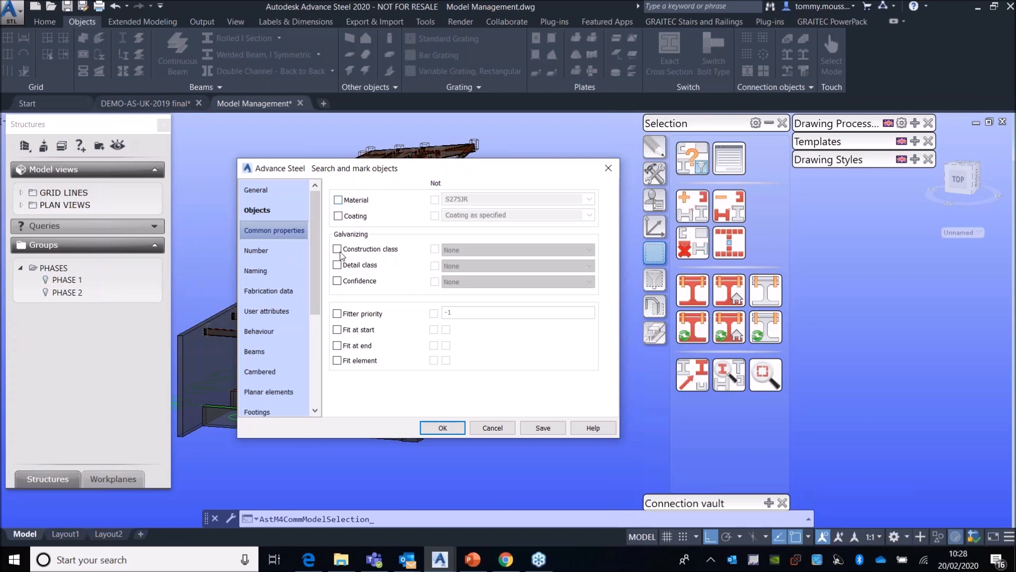
click(278, 274)
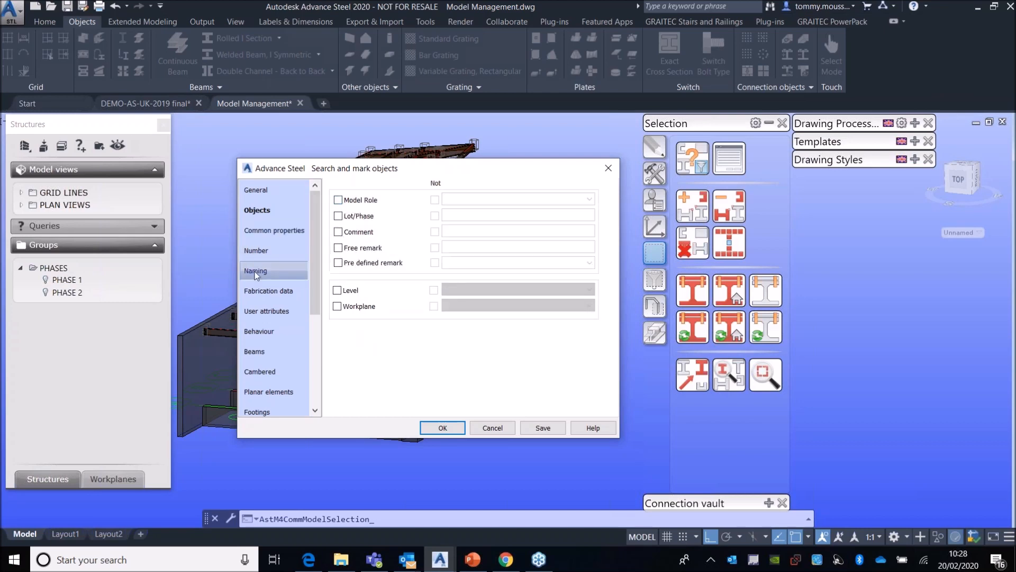
click(338, 199)
click(494, 199)
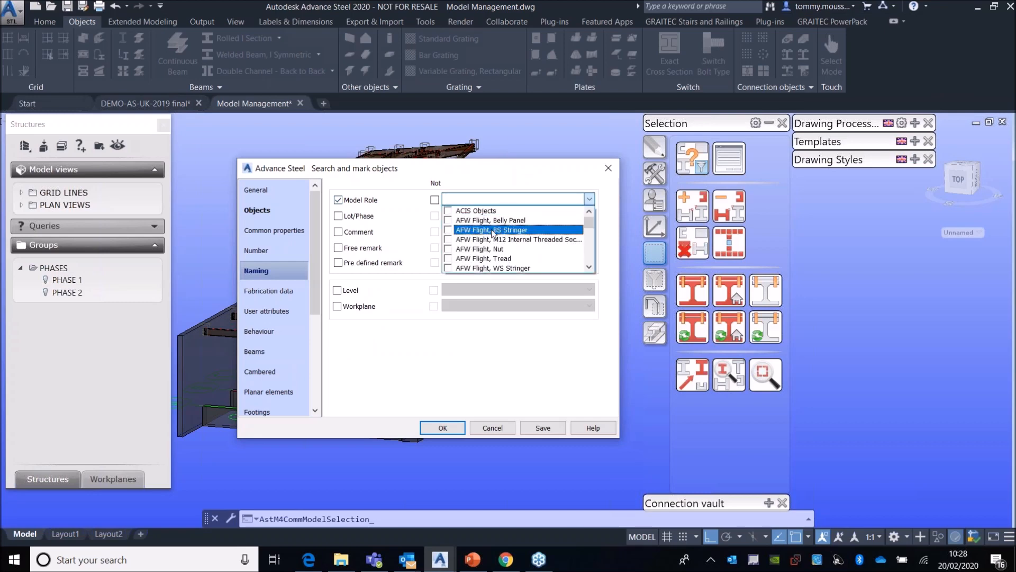
scroll(493, 232, down, 5)
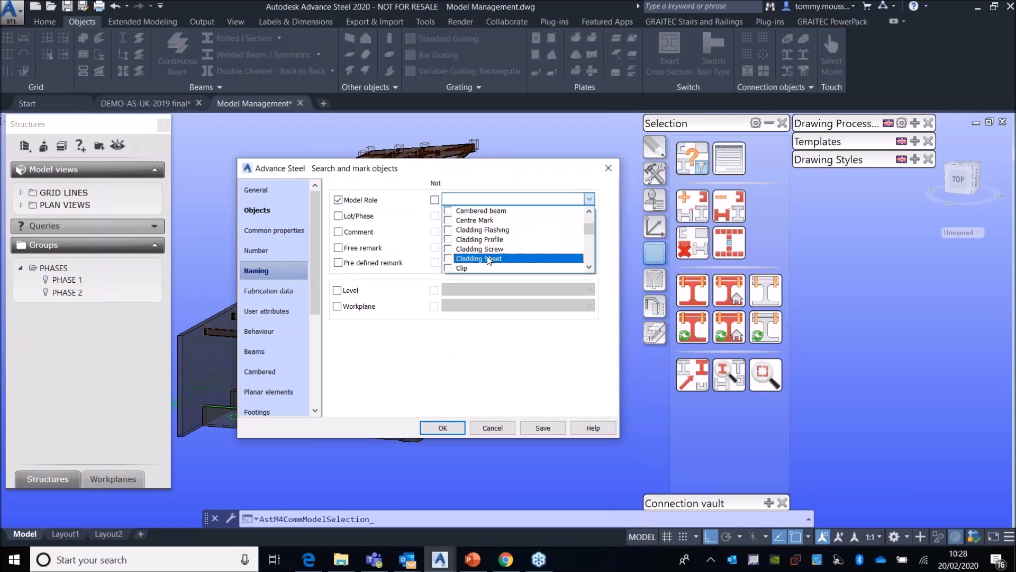
scroll(497, 247, down, 5)
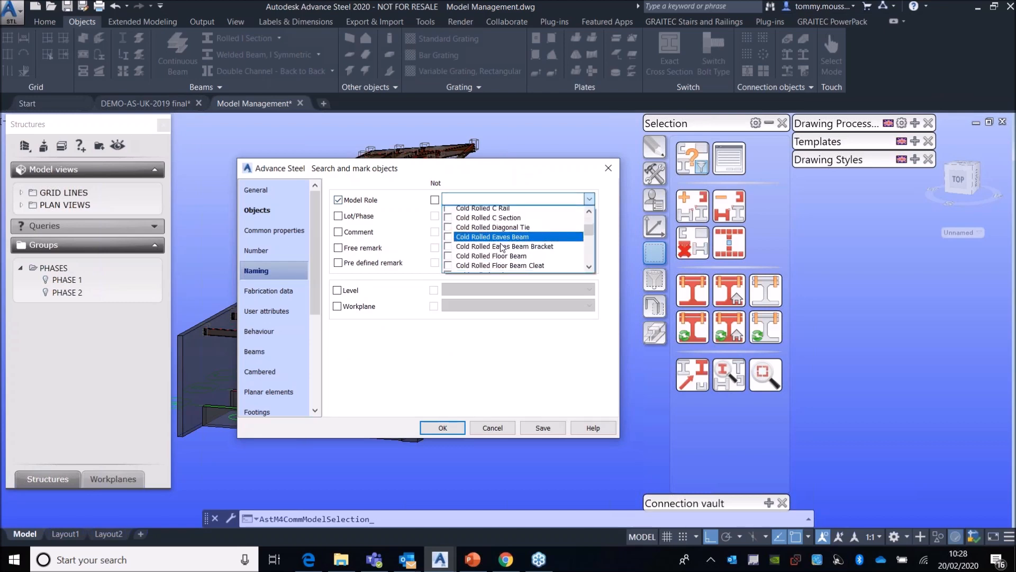
scroll(501, 247, down, 3)
key(Up)
key(Up)
key(Up)
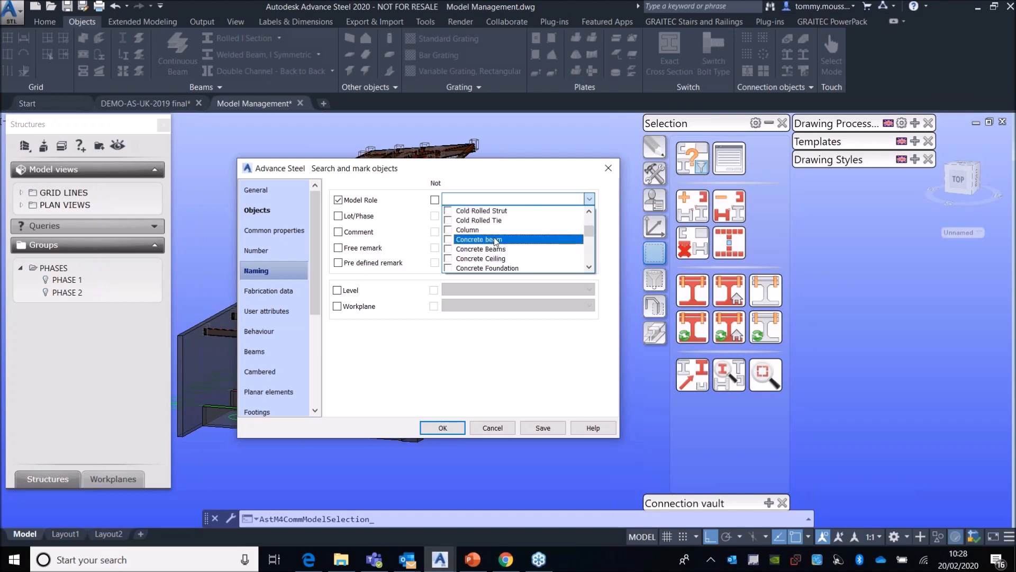
key(Return)
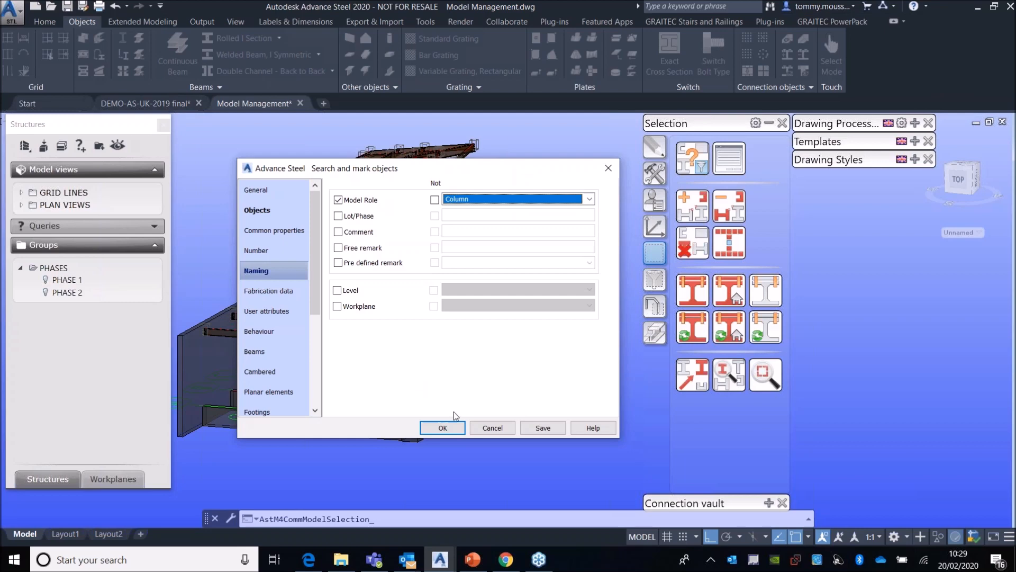
Step: Run the search to mark the matching columns in the model, and select the marked objects
click(453, 433)
click(542, 430)
click(442, 428)
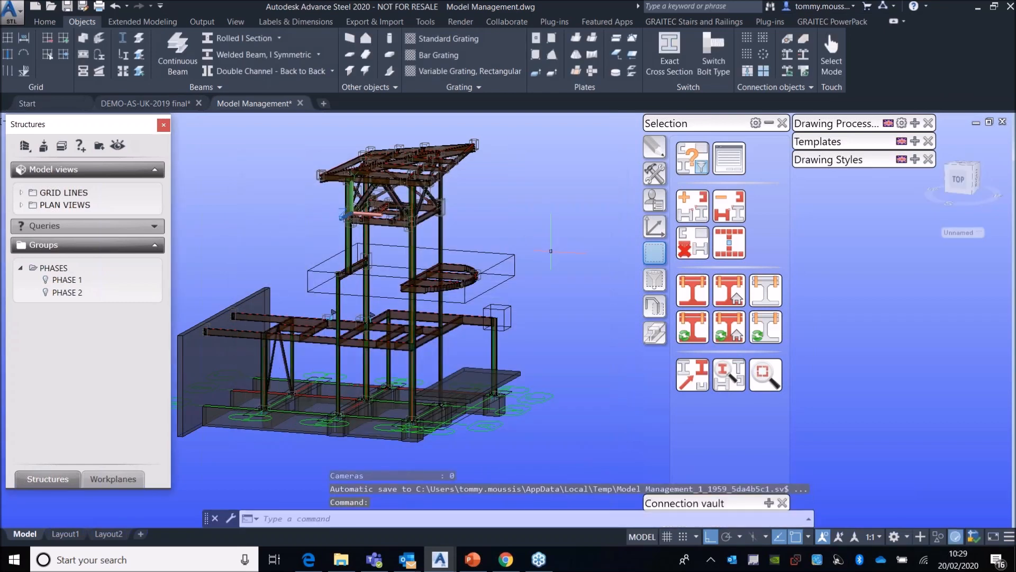
shift+middle_drag(580, 321, 568, 289)
click(729, 242)
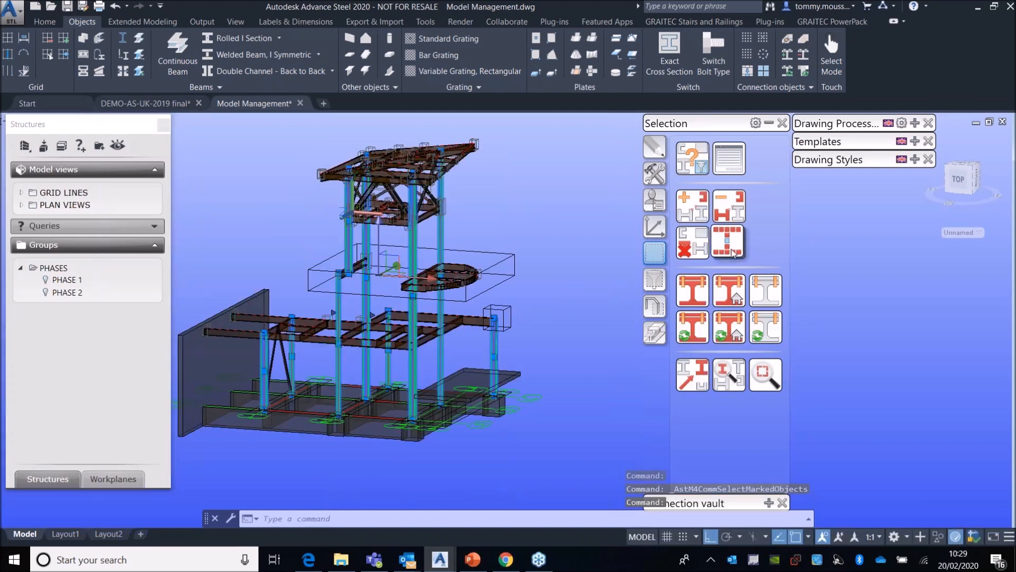
Step: Clear the column selection and marking, and reopen the Search filter's Naming criteria for the complete model
click(689, 171)
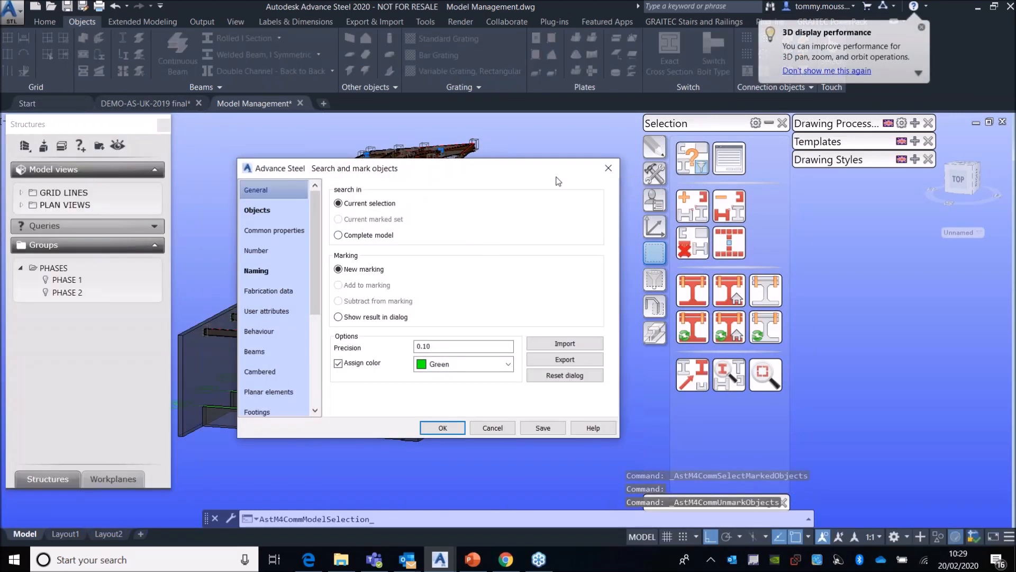
click(608, 168)
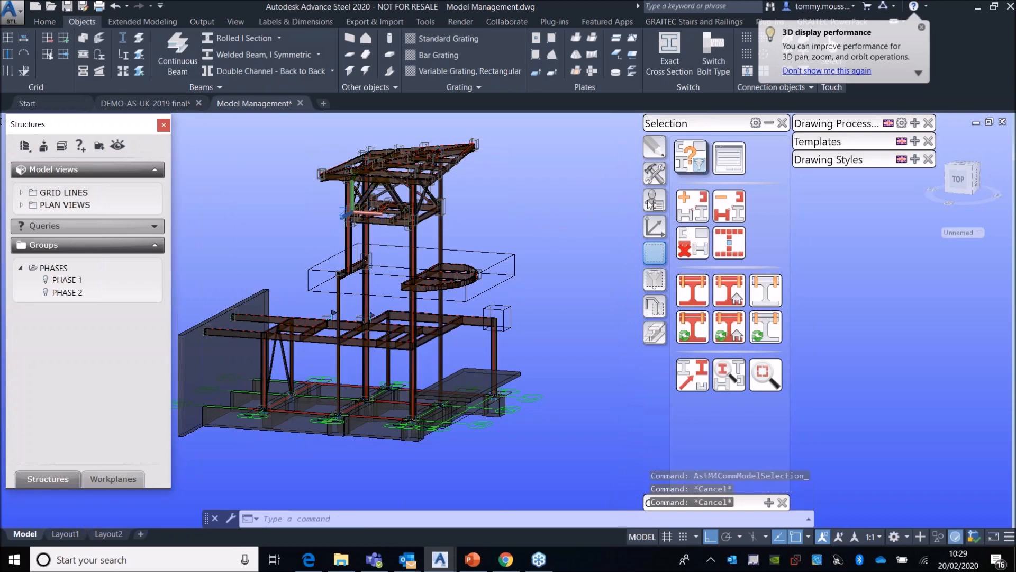
click(651, 204)
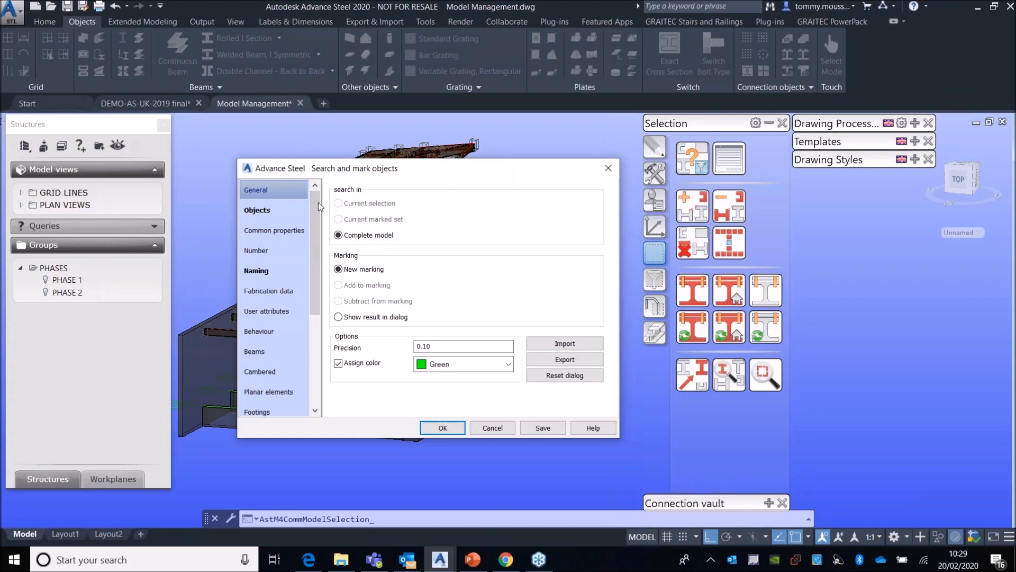
click(256, 270)
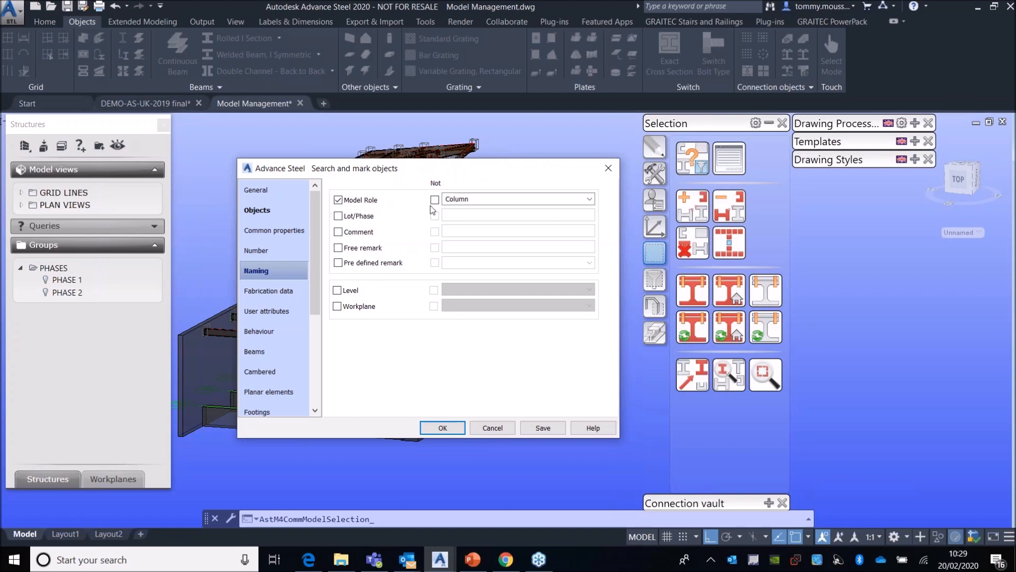
Step: Save the Column model role search as a query named COLUMN and run the search
click(545, 429)
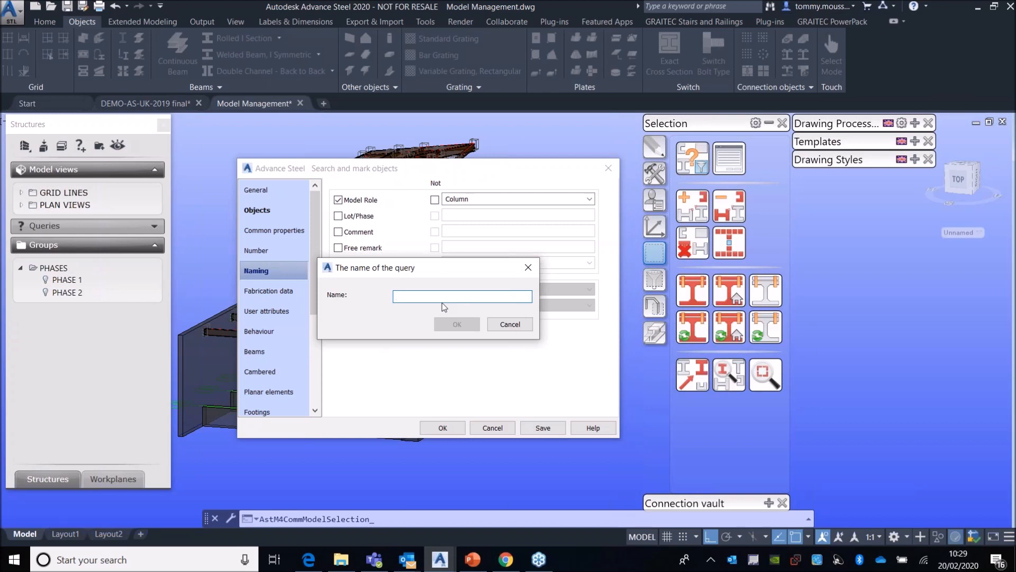
text(COLUMN)
click(456, 324)
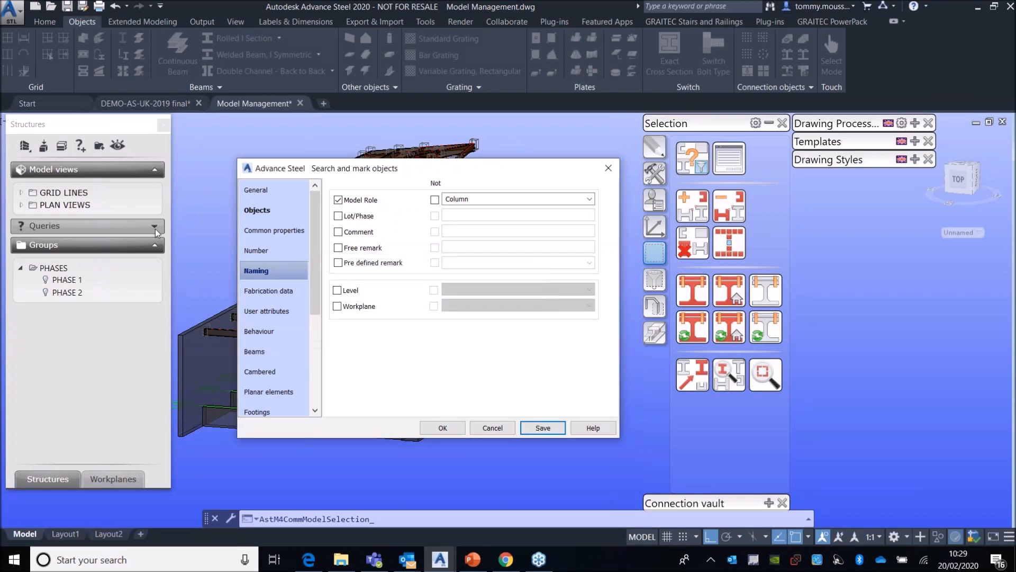
click(454, 426)
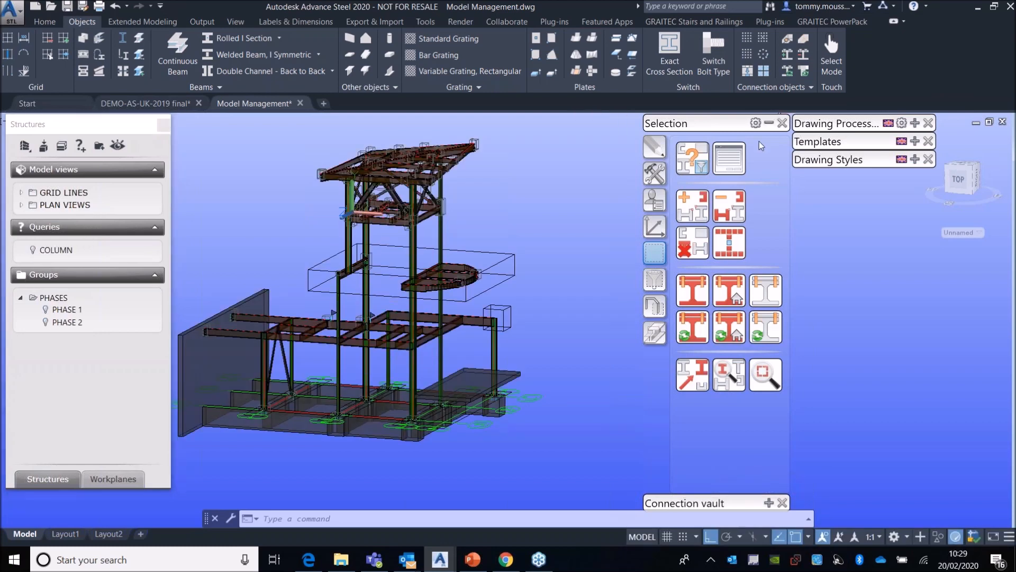
click(692, 158)
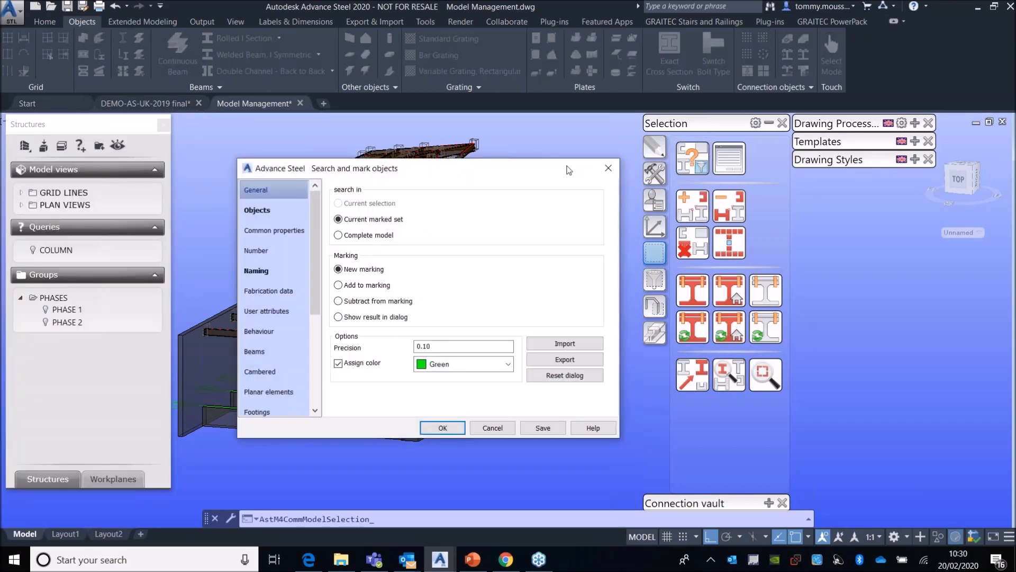
click(258, 210)
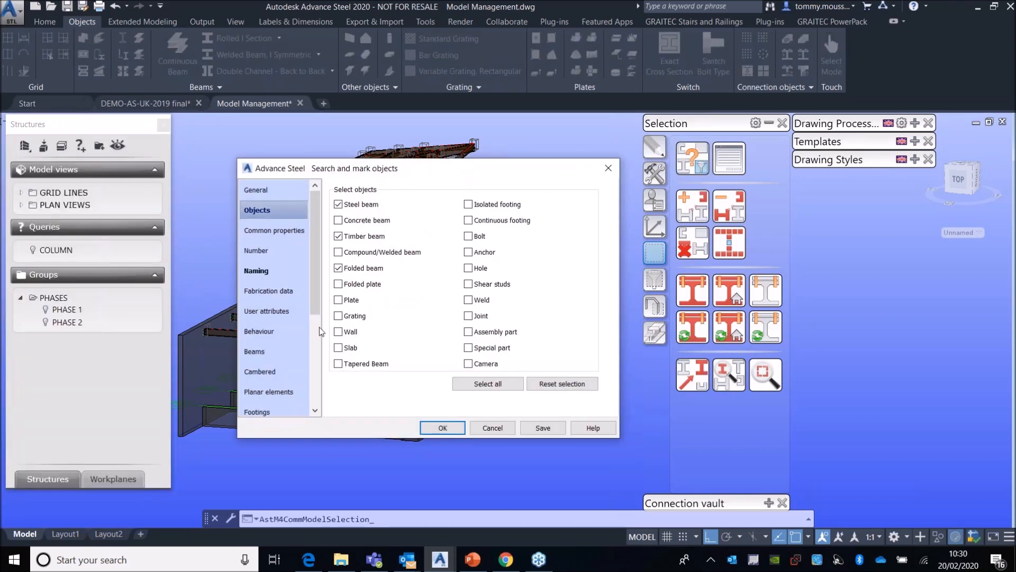
click(291, 269)
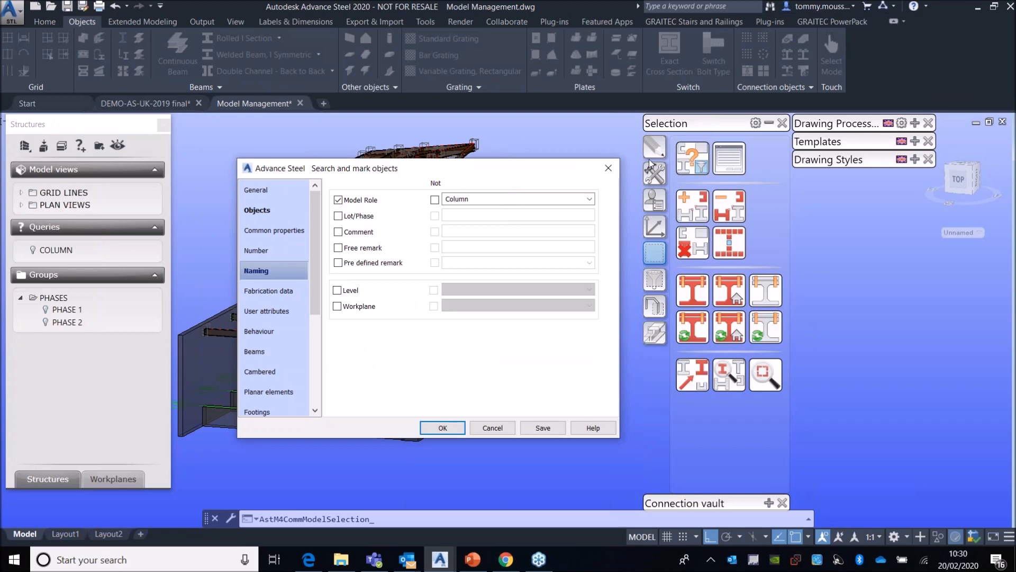
click(608, 168)
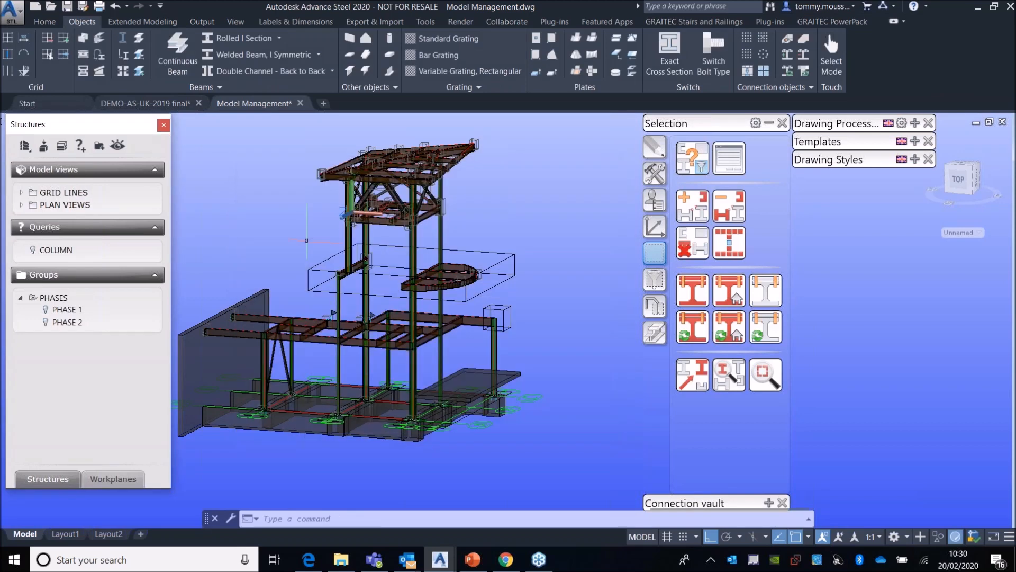
right_click(113, 248)
click(193, 257)
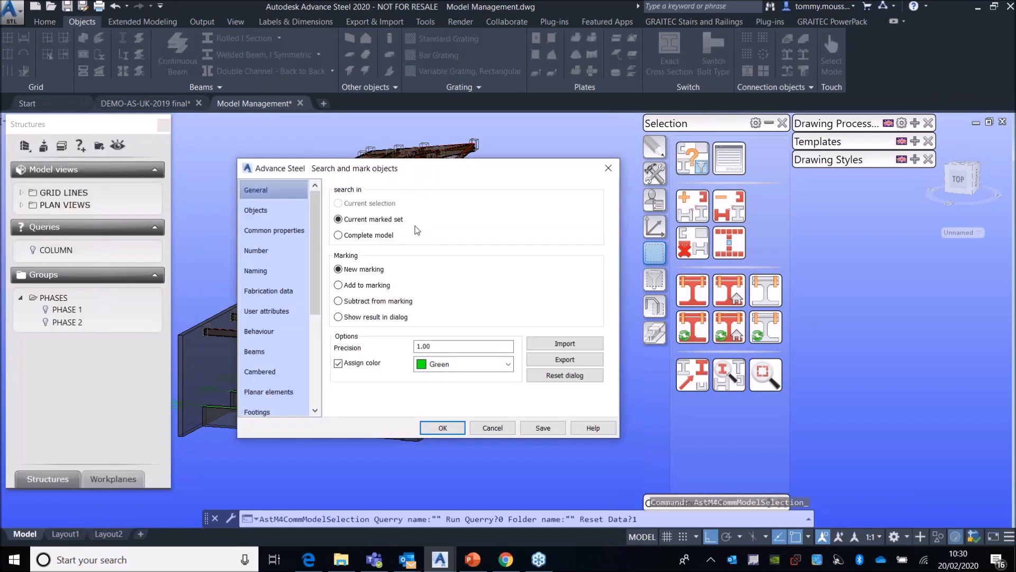
click(280, 216)
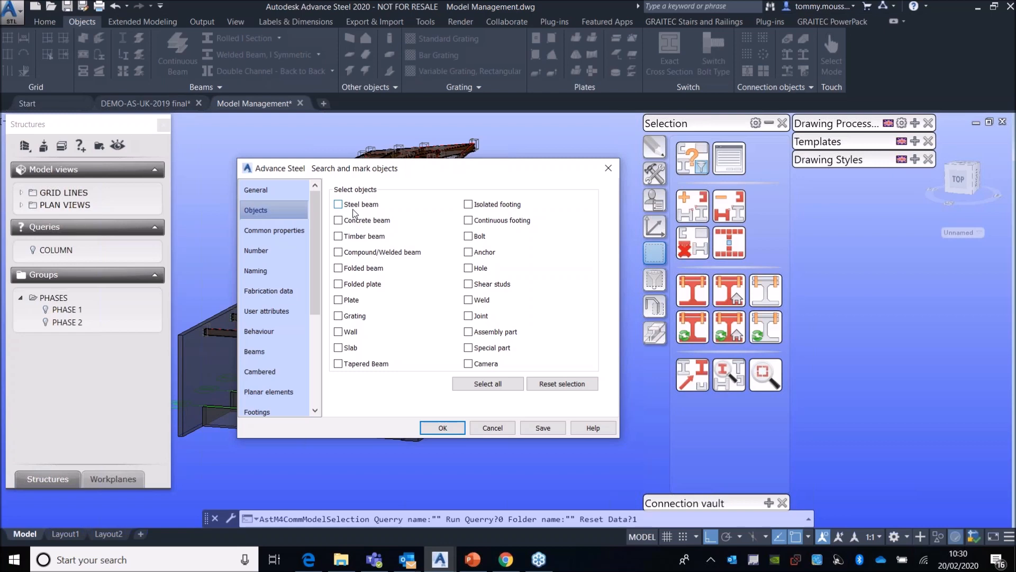
click(491, 428)
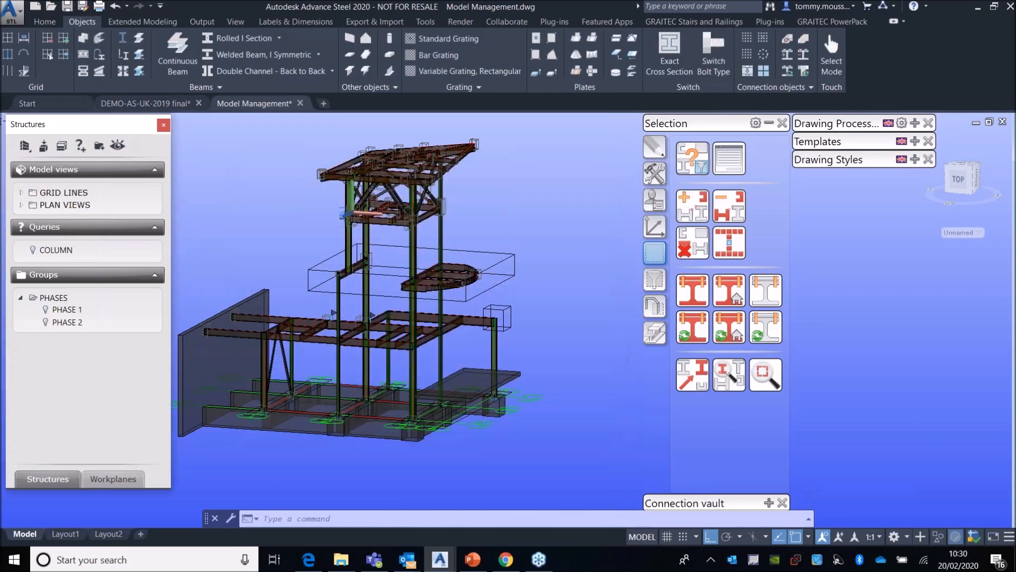
click(689, 162)
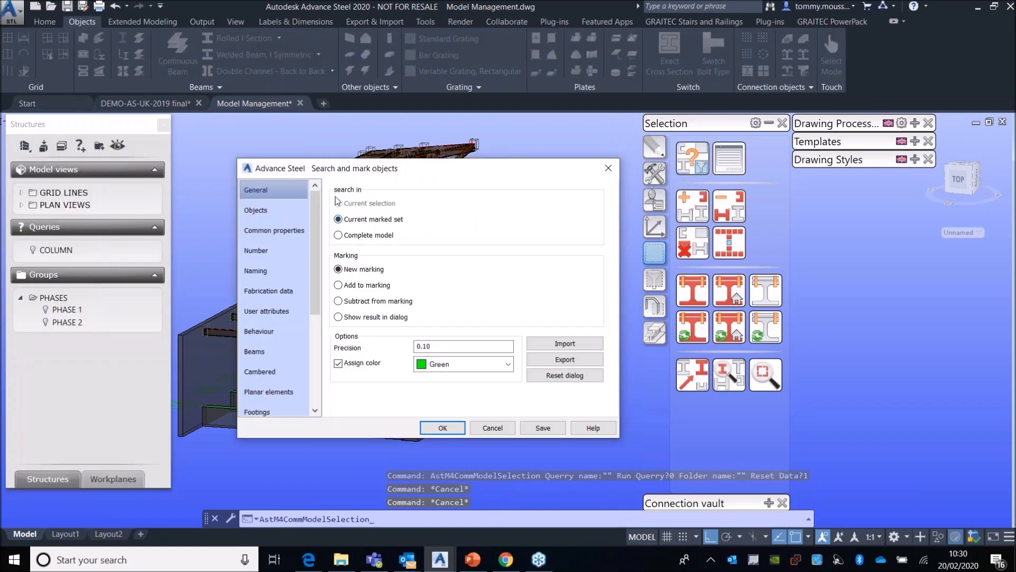
click(606, 168)
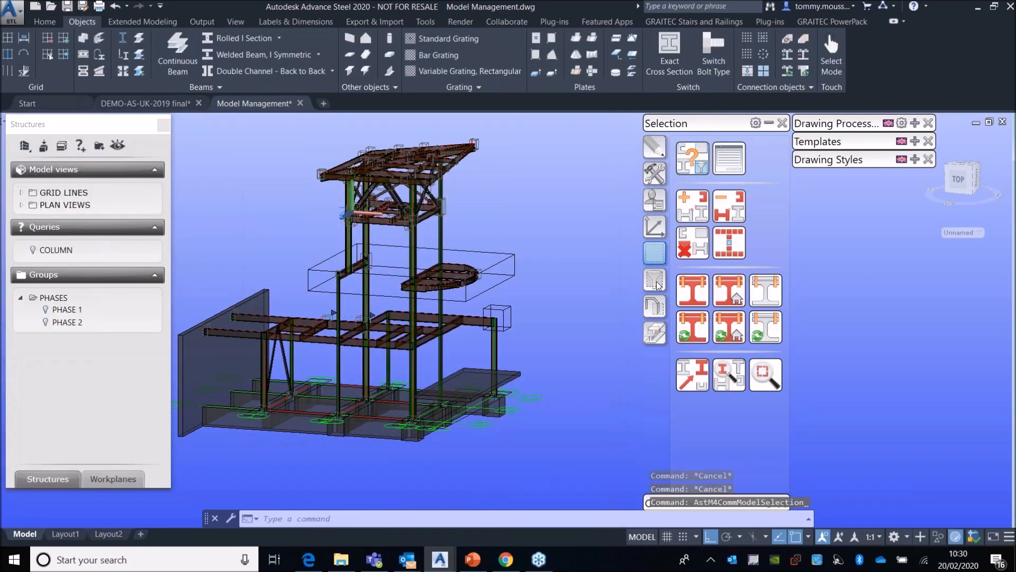
Step: Clear the marked objects and set a new search filter to find steel, timber and folded beams
click(686, 243)
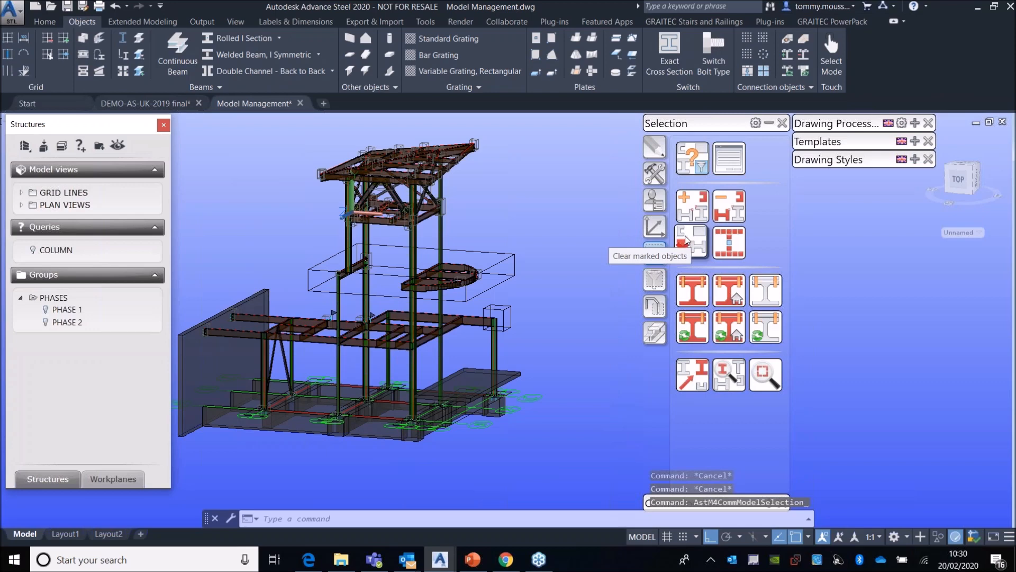
click(686, 170)
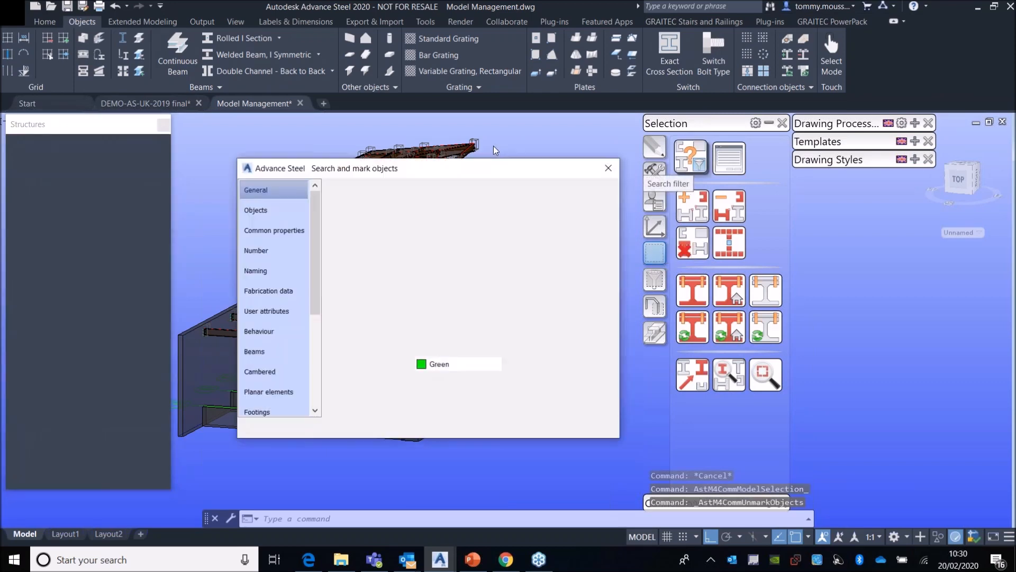
click(269, 211)
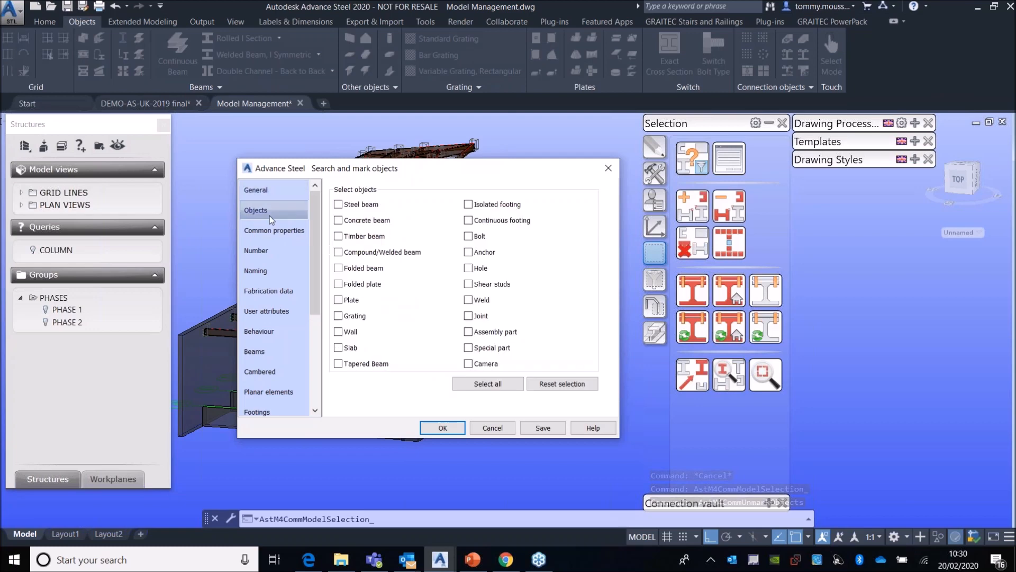
click(338, 236)
click(338, 268)
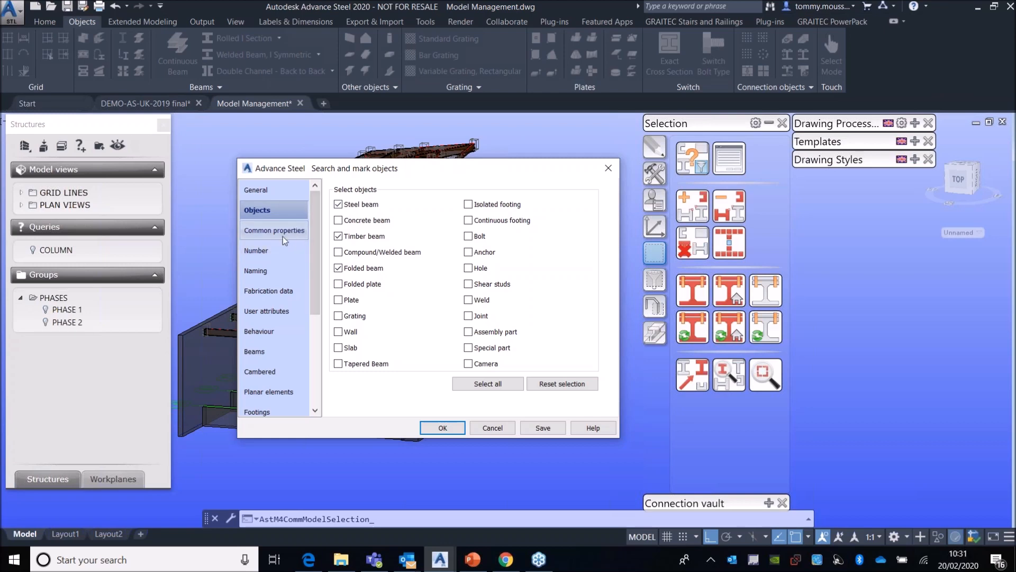
Step: Restrict the search to the Beam model role and mark the matching objects in the model
click(275, 271)
click(338, 199)
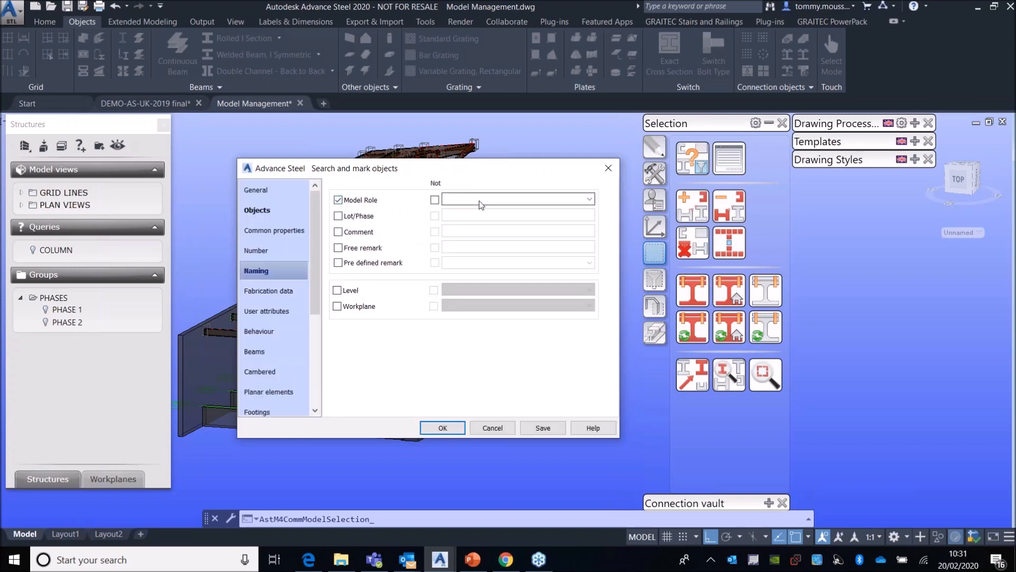
click(478, 201)
scroll(490, 233, down, 8)
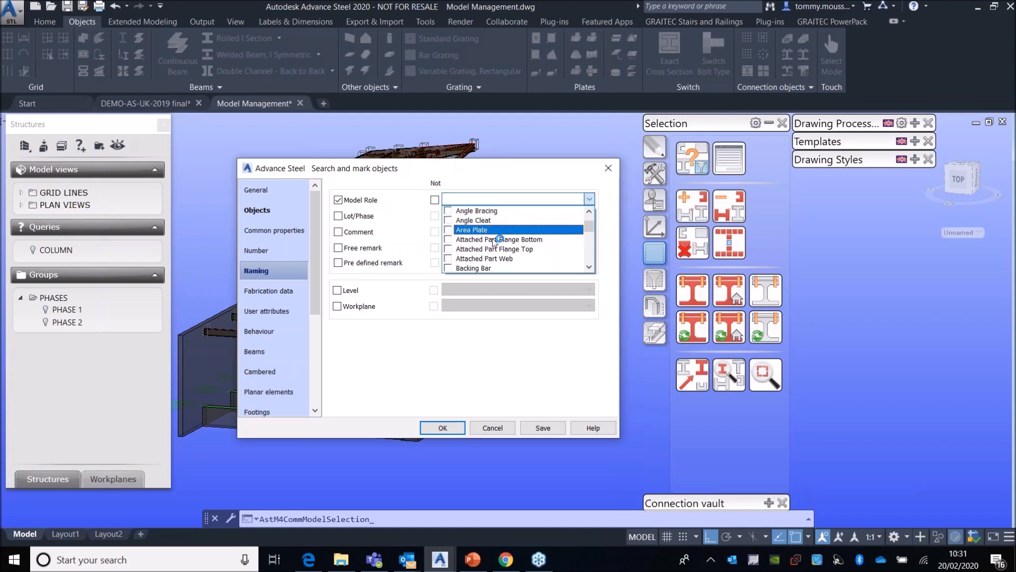
click(468, 249)
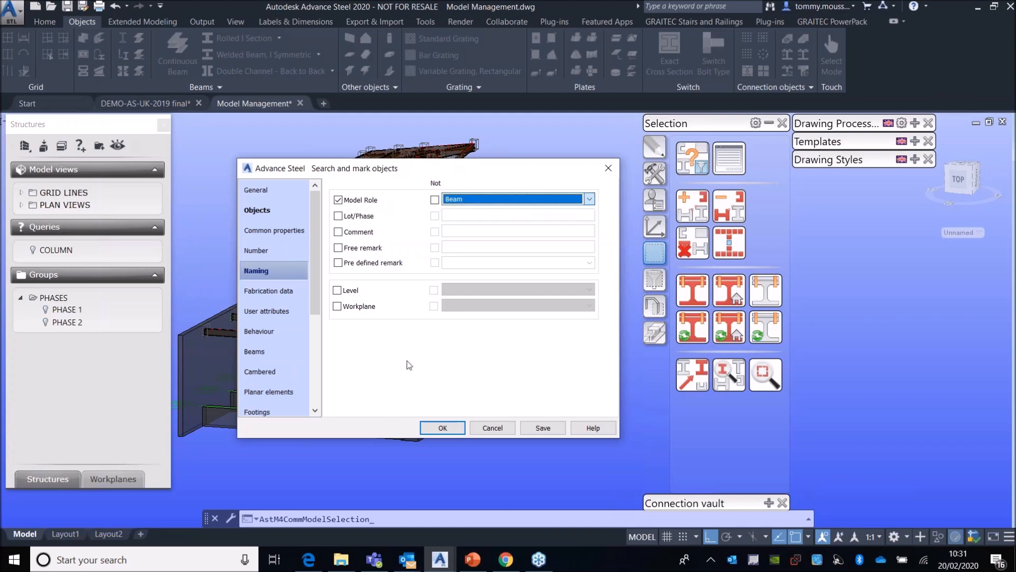
click(443, 428)
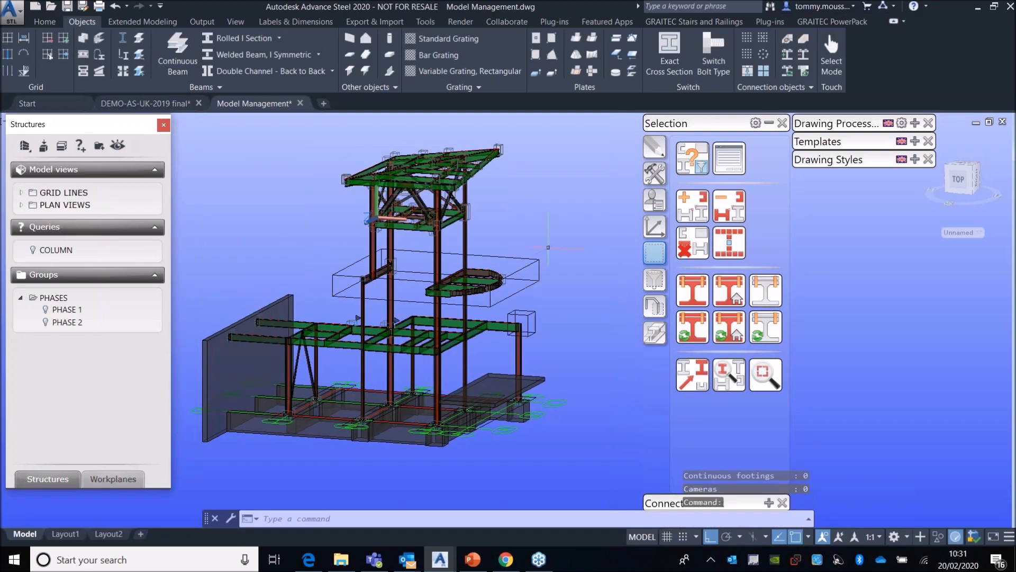
shift+middle_drag(547, 247, 494, 267)
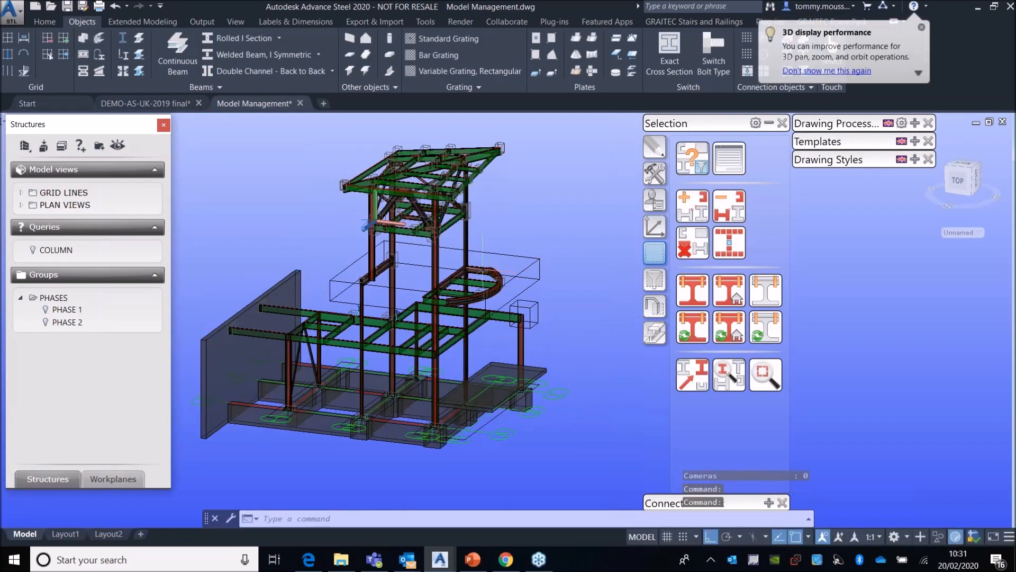
scroll(493, 267, up, 2)
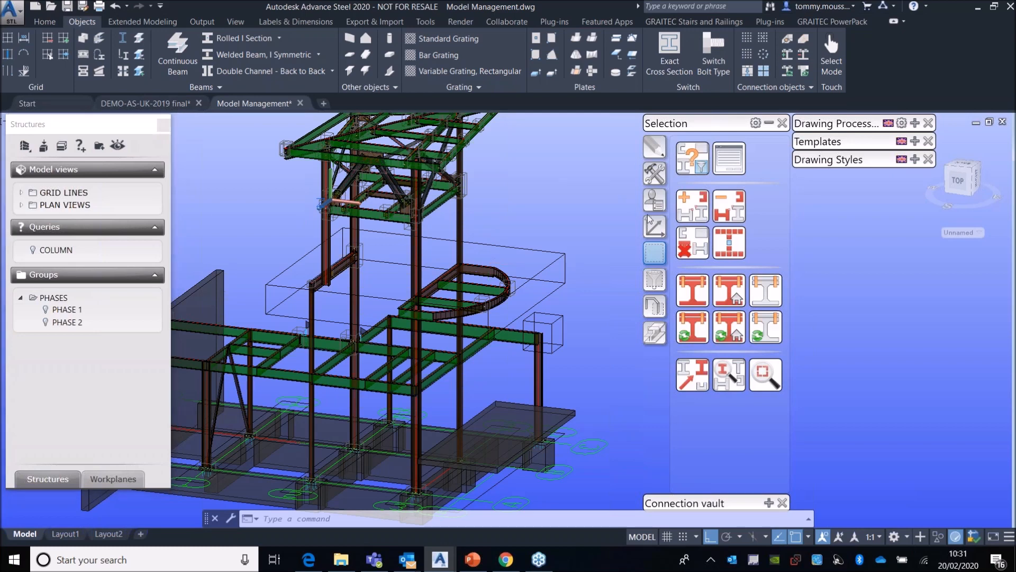
Step: Clear the marking, save the Beam model role search as a query named BEAM, and run it
click(700, 238)
click(692, 158)
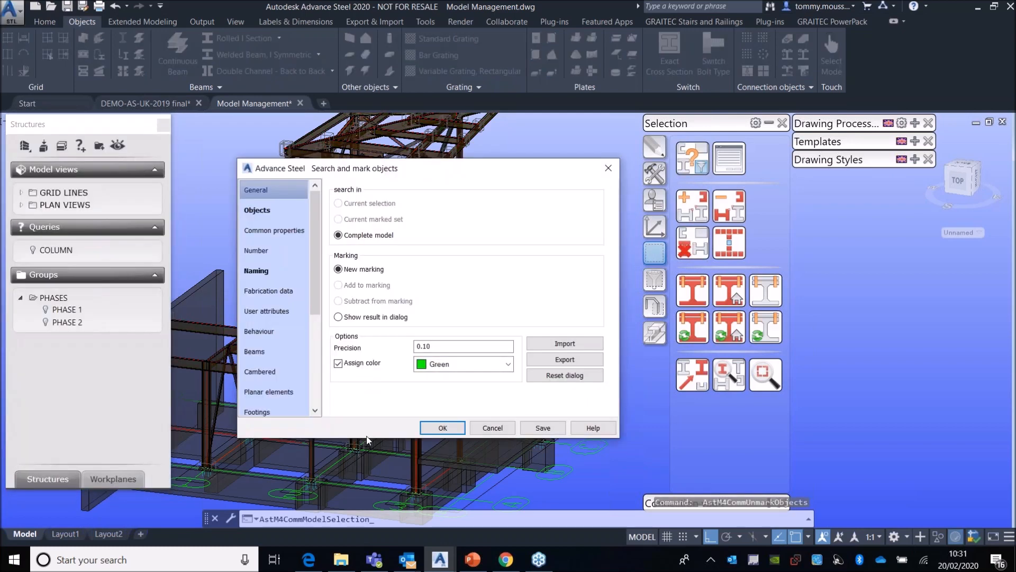
click(289, 271)
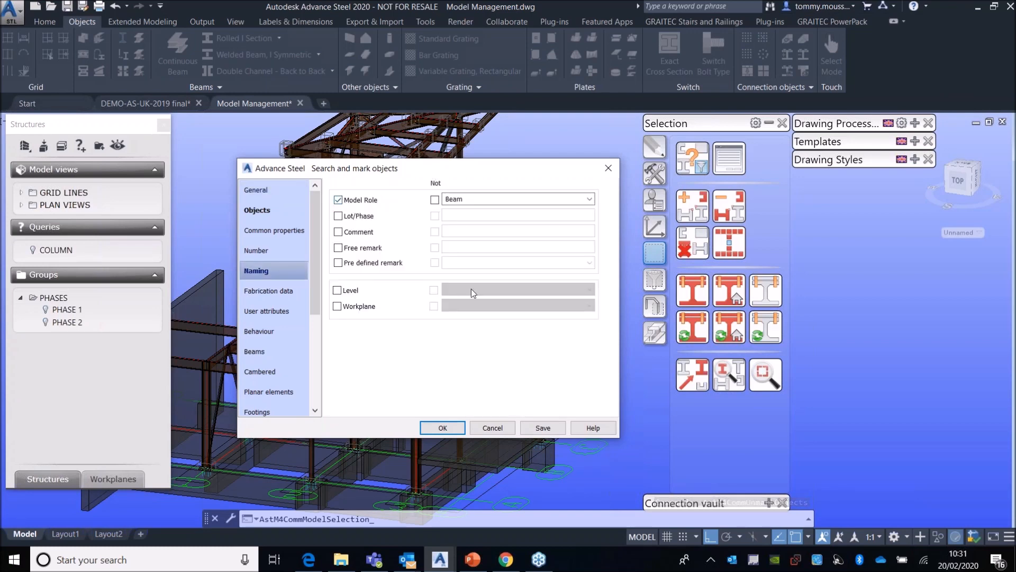
click(543, 427)
text(BEAM)
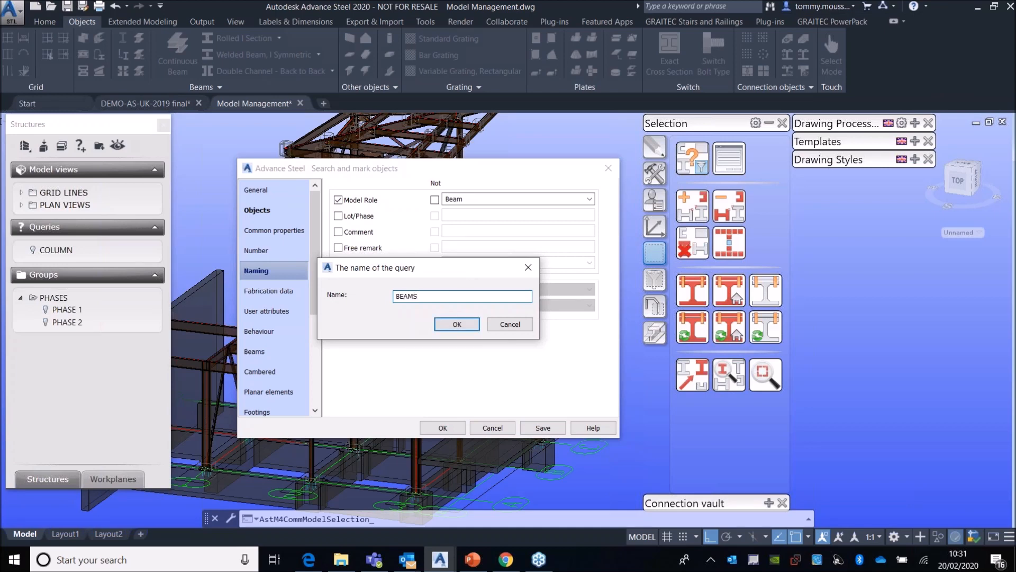
click(459, 325)
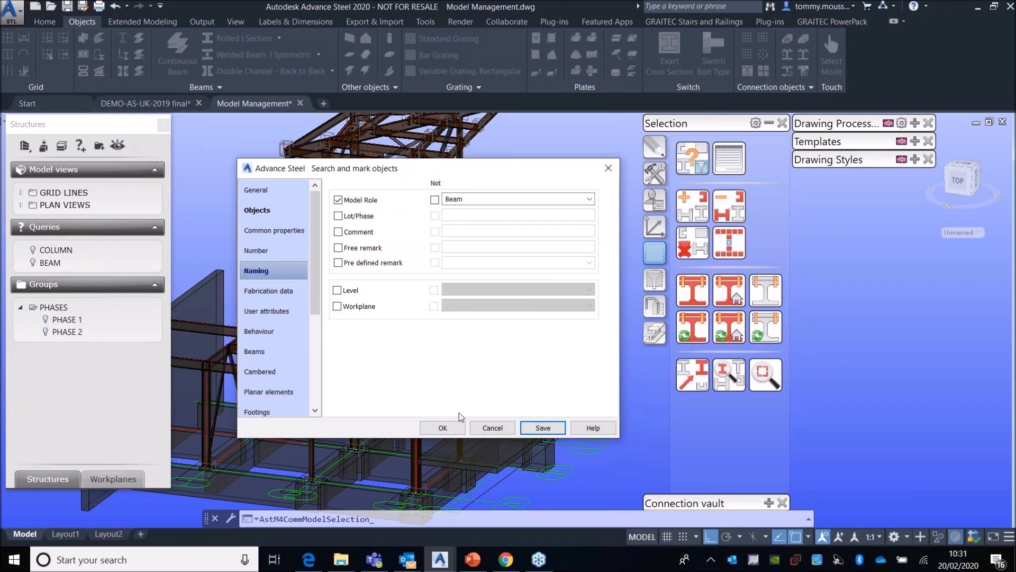
click(453, 430)
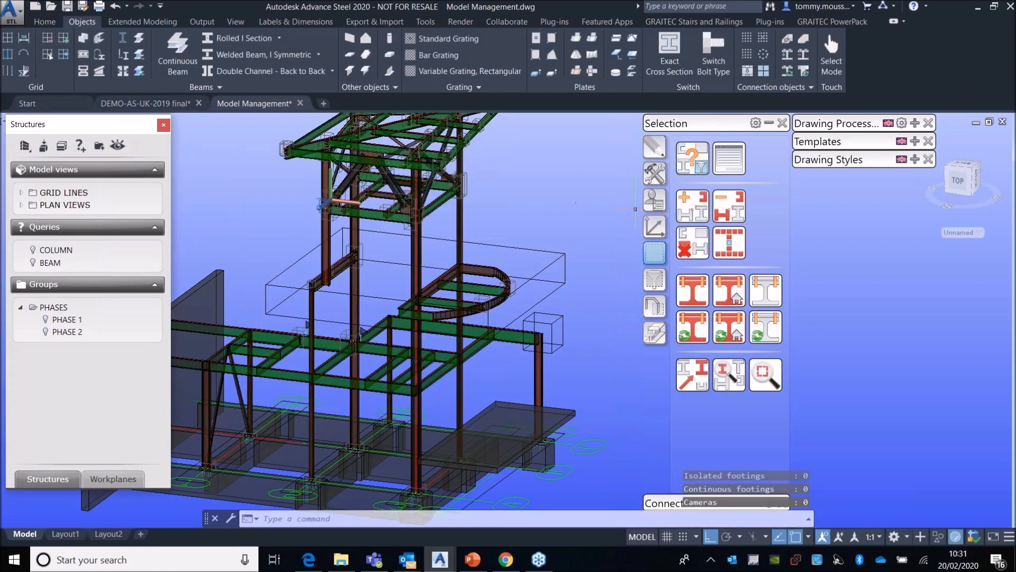
Step: Clear the marked objects and test the BEAM query by isolating its members and restoring the full model display
click(699, 247)
click(34, 263)
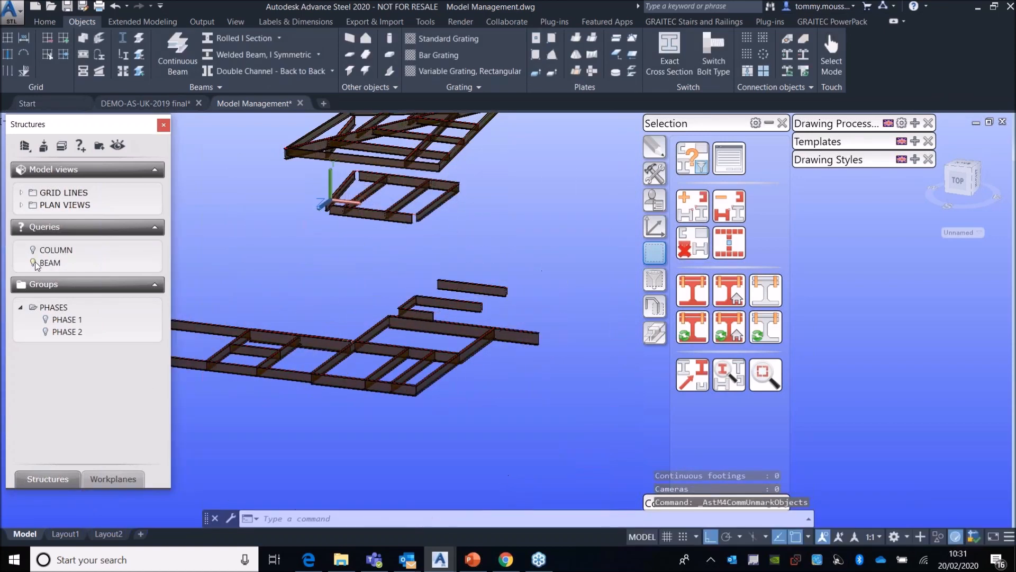
click(34, 263)
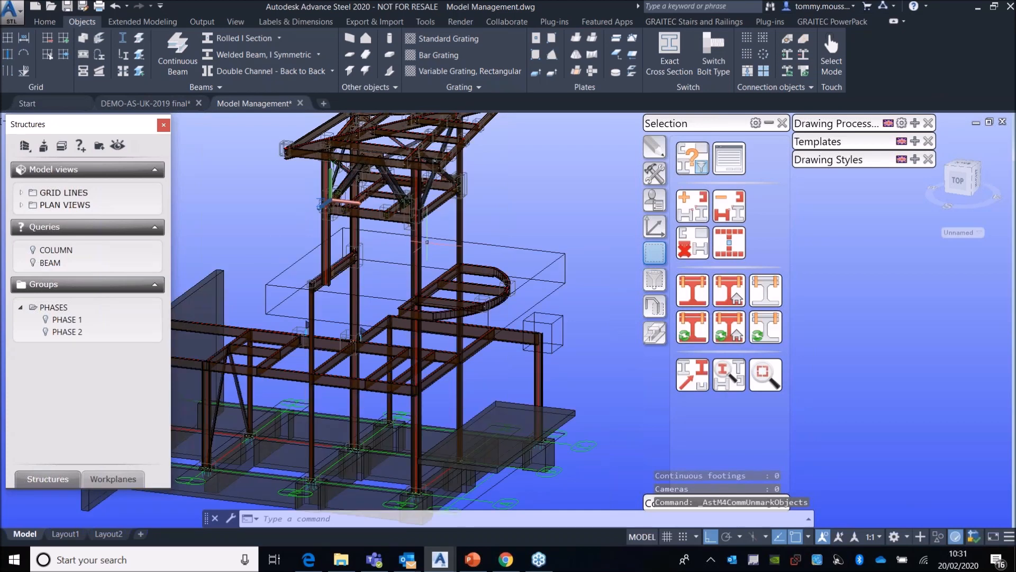
middle_drag(496, 270, 462, 262)
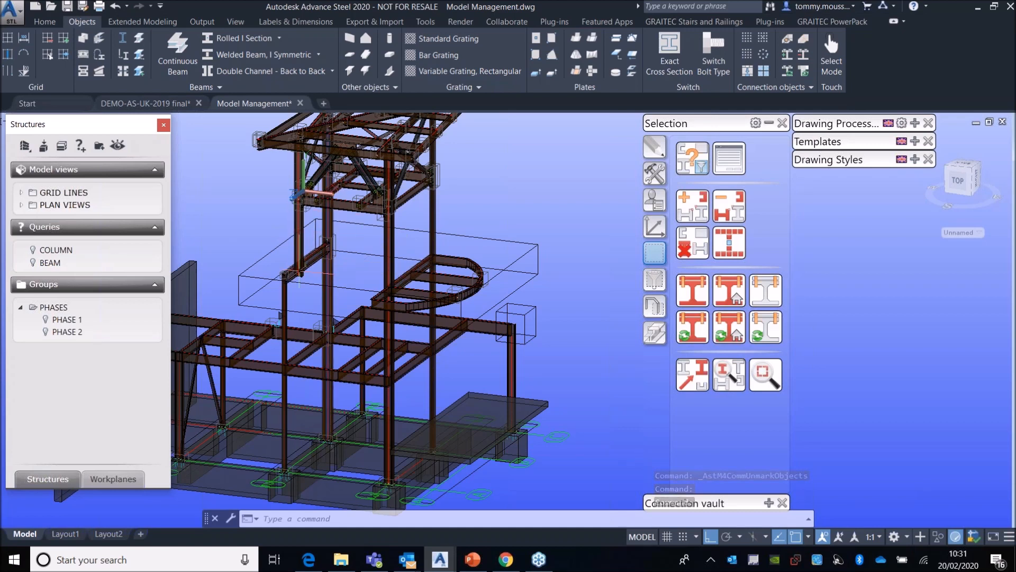
Step: Change the search filter's model role from Beam to None and mark the matching objects in the model
click(704, 162)
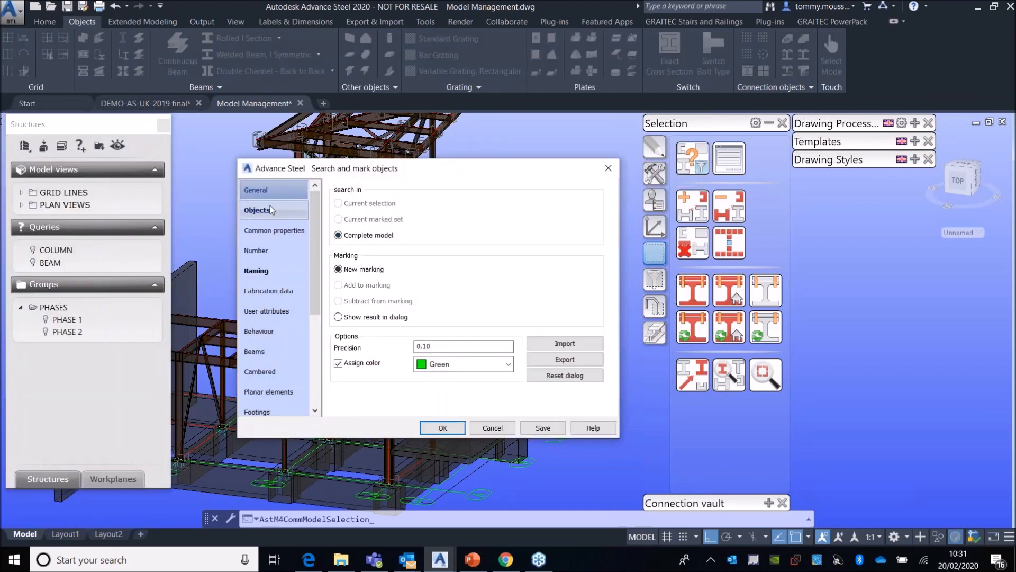
click(269, 208)
click(277, 274)
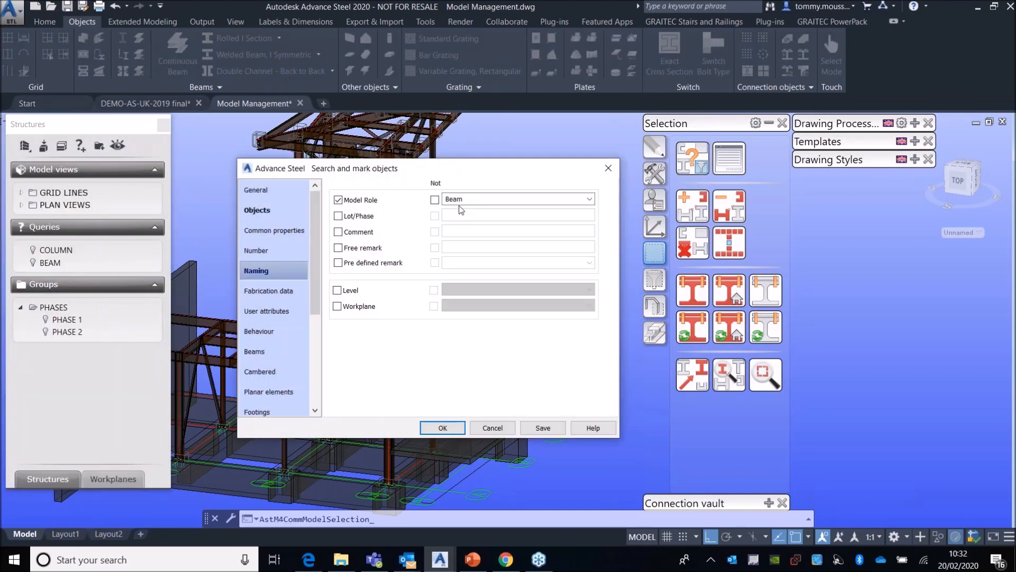
click(496, 201)
scroll(485, 264, down, 5)
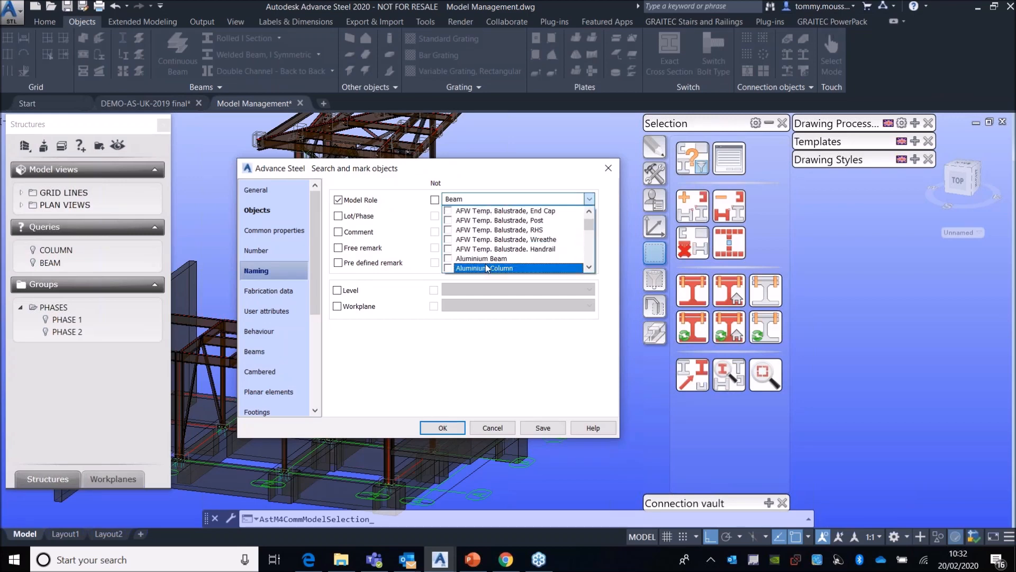
scroll(485, 263, down, 5)
click(477, 250)
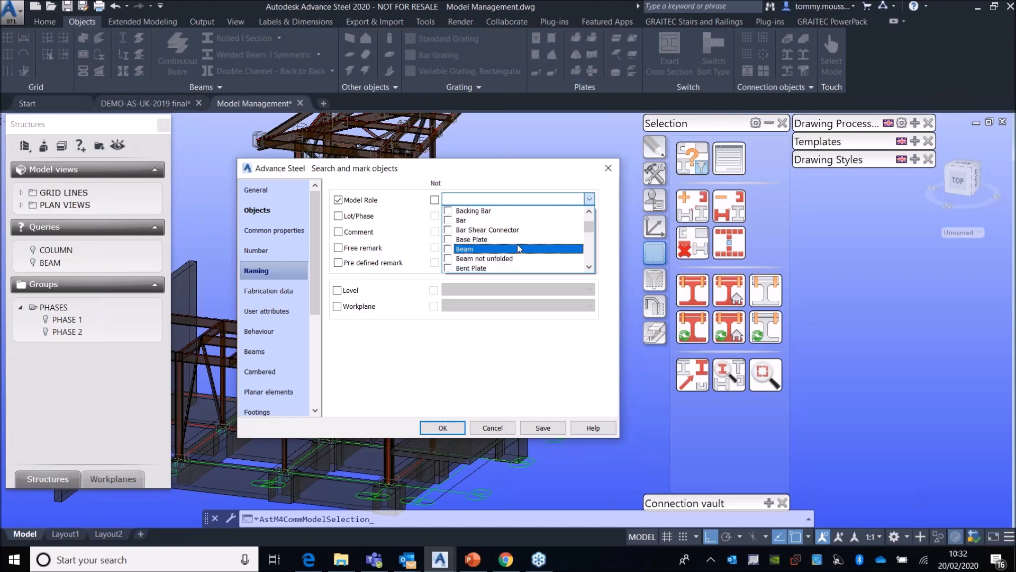
scroll(537, 237, up, 1)
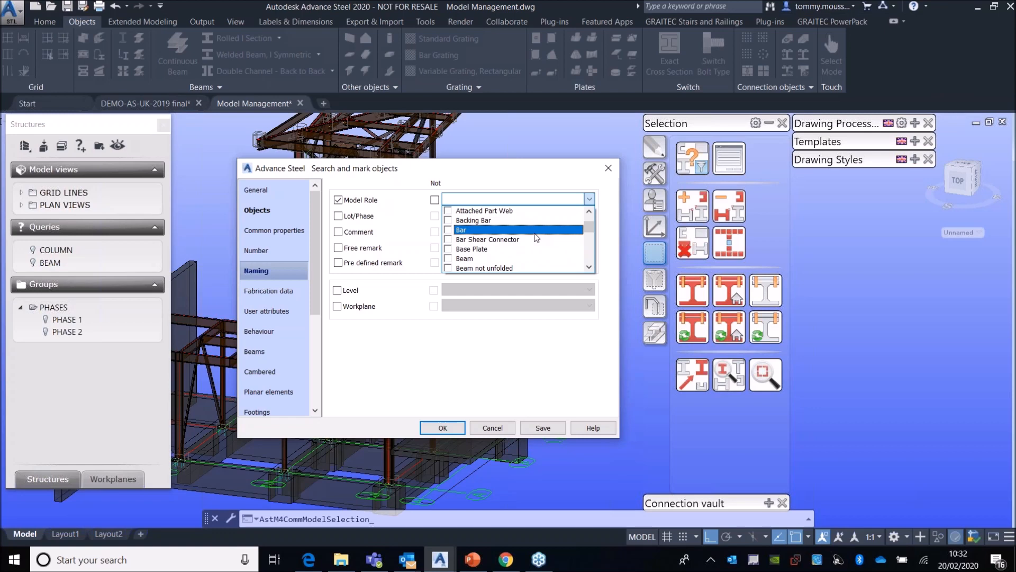
scroll(529, 246, down, 15)
scroll(521, 257, down, 6)
scroll(507, 252, down, 10)
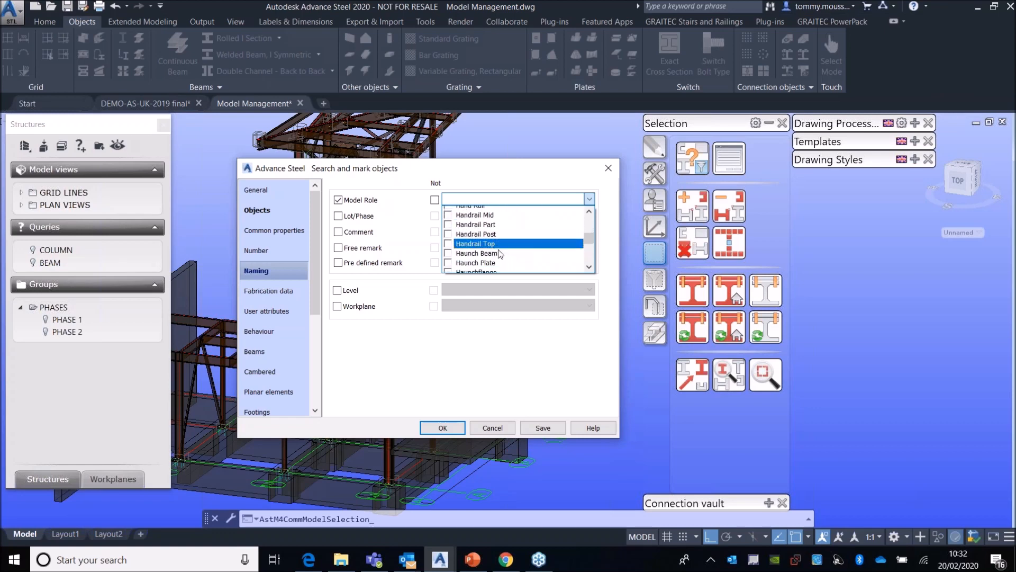
scroll(495, 254, down, 5)
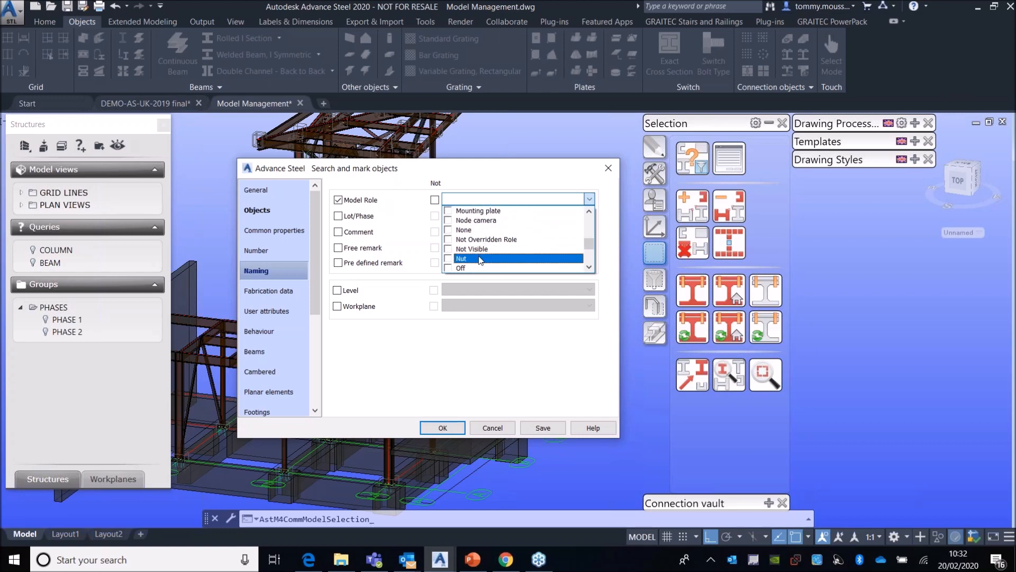
click(384, 384)
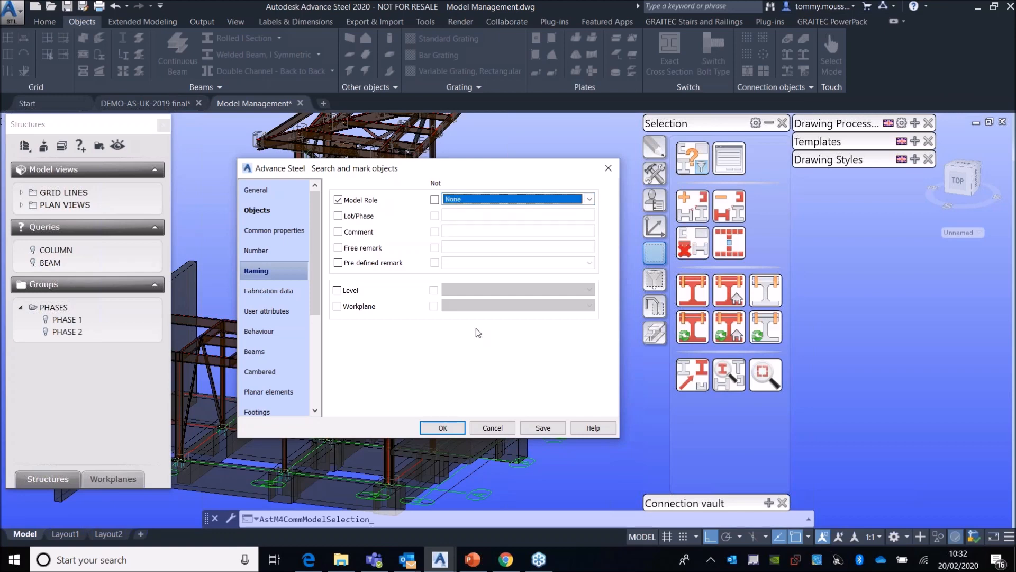
click(435, 432)
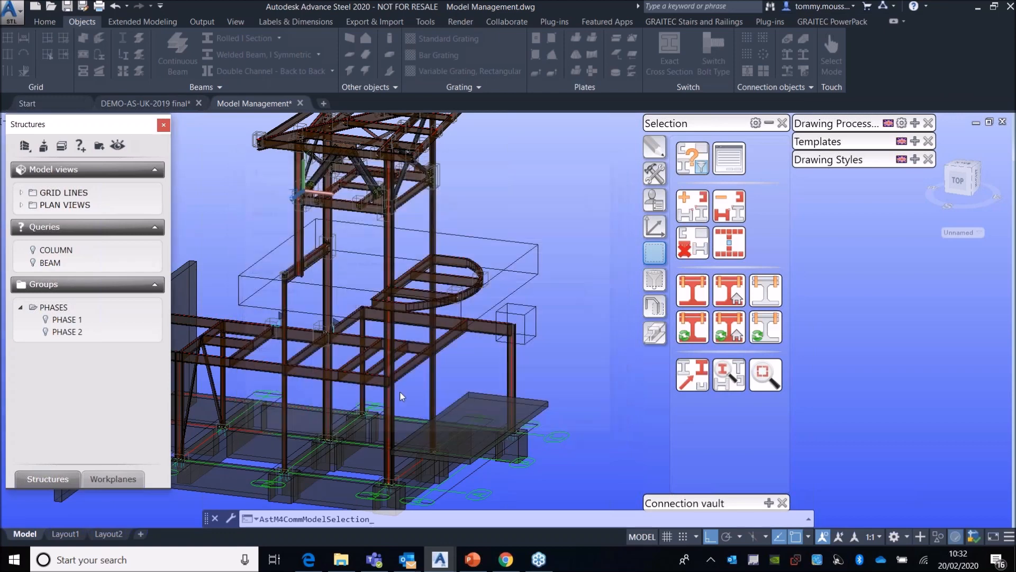
scroll(314, 220, up, 2)
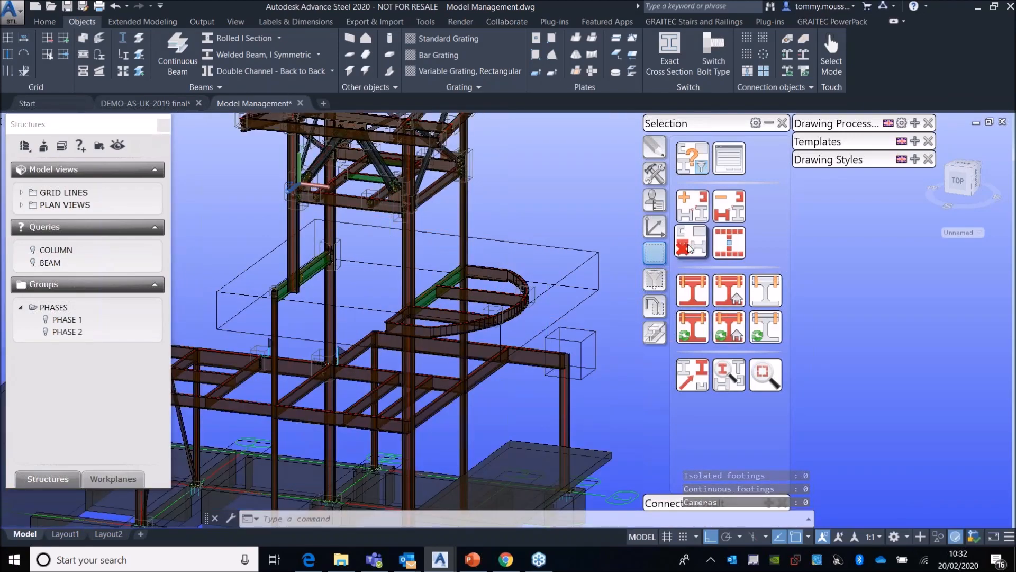
Step: Clear the marking, save the None model role search as a query named NONE, and isolate its members
click(691, 157)
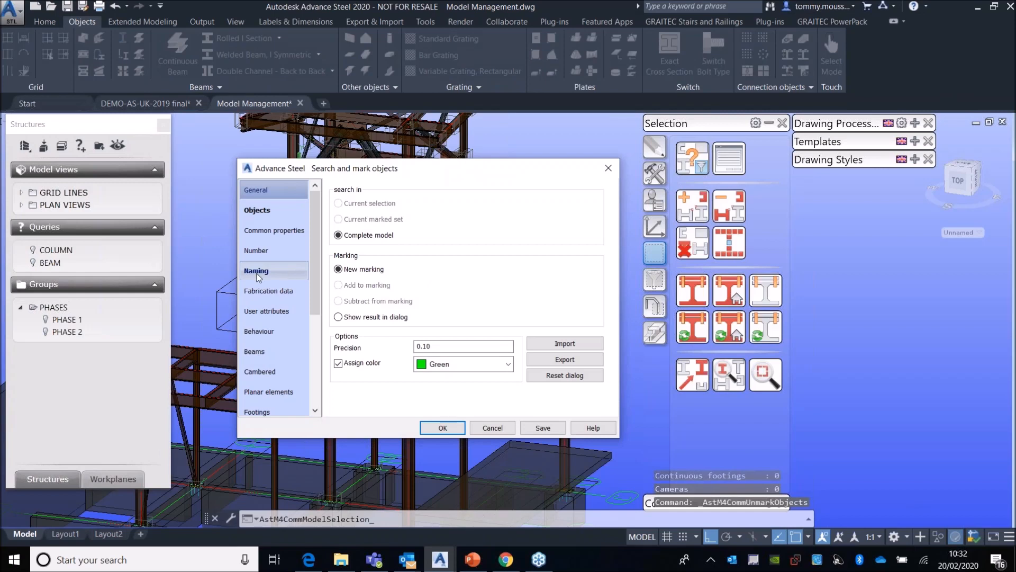
click(543, 427)
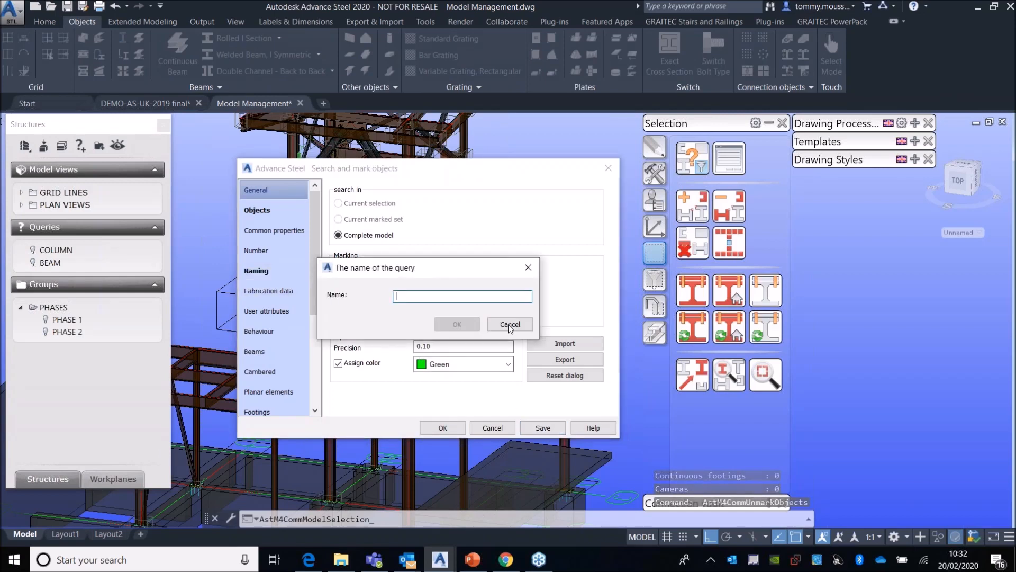
text(NONE)
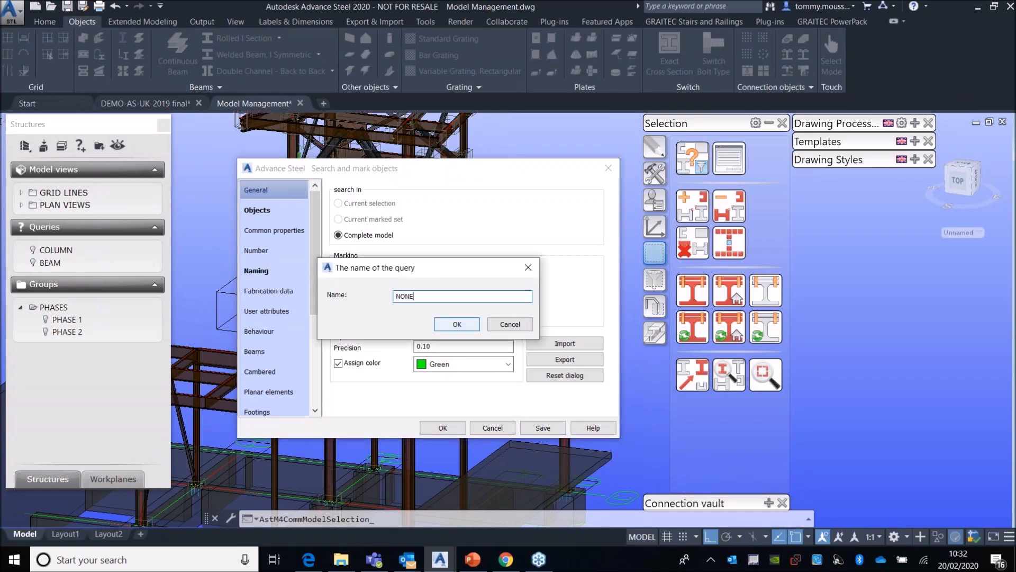
click(456, 324)
click(443, 428)
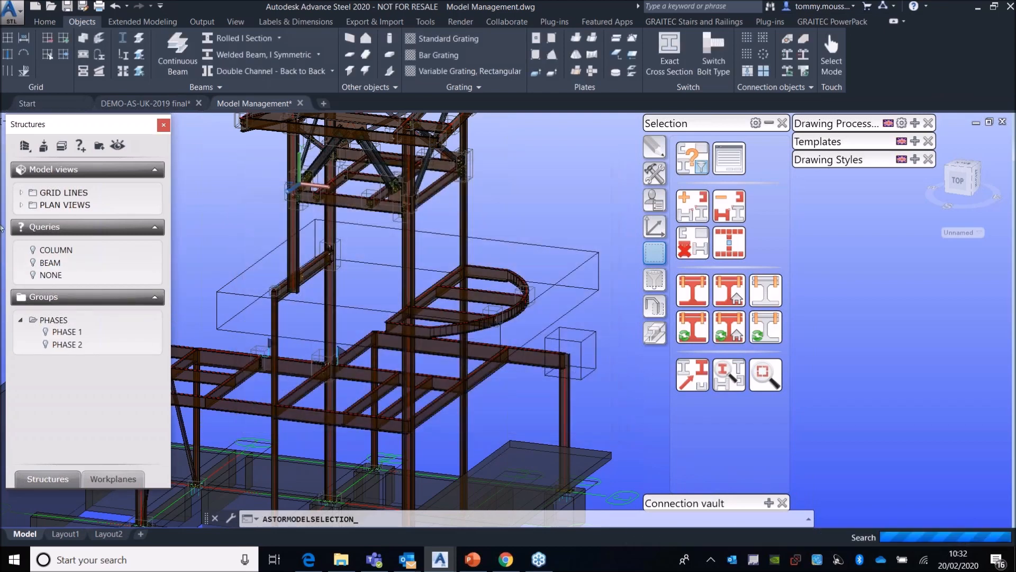
click(34, 276)
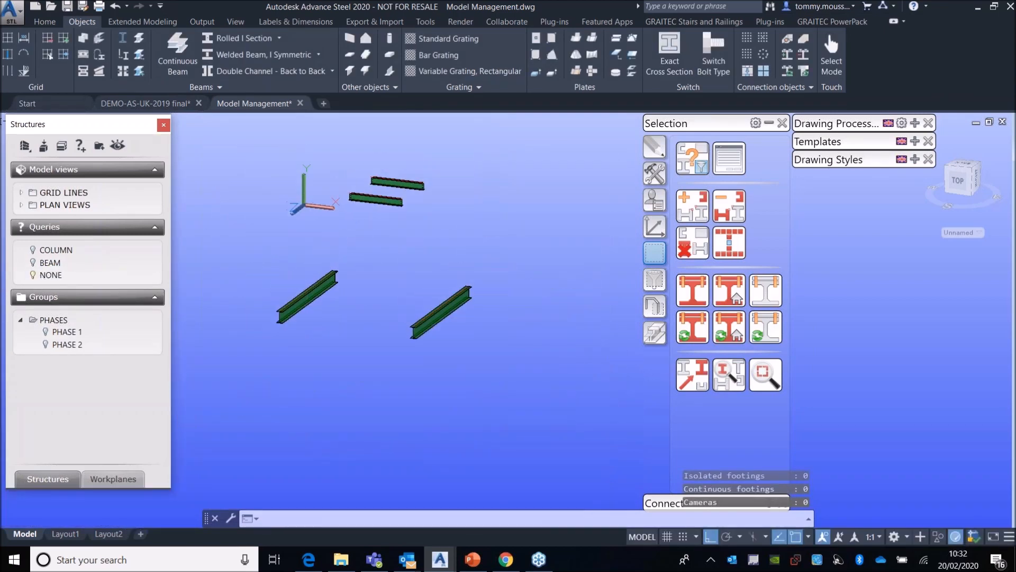
Step: Assign the Beam model role to all four isolated members, then restore the full model display
click(387, 190)
click(376, 199)
click(307, 298)
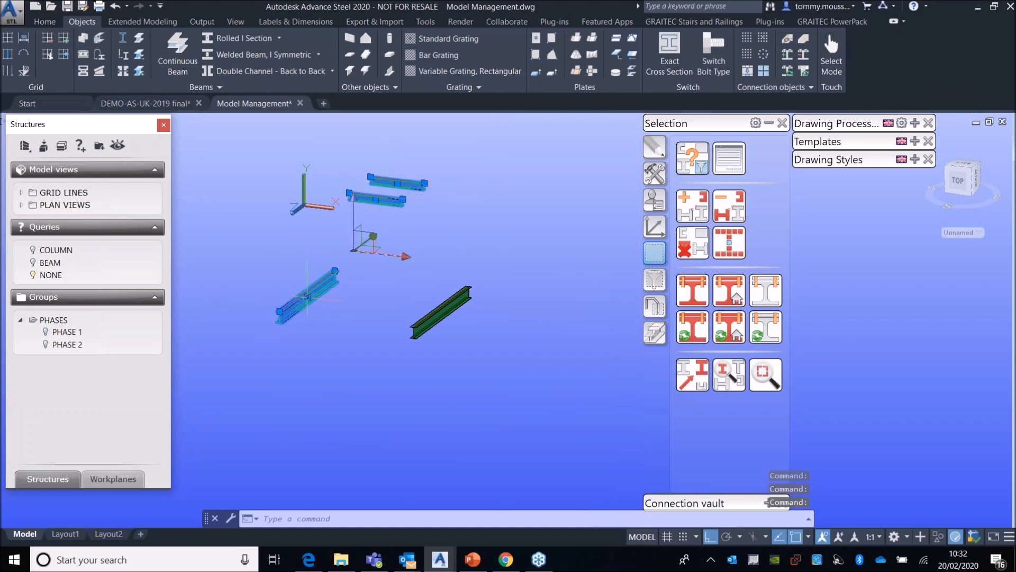
click(441, 314)
right_click(504, 312)
click(558, 358)
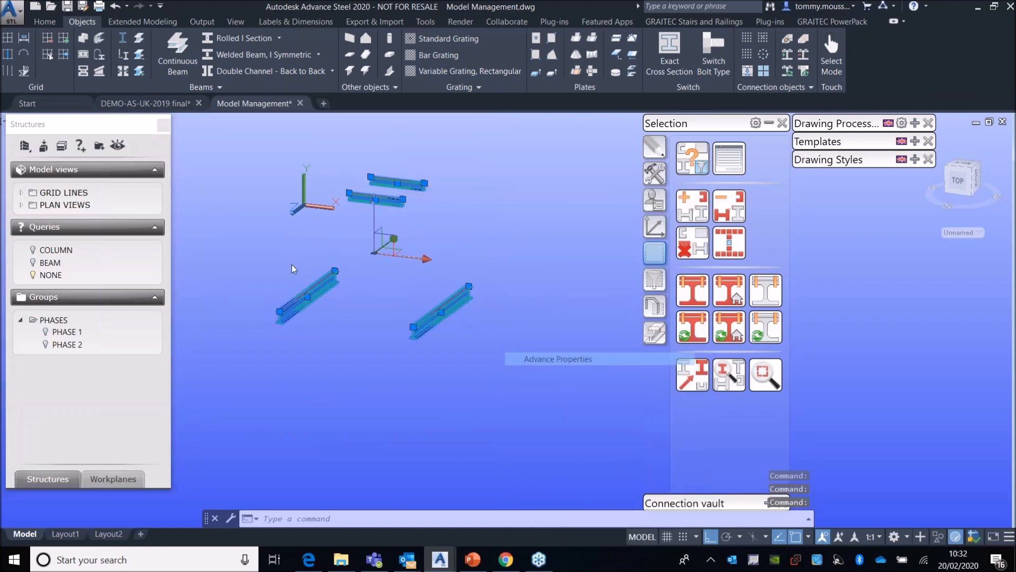
click(261, 230)
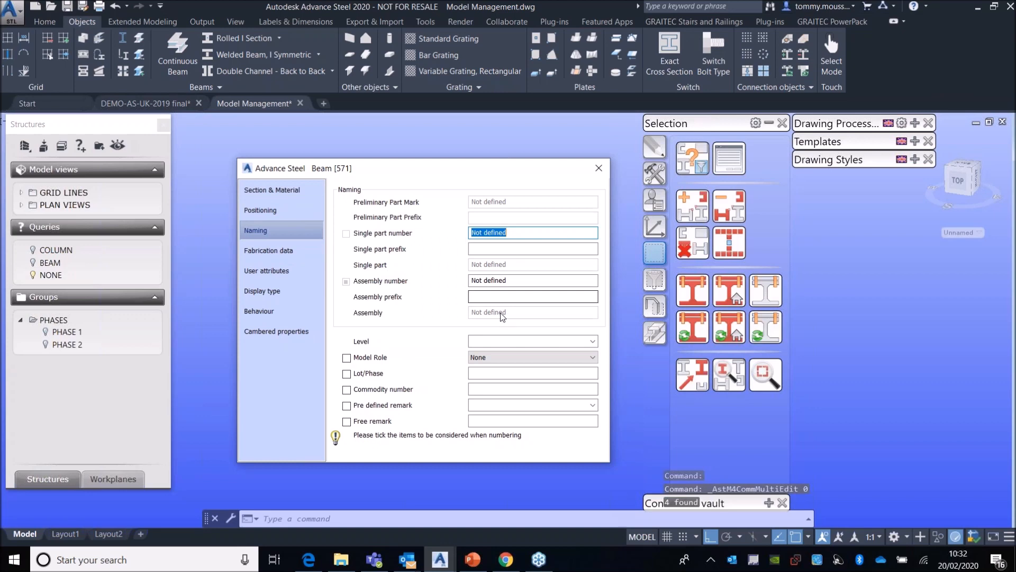
click(511, 357)
scroll(509, 385, up, 15)
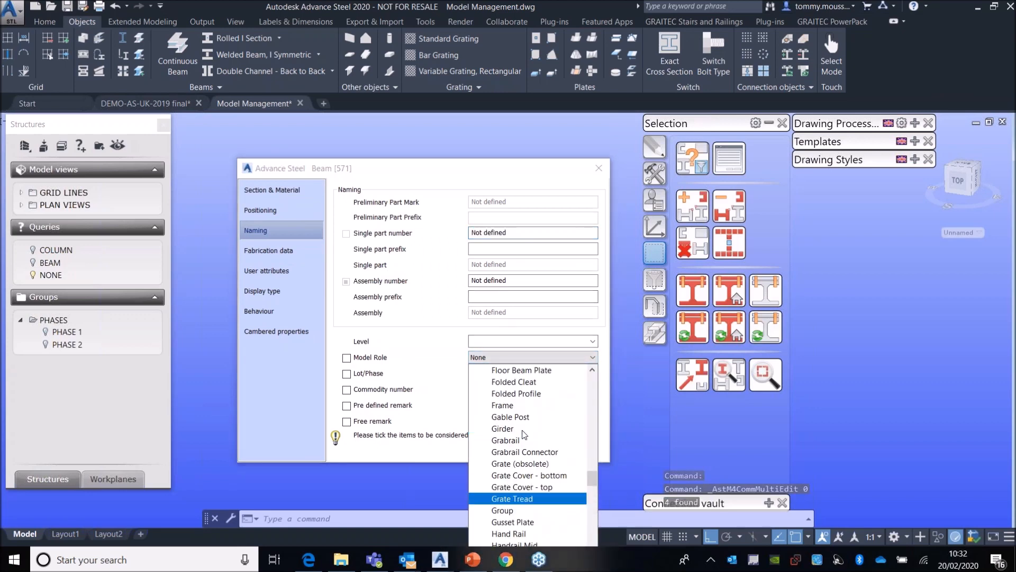
scroll(521, 417, up, 18)
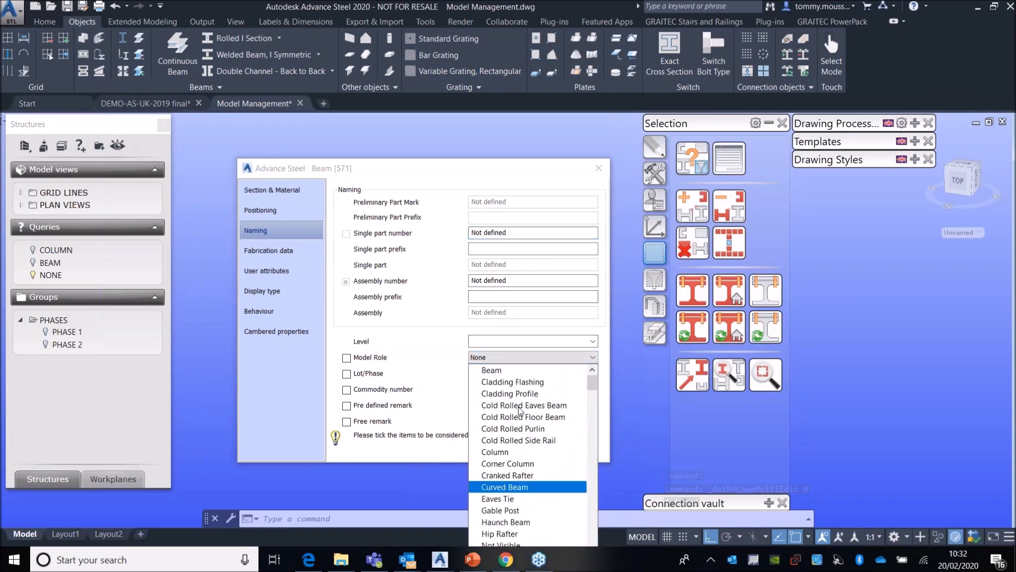
click(492, 370)
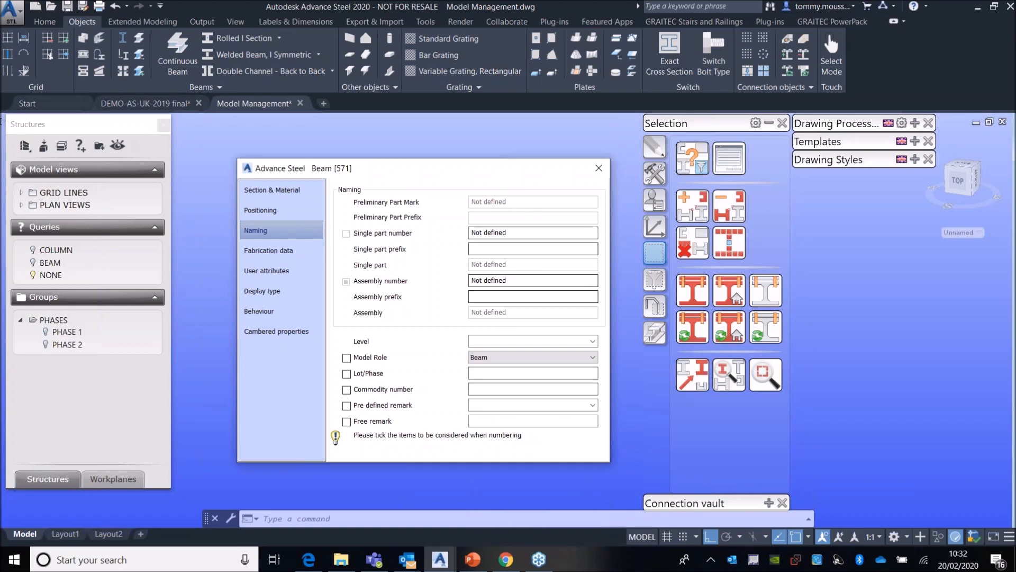
click(599, 168)
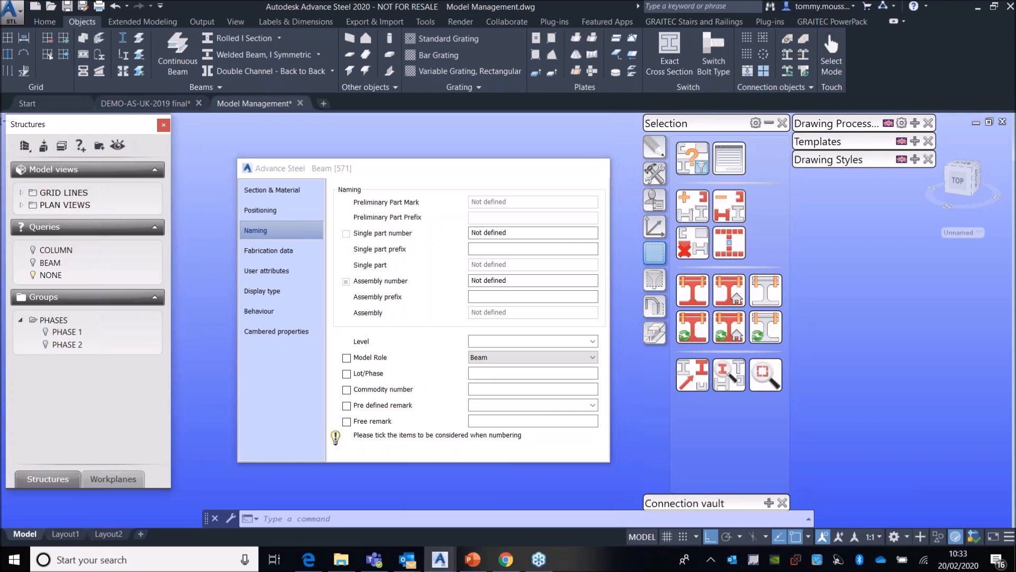
click(30, 276)
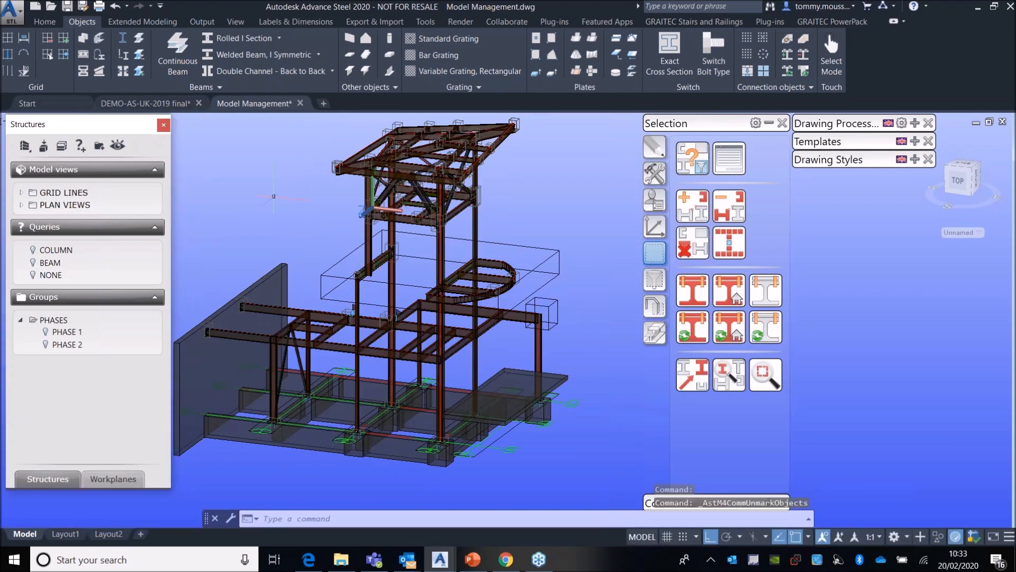
Step: Create a folder named MODEL ROLES for the saved queries
right_click(121, 266)
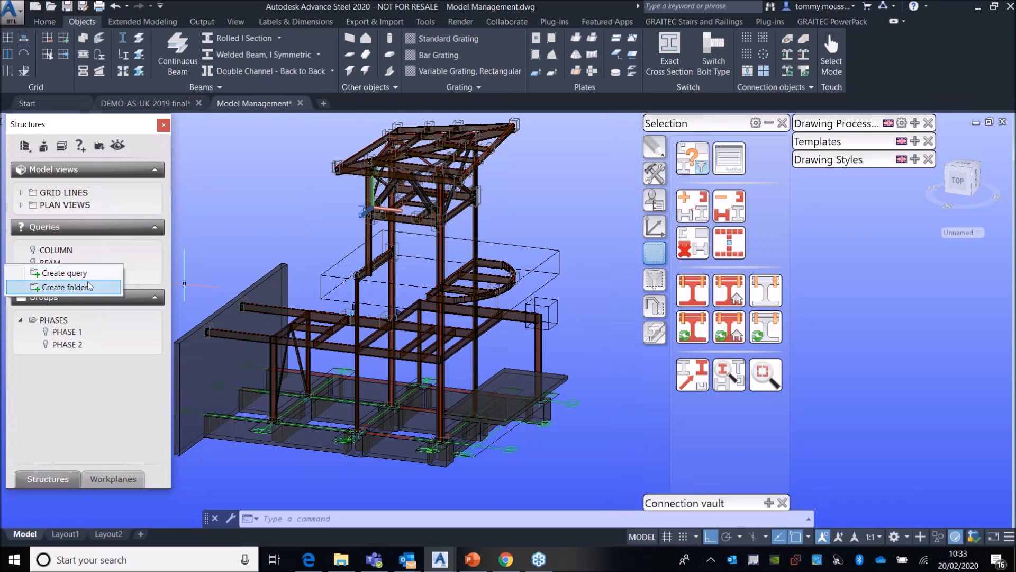
click(65, 287)
text(MODEL ROLES)
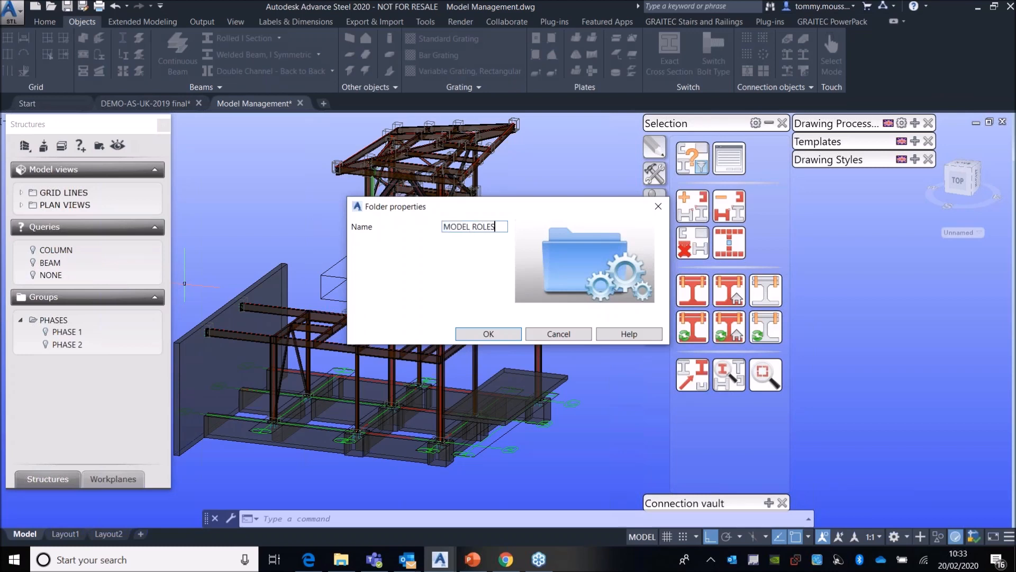
click(491, 339)
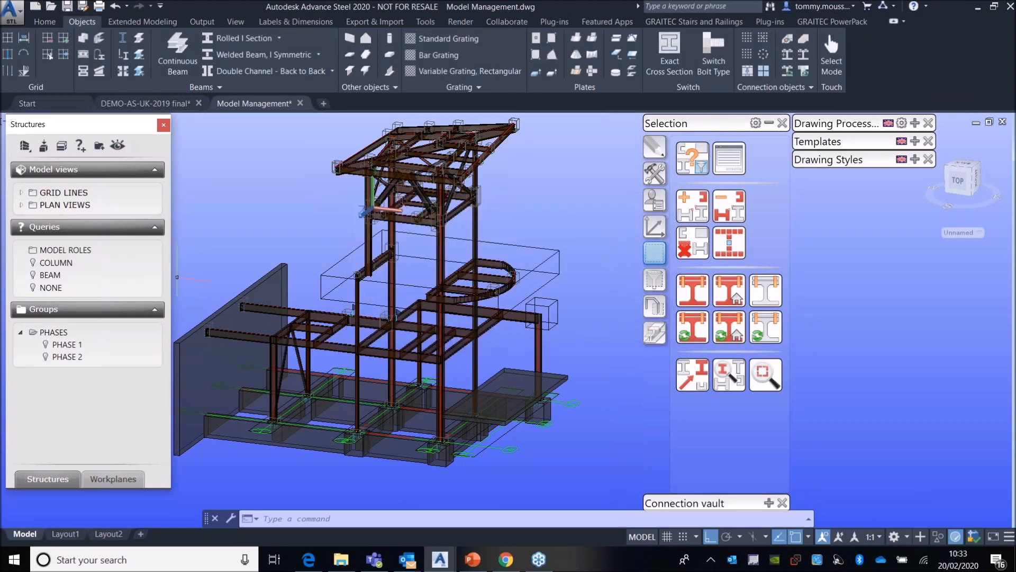
Step: Move the COLUMN, BEAM and NONE queries into the MODEL ROLES folder
drag(67, 267, 66, 250)
drag(45, 293, 77, 252)
click(20, 251)
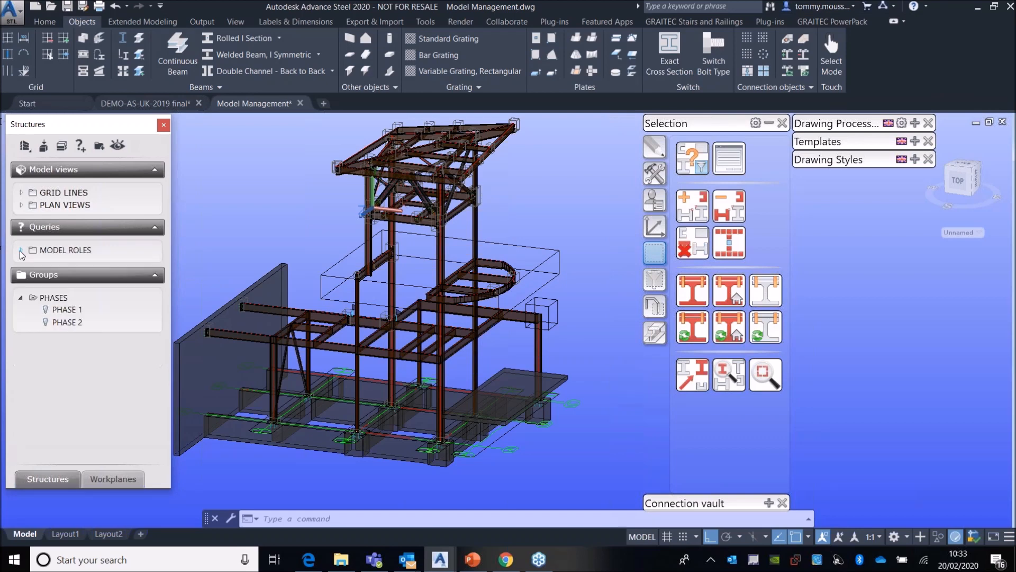
right_click(128, 253)
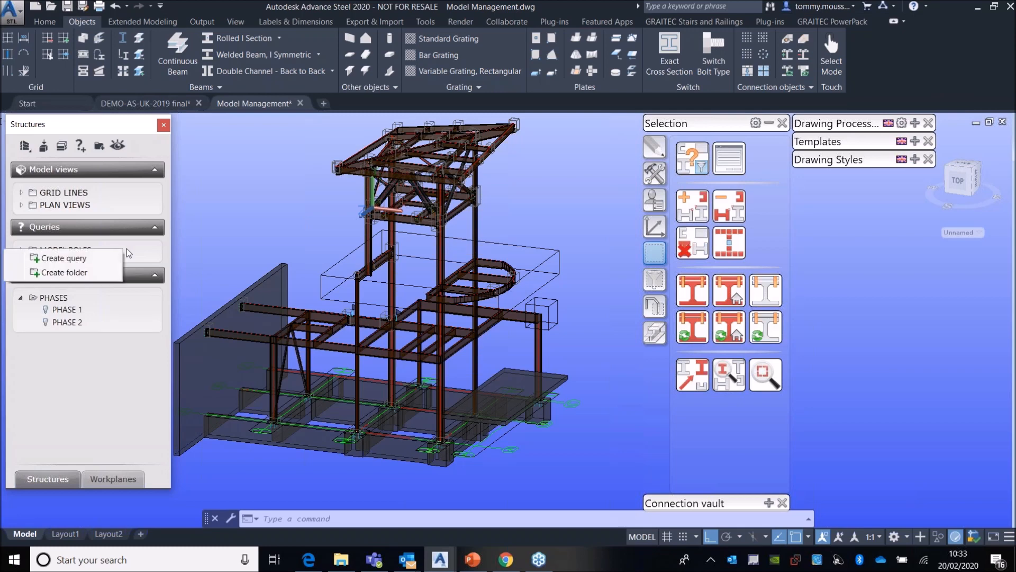
click(256, 216)
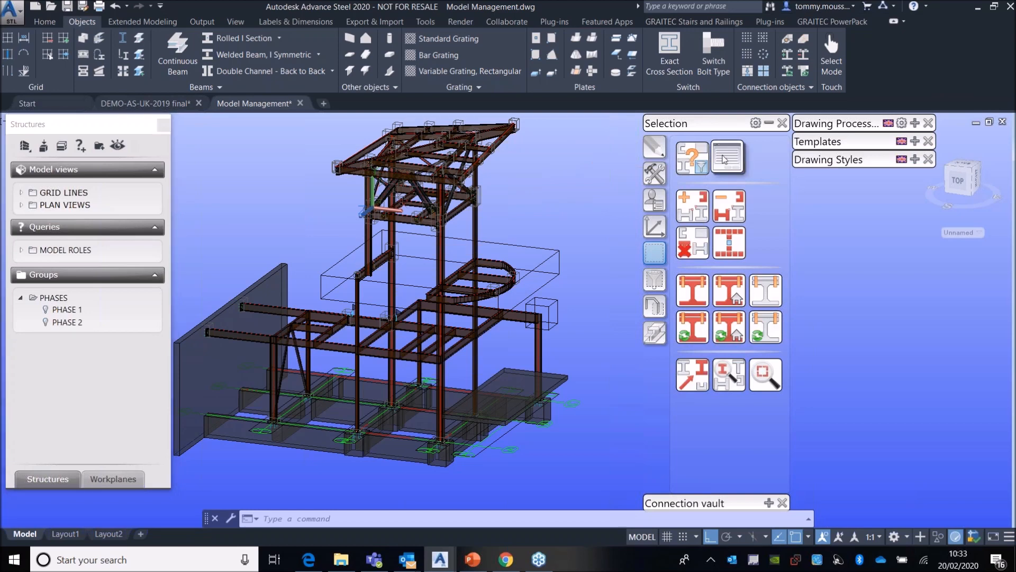
Step: Search the complete model for plates and folded plates only, with the Model Role criterion turned off
click(693, 158)
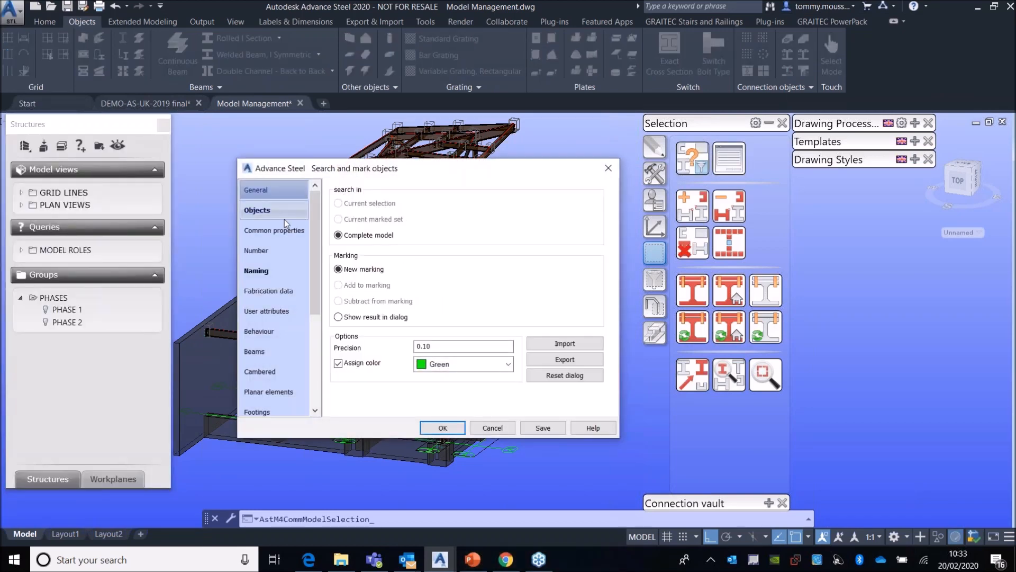
click(257, 211)
drag(444, 168, 516, 161)
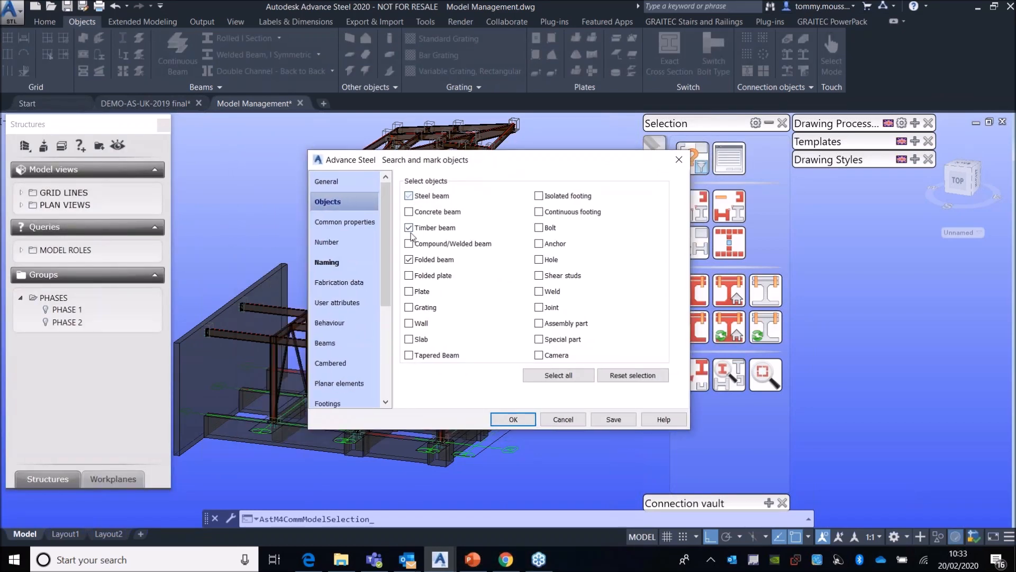
click(426, 275)
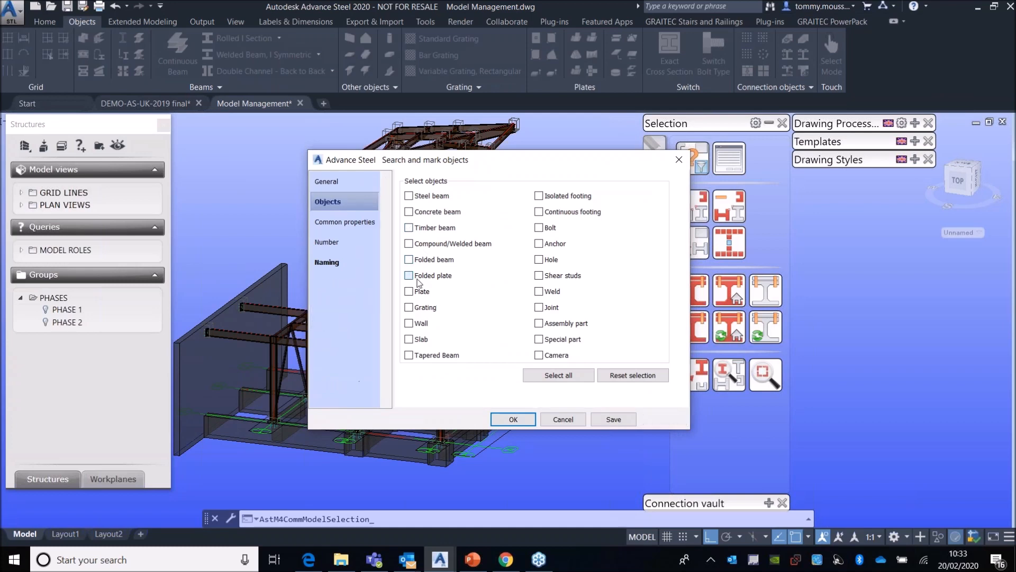
click(408, 292)
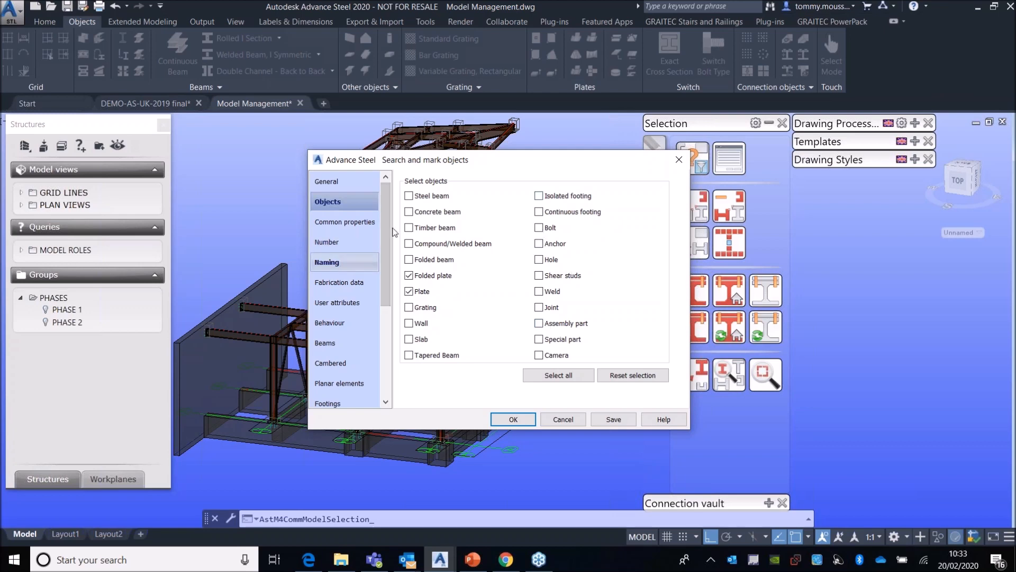
click(338, 264)
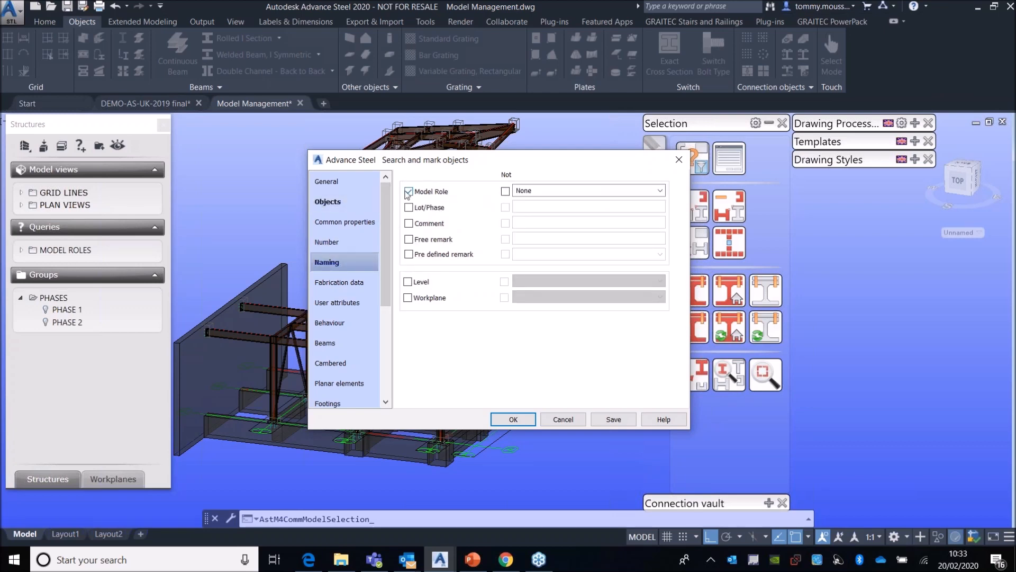
click(328, 202)
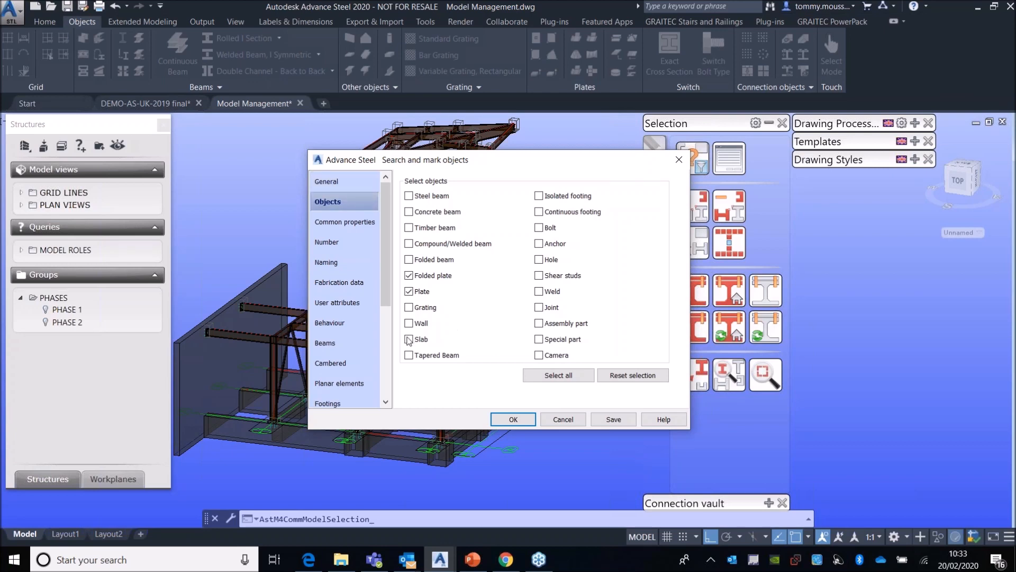
click(532, 418)
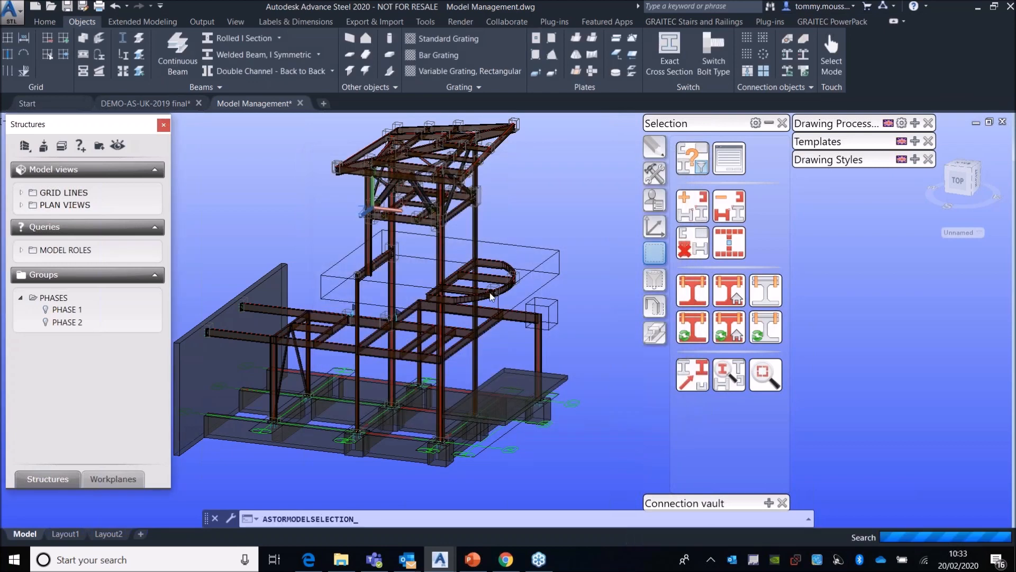
Step: Select all the marked plates and examine where they sit in the model
click(577, 179)
click(558, 204)
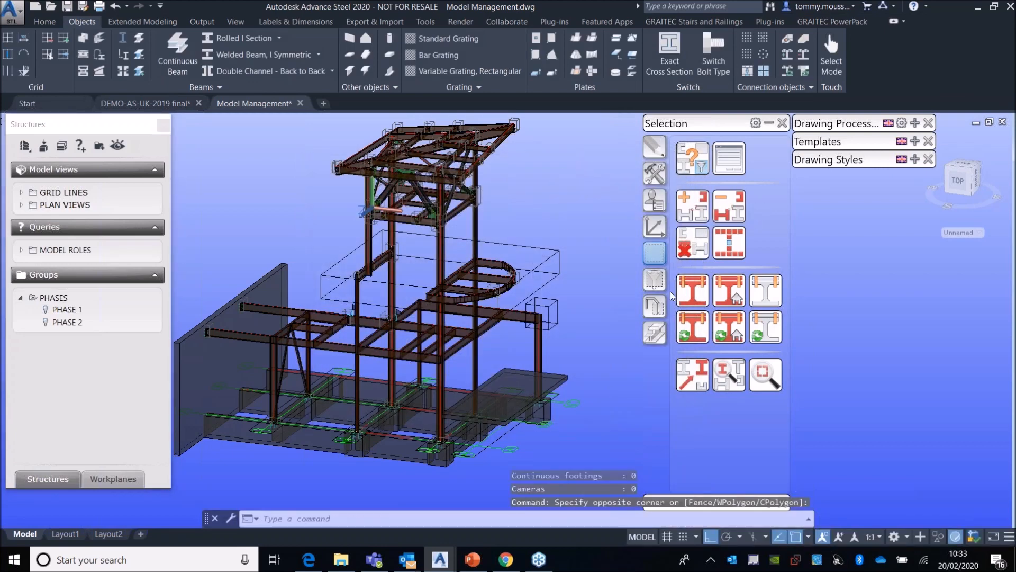
scroll(473, 185, up, 2)
click(729, 243)
shift+middle_drag(566, 269, 462, 262)
scroll(532, 288, down, 3)
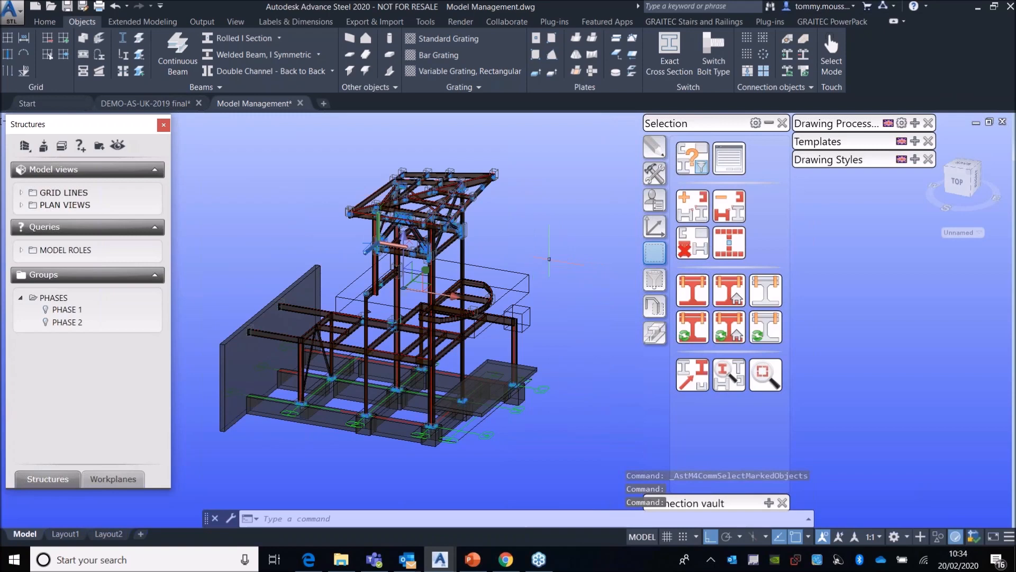
Step: Clear the plate marking and dismiss the object search without running it
click(693, 244)
click(692, 158)
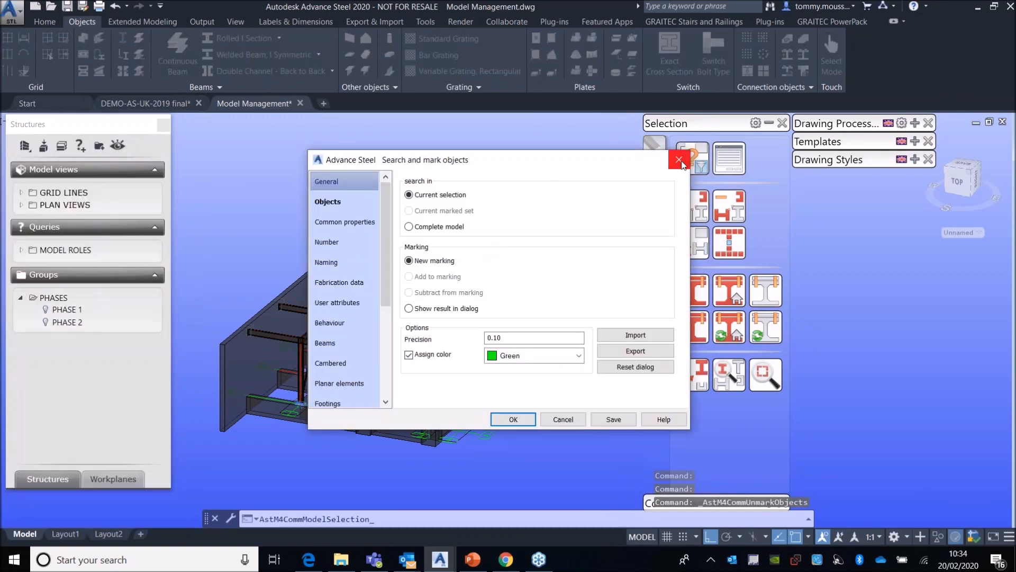
click(679, 160)
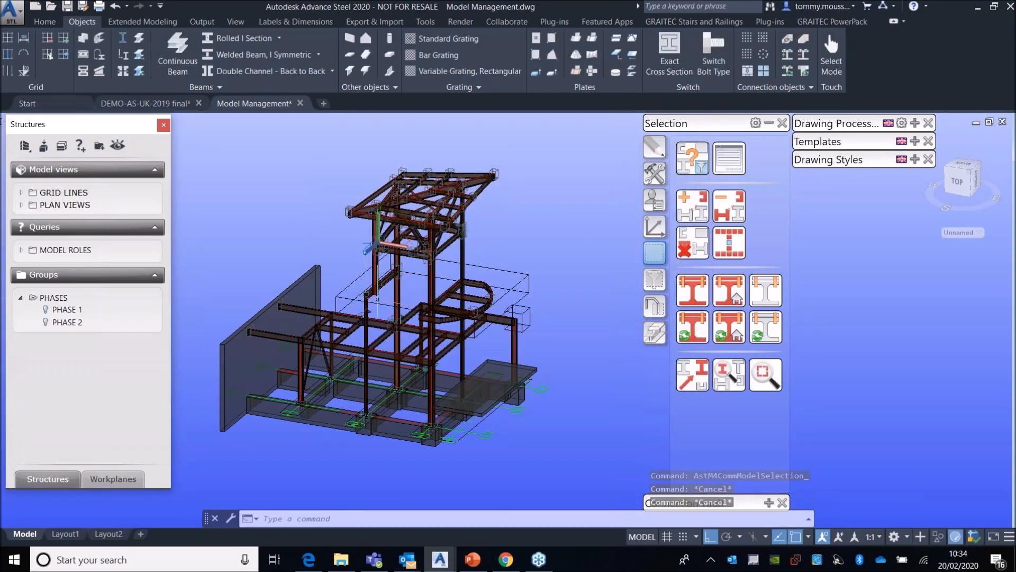
Step: Number the model's single parts and assemblies with the existing numbering settings, then close the numbering results
scroll(179, 39, down, 2)
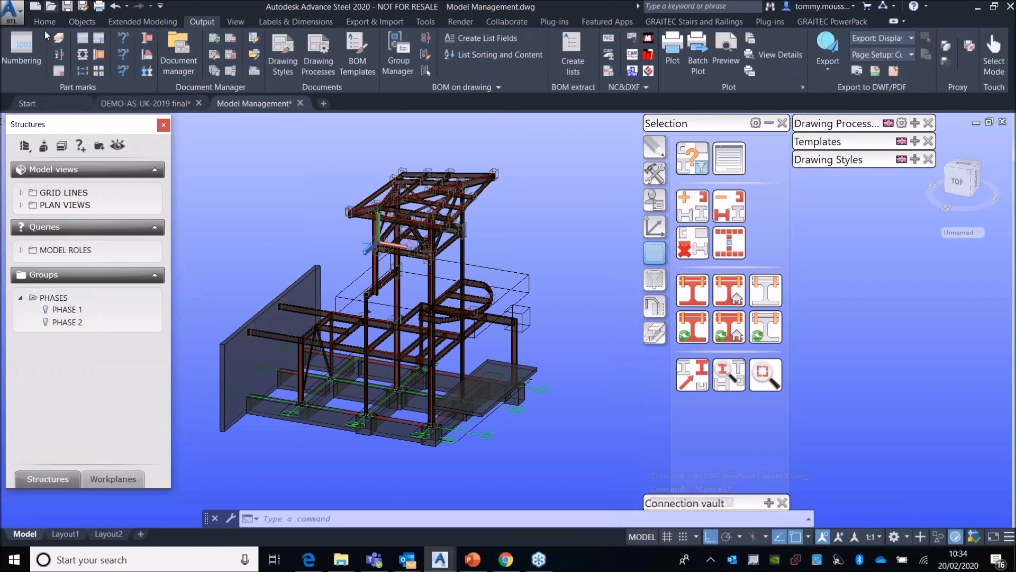
click(17, 48)
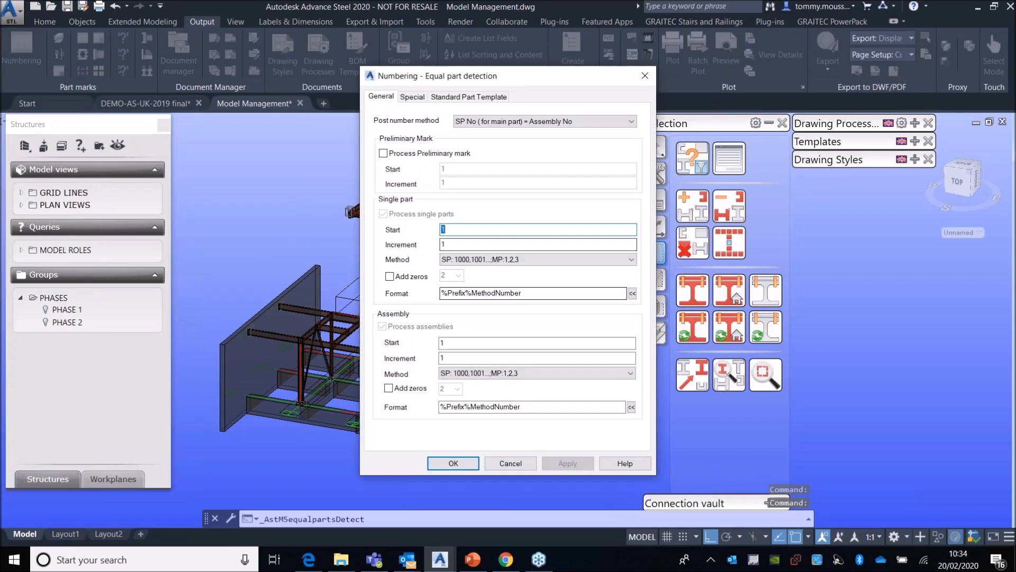
click(450, 466)
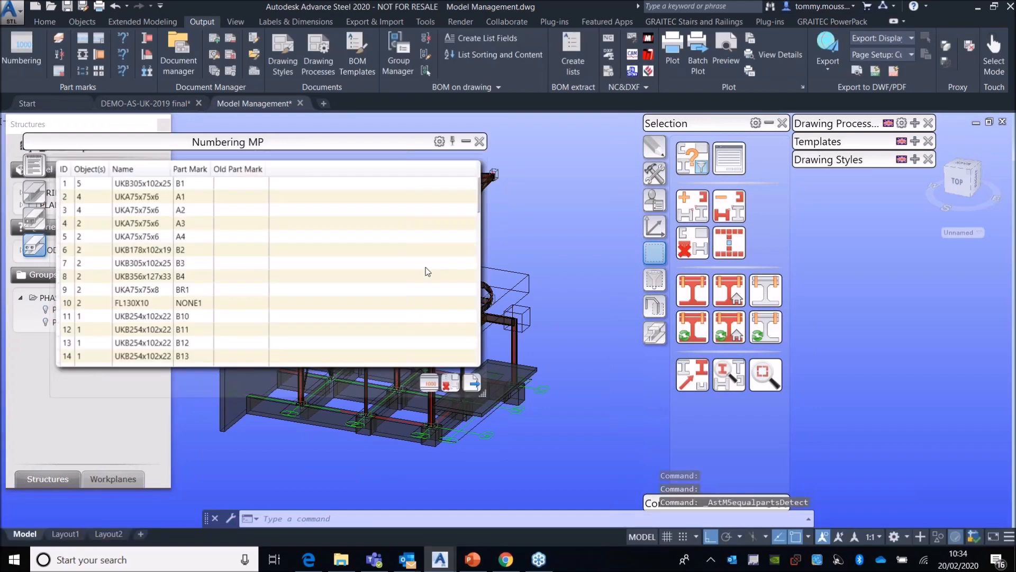
click(478, 141)
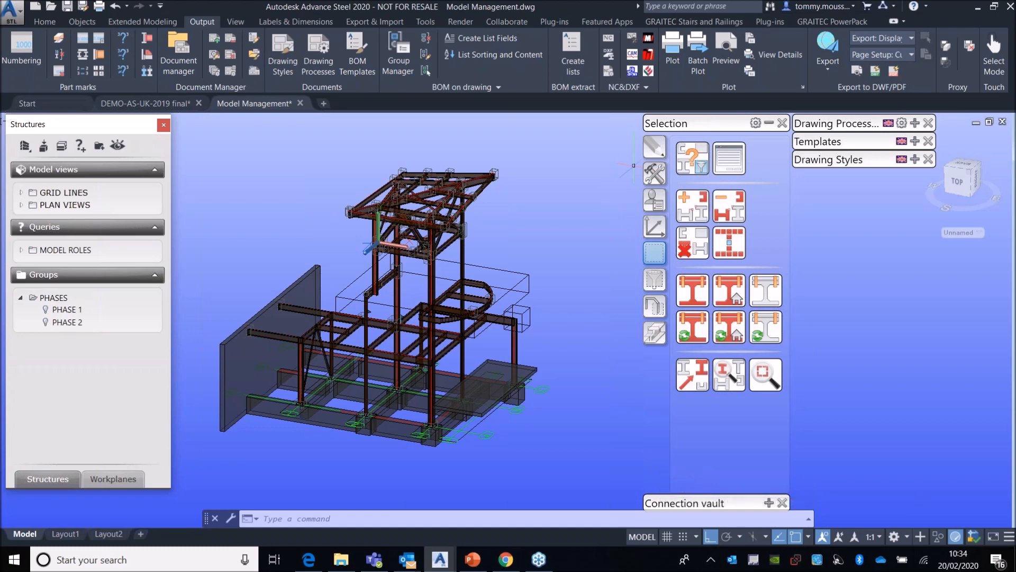
Step: Search for plates and folded plates with Lot/Phase set to PHASE 1, and select the marked objects
click(692, 158)
click(350, 202)
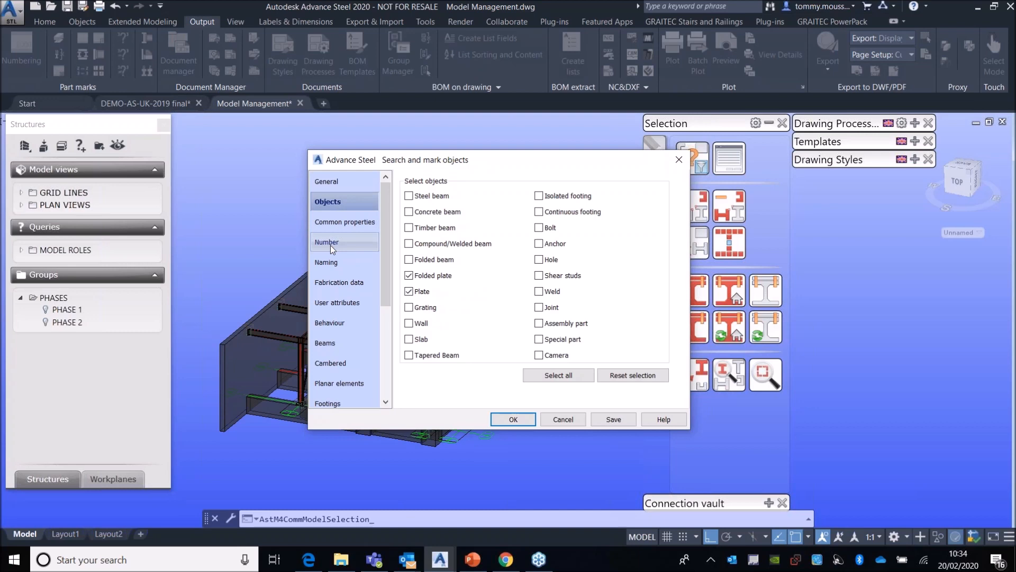
click(355, 256)
click(409, 207)
click(574, 207)
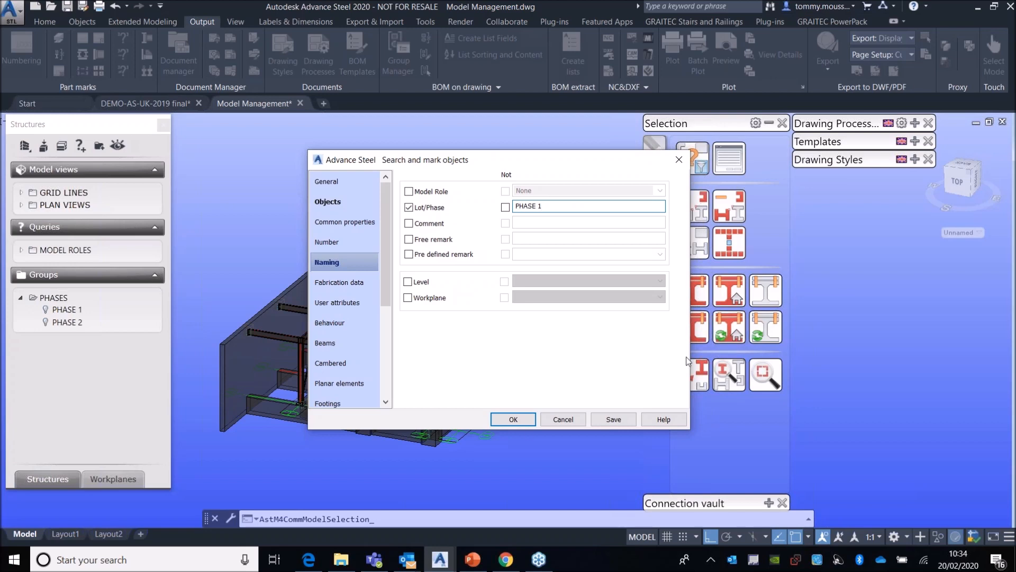
click(512, 419)
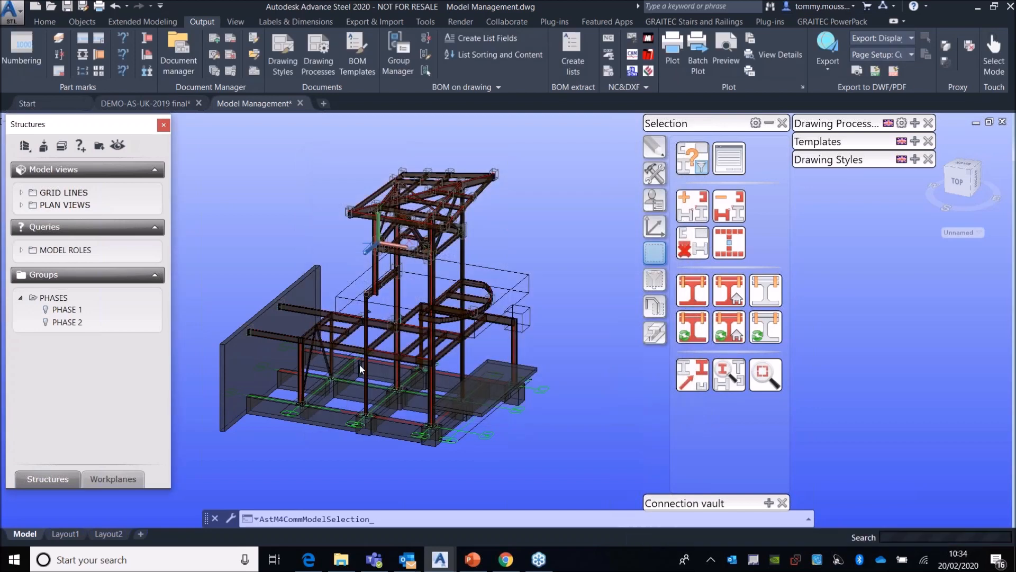
click(728, 241)
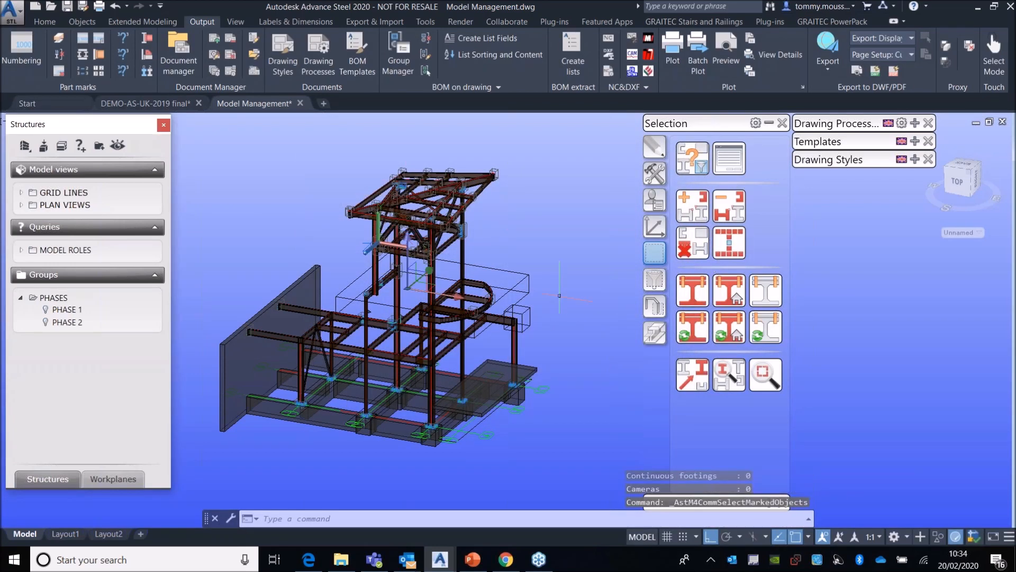
Step: Examine the naming properties of the gusset plate at the head of the roof column
shift+middle_drag(538, 289, 544, 257)
scroll(465, 192, up, 10)
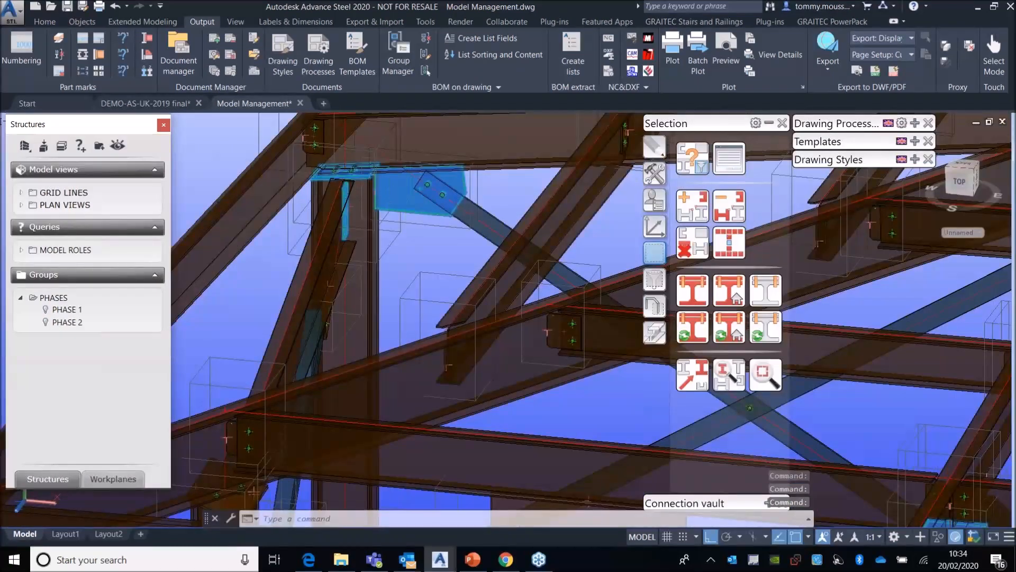
double_click(342, 208)
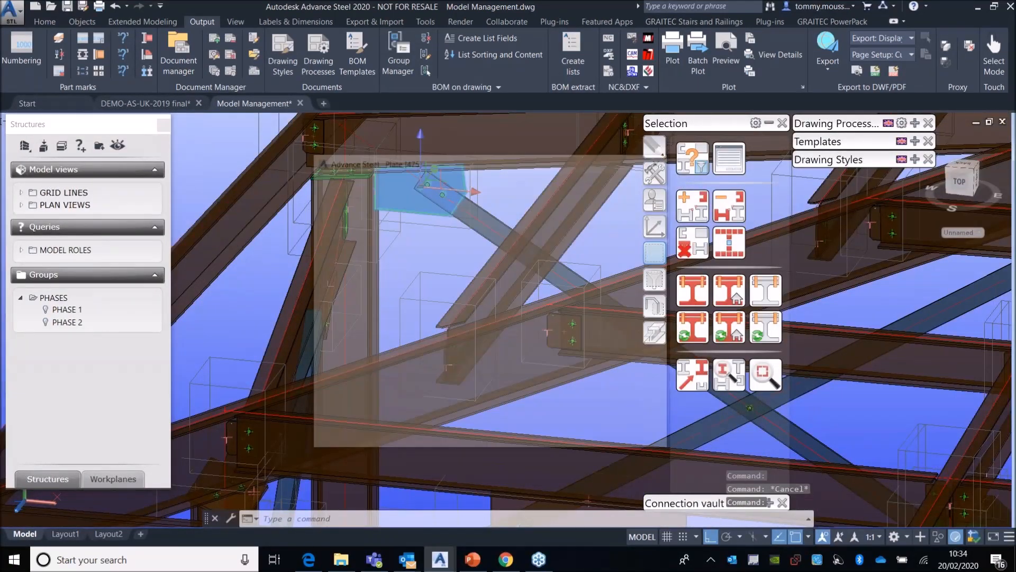
click(350, 222)
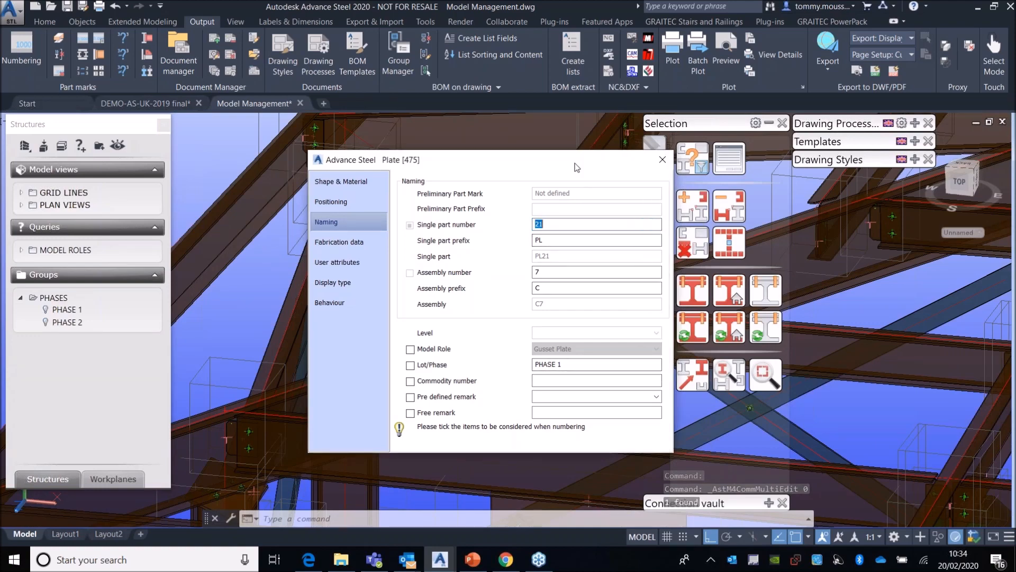
drag(575, 163, 389, 171)
click(479, 172)
Step: Examine the shape and material properties of the plate next to the roof gusset plate
scroll(411, 218, down, 2)
scroll(391, 165, up, 3)
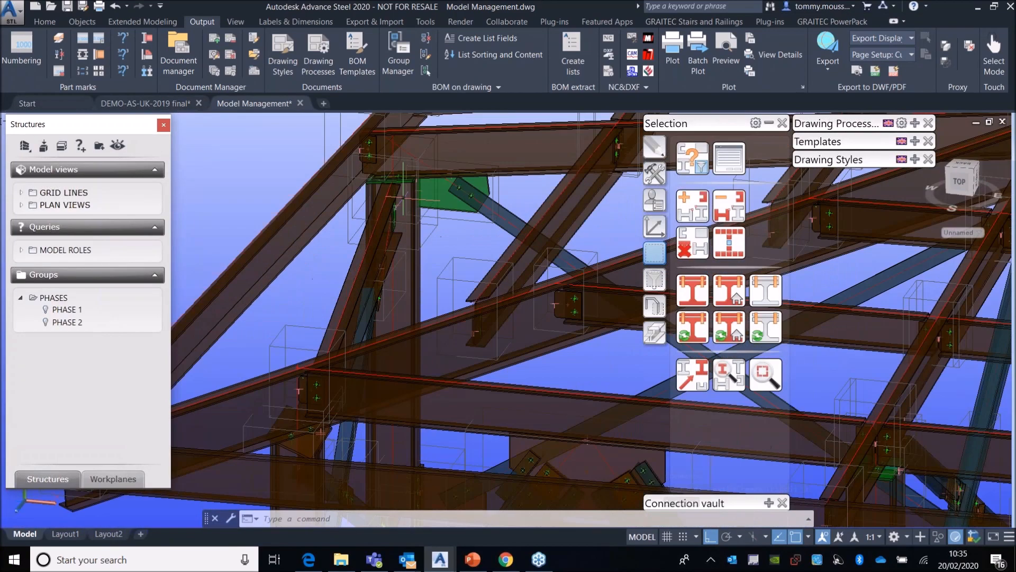
double_click(391, 165)
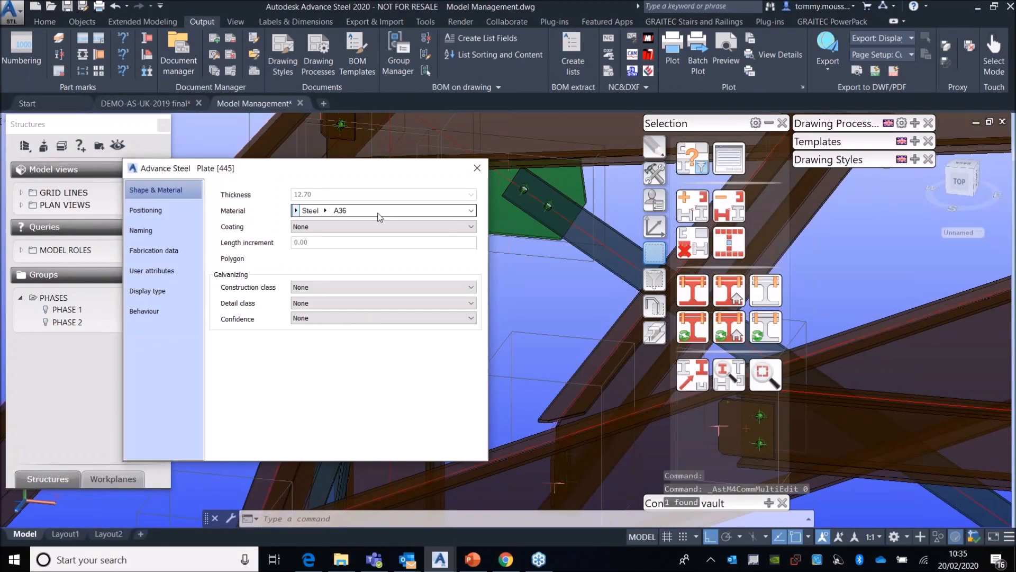
click(478, 167)
Step: Examine the naming properties of the tower column to check its assembly and lot/phase
scroll(438, 272, down, 5)
scroll(383, 378, up, 2)
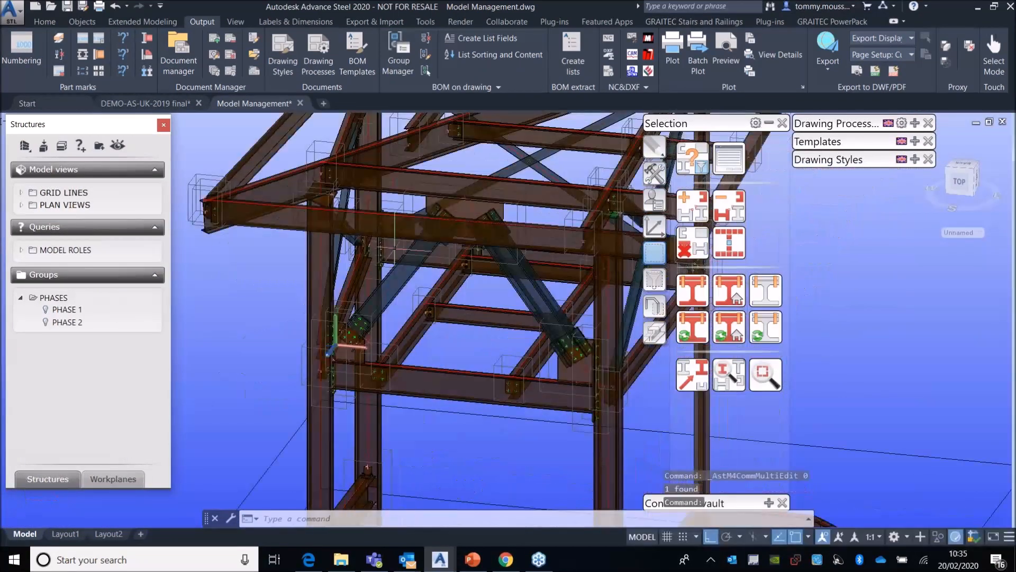
scroll(382, 378, down, 2)
scroll(382, 378, up, 3)
double_click(382, 378)
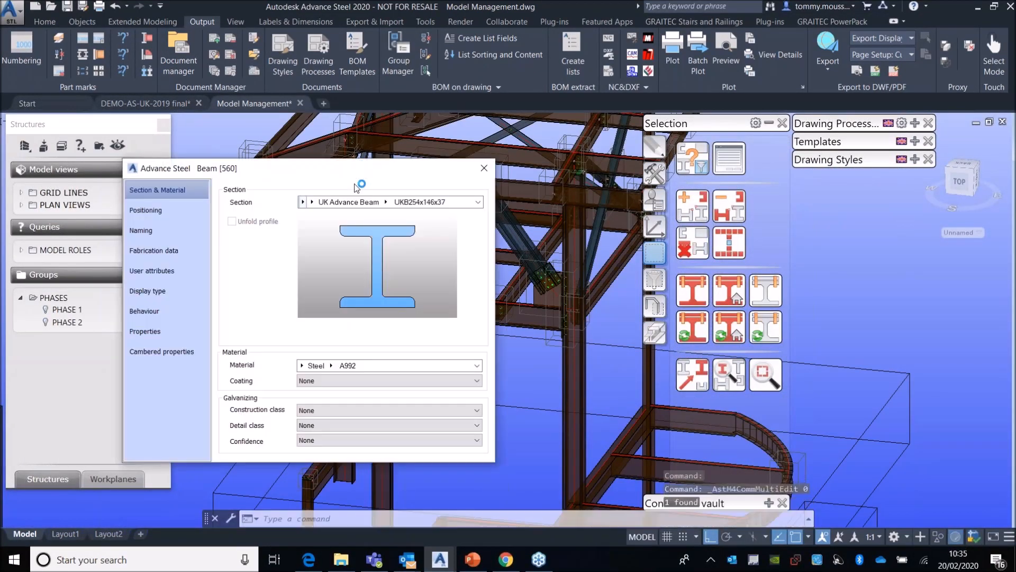
click(142, 230)
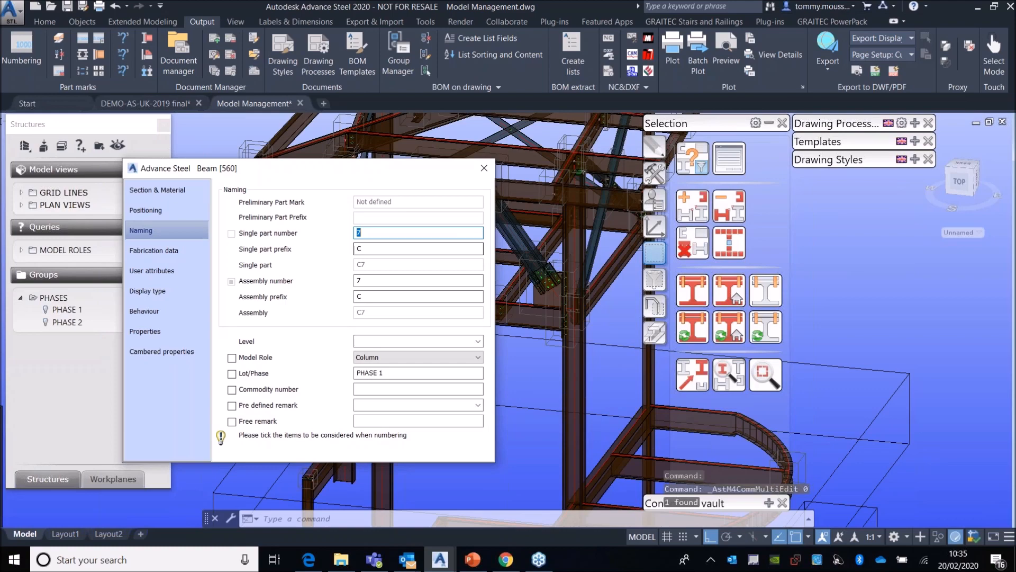
click(484, 168)
Step: Clear the marking, save the plate search as a query named PLATES - PHASE 1, and run the search
scroll(418, 265, up, 3)
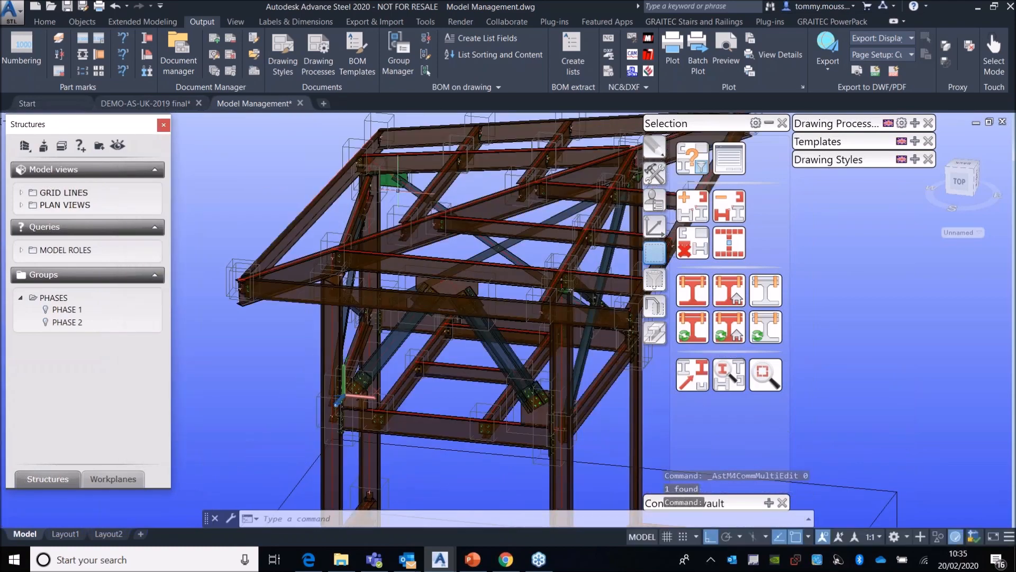
scroll(343, 181, up, 5)
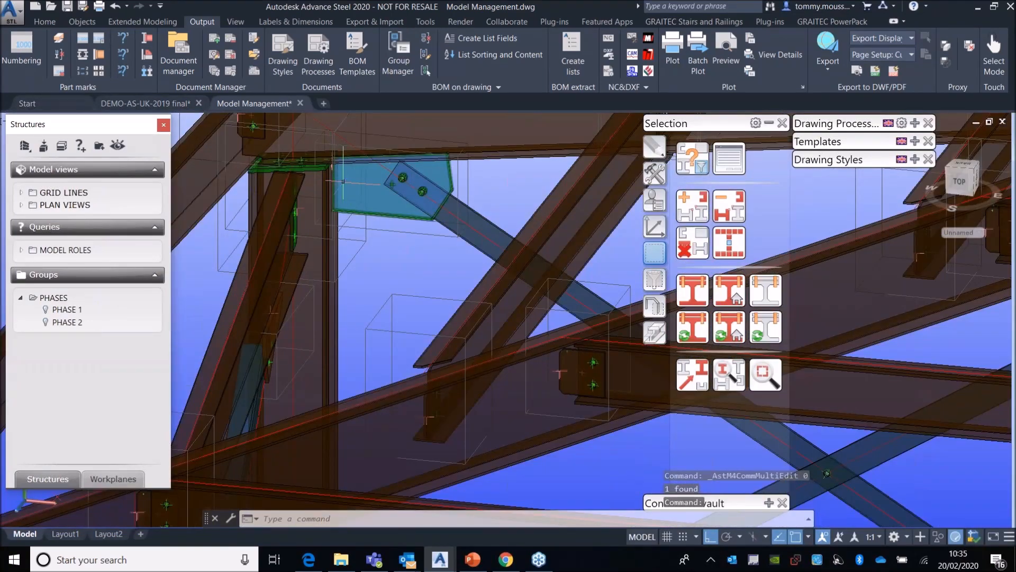
scroll(343, 181, down, 8)
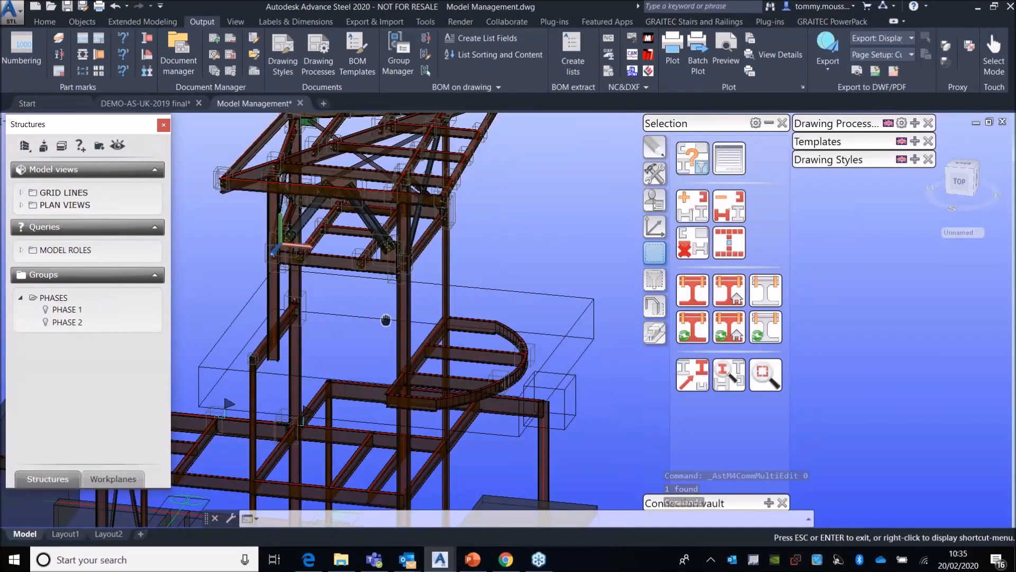
scroll(343, 181, down, 5)
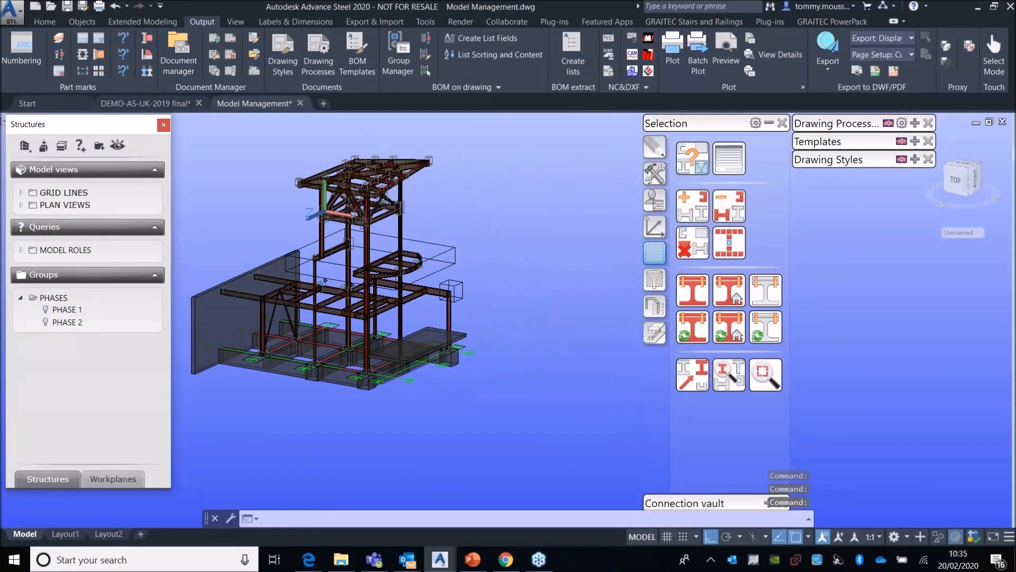
click(687, 164)
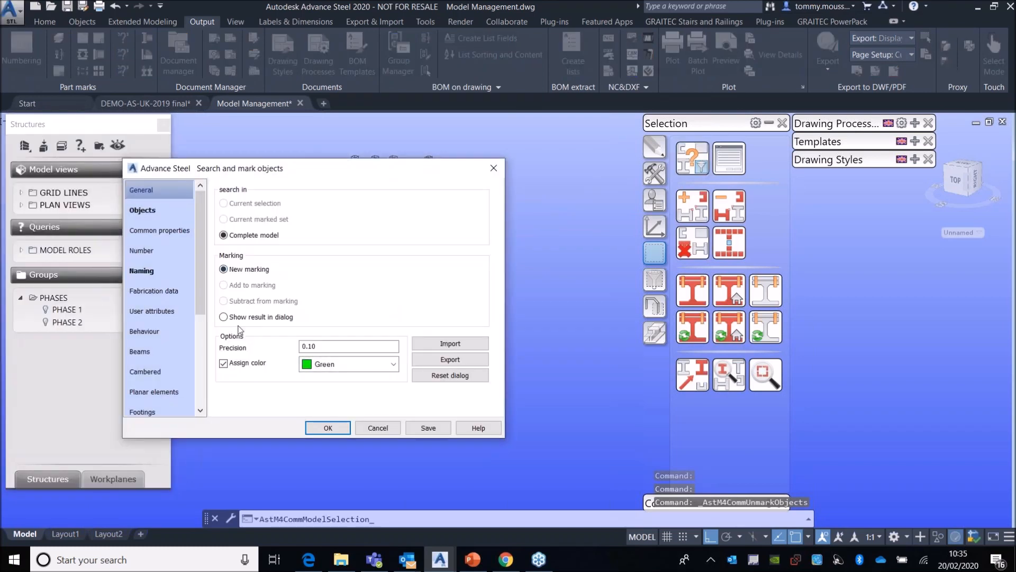
click(435, 428)
text(PLATES - PHASE 1)
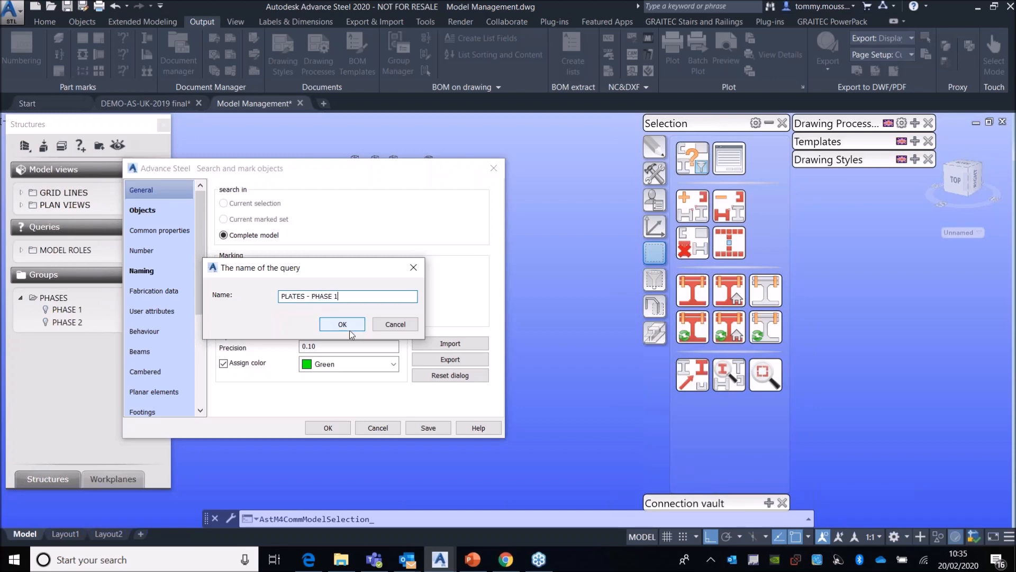
click(349, 329)
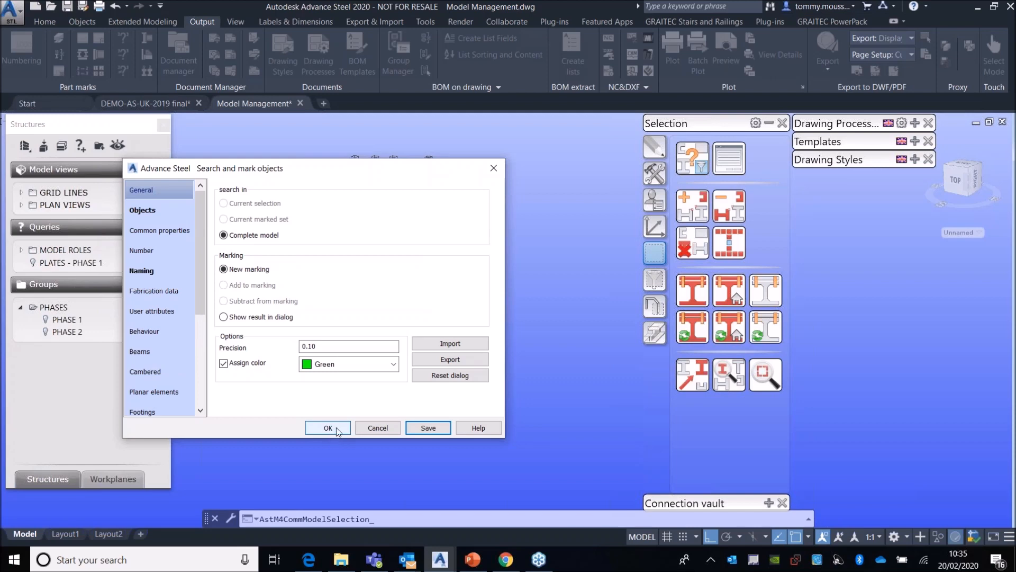
click(328, 428)
Step: Create a query folder named PL-PHASES, move the PLATES - PHASE 1 query into it, and collapse the folder
right_click(22, 263)
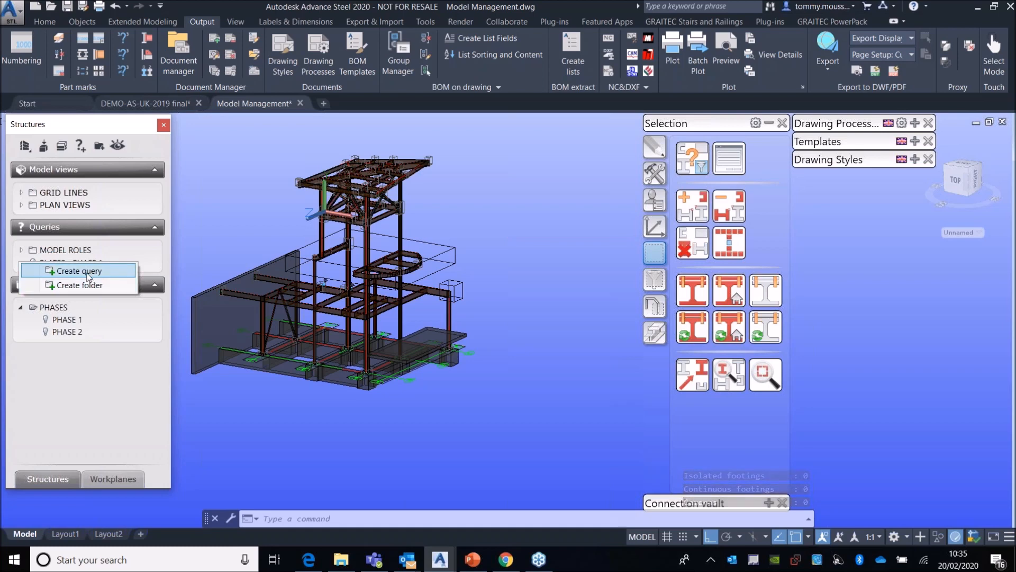
click(86, 287)
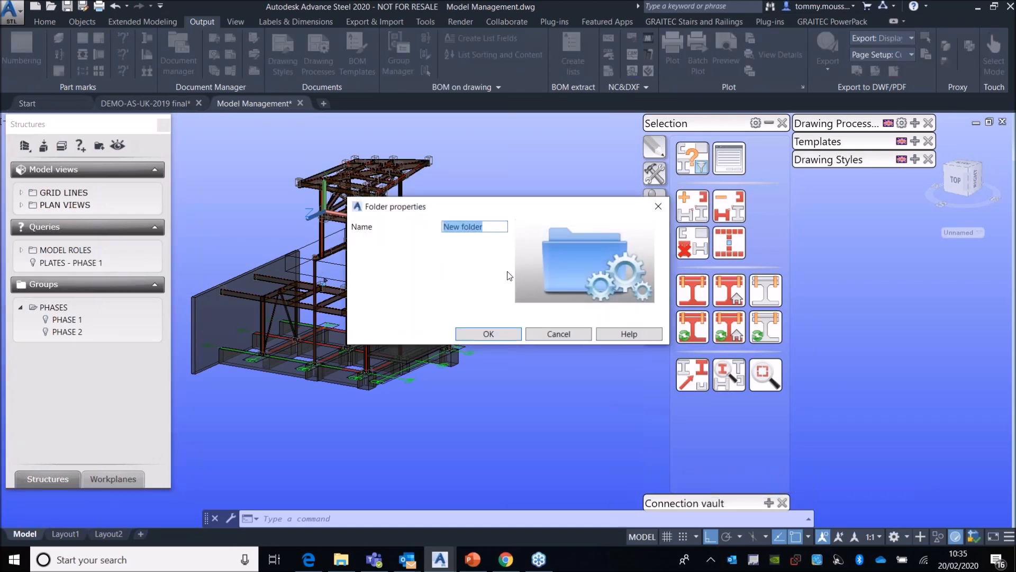
text(PHASES)
key(Return)
drag(65, 279, 63, 262)
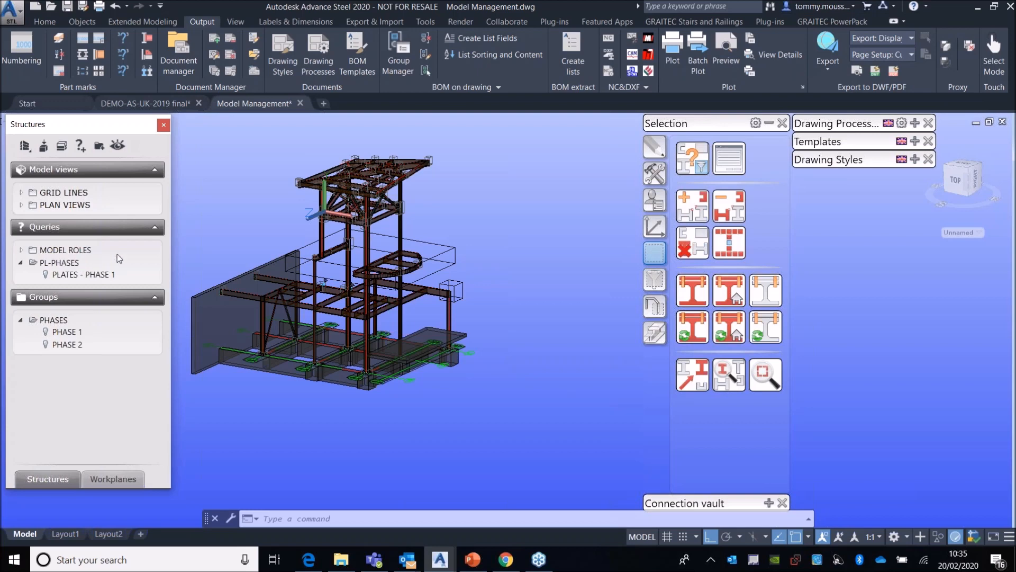
click(21, 263)
Step: Check the saved queries carried by the GR WEBINAR template in a new drawing, and close that drawing
click(16, 21)
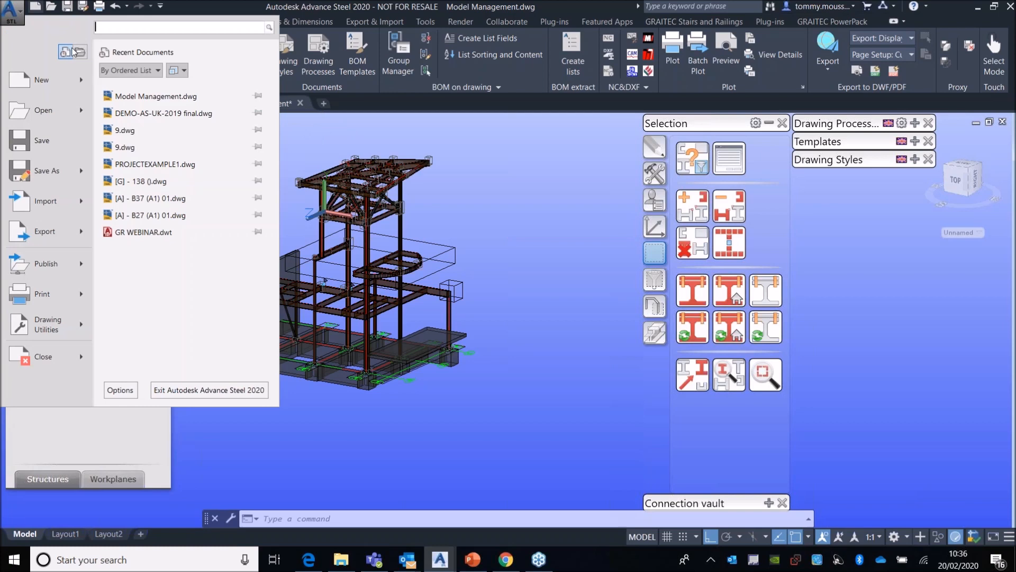
click(285, 153)
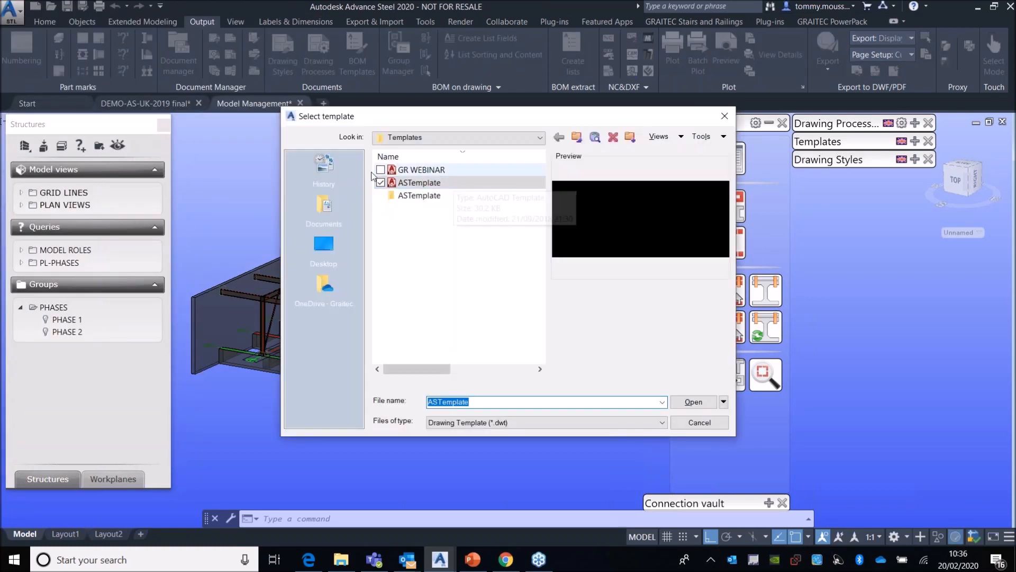
double_click(419, 177)
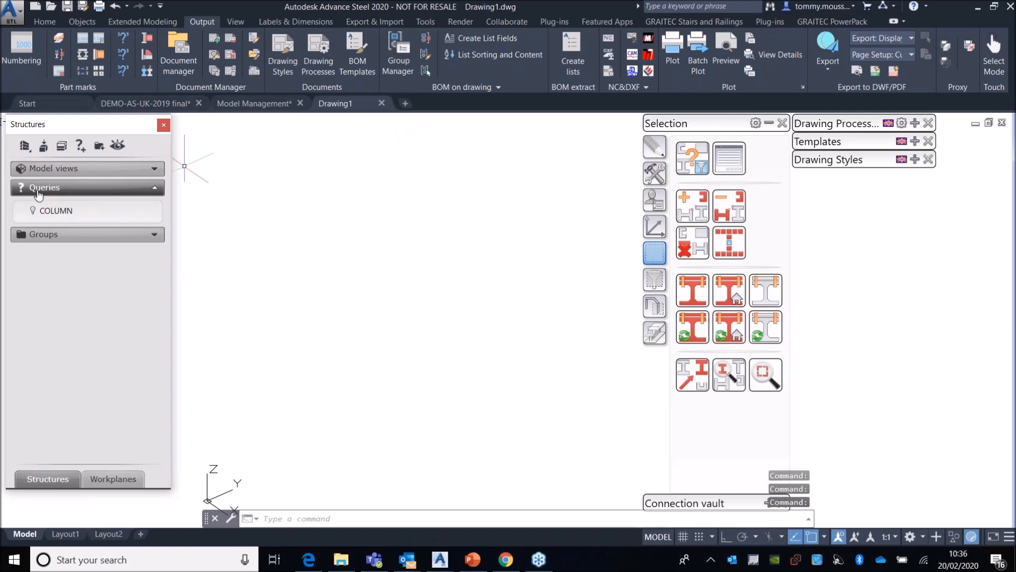
key(ctrl)
key(ctrl)
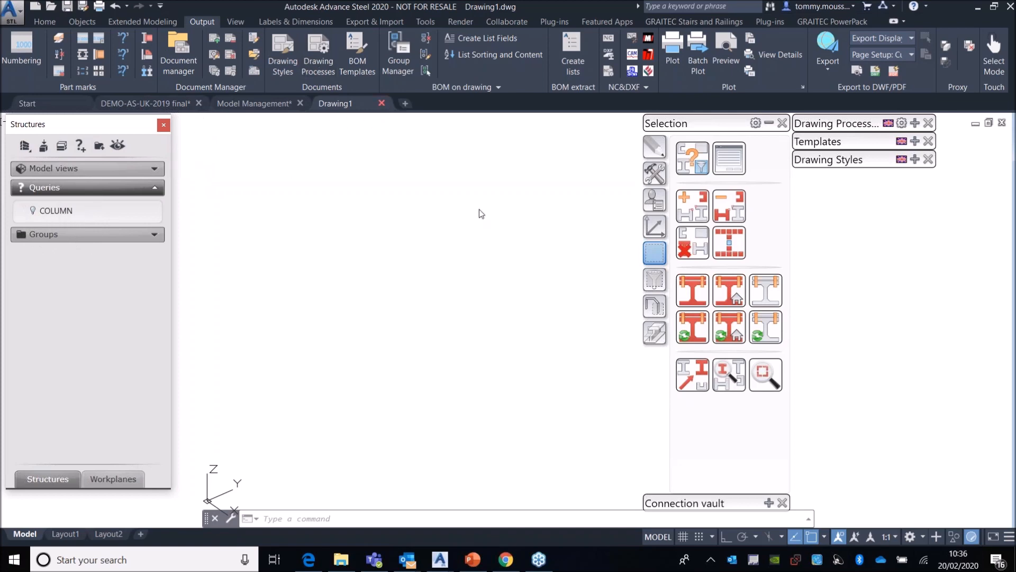
click(436, 269)
Step: Start a new drawing from the ASTemplate drawing template
click(4, 12)
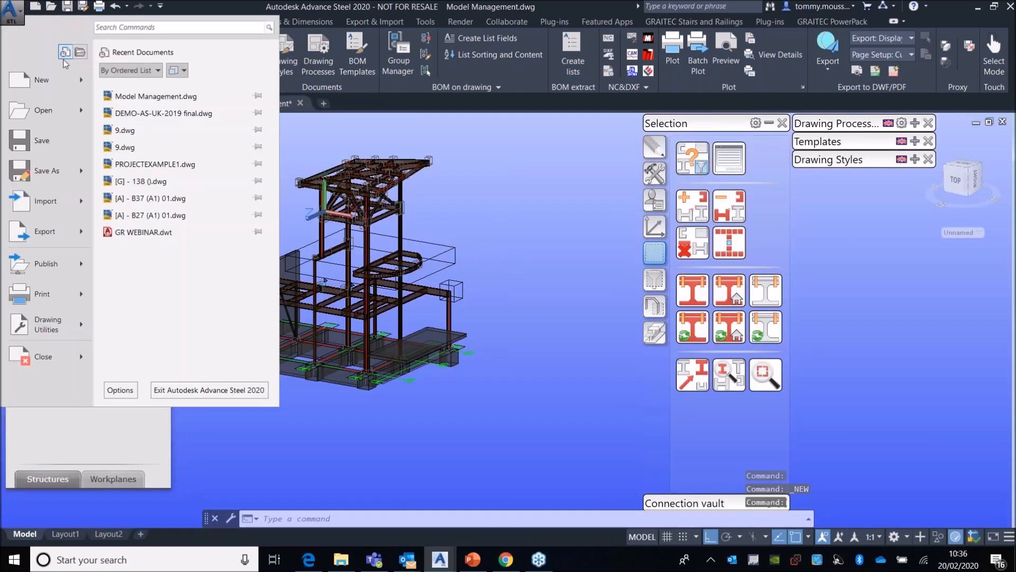
click(21, 79)
double_click(405, 183)
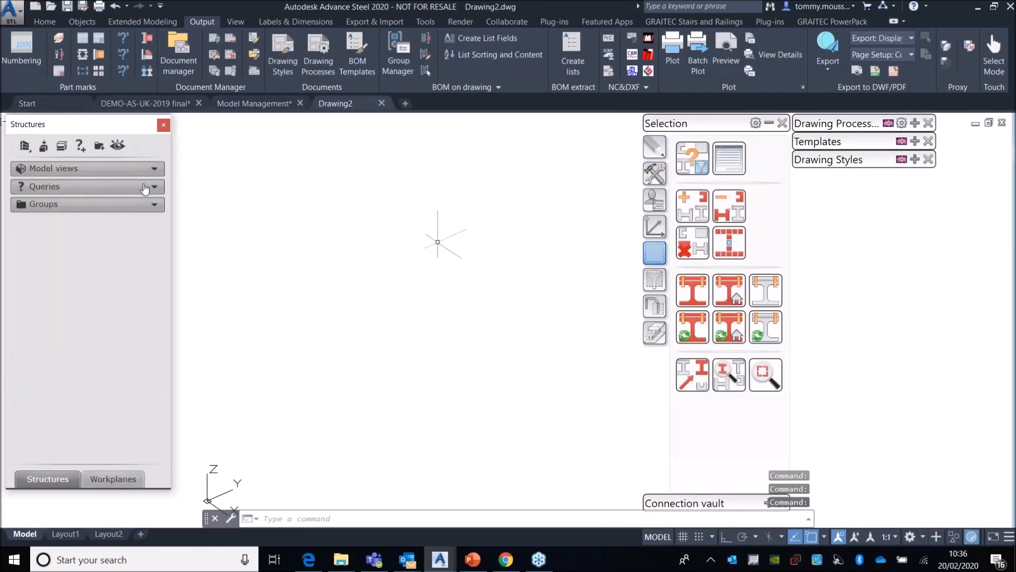
Step: Set up a new query that searches the complete model for steel beams with the model role Beam
click(145, 188)
click(66, 197)
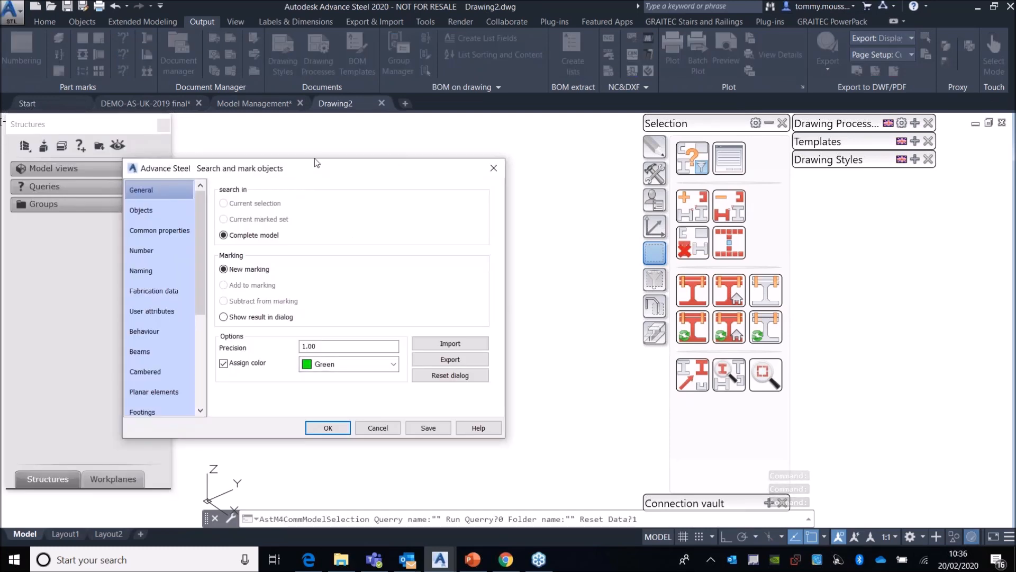
drag(310, 169, 413, 150)
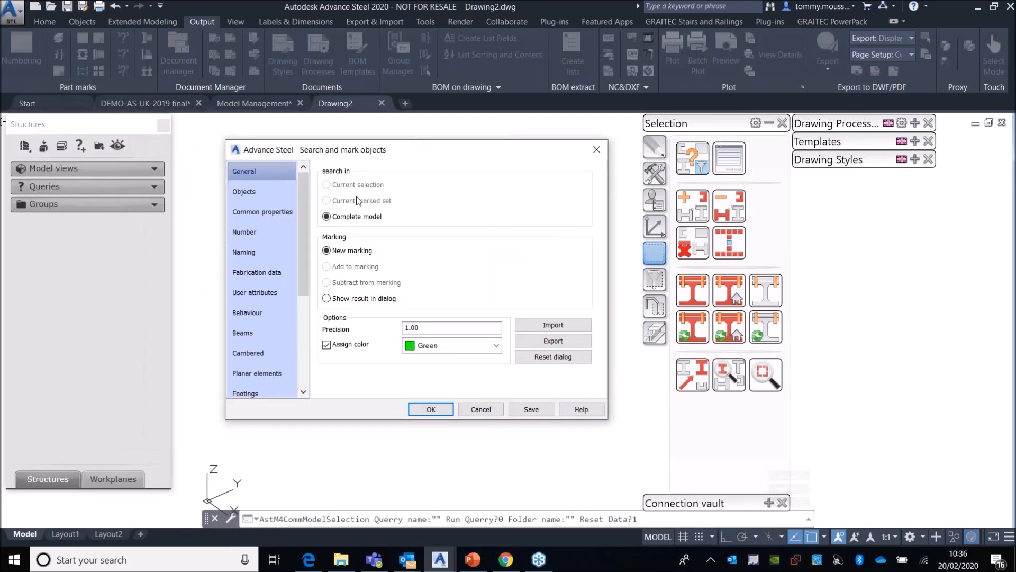
click(256, 192)
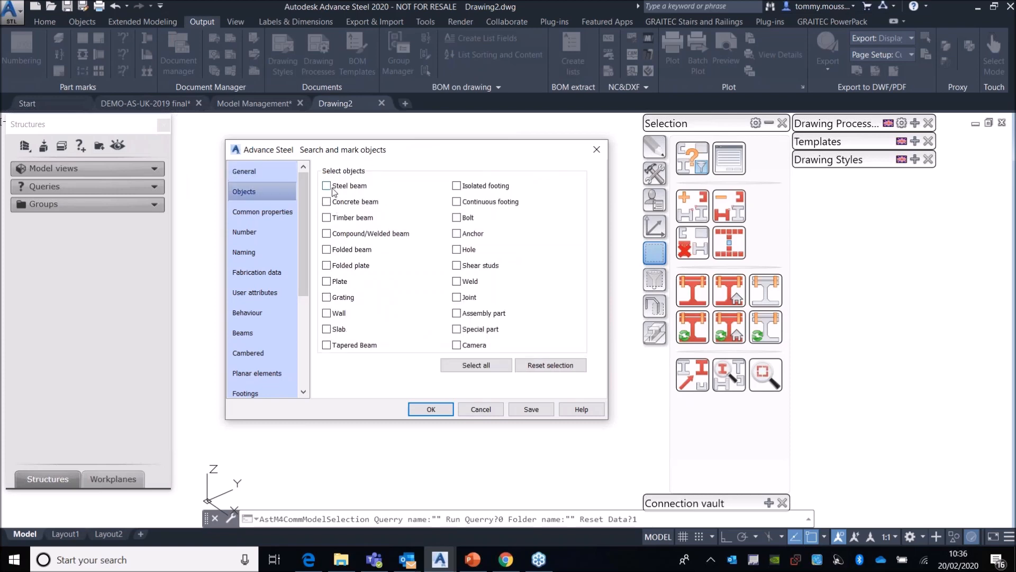
click(328, 187)
click(248, 252)
click(328, 182)
click(503, 182)
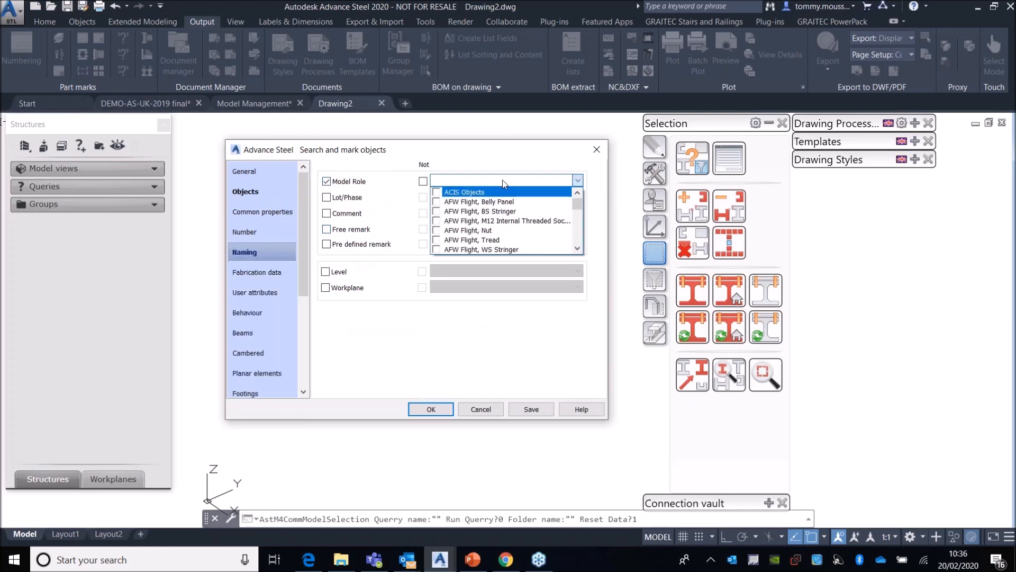
scroll(481, 222, down, 8)
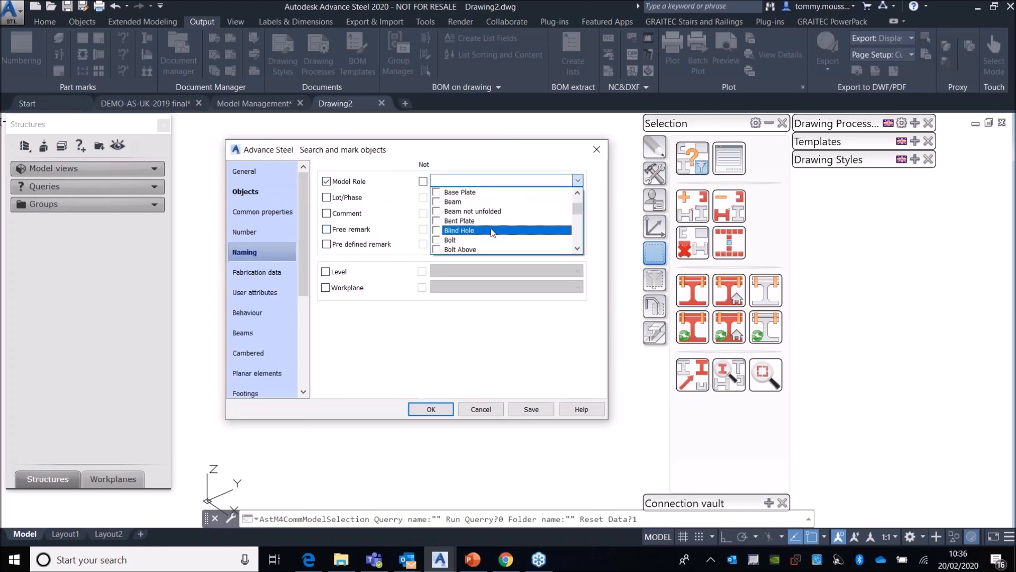
click(480, 202)
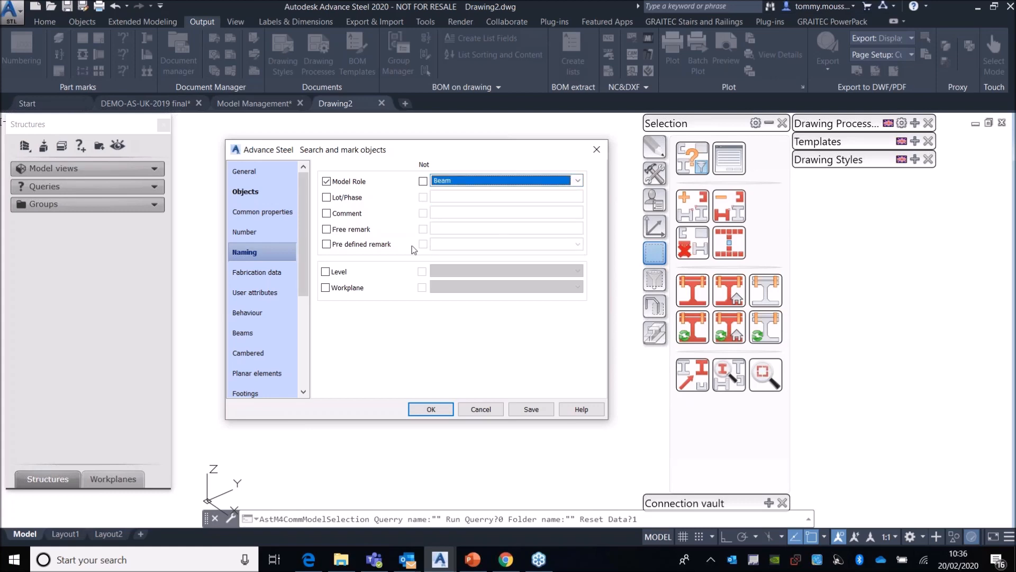
Step: Save the search as a query named BEAM and run it
click(531, 410)
text(BEAM)
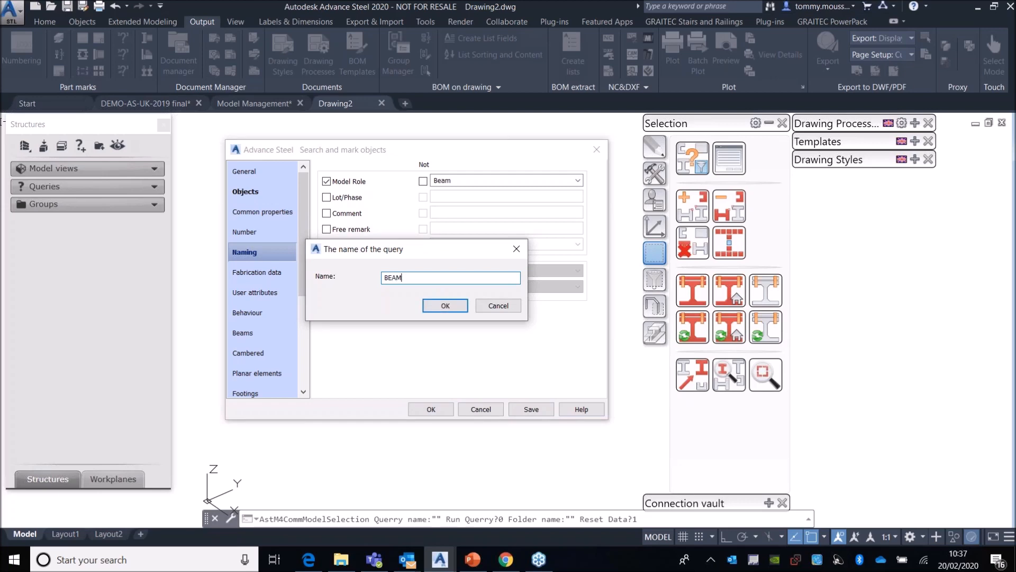
click(446, 306)
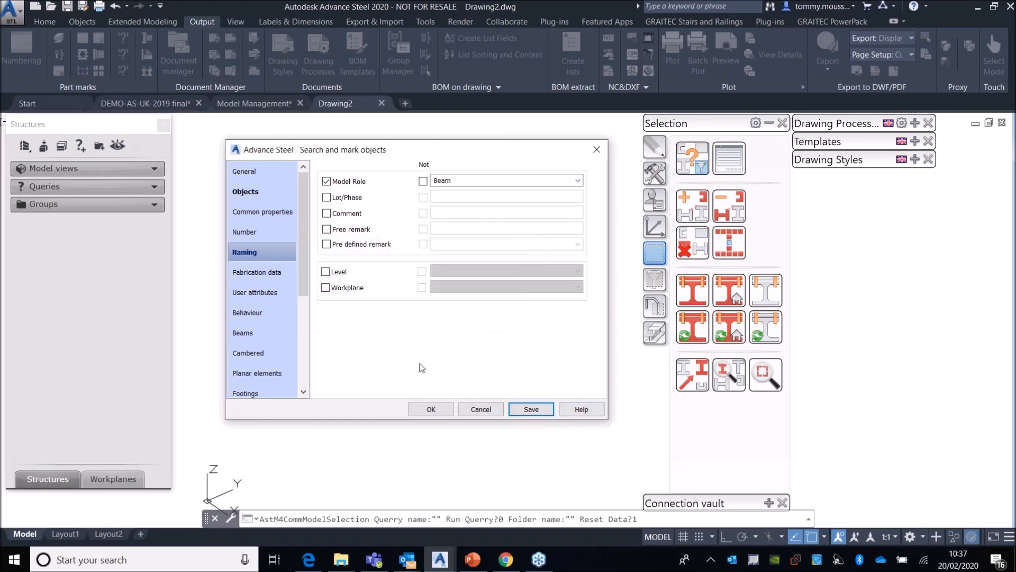
click(423, 409)
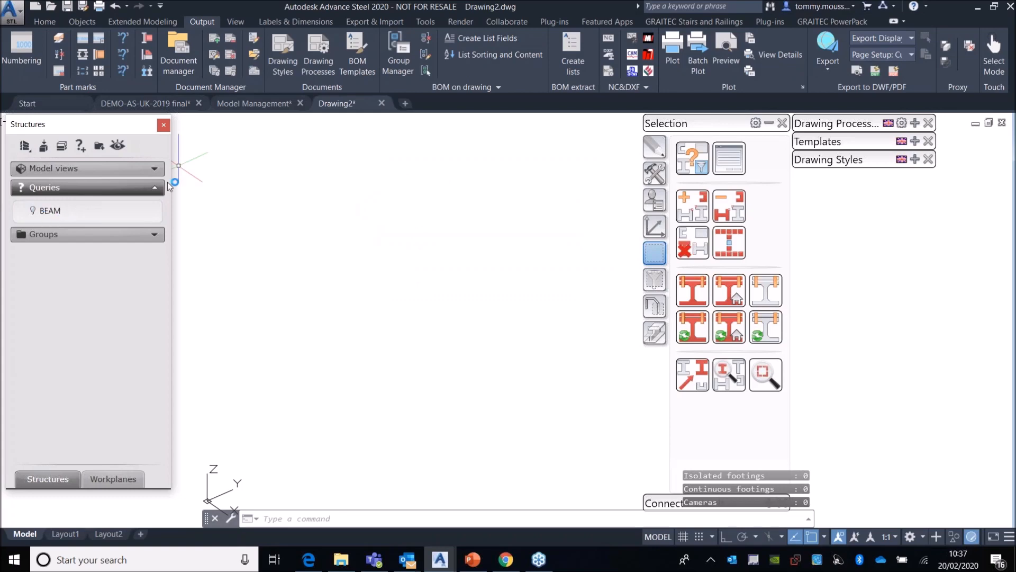
Step: Begin saving the drawing under a new name, with C:\ProgramData\Autodesk\Advance Steel 2020\GBR\Shared\Support\Templates as the destination folder
click(11, 10)
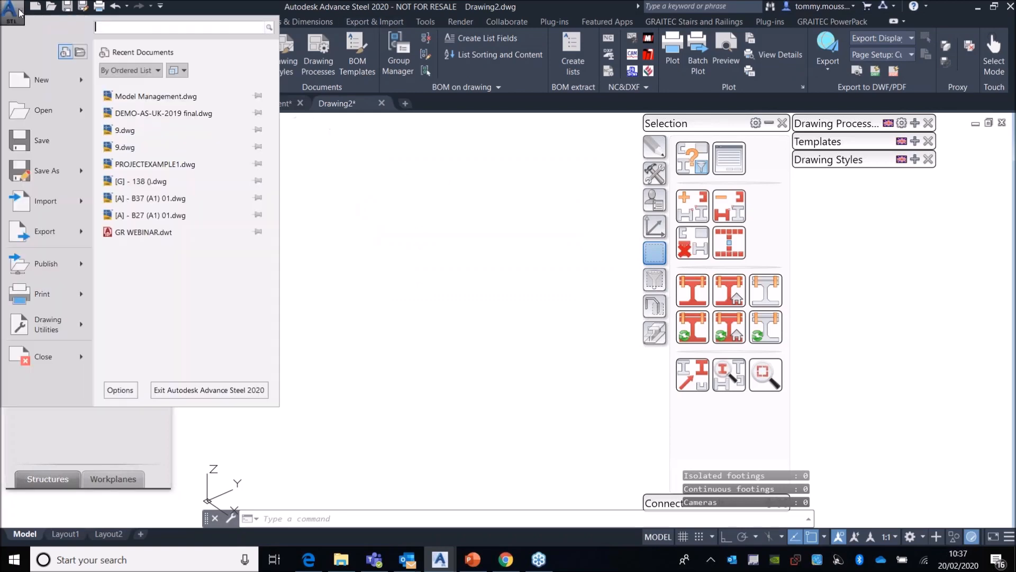
click(34, 176)
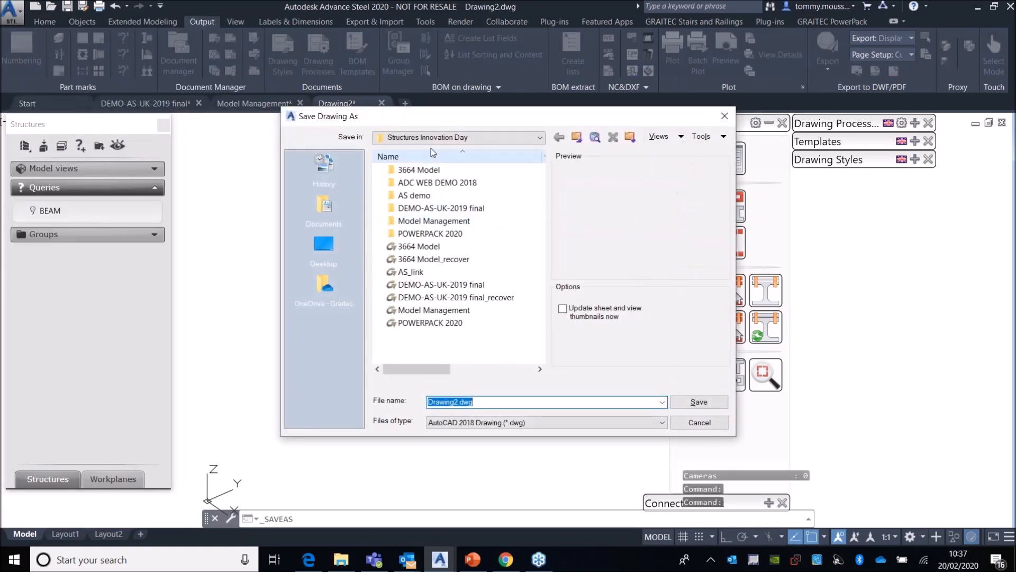
click(324, 244)
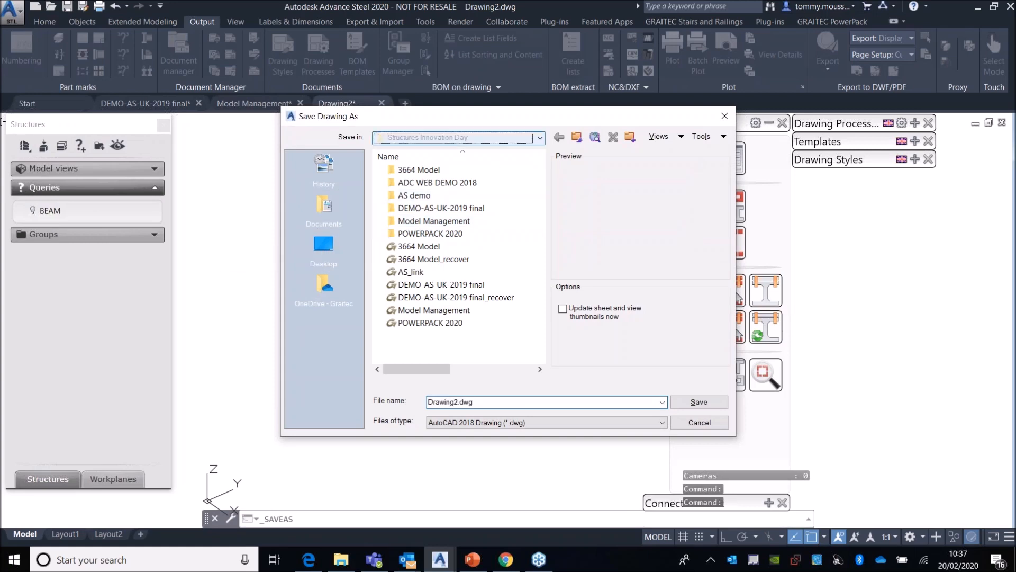
click(492, 138)
scroll(493, 221, up, 2)
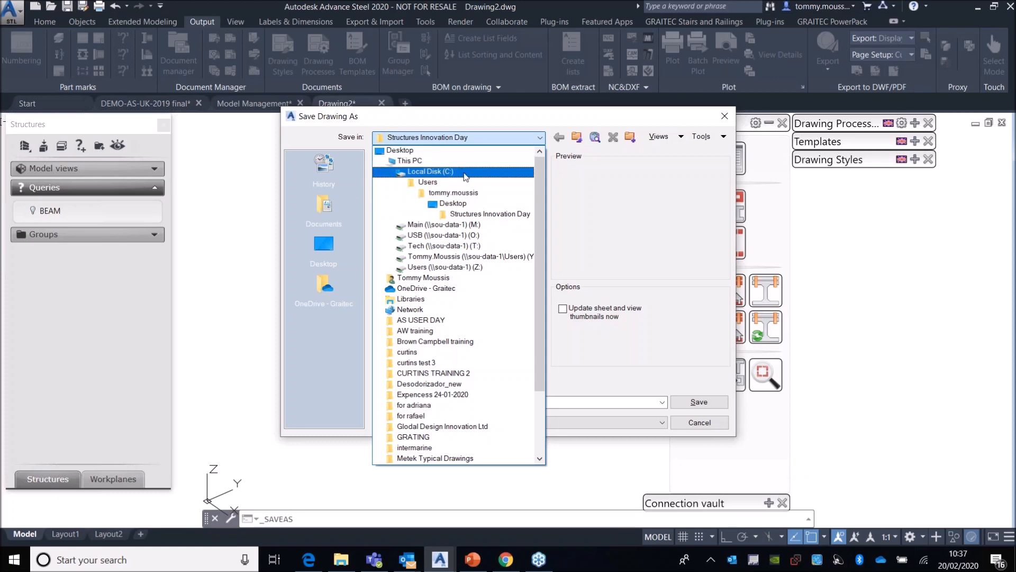
click(466, 175)
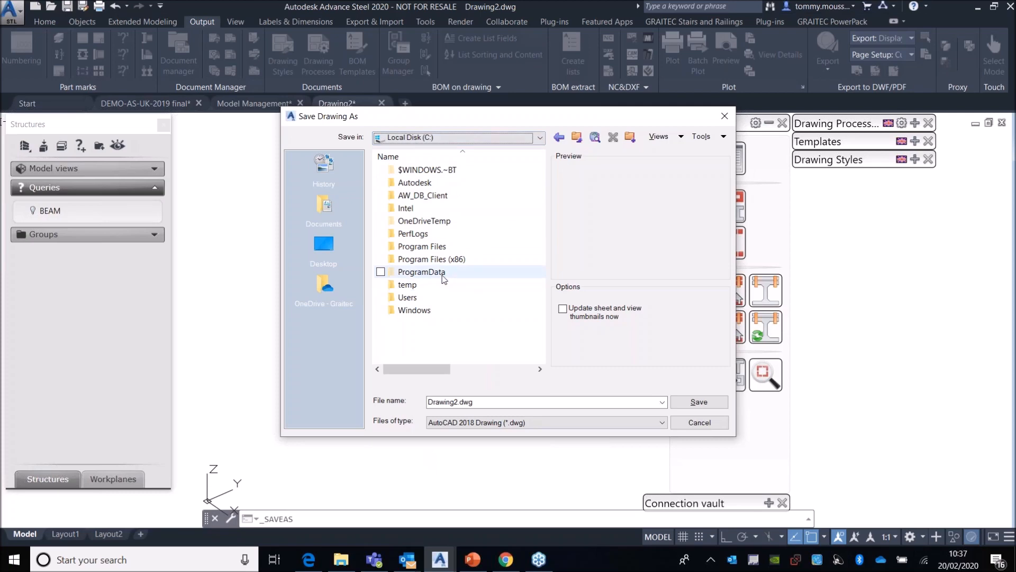
double_click(444, 273)
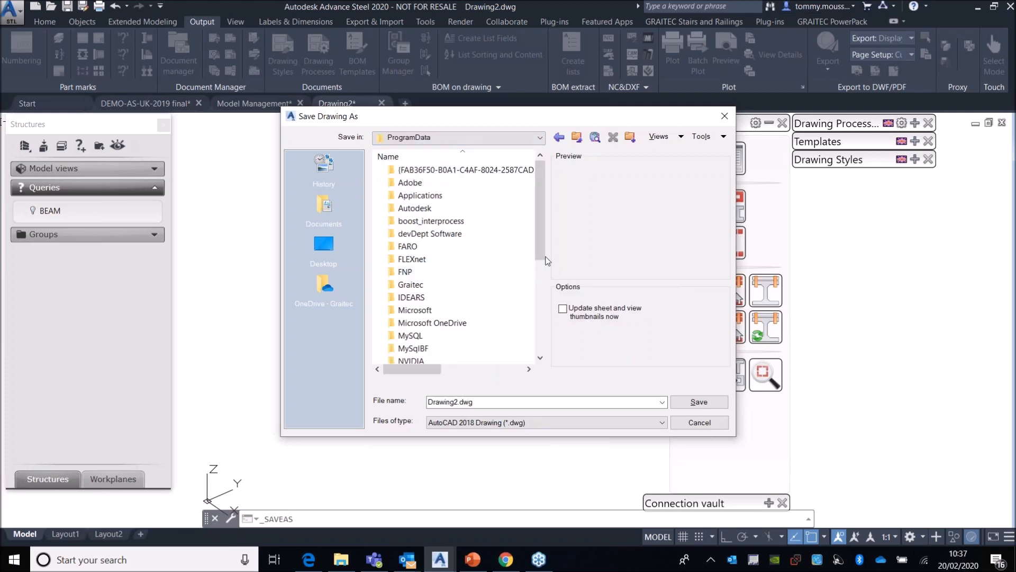
double_click(443, 208)
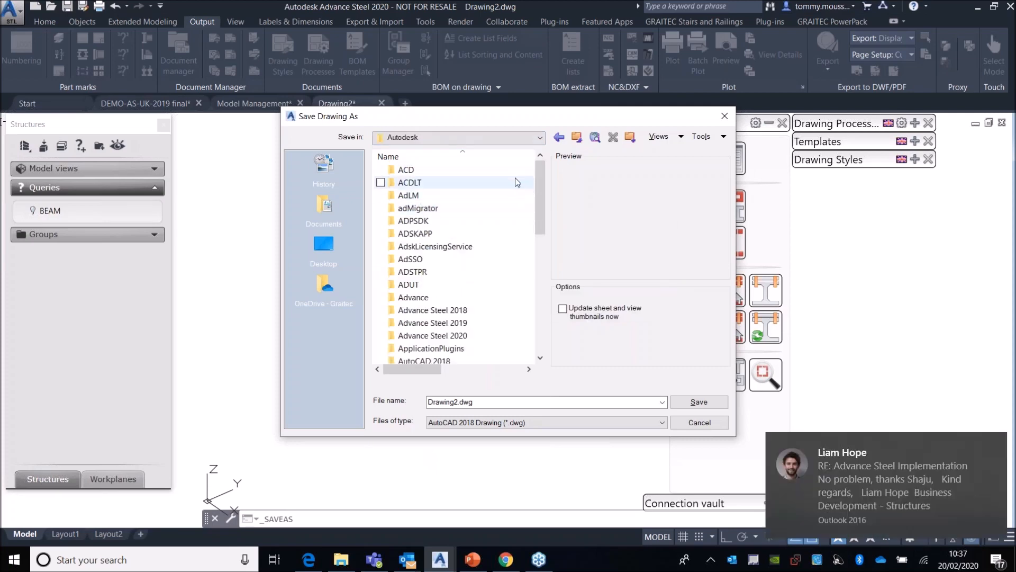
double_click(471, 336)
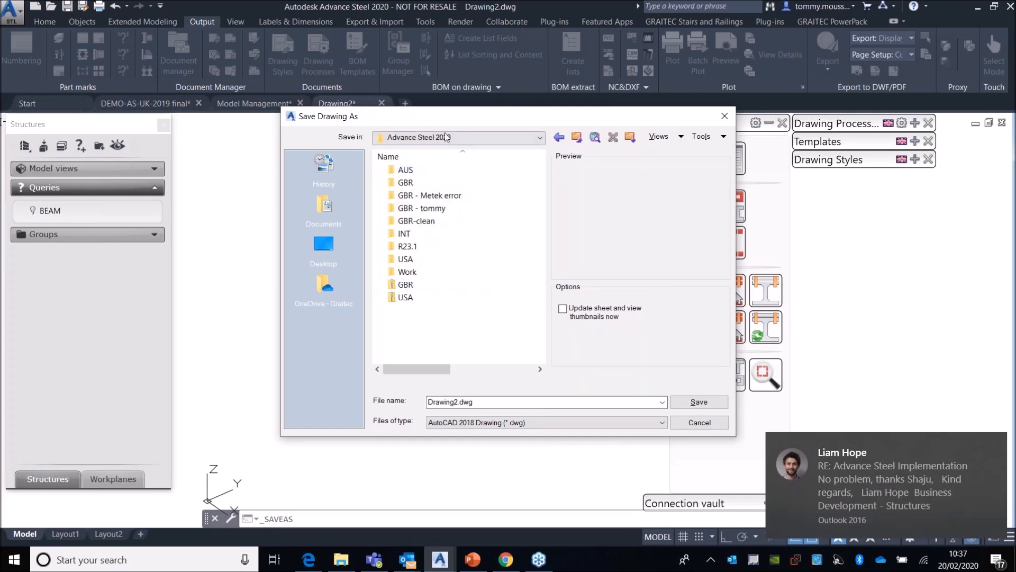
double_click(445, 182)
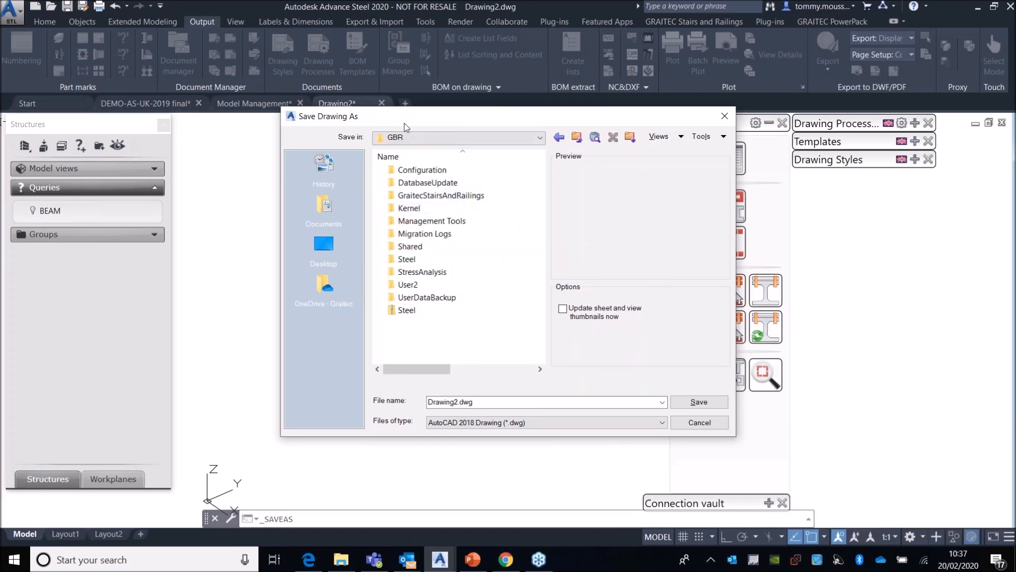
double_click(454, 246)
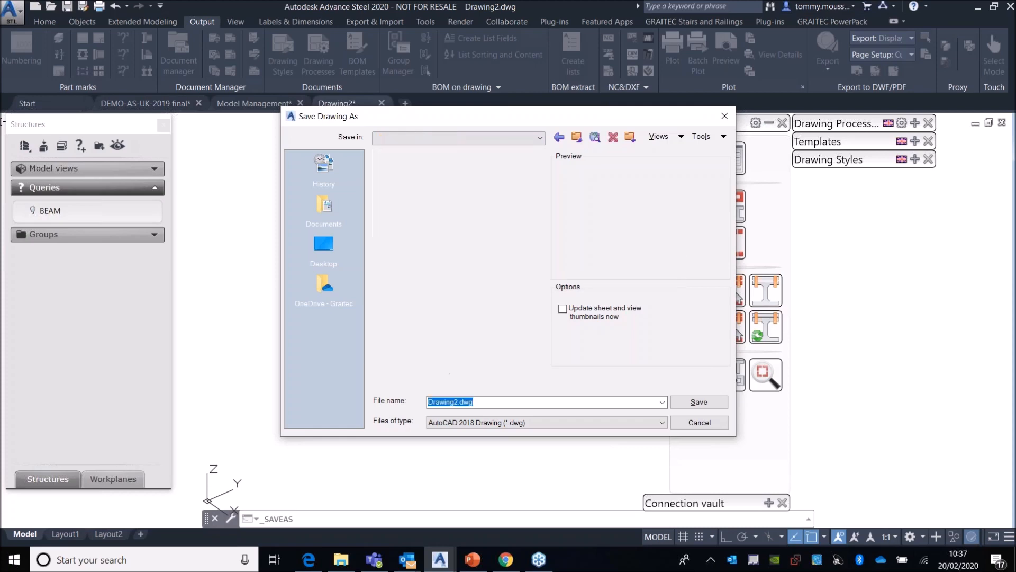
double_click(432, 196)
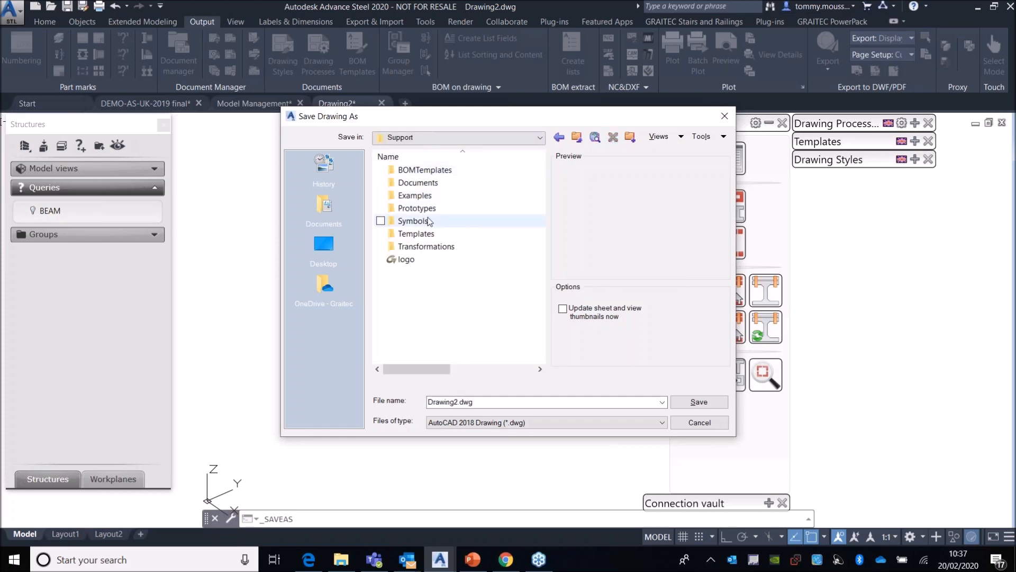
double_click(451, 234)
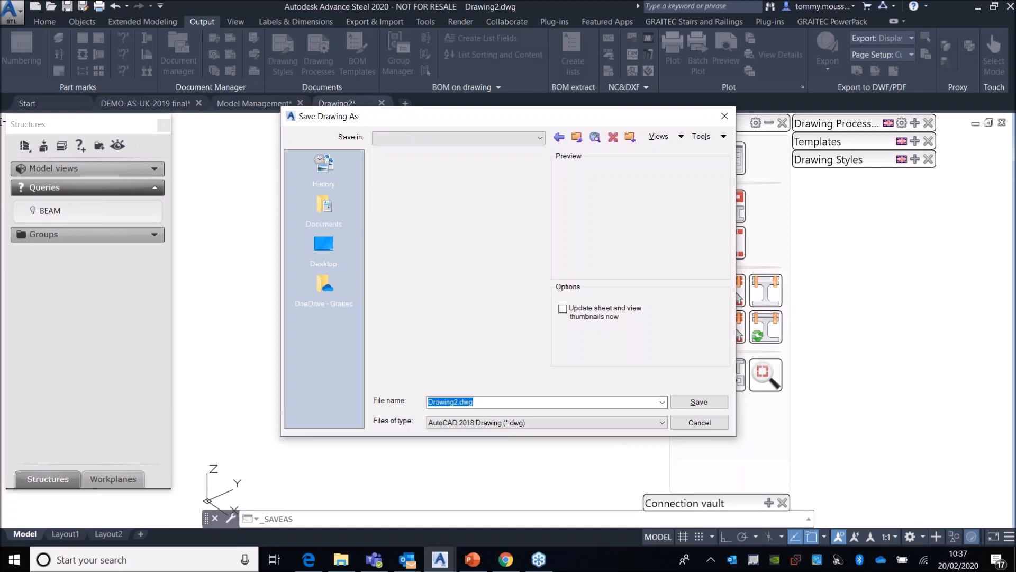
Step: Save the drawing as an AutoCAD Drawing Template (*.dwt) named TEST 1 with metric measurement, and close it
click(521, 422)
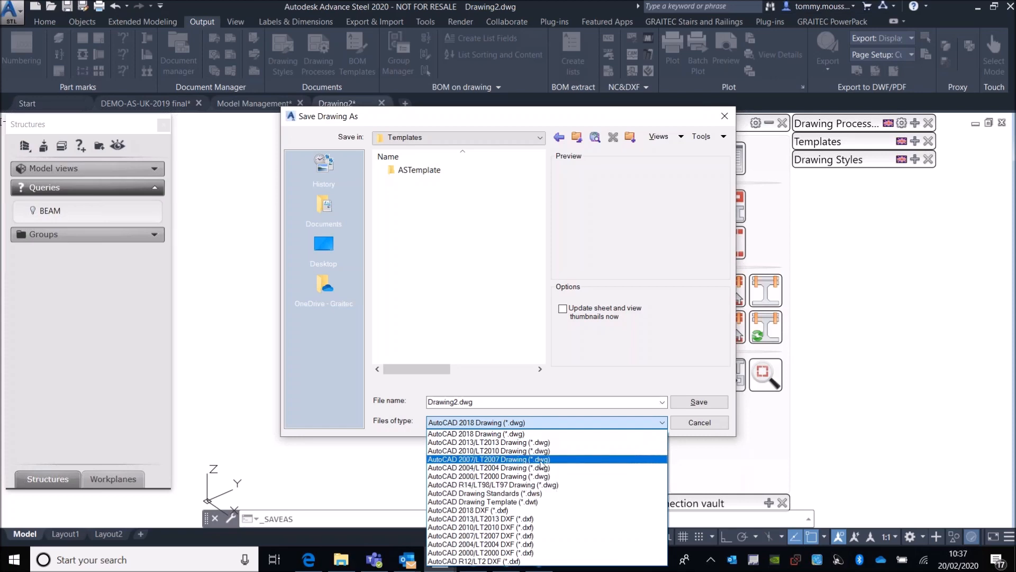
click(556, 501)
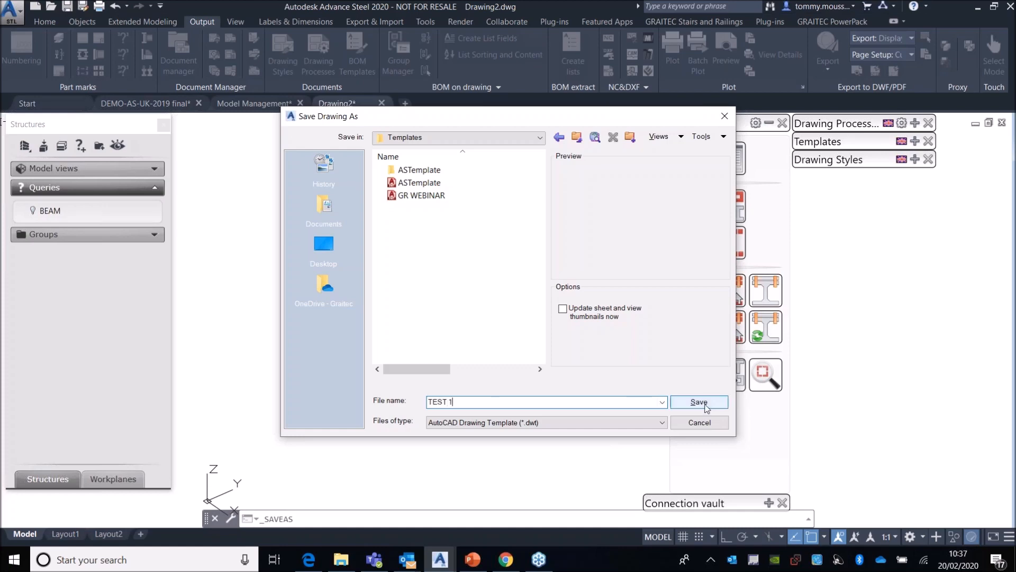
click(698, 402)
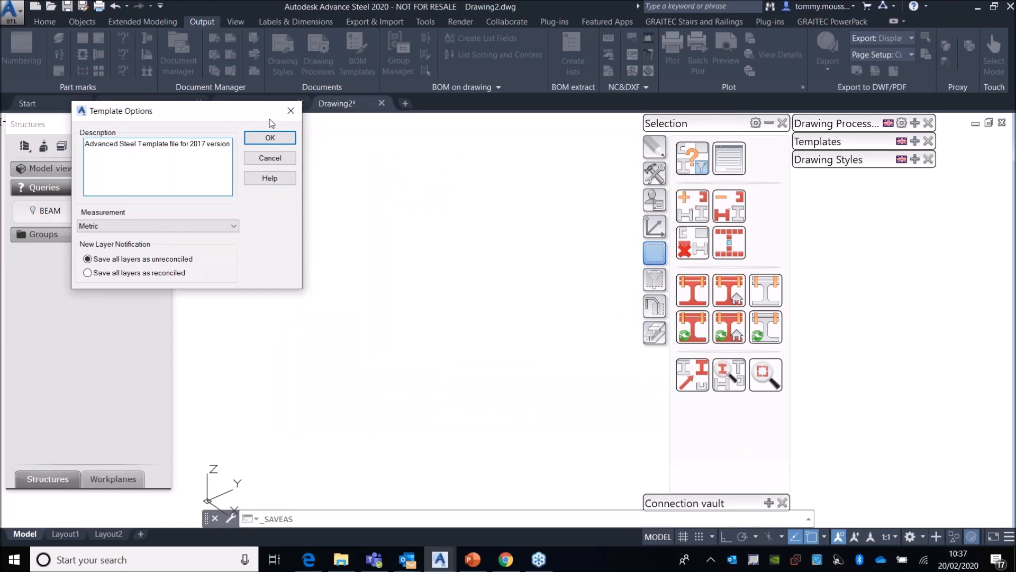
click(269, 137)
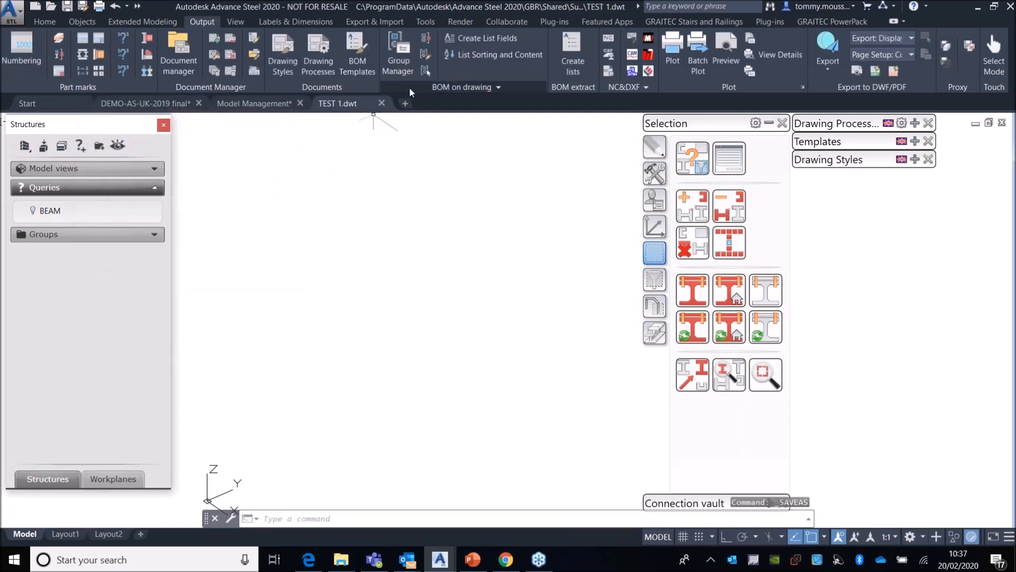
click(381, 104)
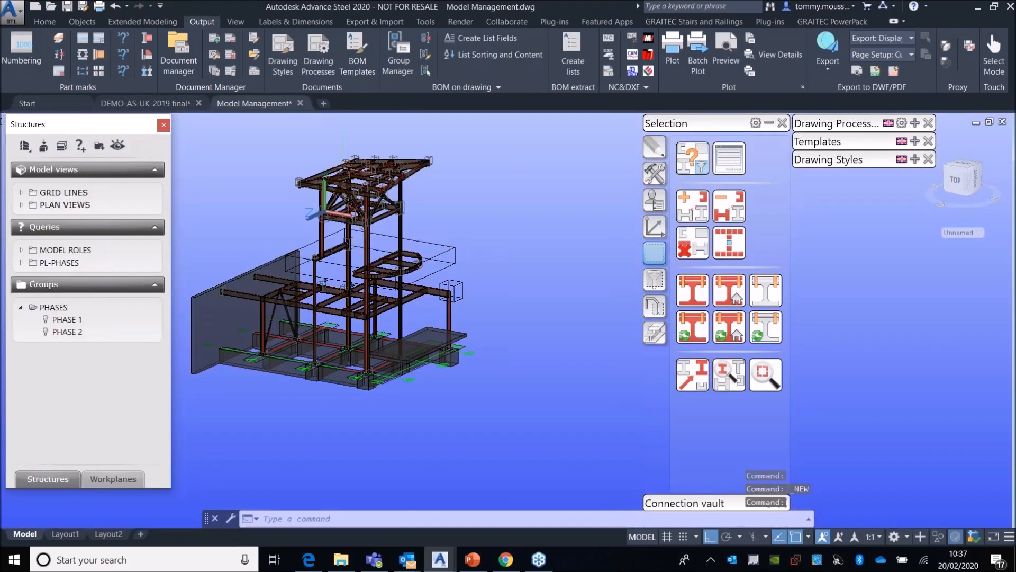
Step: Create a new drawing from the TEST 1 template in the Templates folder and check its saved queries
click(12, 11)
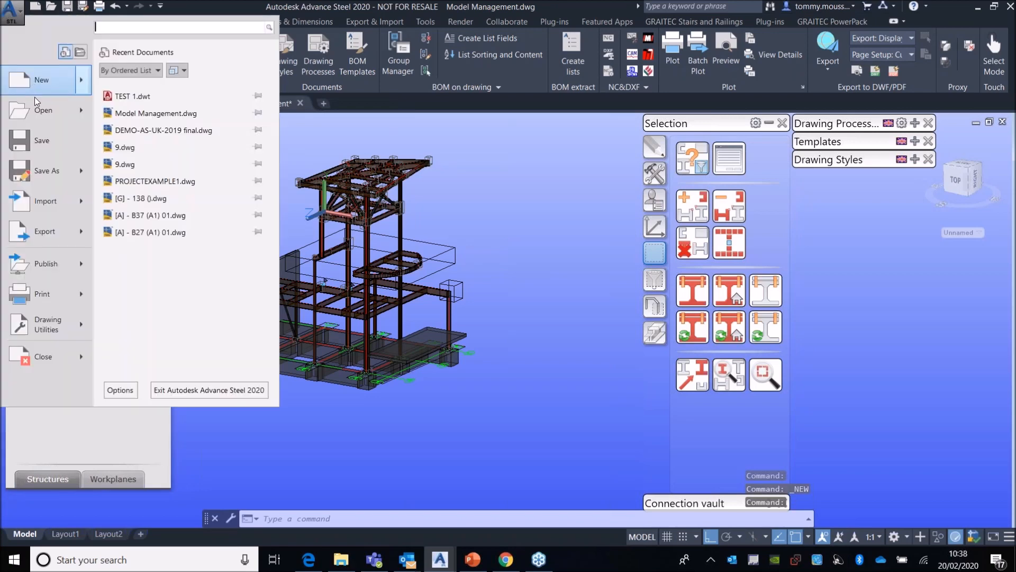
click(36, 92)
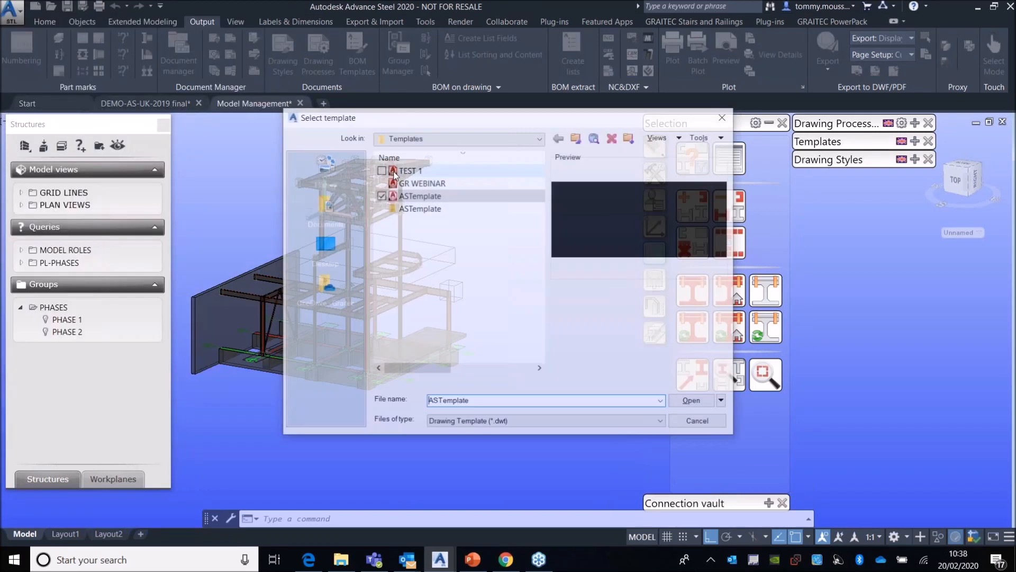
click(488, 136)
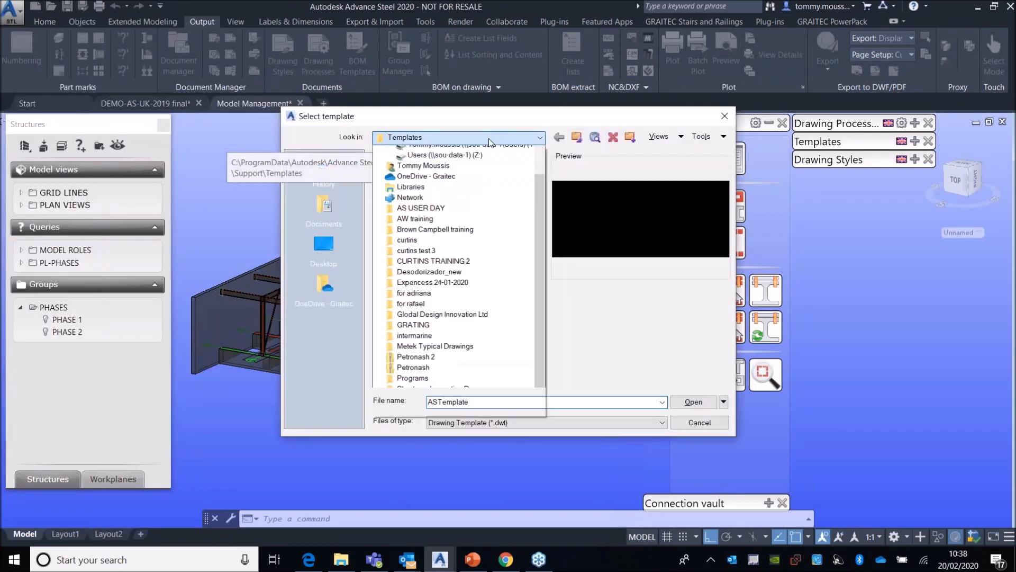
scroll(484, 224, up, 1)
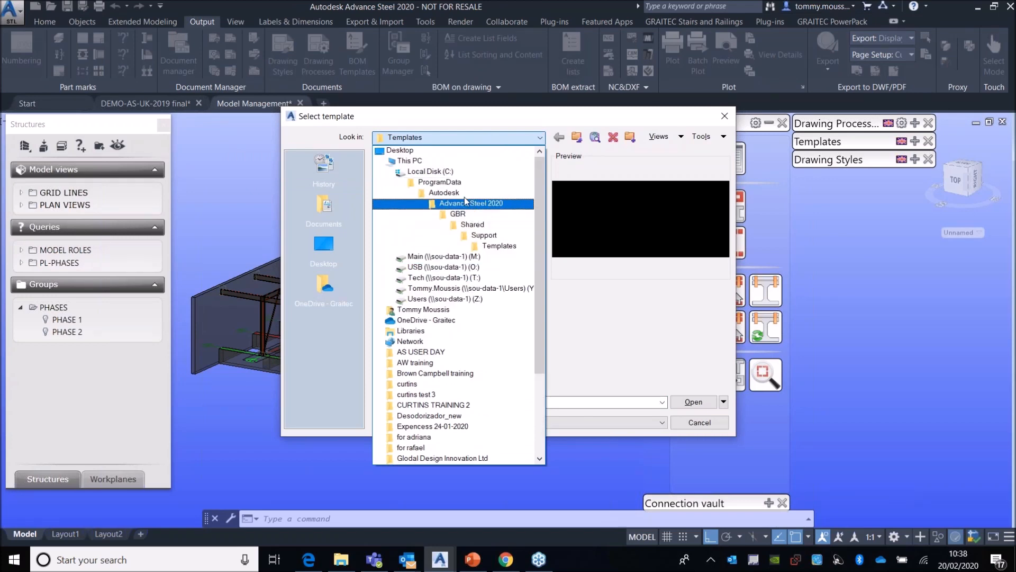
click(560, 300)
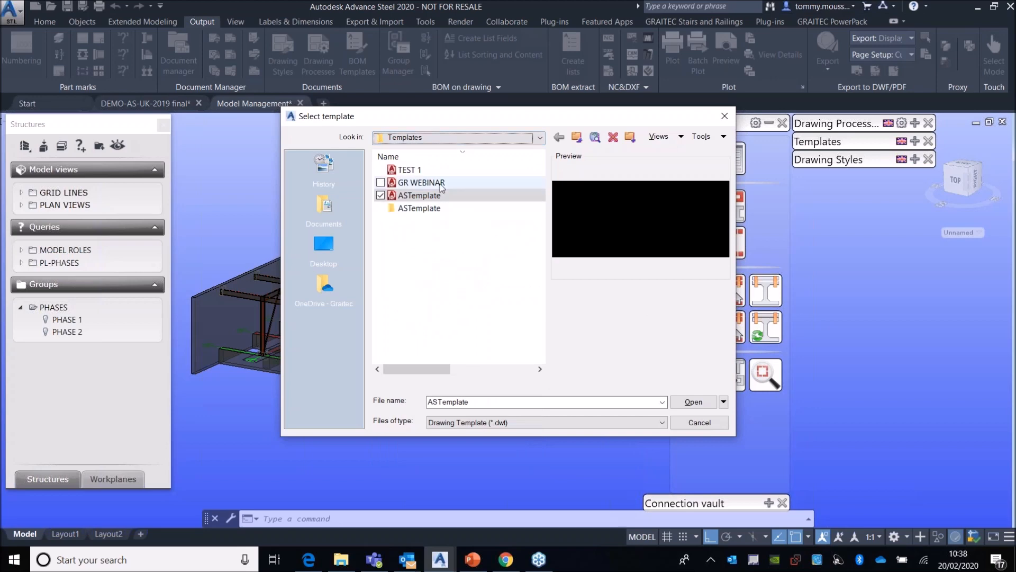
double_click(428, 168)
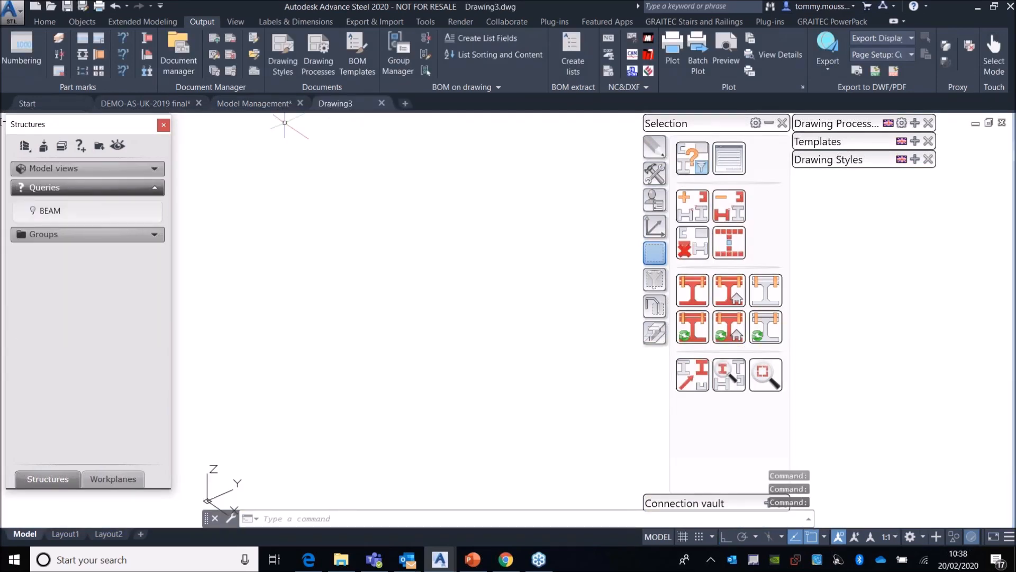
key(ctrl)
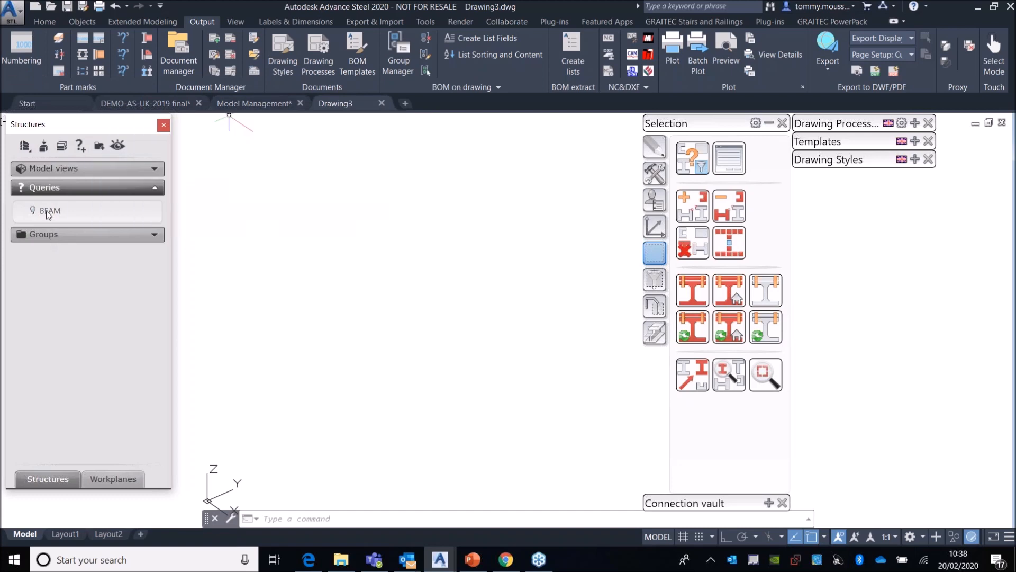
click(246, 106)
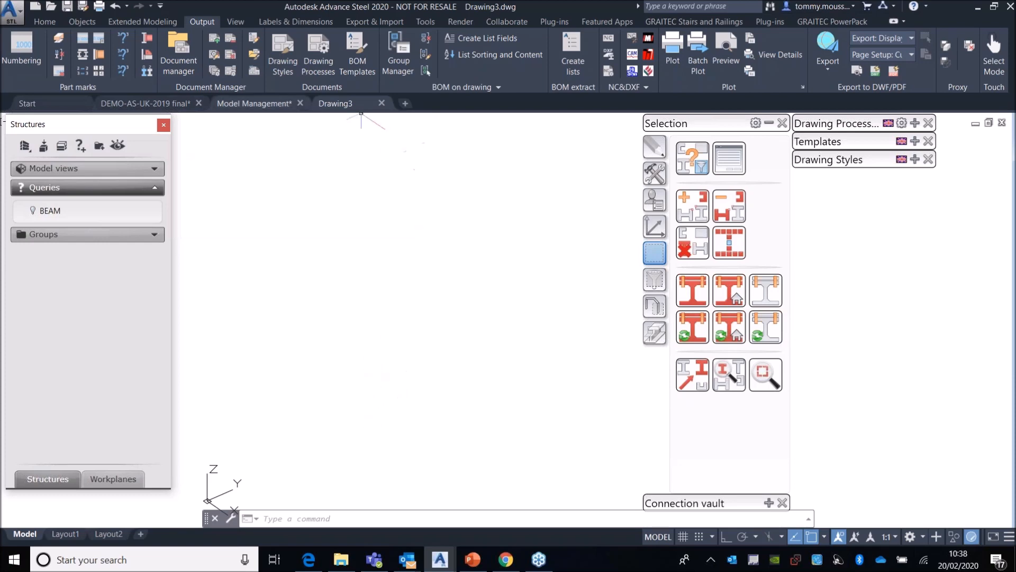
Step: Open the search settings of the BEAM query and export them as the XML file Query 2 in the Templates folder
right_click(51, 211)
click(119, 292)
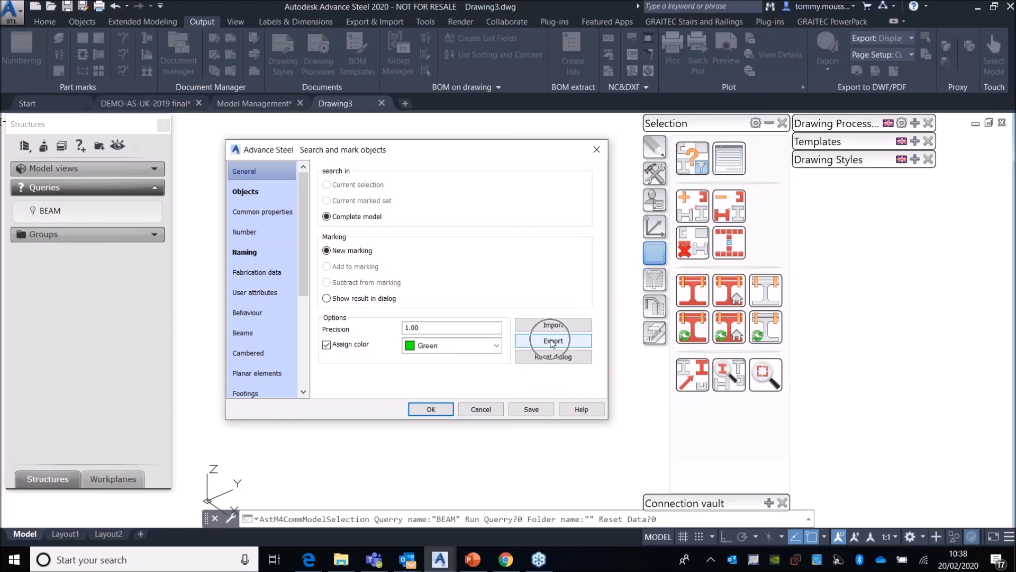
click(551, 341)
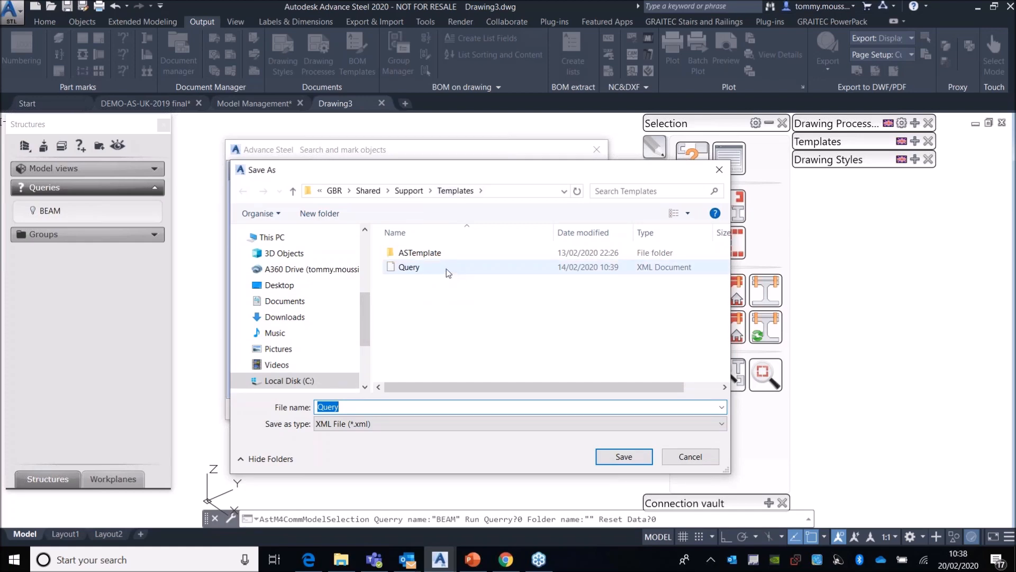
click(347, 408)
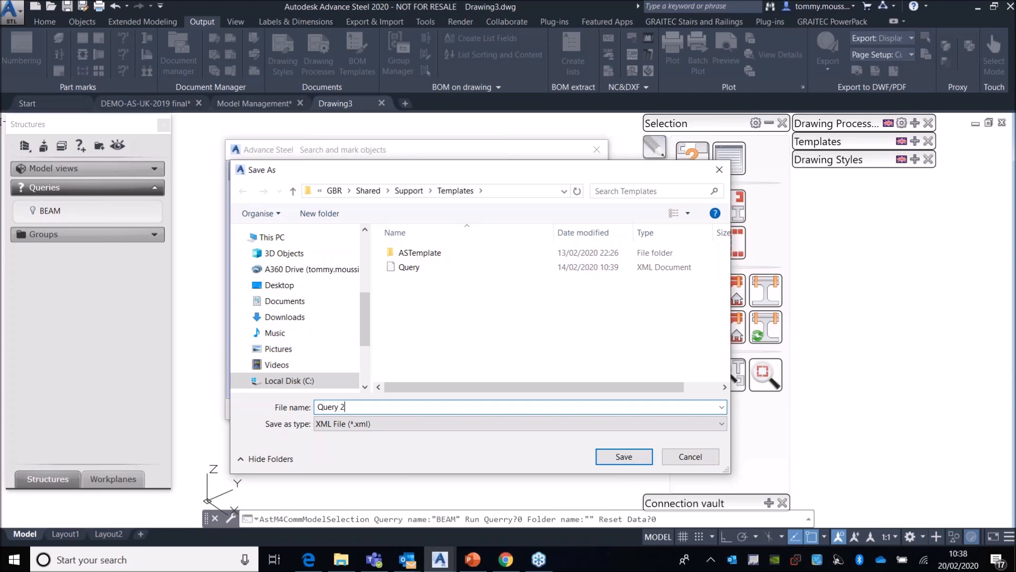
click(630, 460)
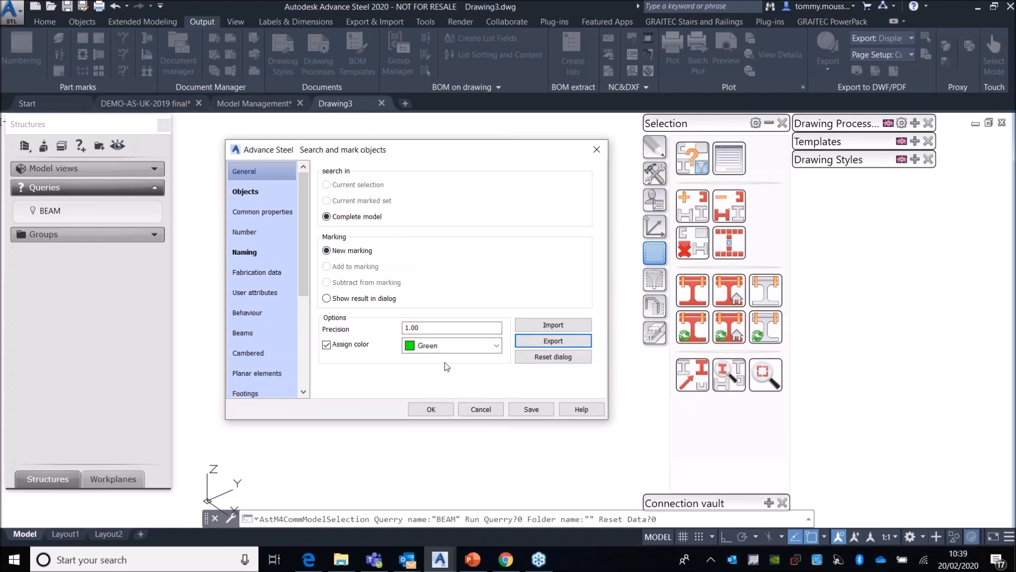
Step: Confirm the BEAM query's search settings and close the new drawing without saving it
click(435, 416)
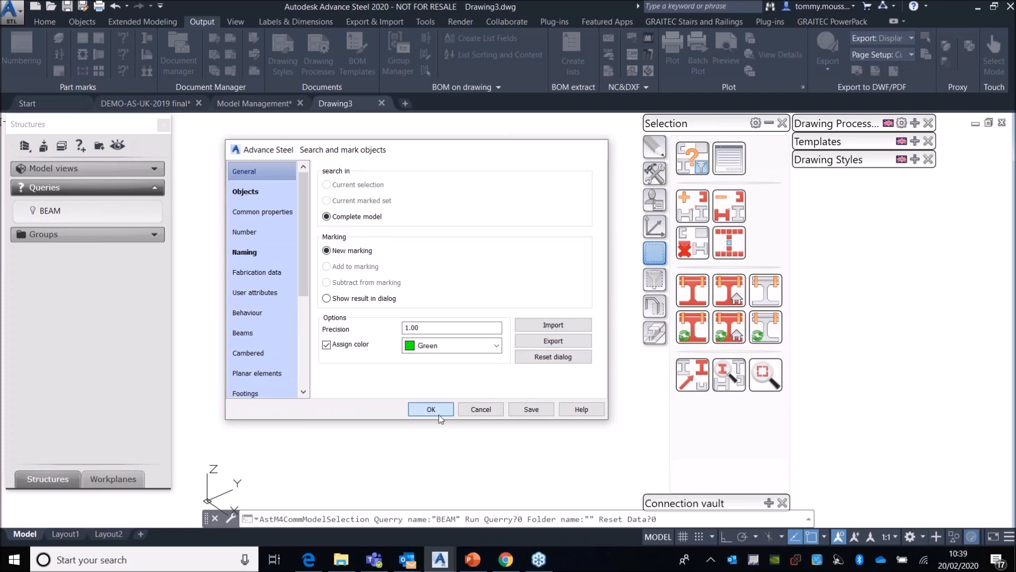
click(381, 104)
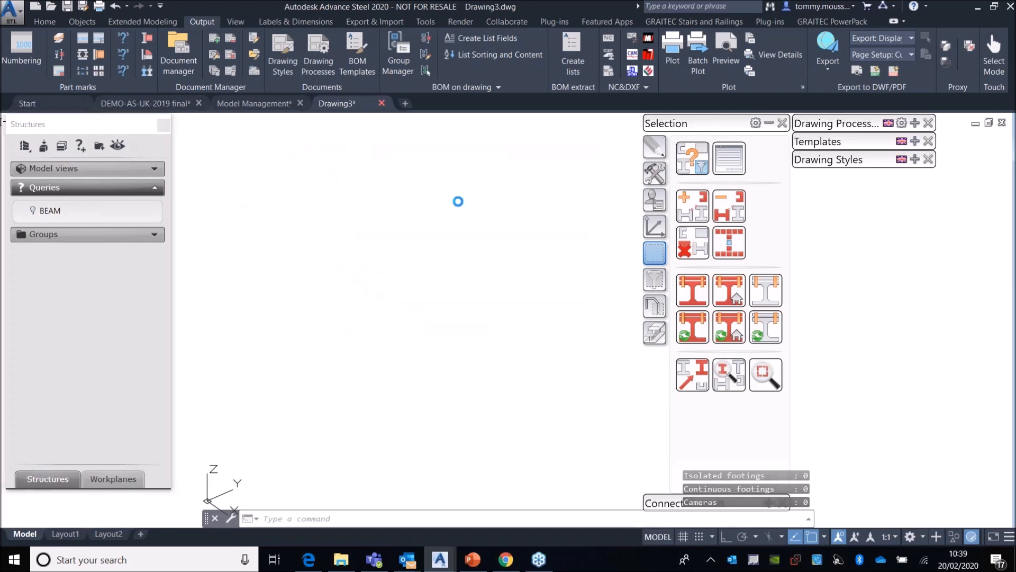
click(508, 306)
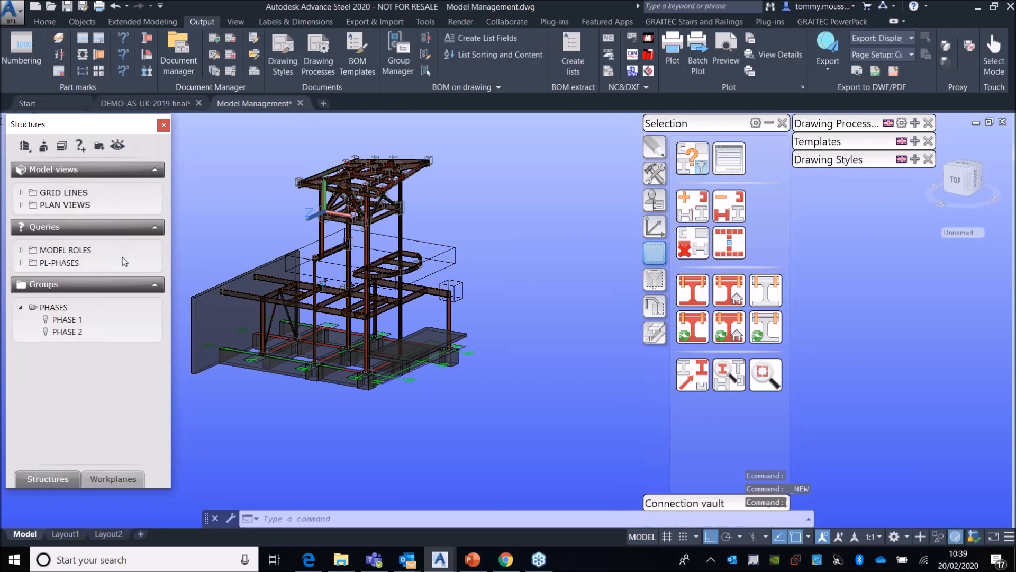
Step: Create a query in the Model Management drawing, import the Query 2 XML file and check its object and naming criteria
right_click(124, 261)
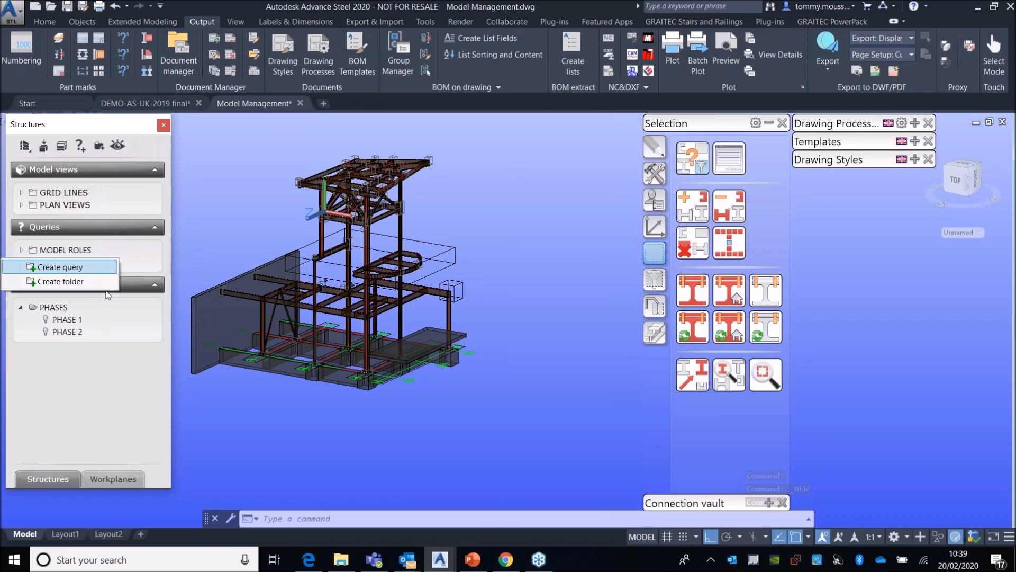
click(50, 267)
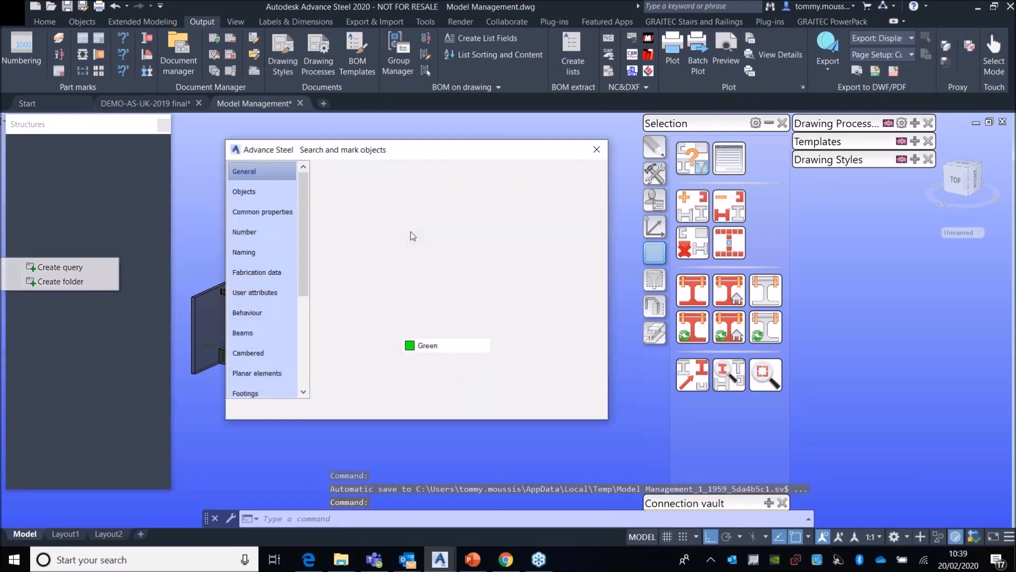
click(561, 326)
click(447, 268)
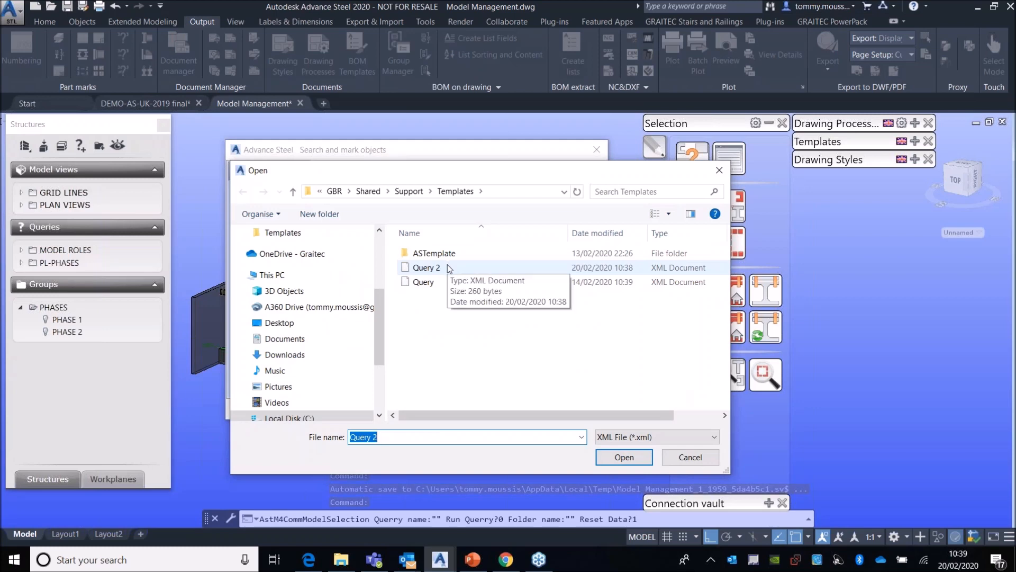
double_click(446, 270)
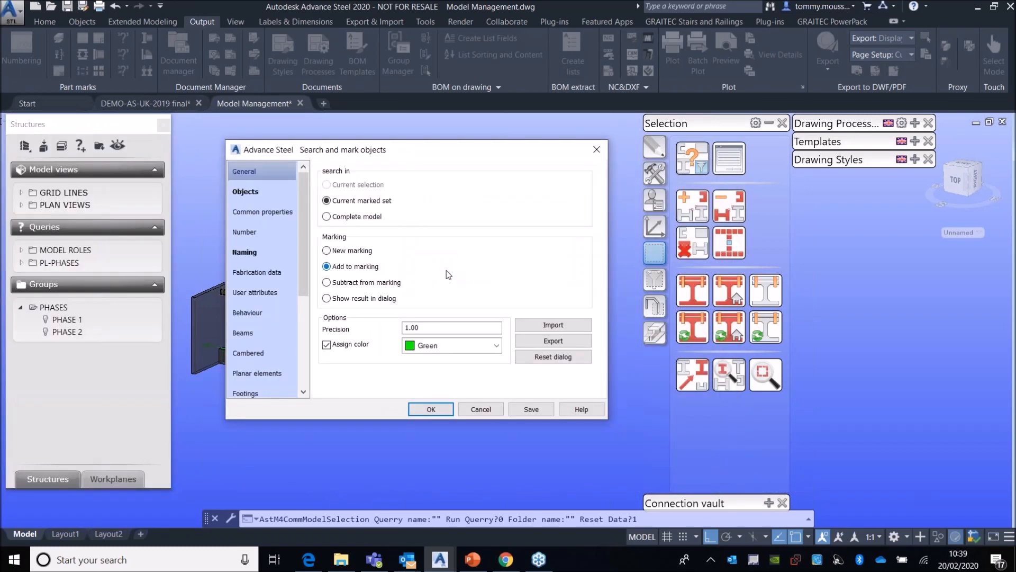
click(262, 189)
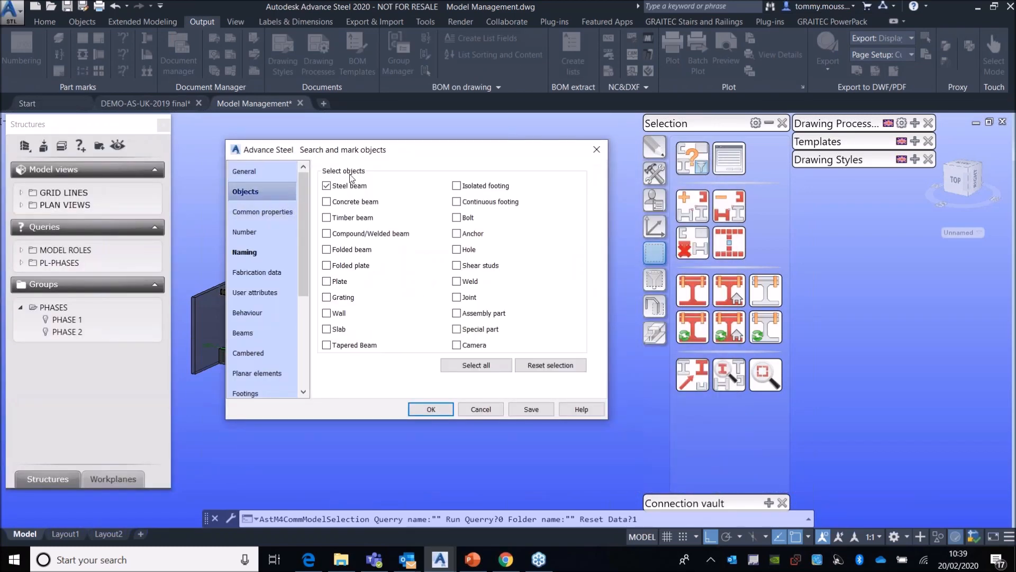
click(286, 254)
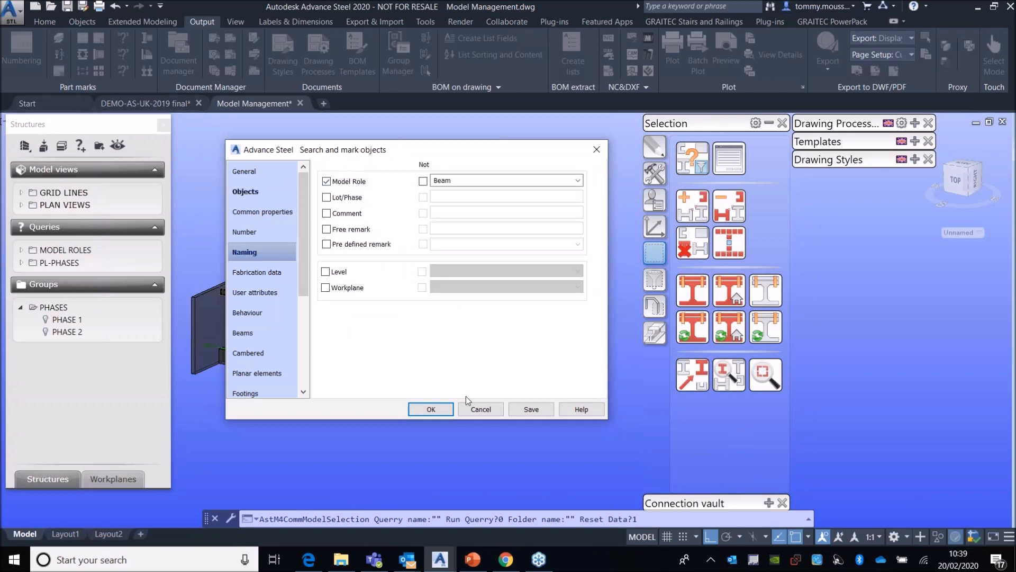
Step: Save the imported search as a query named BEAM 2 and close the search settings
click(531, 409)
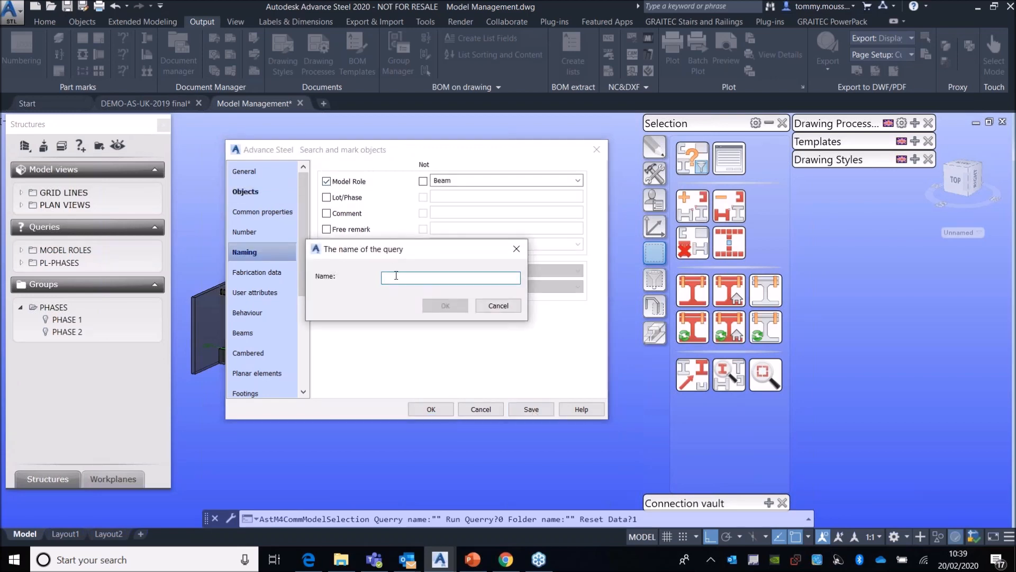
text(BEAM 2)
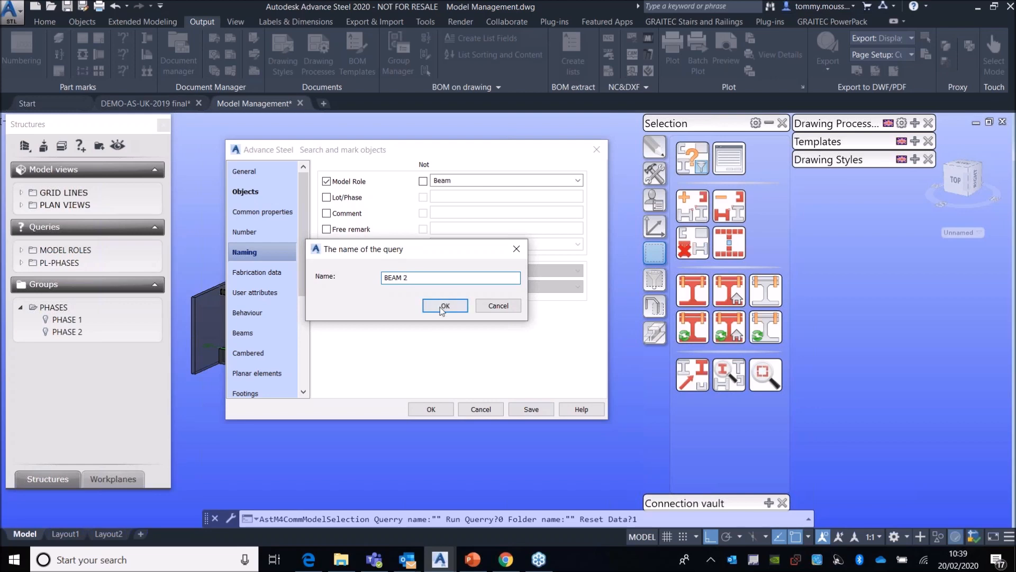
click(444, 306)
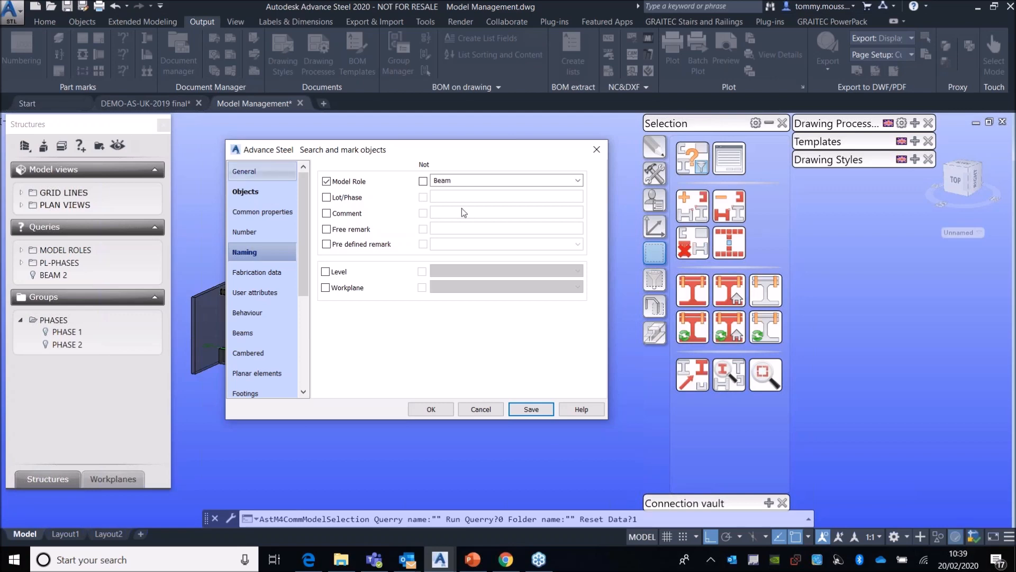
click(596, 150)
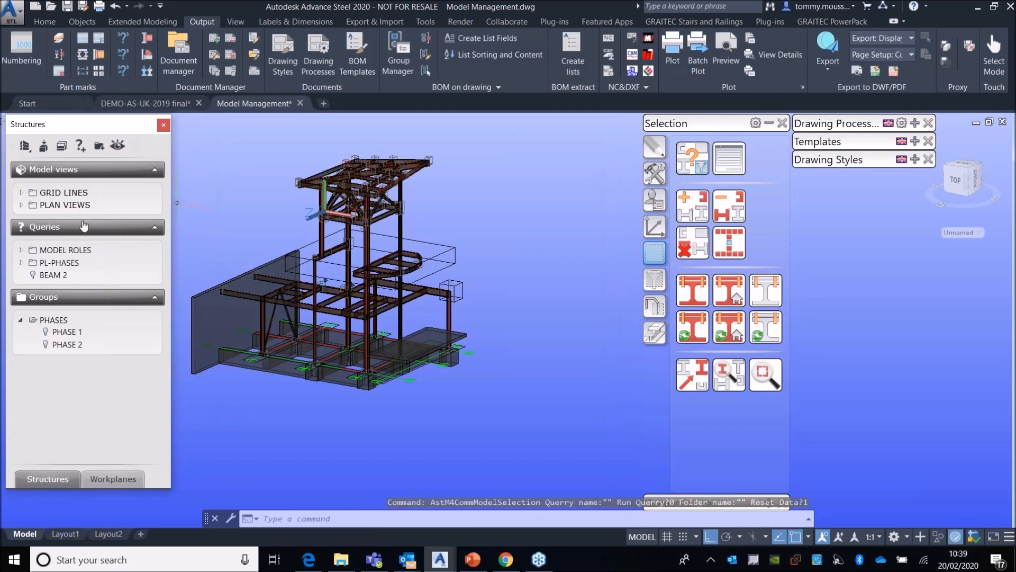
Step: Delete the BEAM 2 query from the drawing
right_click(60, 276)
click(125, 301)
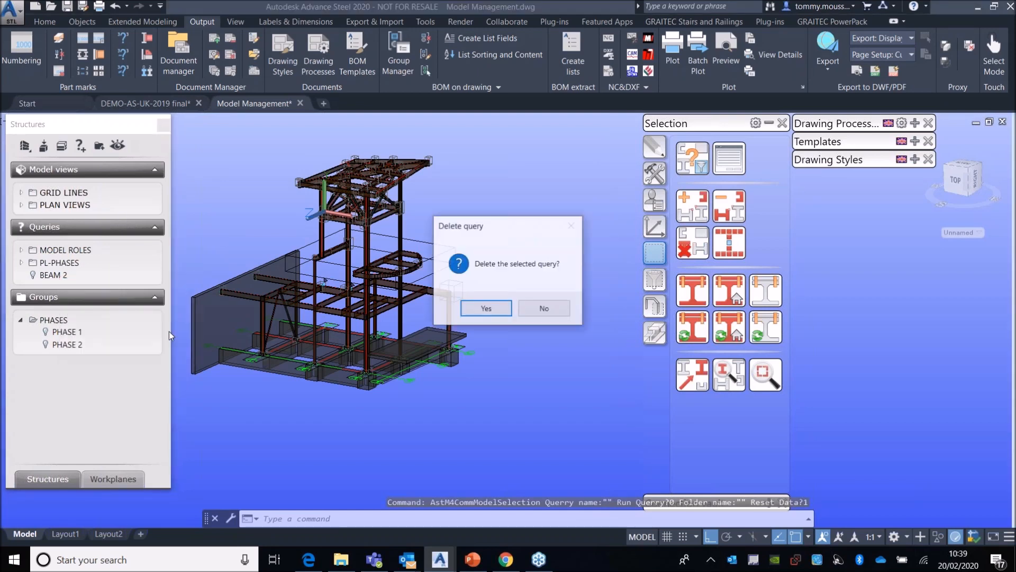
click(481, 307)
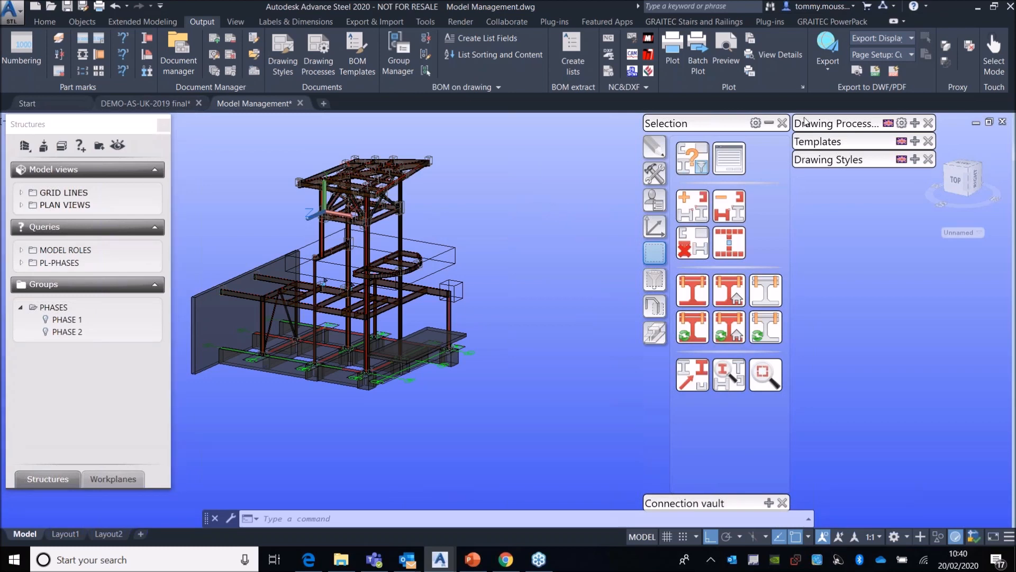
Step: Open the model browser, reposition its window over the model and widen it
click(739, 165)
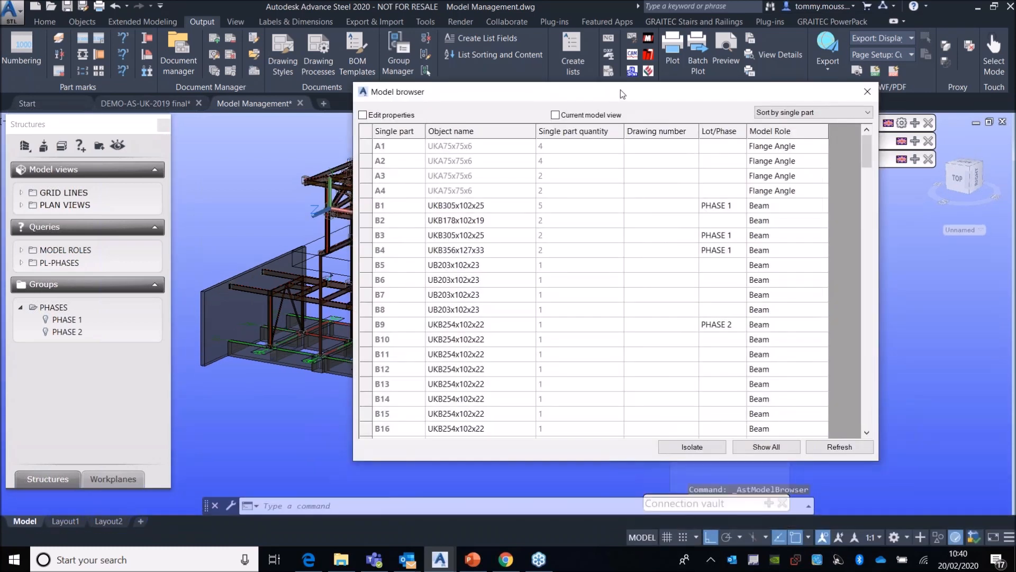
drag(680, 95, 513, 96)
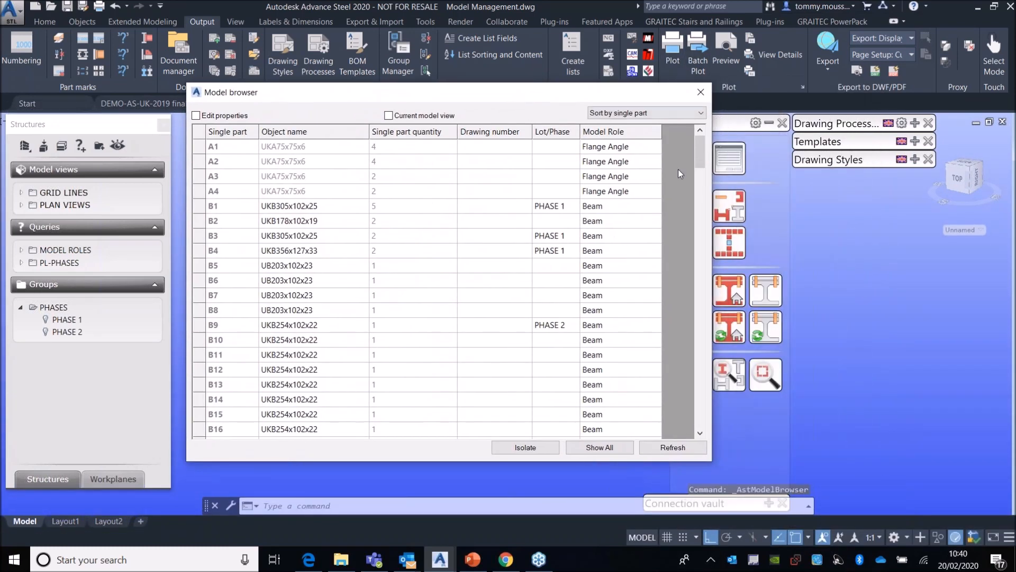
click(762, 123)
click(769, 124)
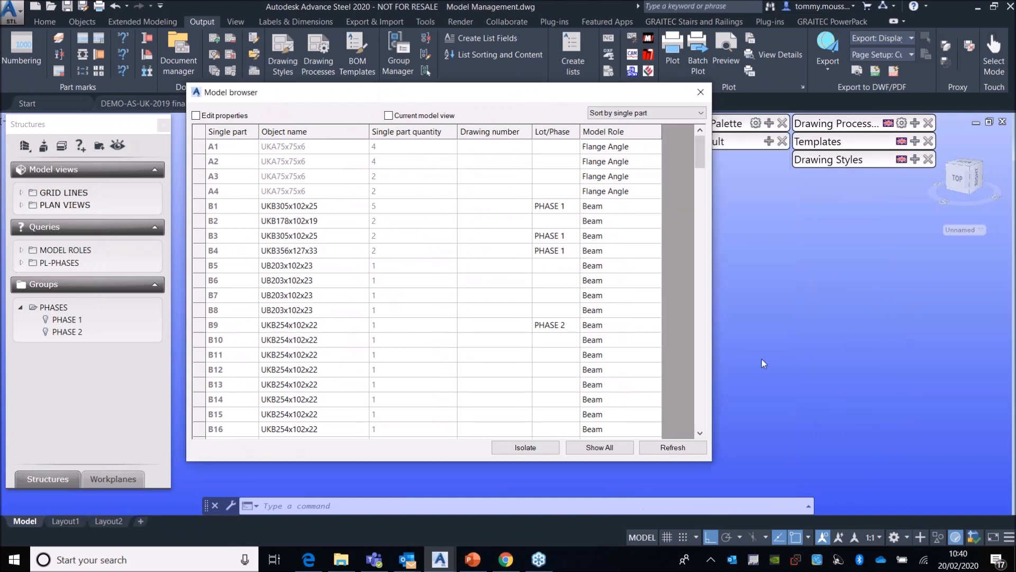
drag(713, 459, 868, 460)
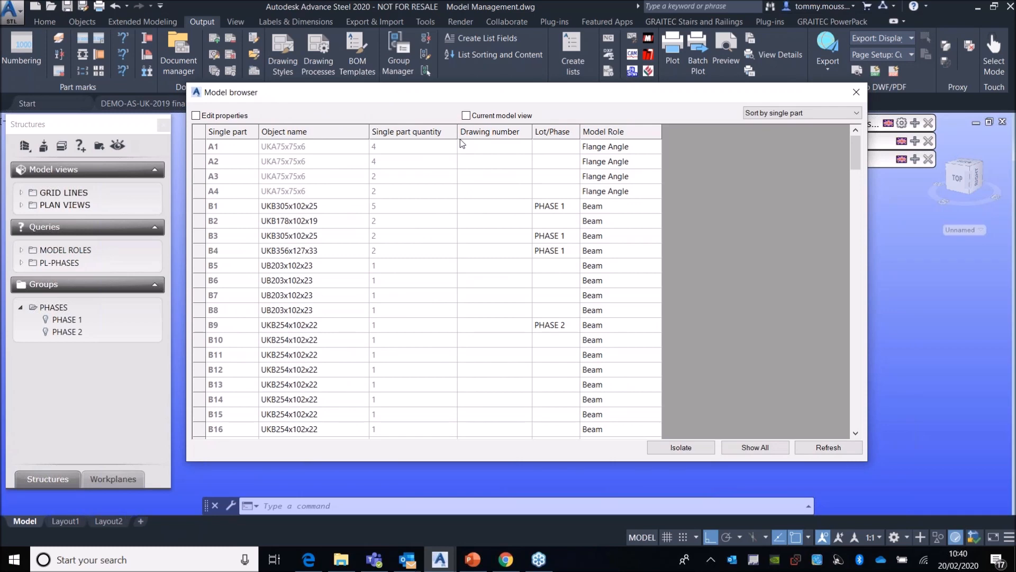
Step: Remove the Drawing number, Lot/Phase and Model Role columns from the model browser
right_click(523, 135)
click(566, 160)
right_click(492, 132)
click(537, 154)
right_click(503, 132)
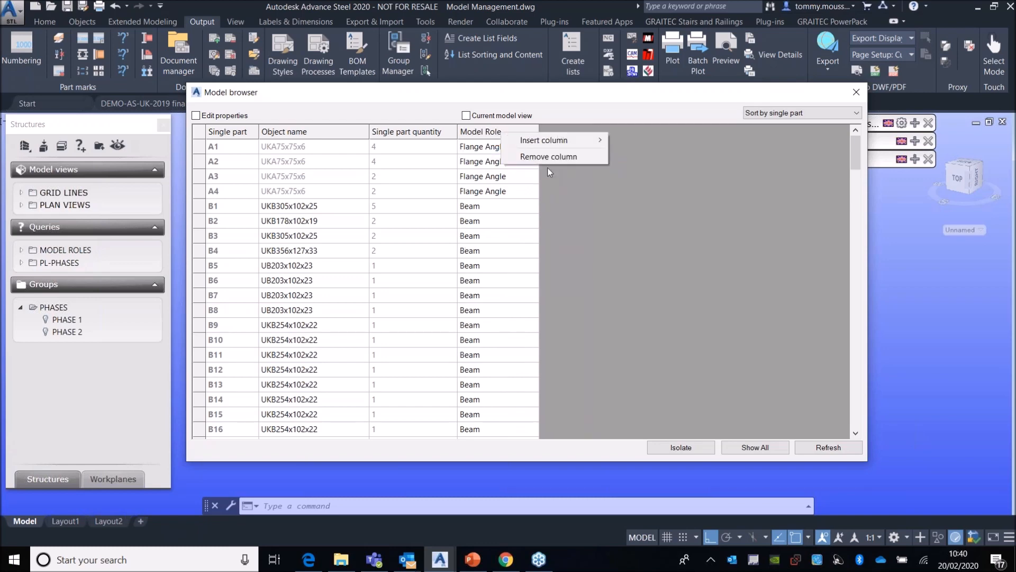
click(548, 156)
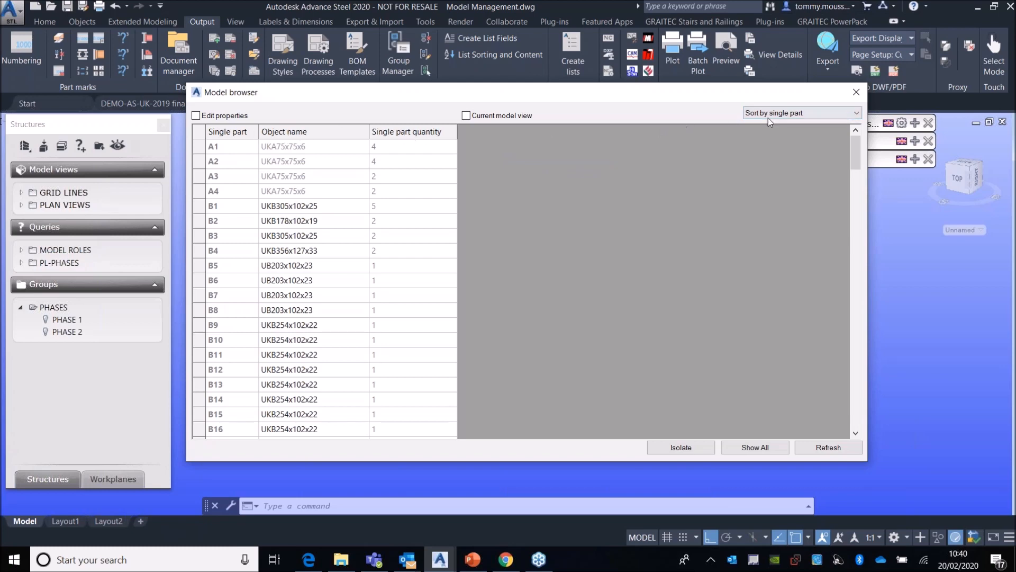
Step: Look through the single part list and switch the model browser to sort by assembly
scroll(430, 196, down, 2)
scroll(435, 199, up, 3)
click(771, 114)
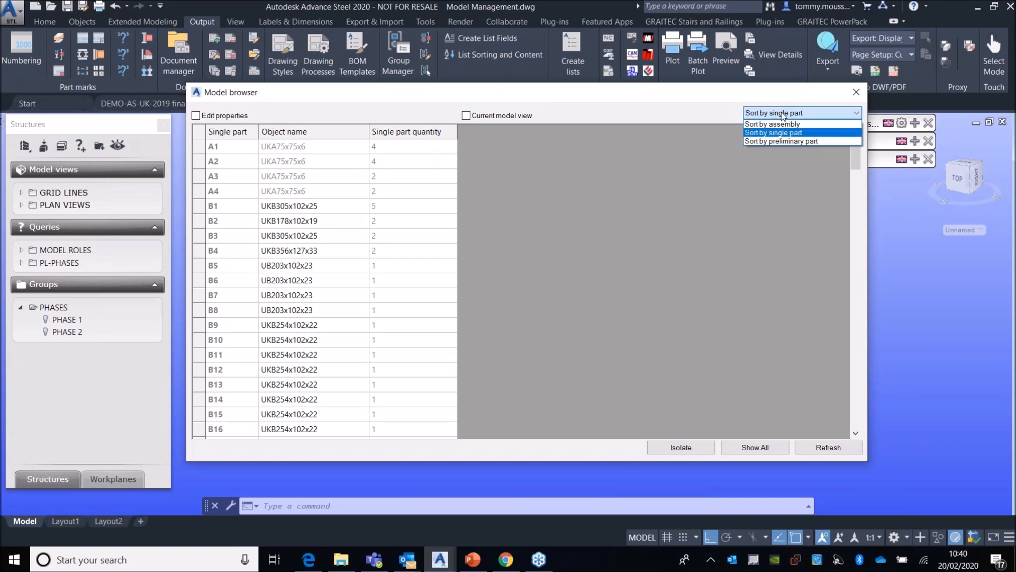
click(774, 125)
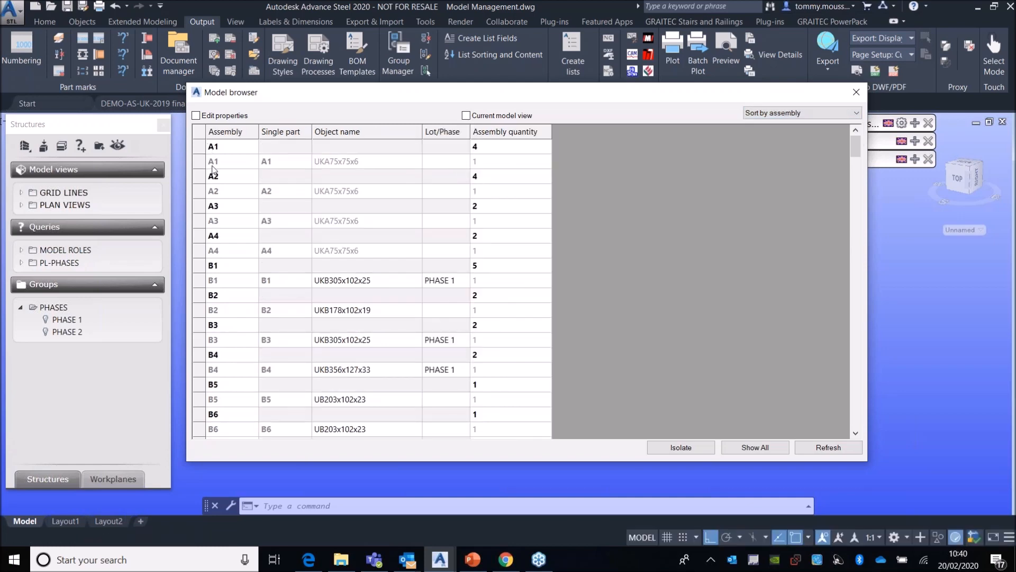
Step: Locate assembly B11 in the model through the model browser list and isolate it
scroll(244, 195, down, 3)
scroll(251, 201, down, 5)
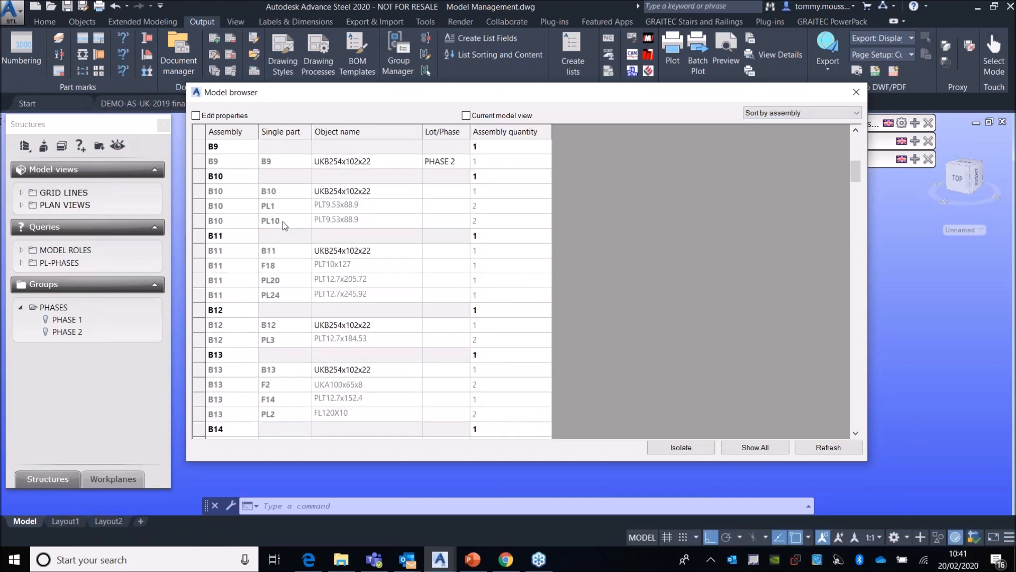
click(206, 239)
drag(374, 99, 709, 104)
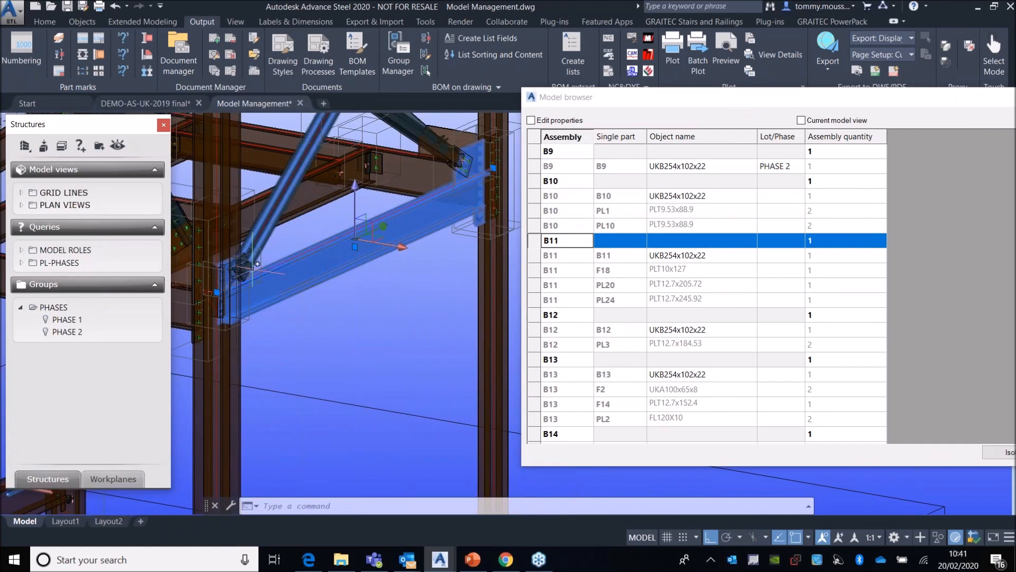
scroll(307, 228, down, 8)
drag(899, 99, 706, 100)
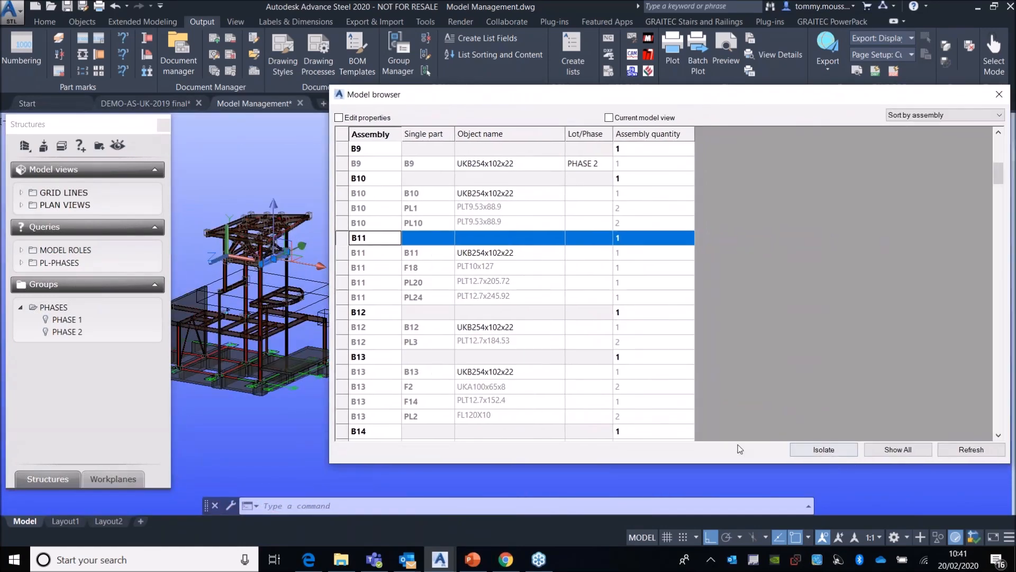
click(855, 451)
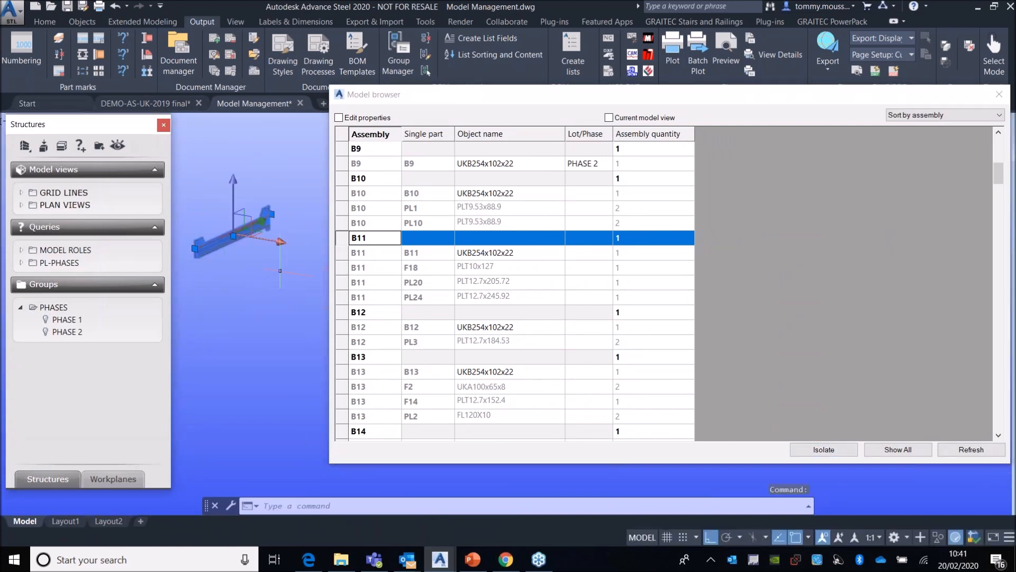
Step: Check the Advance Multi Edit options offered for the isolated assembly B11 and clear its selection
right_click(254, 291)
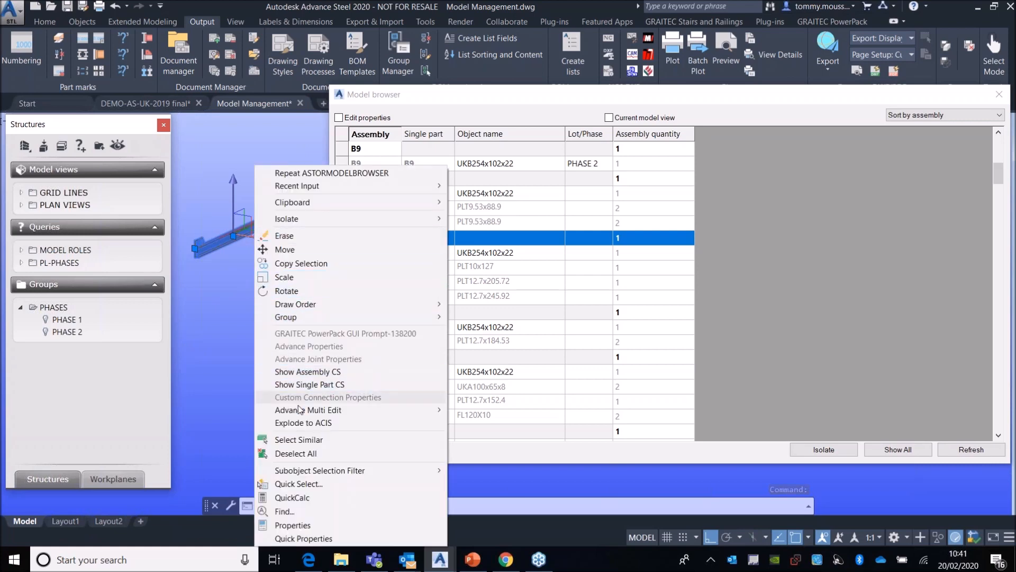
mouse_move(318, 413)
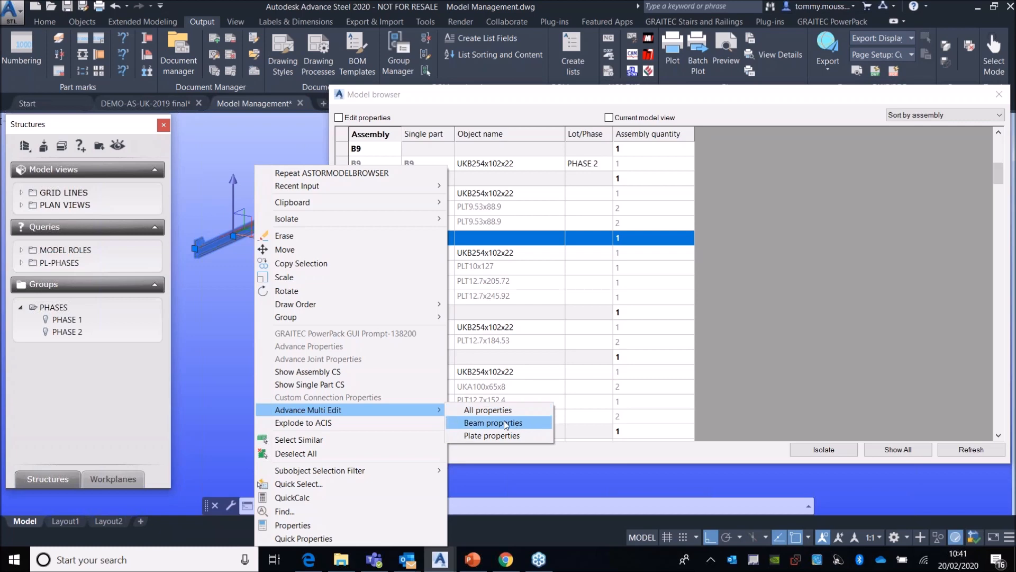
key(Escape)
key(Escape)
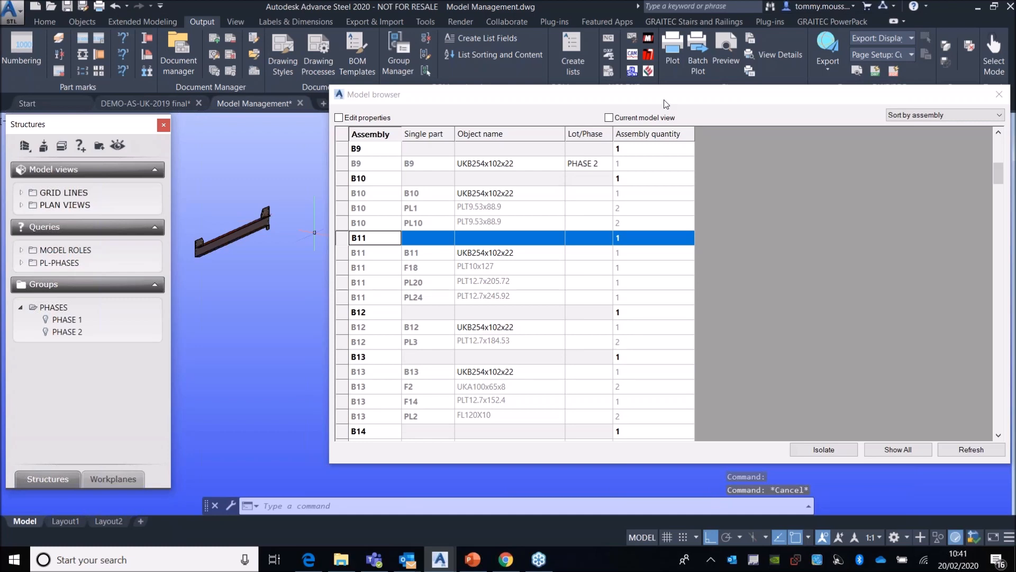
Step: Sort the model browser by single part and insert the Lot/Phase column after the quantity column
click(947, 114)
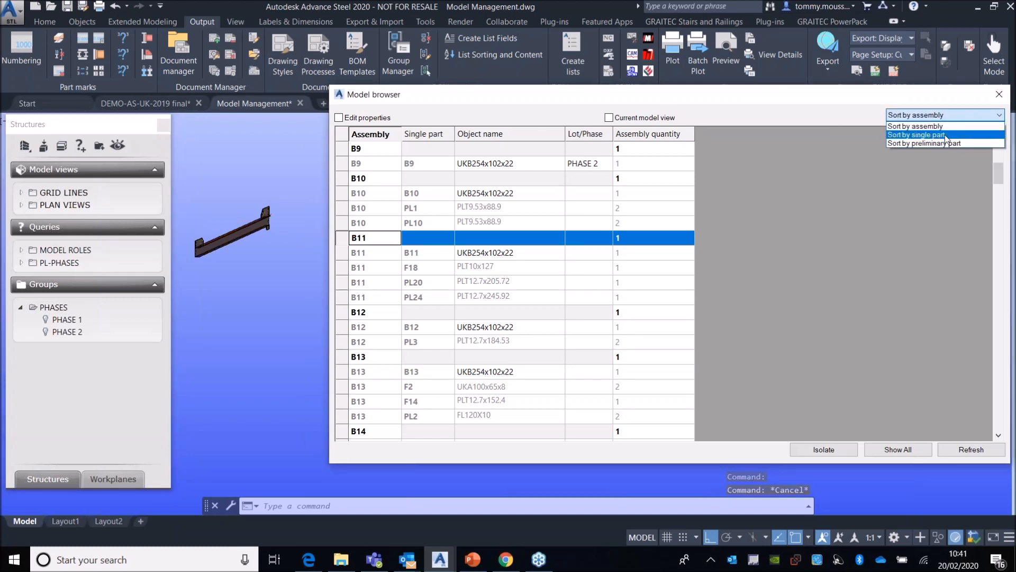
click(921, 132)
right_click(555, 138)
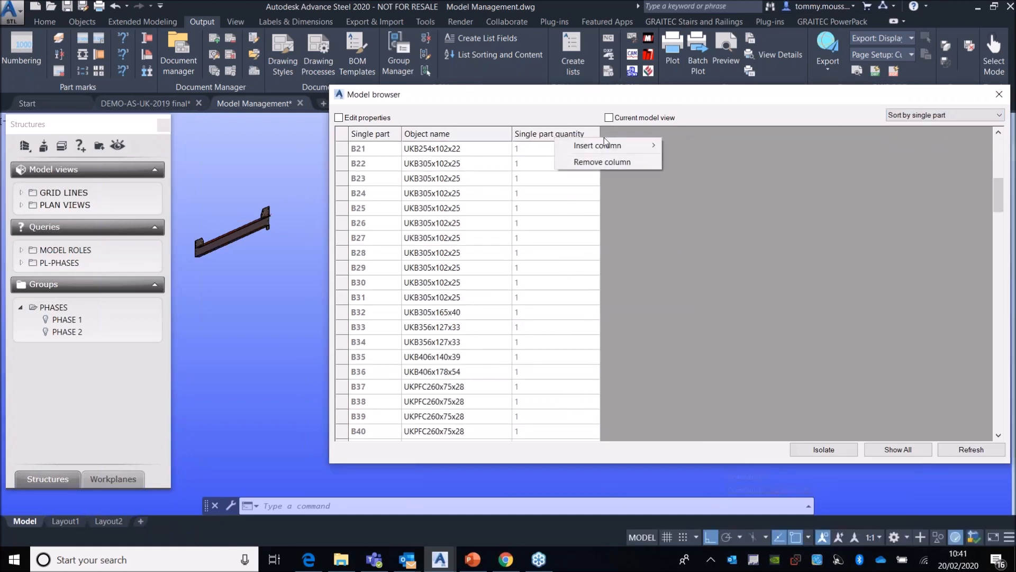
mouse_move(637, 145)
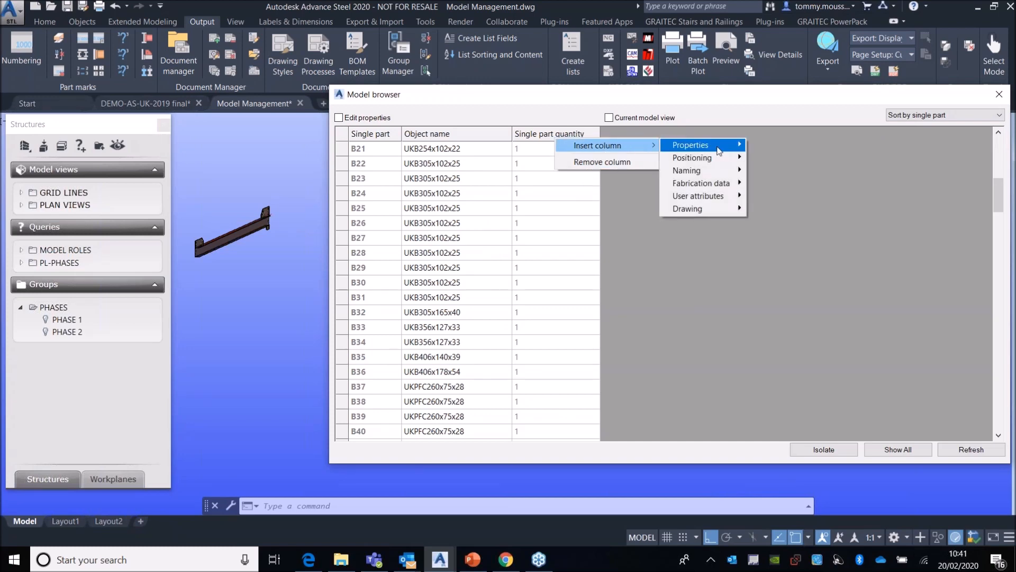
mouse_move(719, 150)
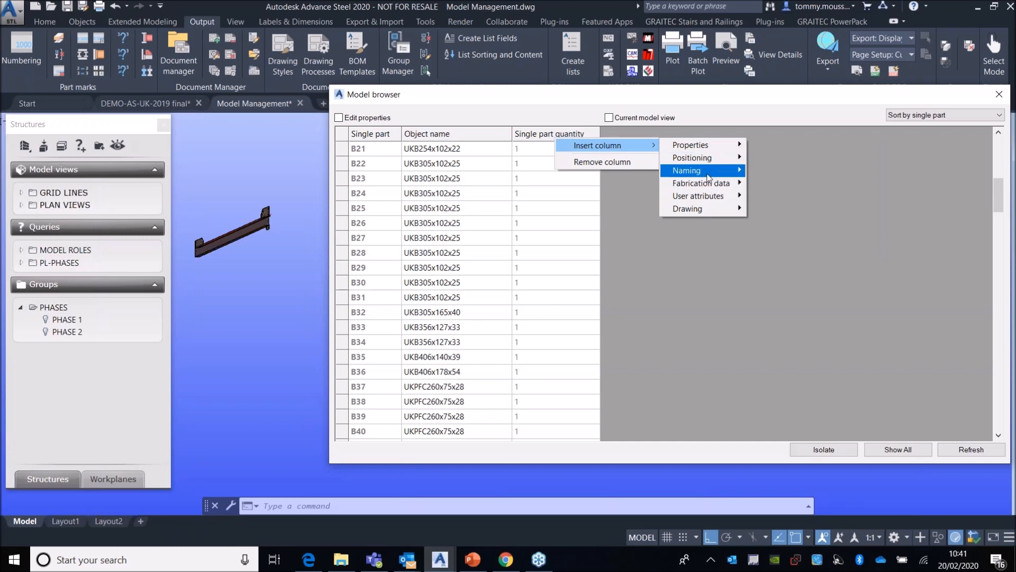
mouse_move(707, 178)
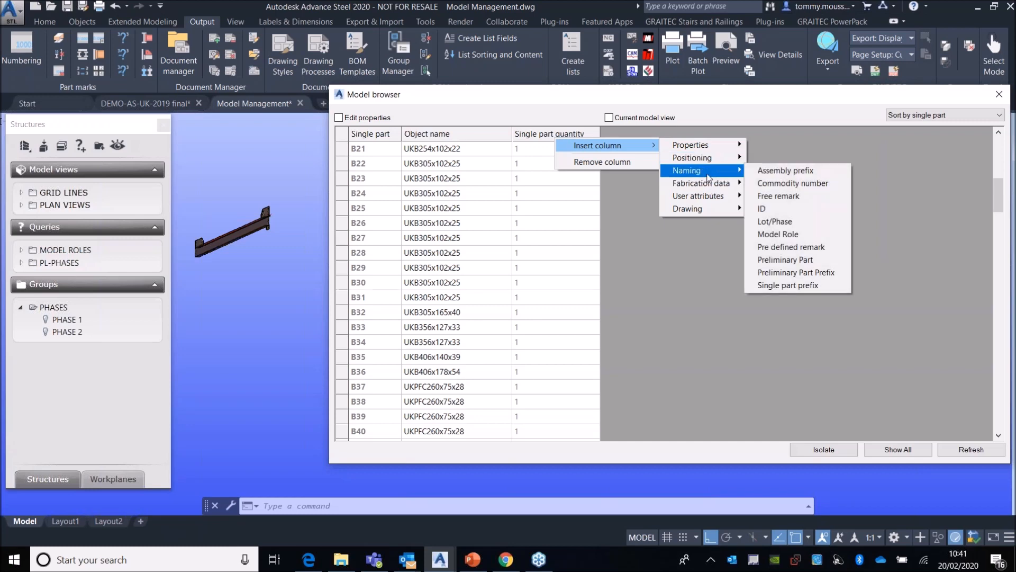
click(774, 222)
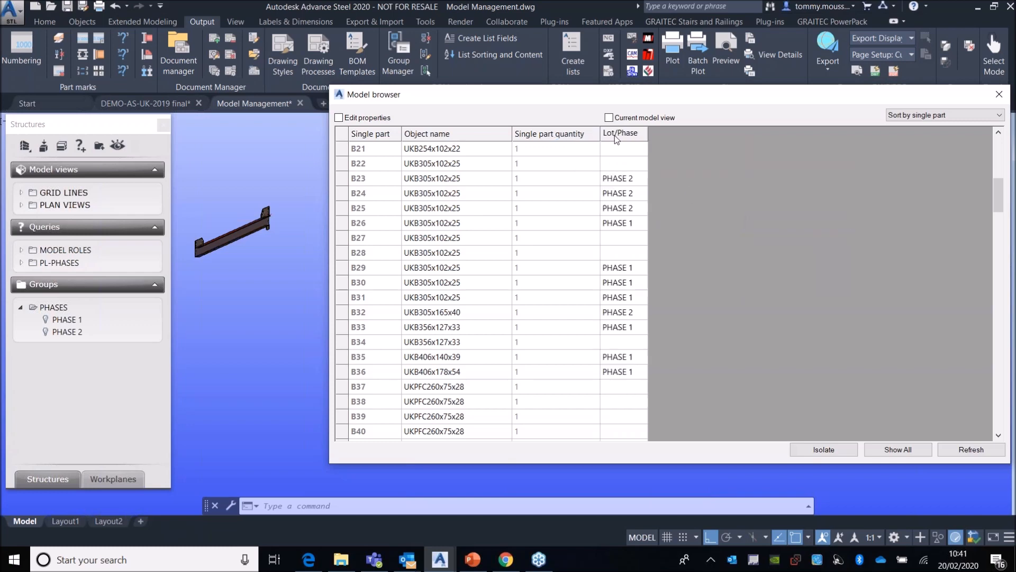
Step: Insert the Model Role and Drawing number columns into the single part list
right_click(616, 139)
mouse_move(677, 145)
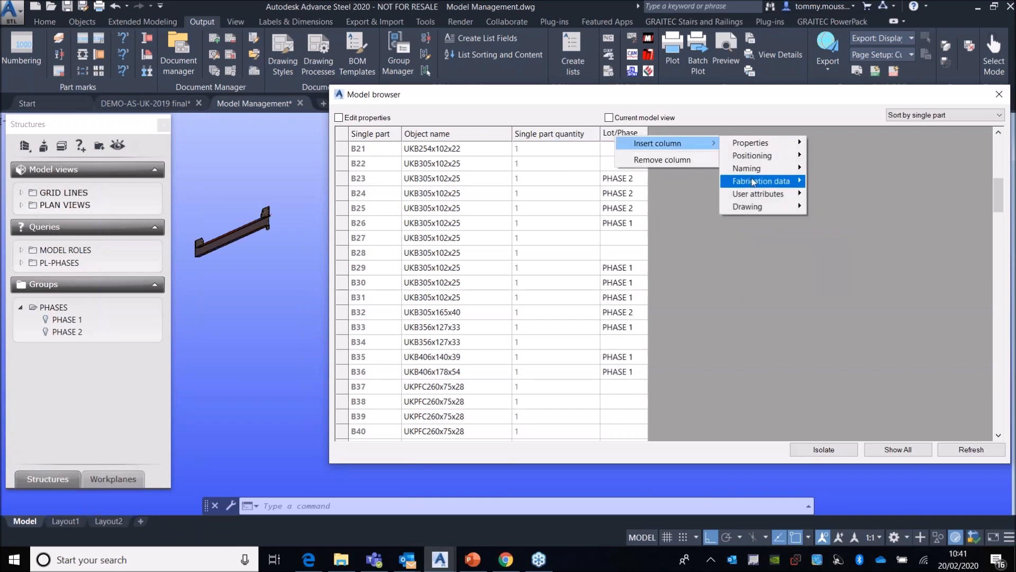
mouse_move(756, 170)
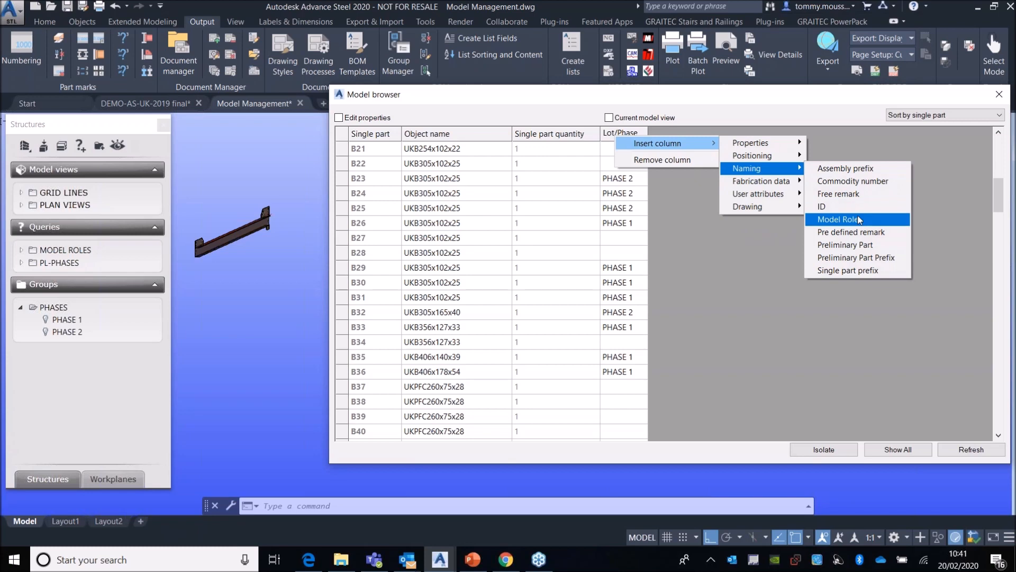
click(857, 219)
right_click(711, 136)
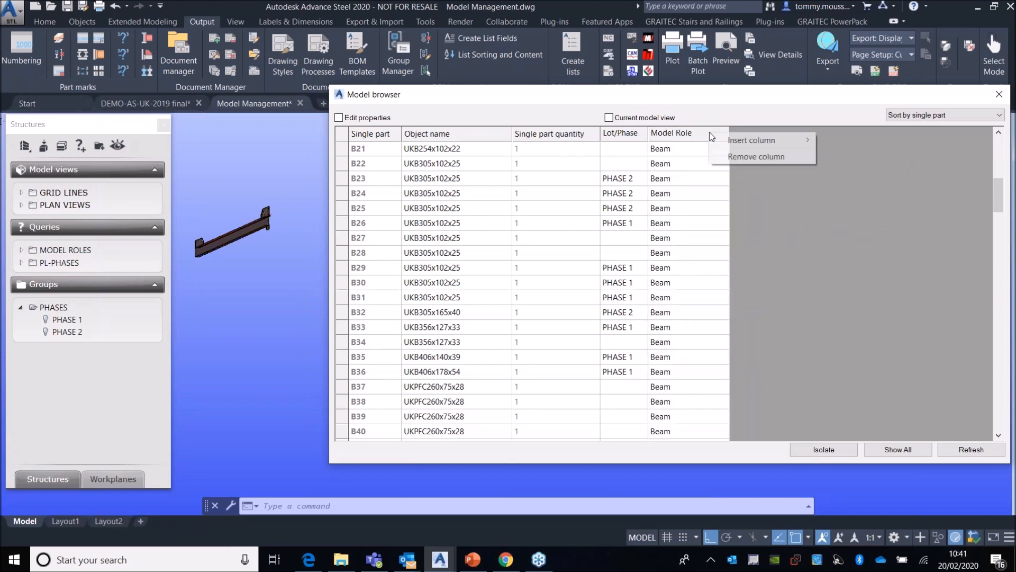
mouse_move(787, 140)
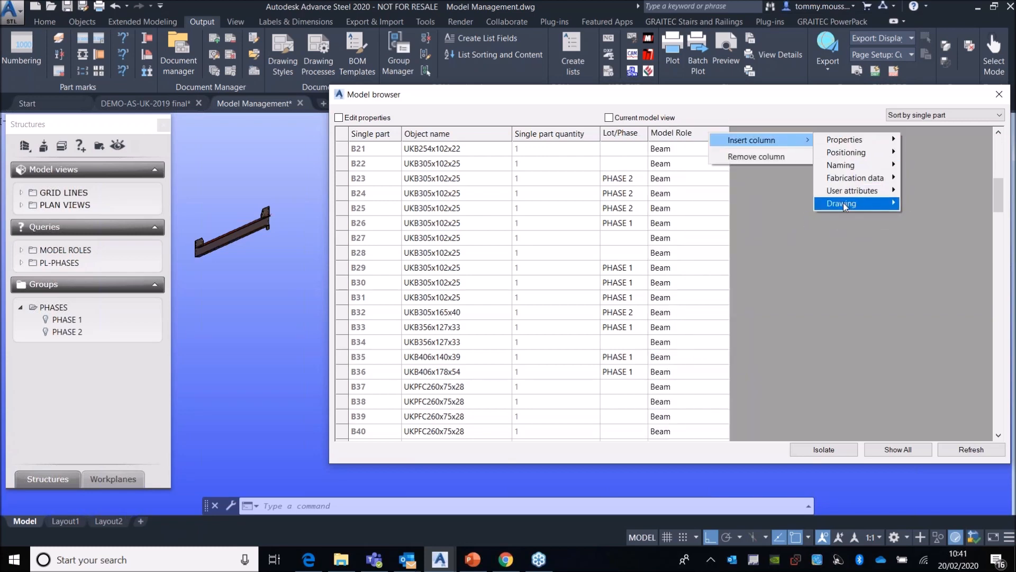
mouse_move(843, 202)
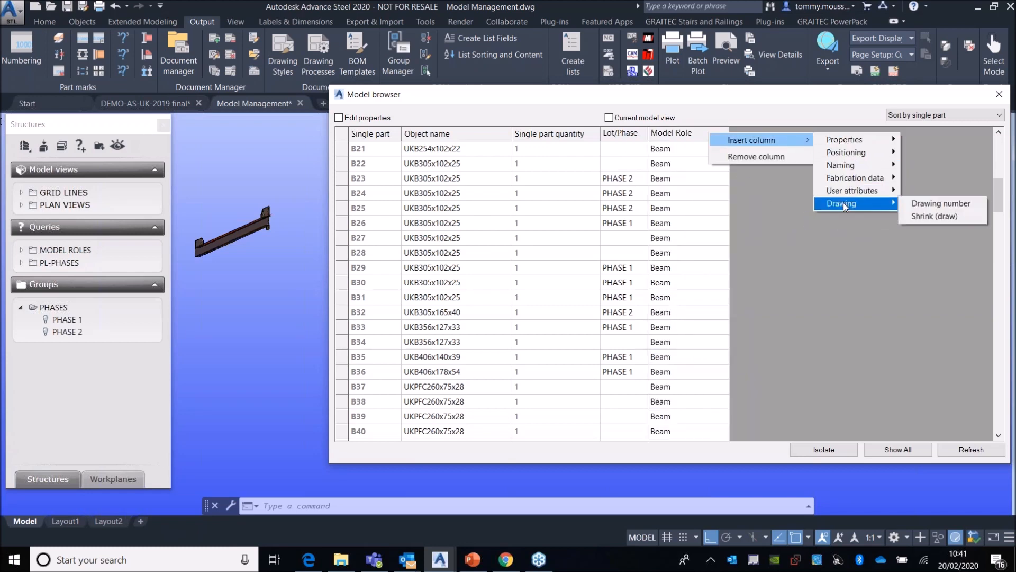
click(922, 203)
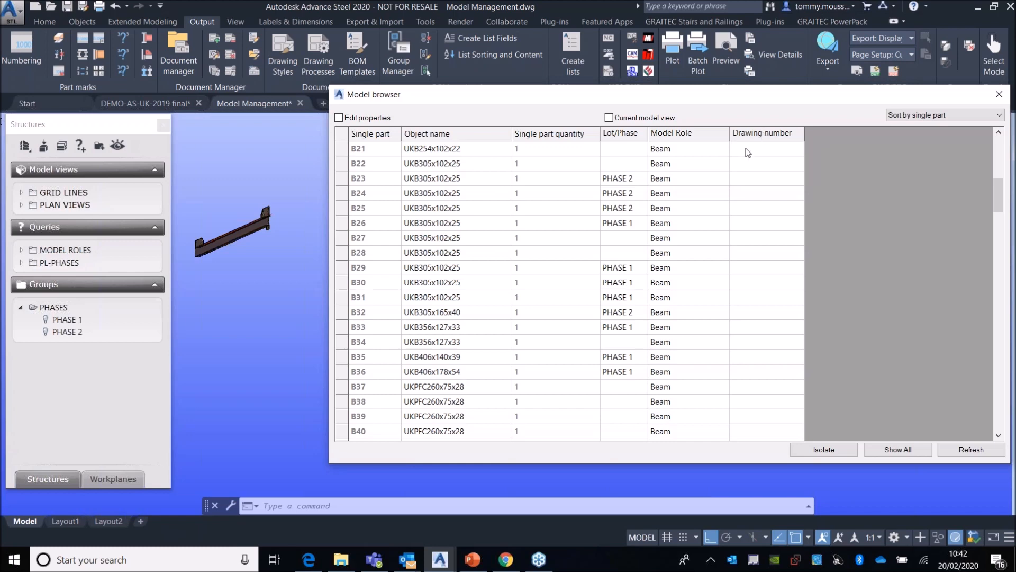
Step: Look through the single part list and show all model objects again
scroll(777, 180, down, 10)
scroll(777, 176, up, 15)
scroll(778, 153, up, 2)
scroll(778, 153, down, 15)
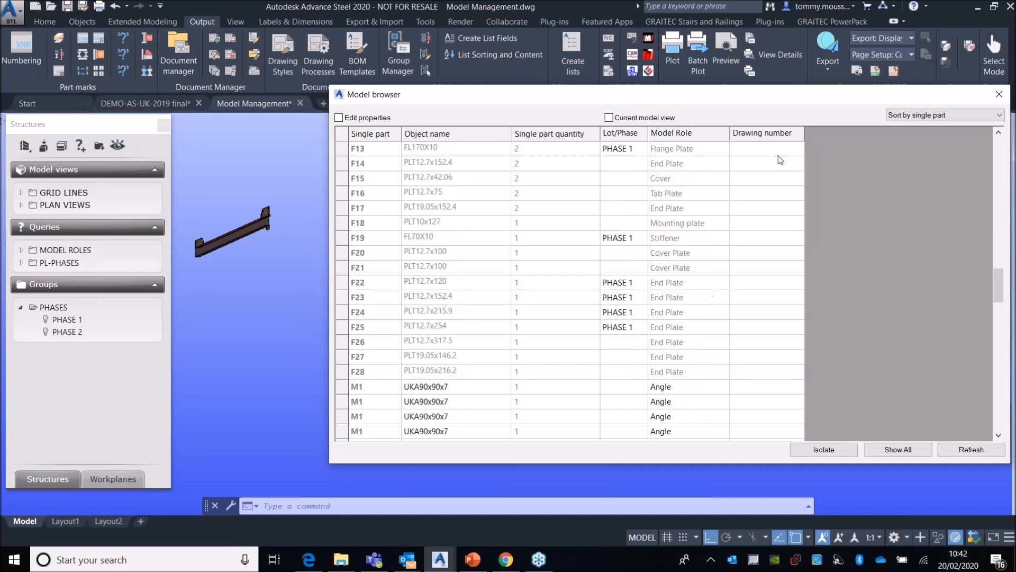
scroll(779, 160, down, 12)
scroll(780, 160, up, 20)
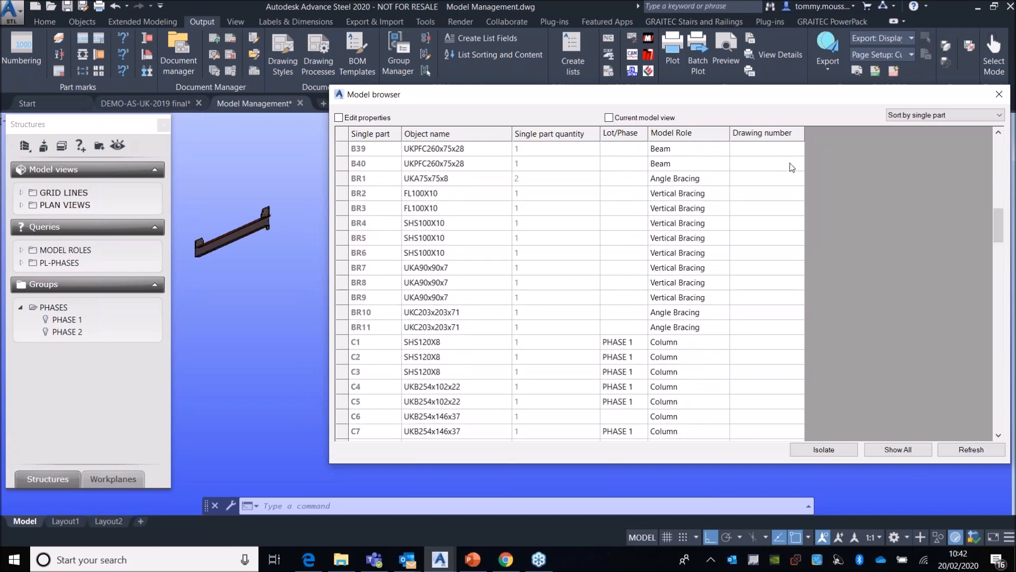
click(898, 449)
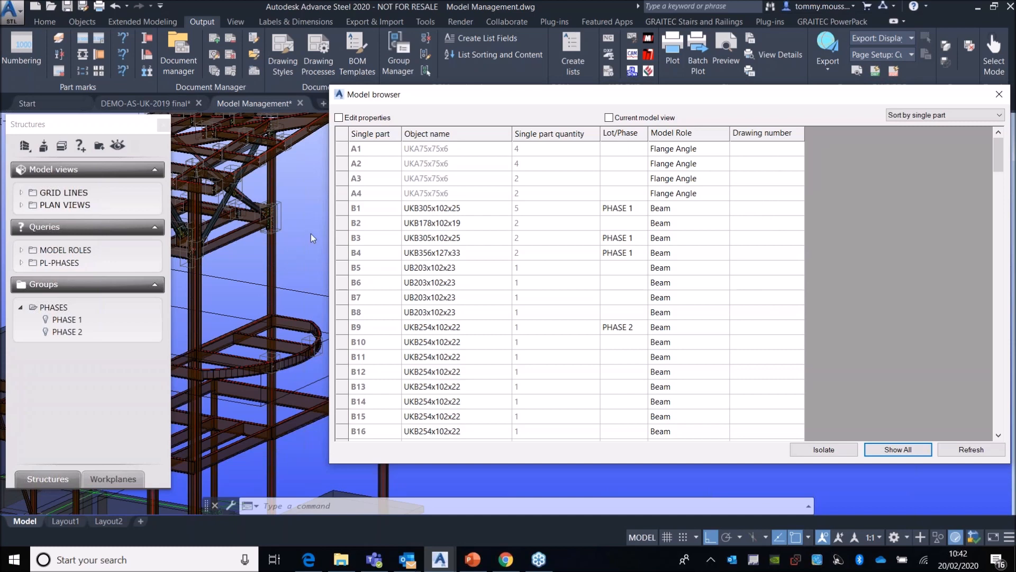
scroll(311, 234, down, 5)
middle_drag(296, 248, 252, 267)
key(Escape)
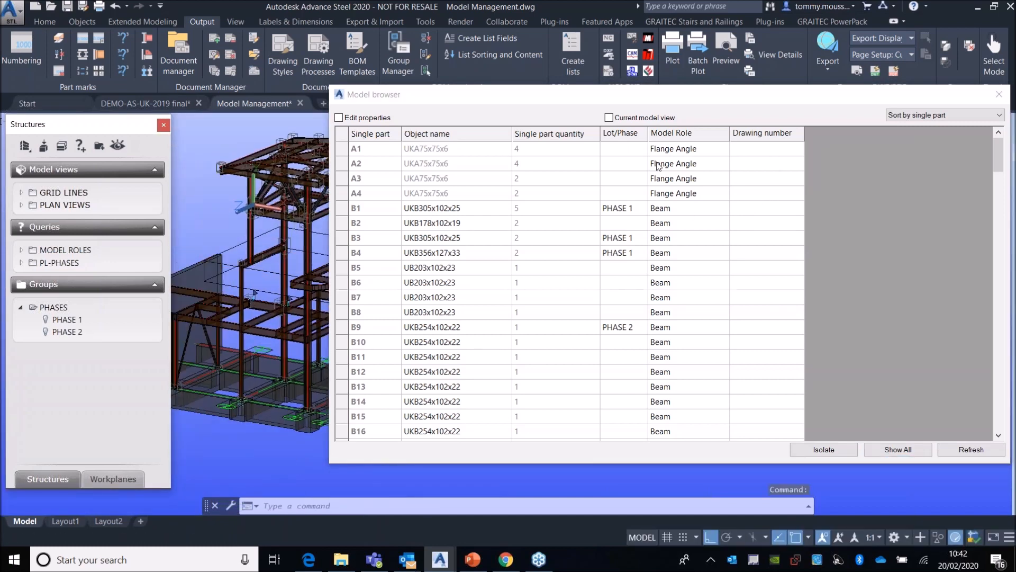
Step: Find the single part NONE1 in the list and locate it in the model
click(694, 214)
scroll(695, 214, down, 20)
scroll(685, 319, down, 3)
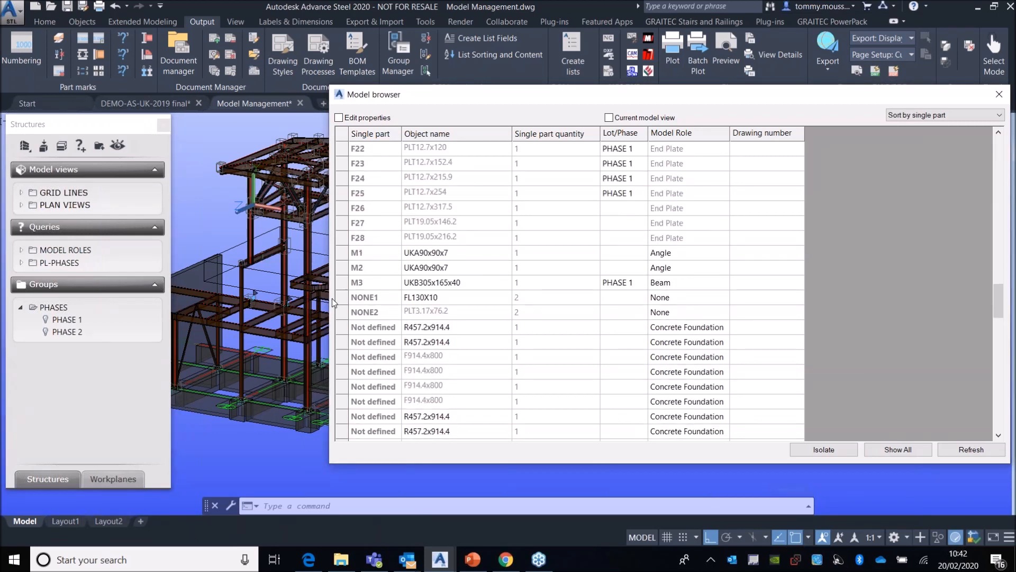
click(335, 297)
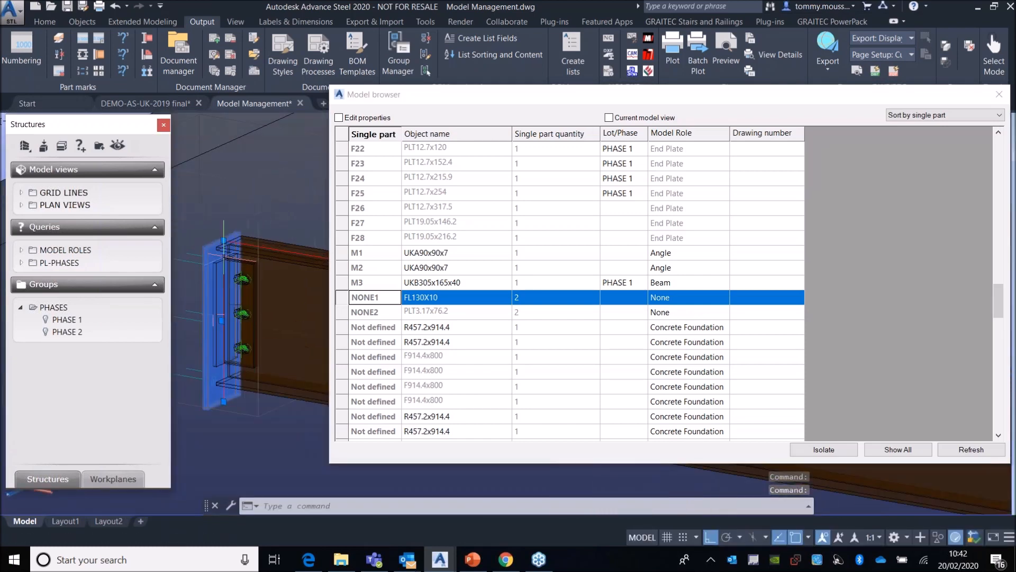
scroll(224, 257, down, 8)
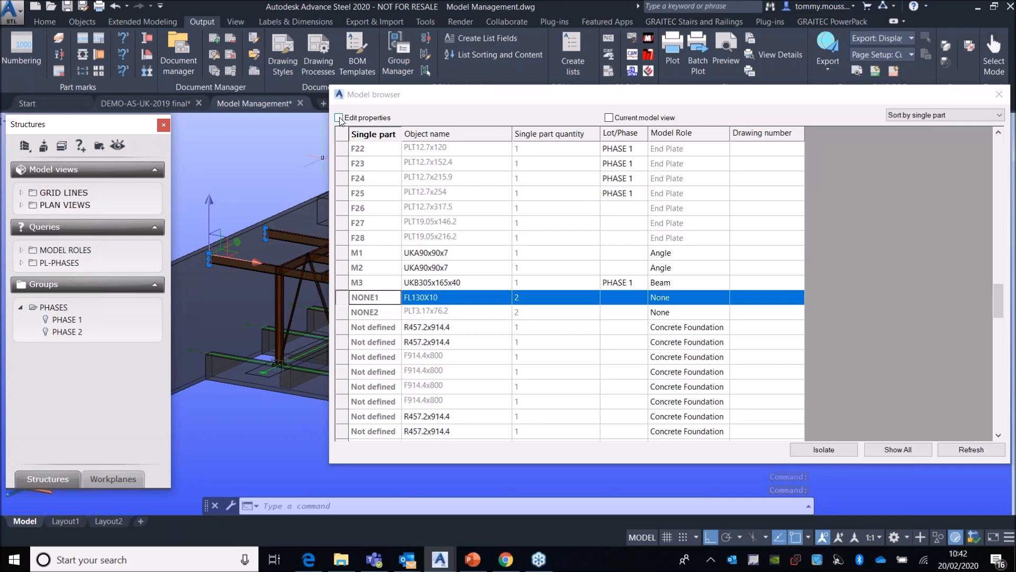
Step: Enable property editing in the model browser and set the Model Role of part NONE1 to Flat
click(339, 117)
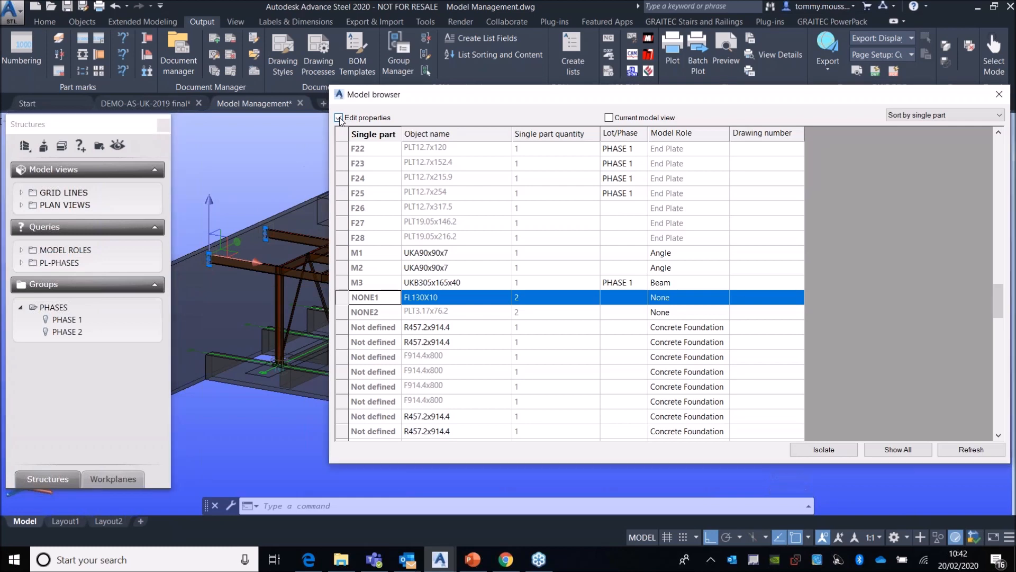
click(712, 299)
scroll(686, 191, up, 3)
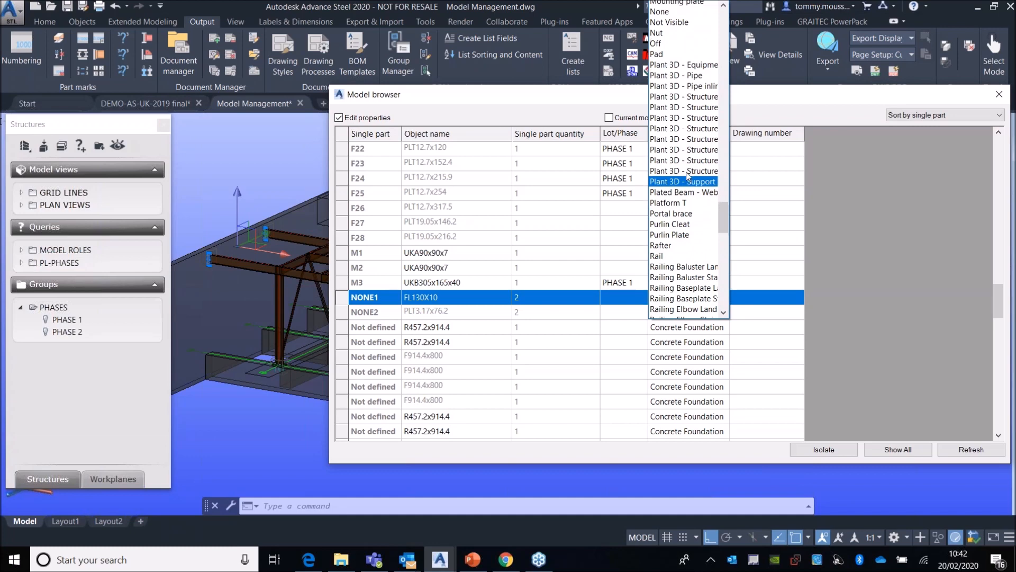
scroll(686, 190, up, 15)
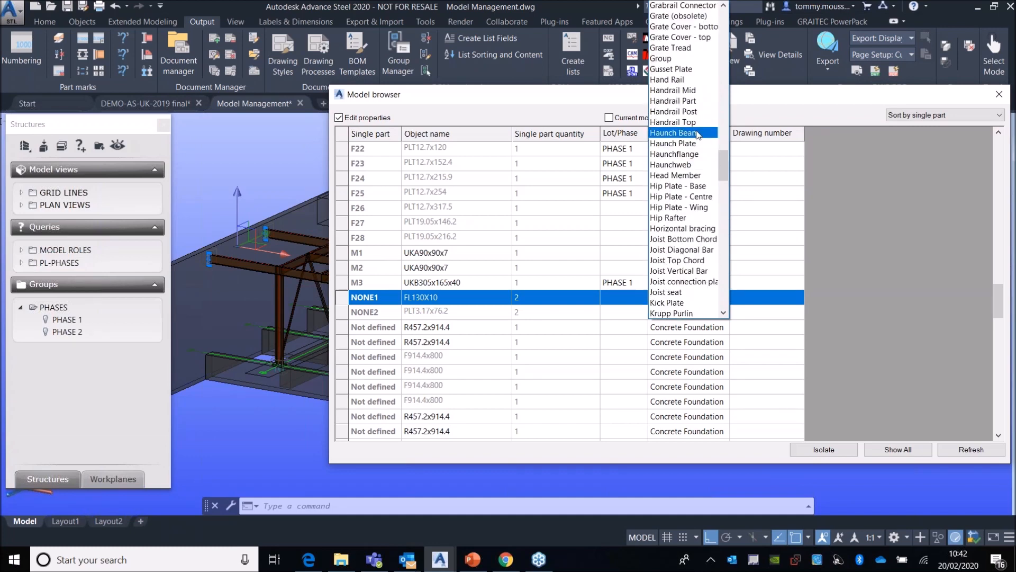
scroll(697, 132, up, 3)
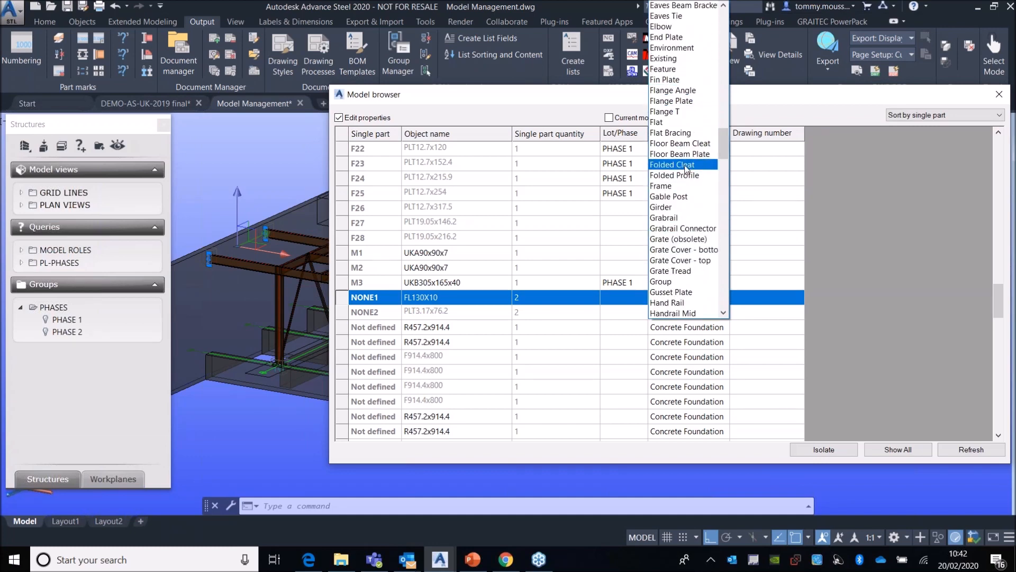
click(677, 122)
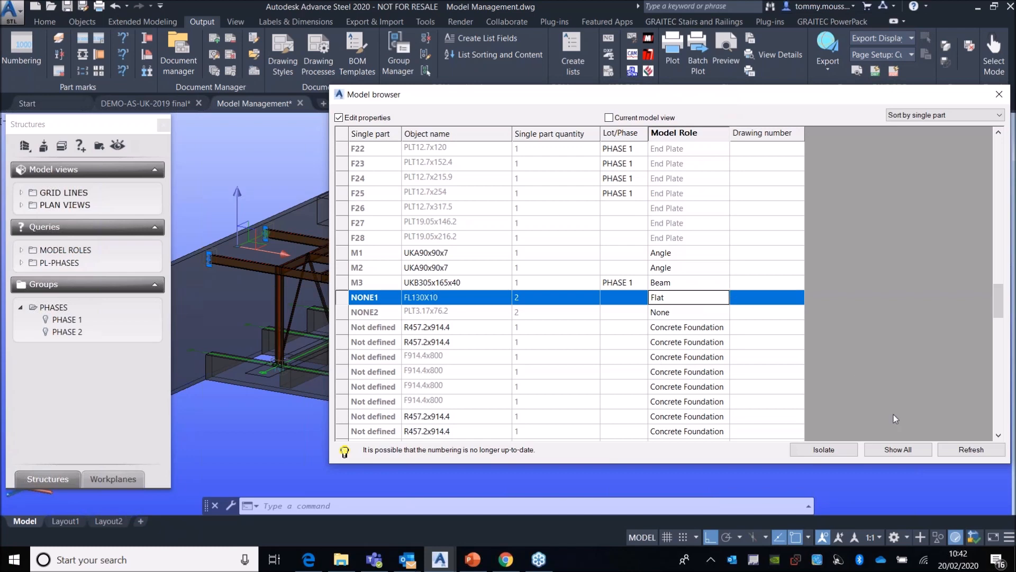
Step: Reposition the model browser window, refresh its list and check the NONE1 row
drag(878, 95, 809, 99)
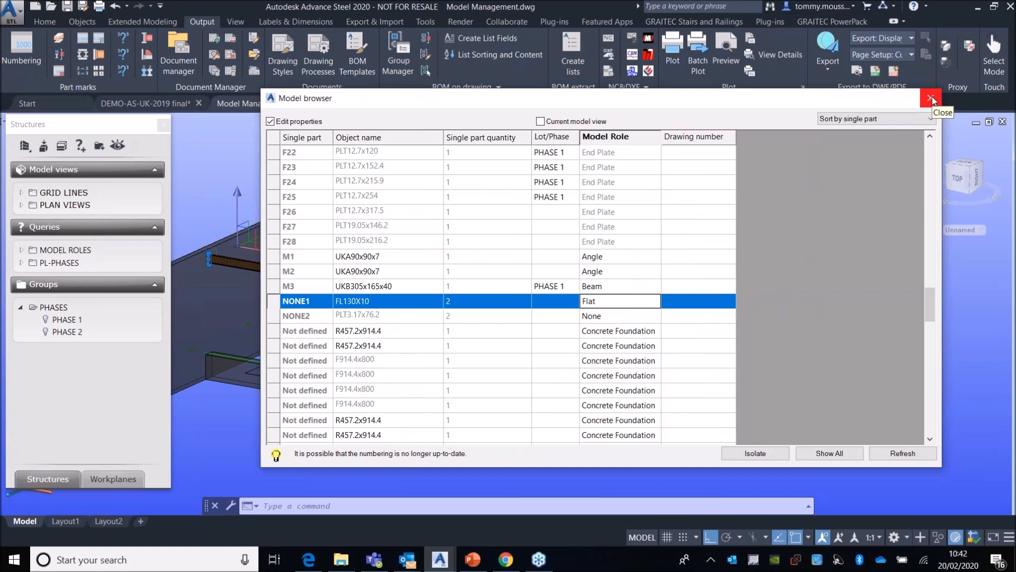
click(899, 458)
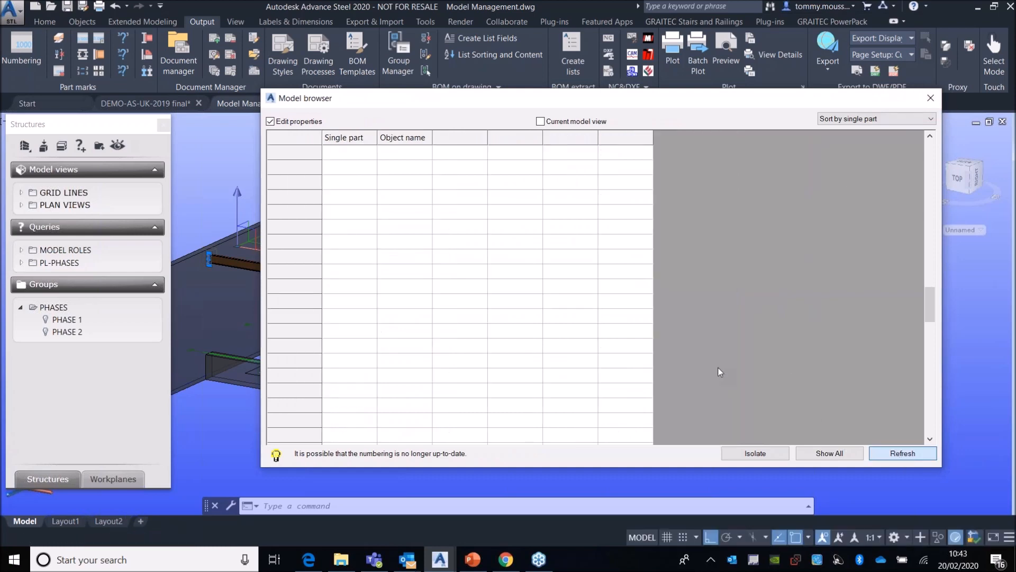
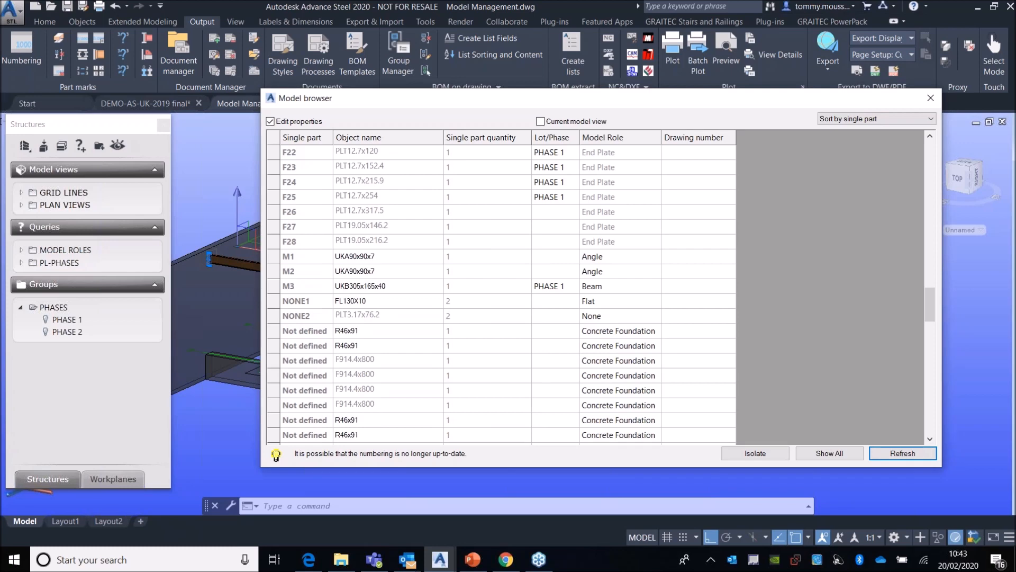
scroll(466, 317, down, 1)
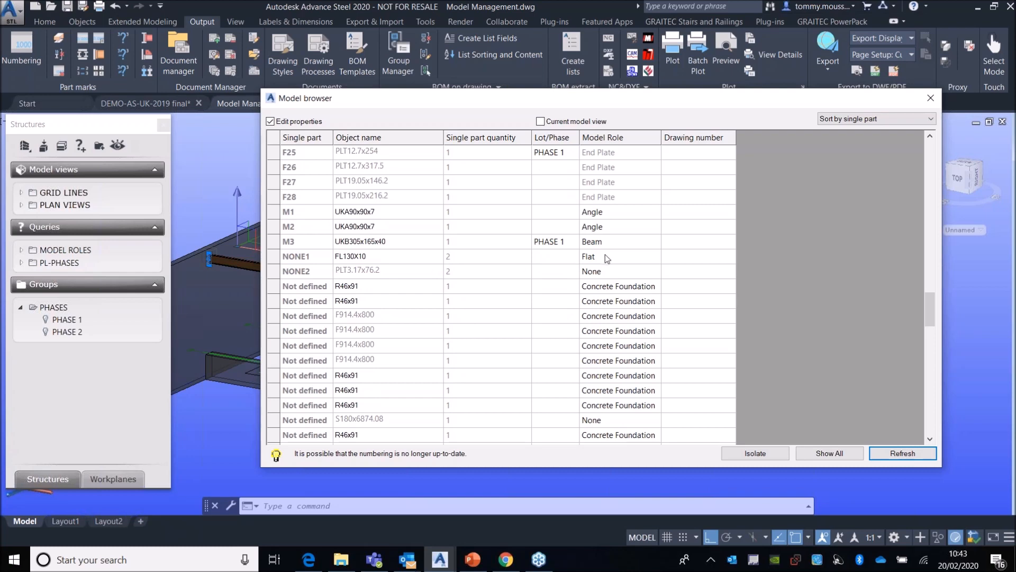
Step: Close the model browser and check the Model Role in the naming properties of the selected FL130X10 flats
click(595, 259)
click(931, 98)
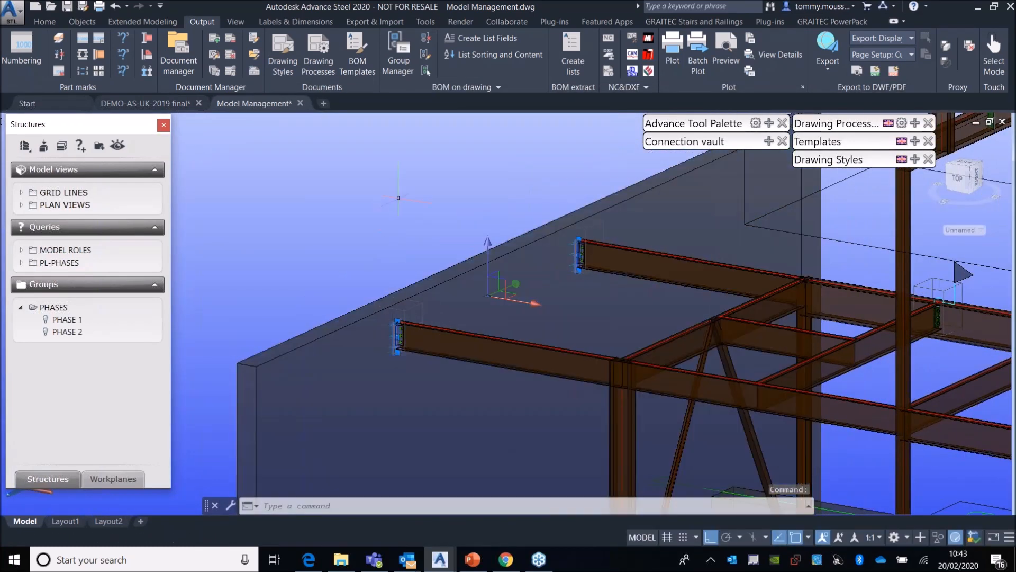
right_click(485, 172)
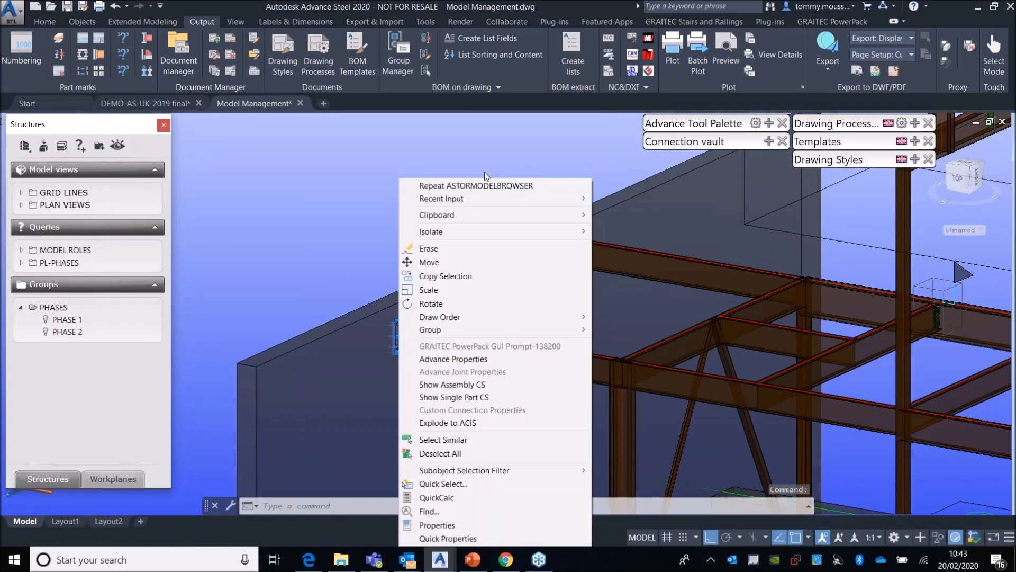
click(466, 358)
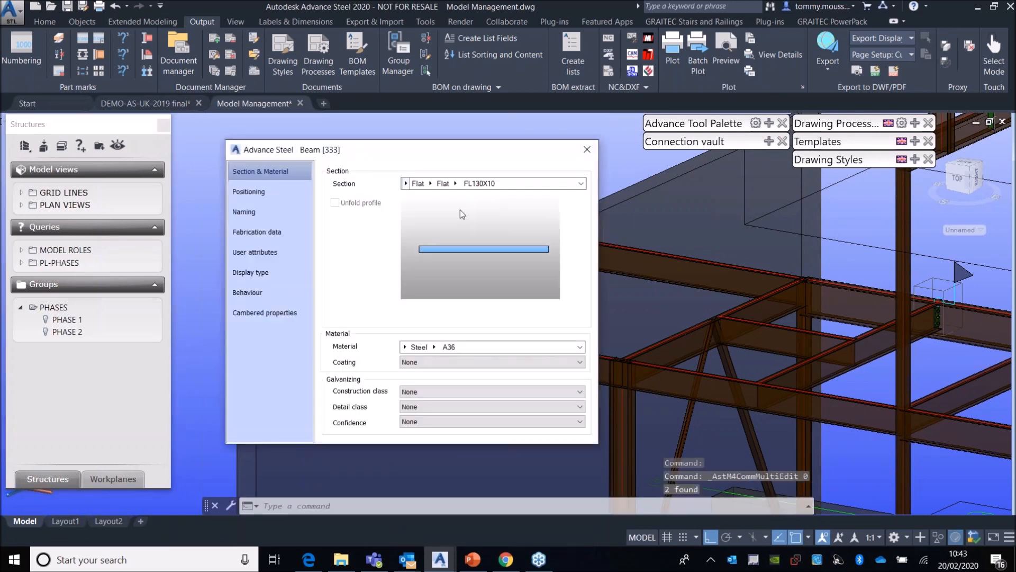
click(244, 212)
click(473, 338)
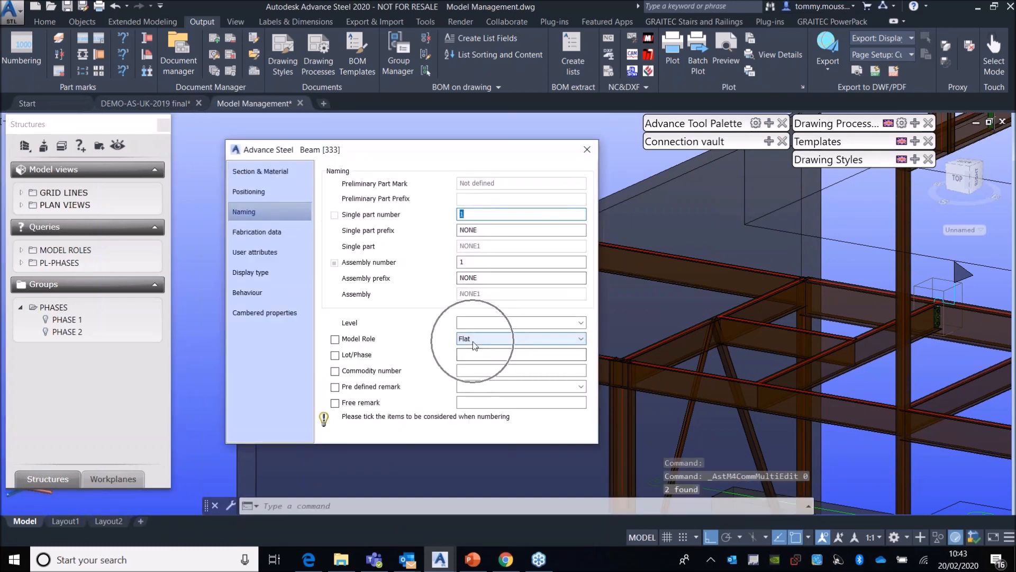
click(592, 149)
Step: Select the horizontal frame members and connection parts at the level just below the roof with a selection window
scroll(408, 238, down, 5)
middle_drag(725, 261, 544, 310)
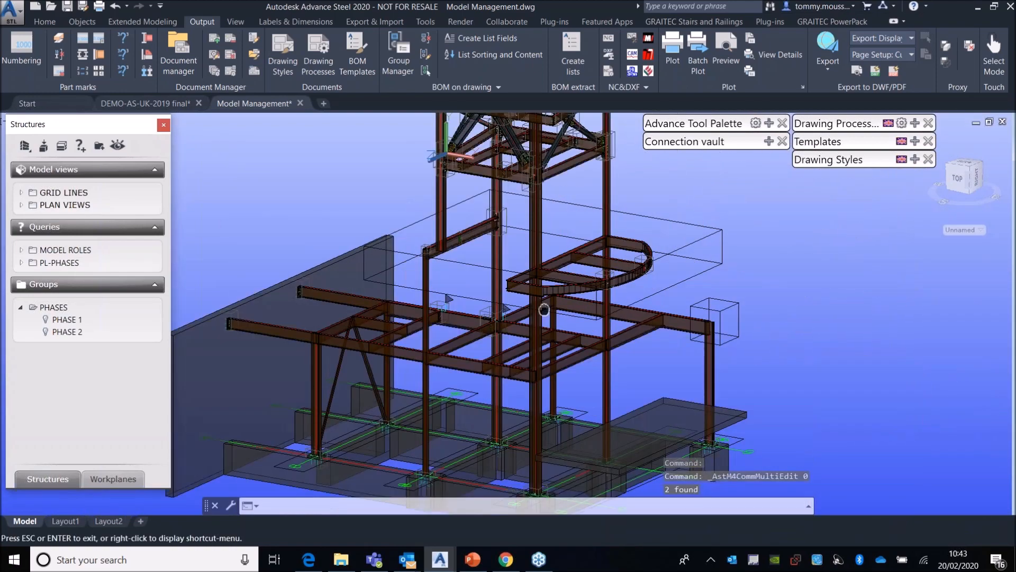
scroll(544, 310, down, 5)
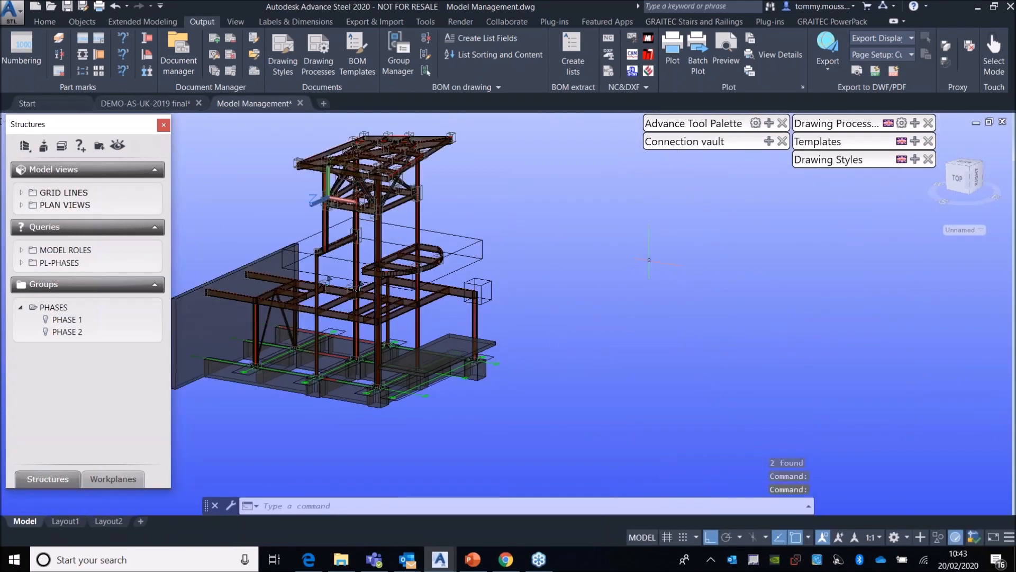
middle_drag(649, 260, 682, 295)
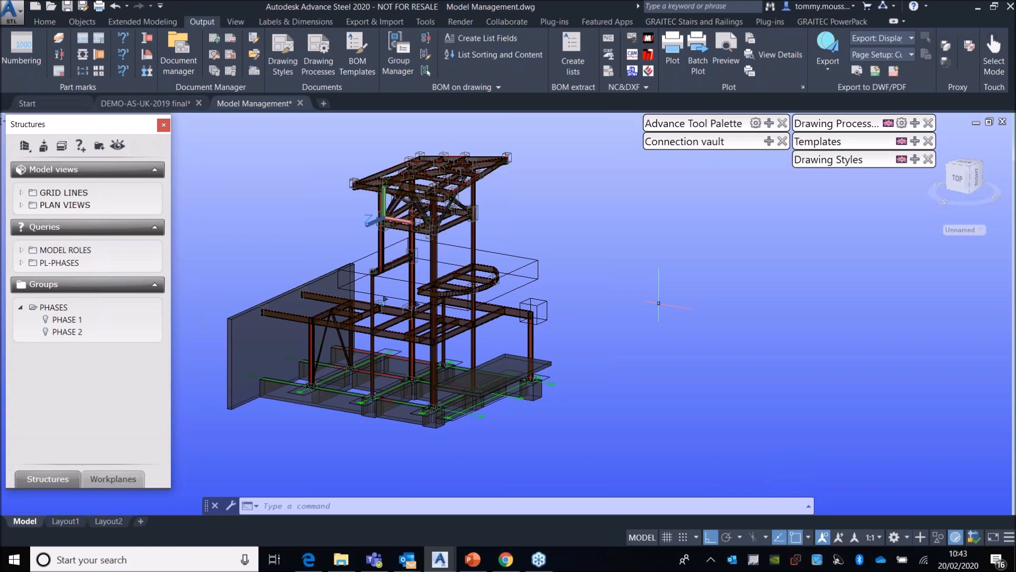
text(p)
key(Return)
key(Escape)
scroll(354, 234, up, 2)
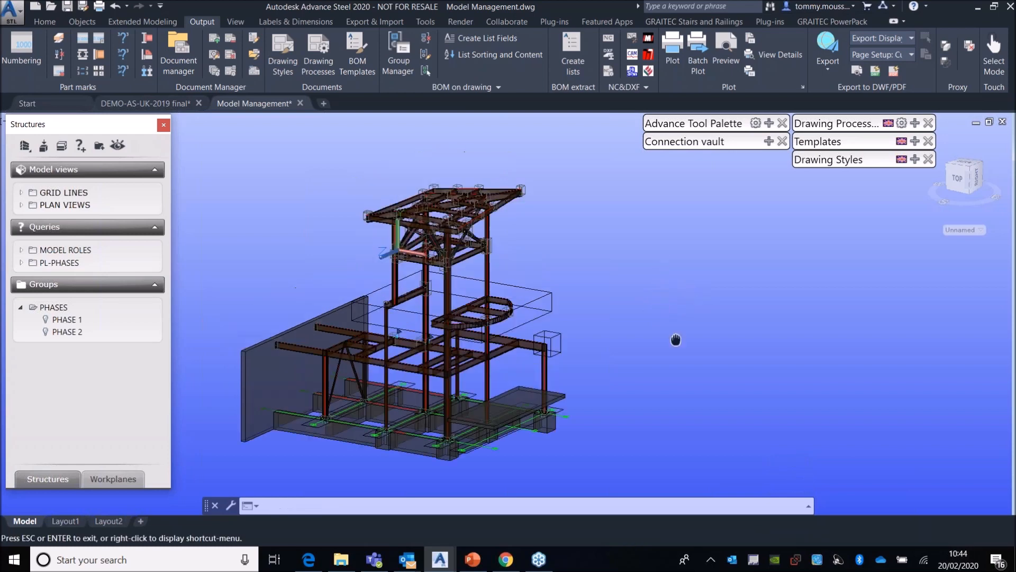
scroll(354, 234, up, 4)
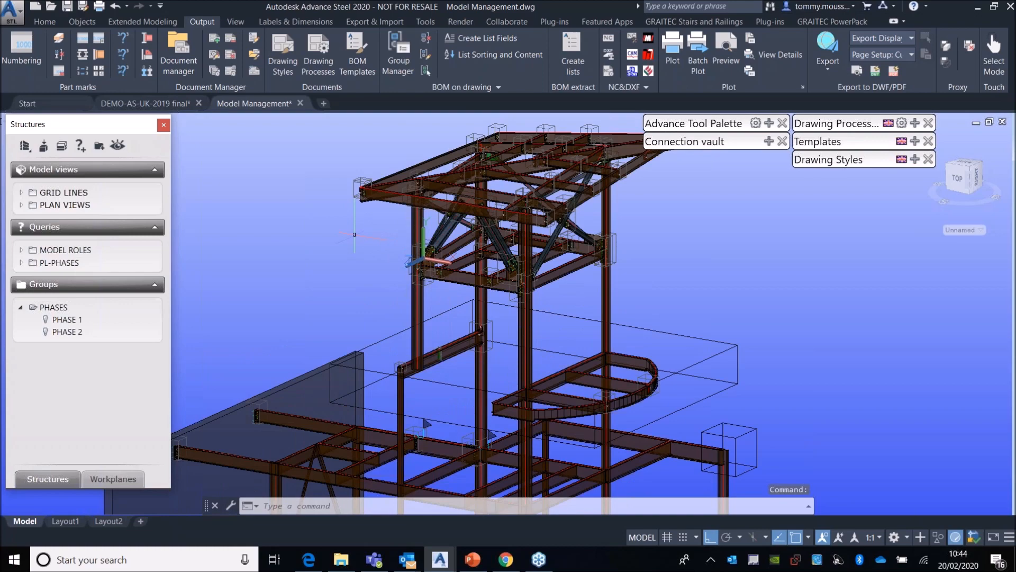
scroll(355, 233, up, 3)
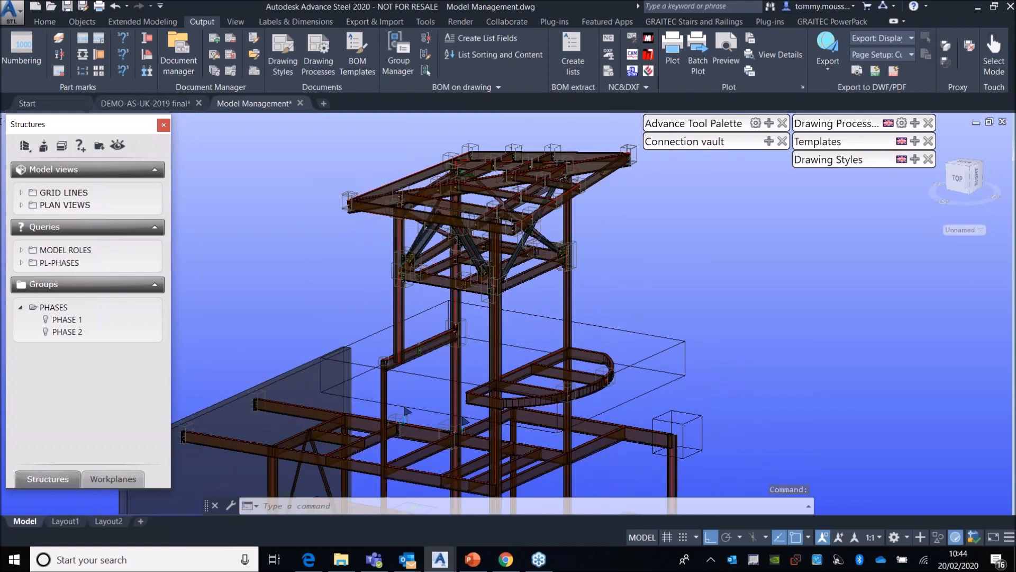
shift+middle_drag(330, 297, 310, 262)
click(305, 257)
click(791, 354)
shift+middle_drag(791, 355, 502, 267)
scroll(714, 307, down, 5)
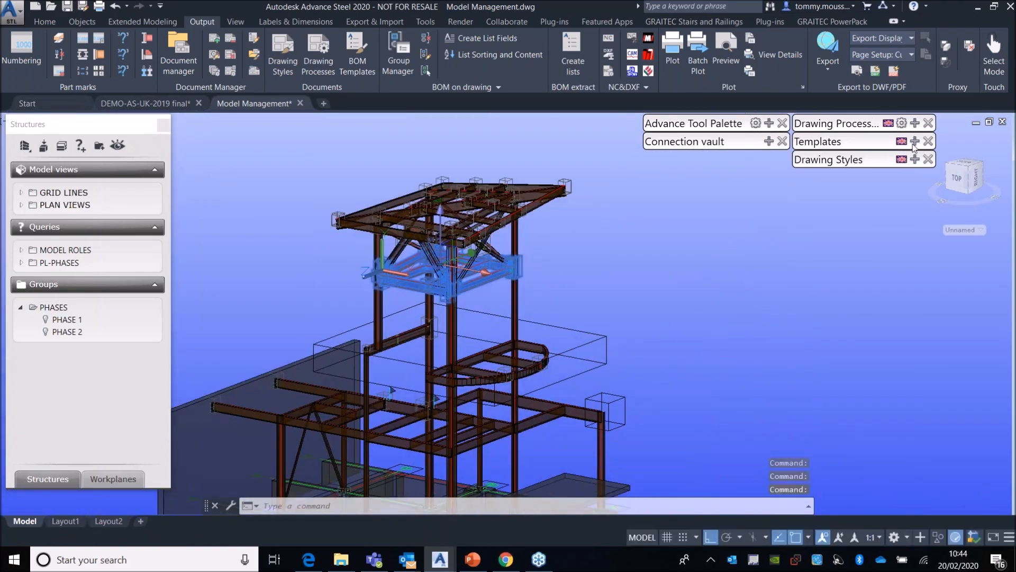
Step: Create drawings of the selected parts with the Assemblies A3 - Single - BOM process, using Selected Mp and starting drawing number 100
mouse_move(900, 123)
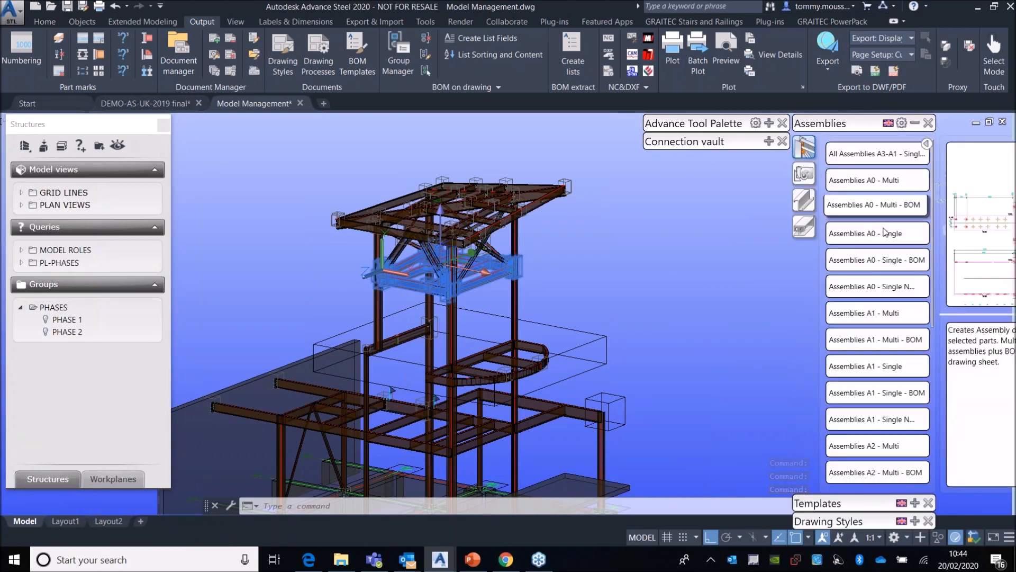
scroll(876, 328, down, 3)
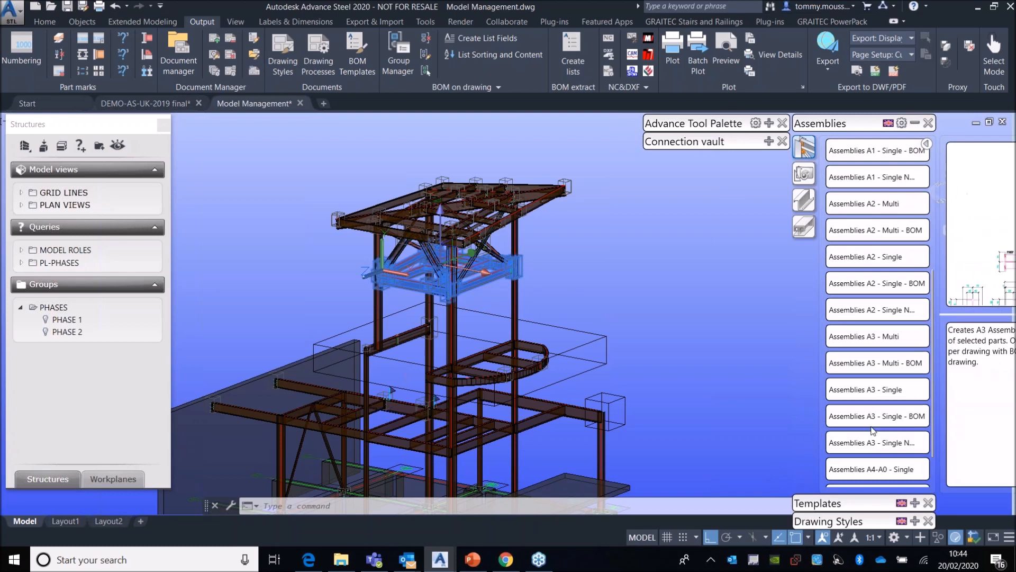
scroll(896, 431, down, 1)
scroll(896, 431, up, 4)
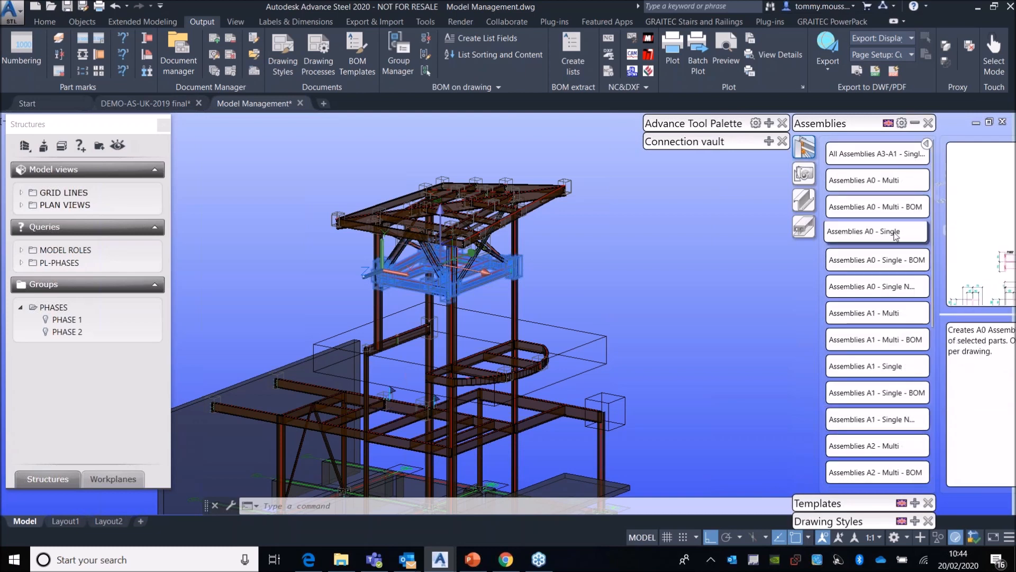
scroll(897, 277, down, 4)
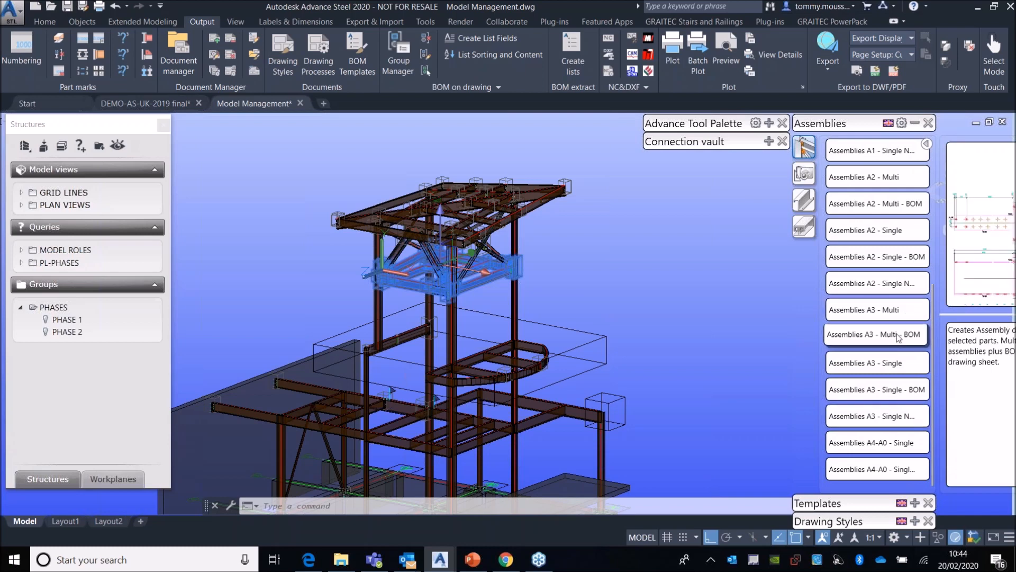
click(876, 388)
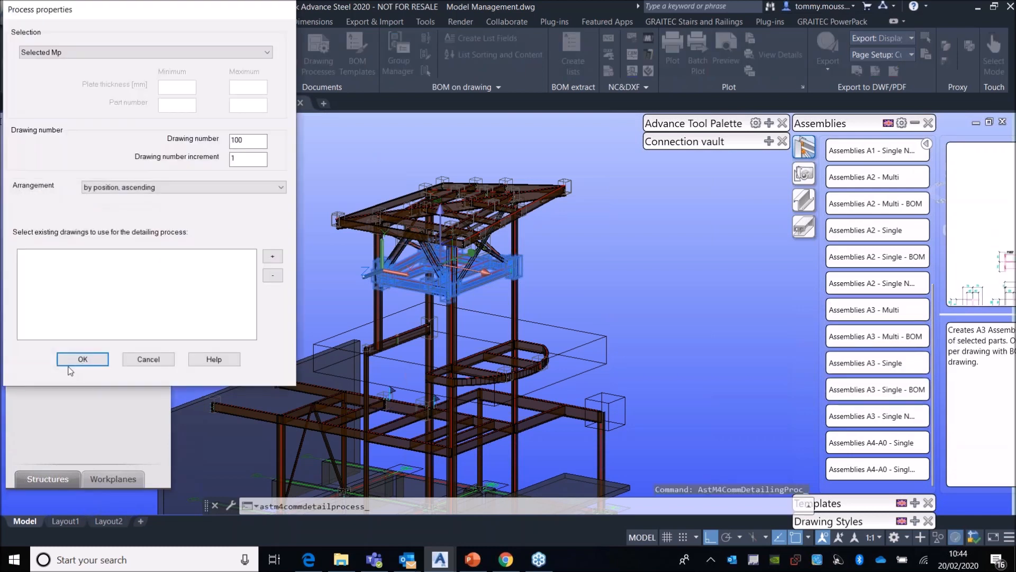
click(83, 363)
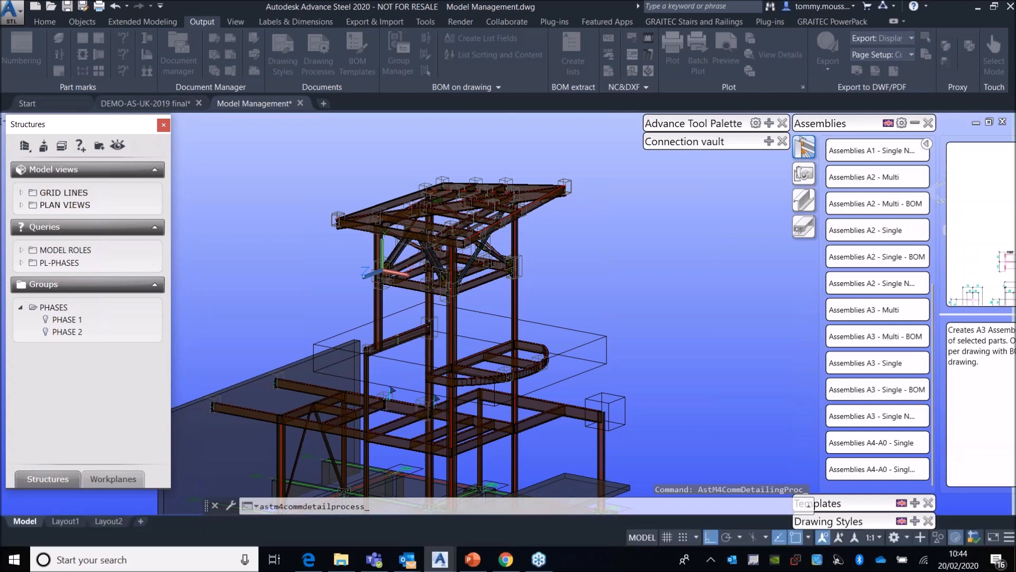
Step: Review the up-to-date detail drawings in the Document Manager, preview the B14 (A3) 01.dwg drawing and close the manager
click(185, 78)
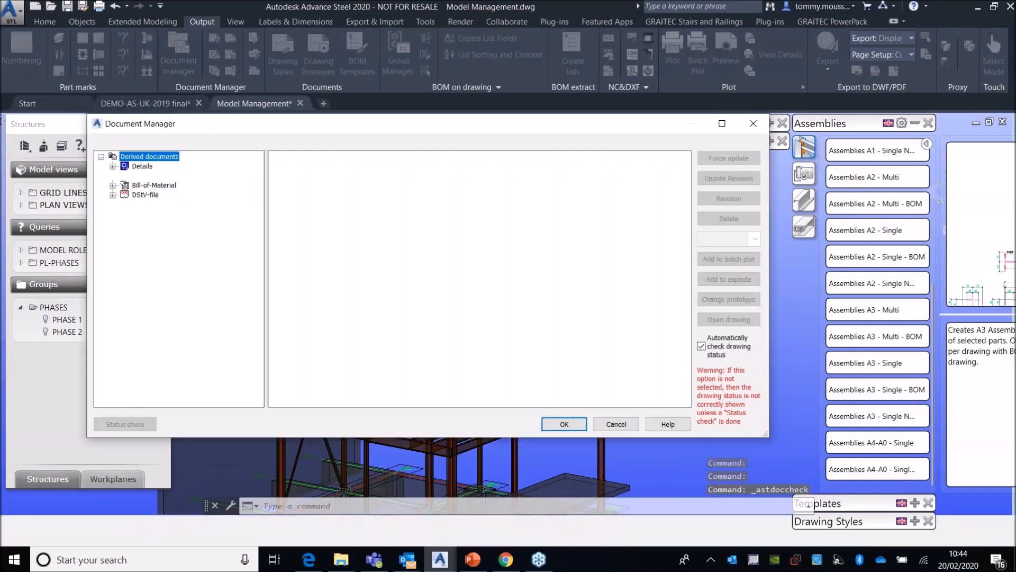
click(112, 165)
click(124, 175)
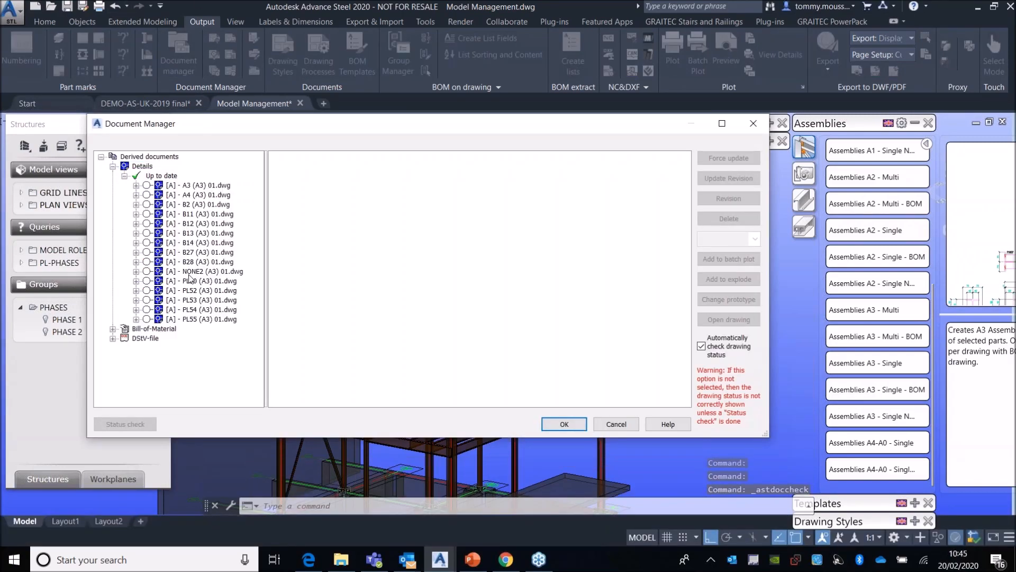
click(199, 242)
click(321, 158)
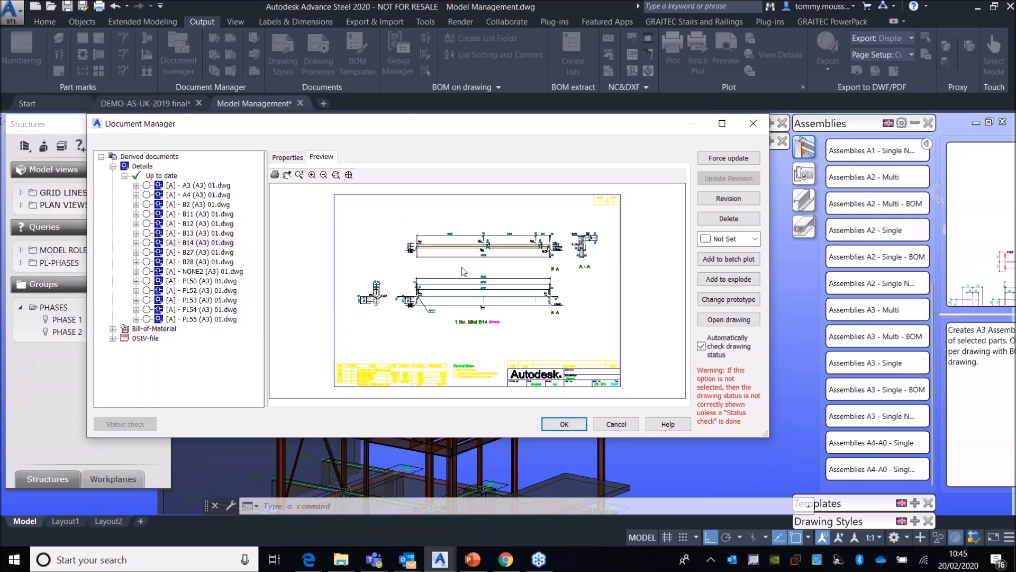
click(753, 123)
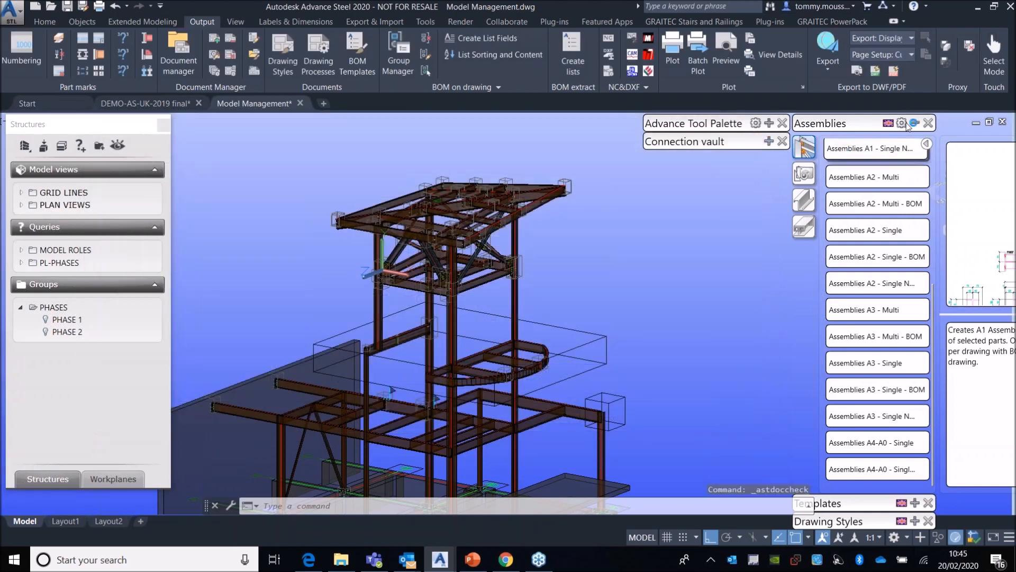
Step: Open the model browser and sort its list by assembly
mouse_move(704, 126)
click(729, 157)
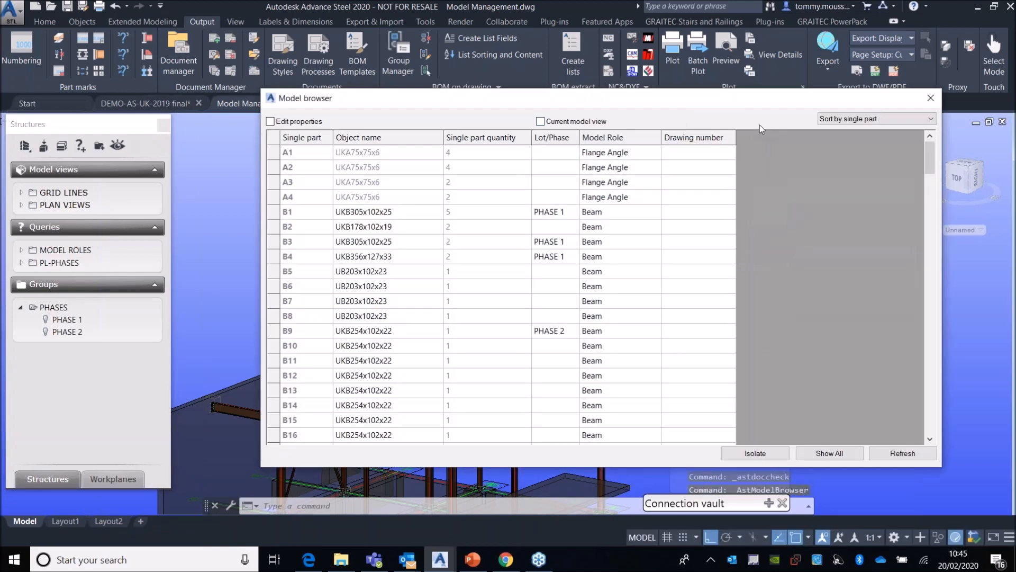
scroll(708, 200, down, 20)
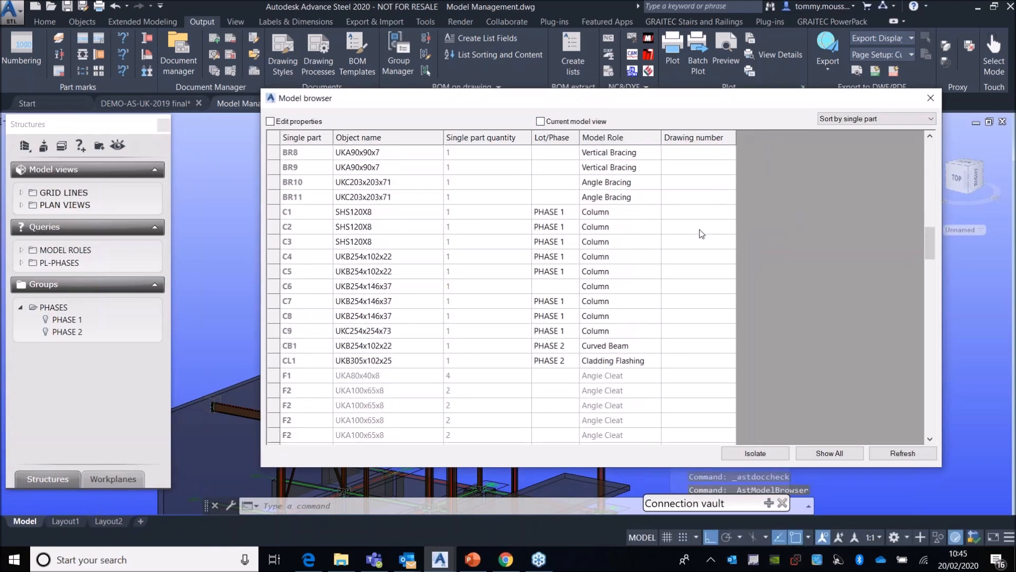
click(890, 125)
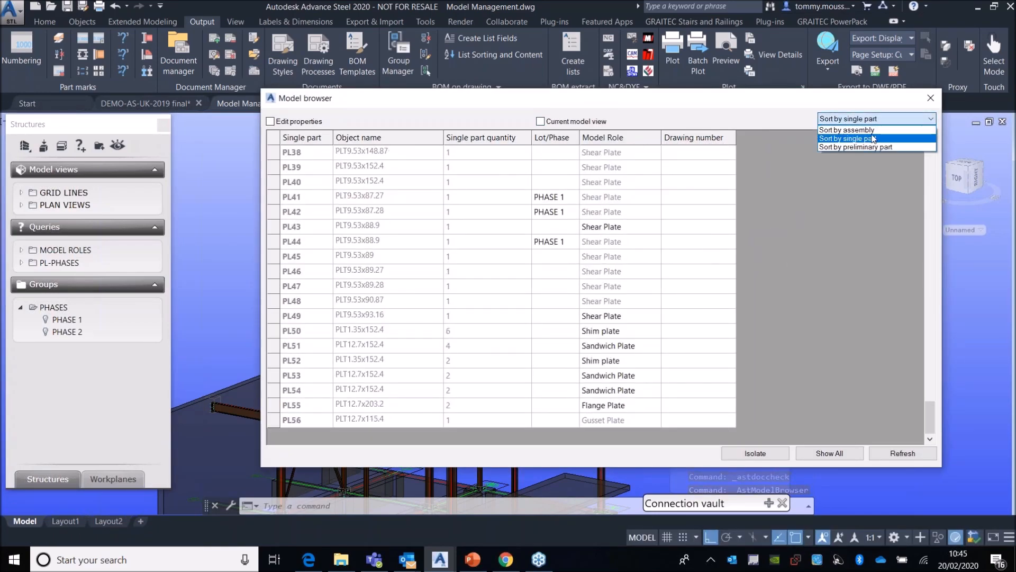
click(873, 139)
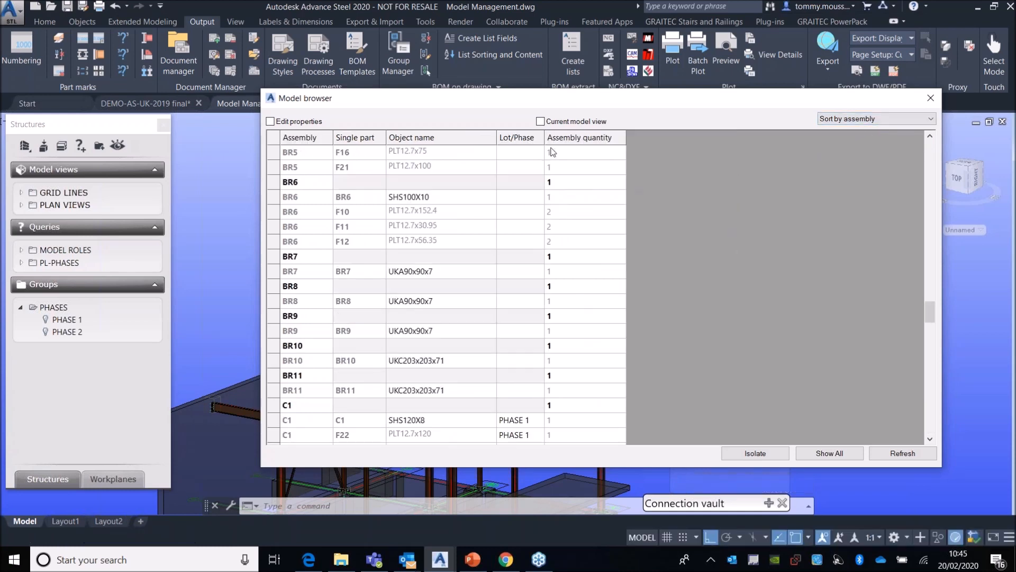
Step: Insert a Drawing number column after Assembly quantity and look through the list for parts with drawings
right_click(638, 138)
mouse_move(673, 141)
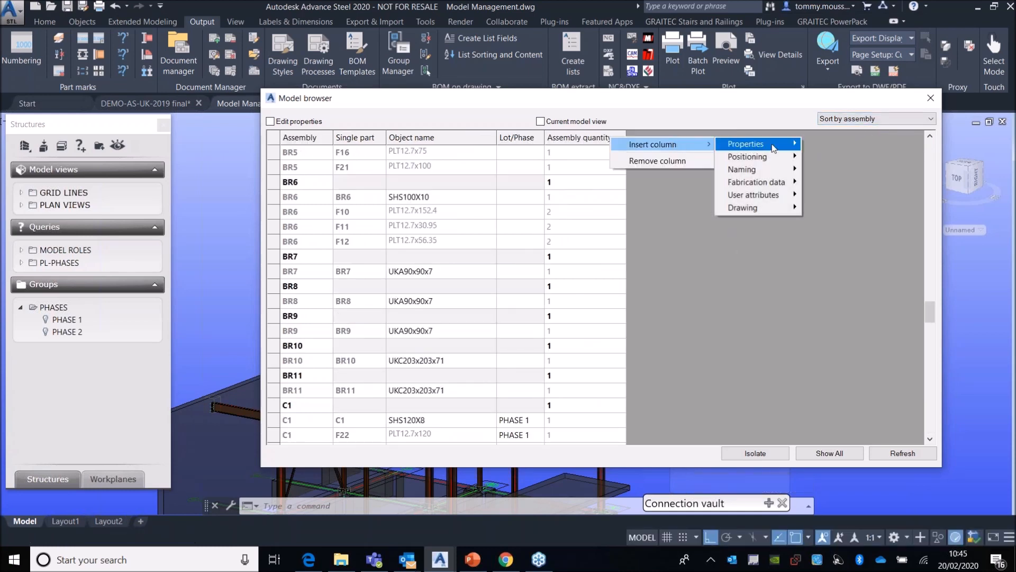
mouse_move(773, 208)
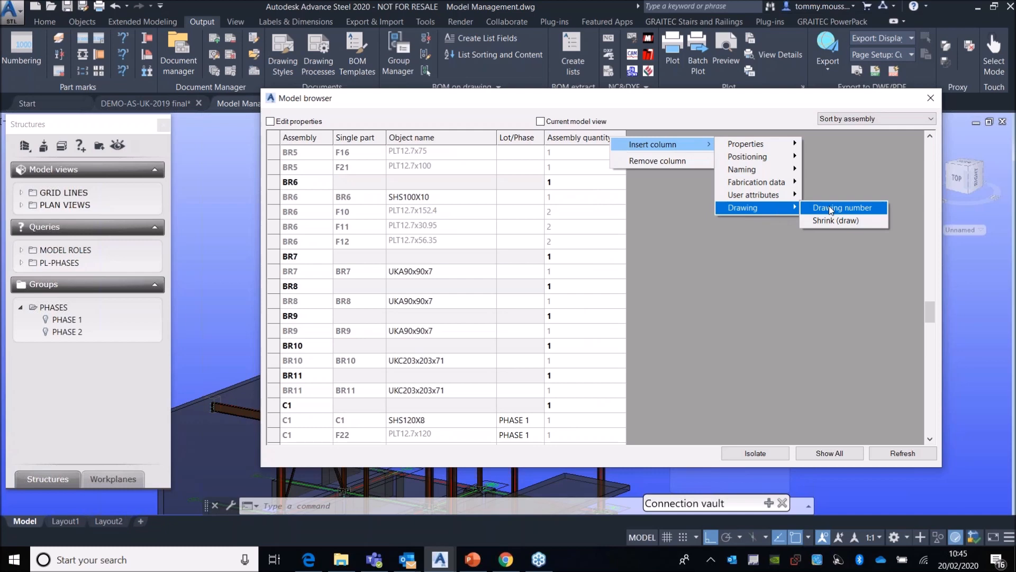
click(829, 206)
scroll(678, 224, down, 15)
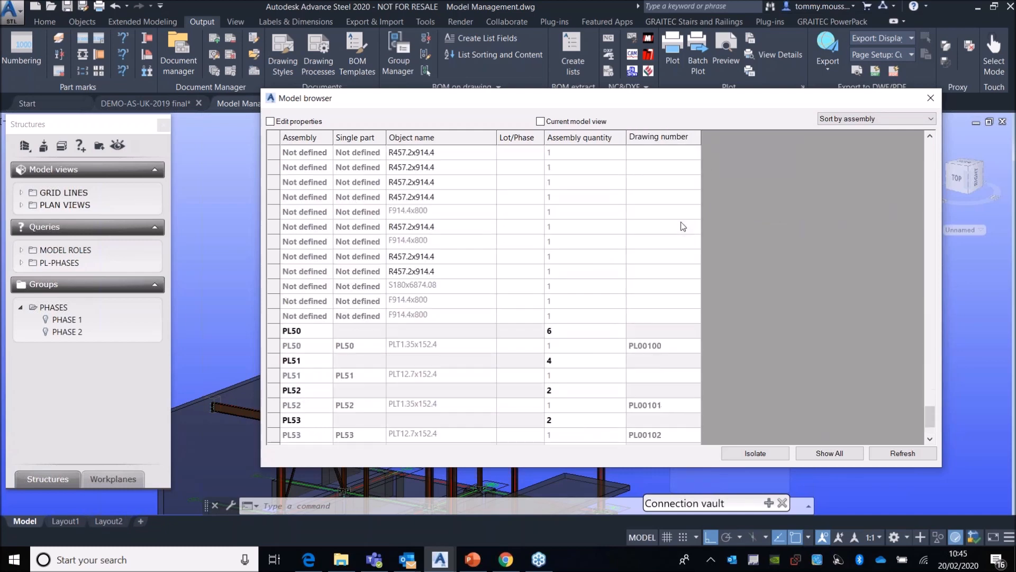
scroll(682, 265, up, 4)
scroll(636, 317, down, 10)
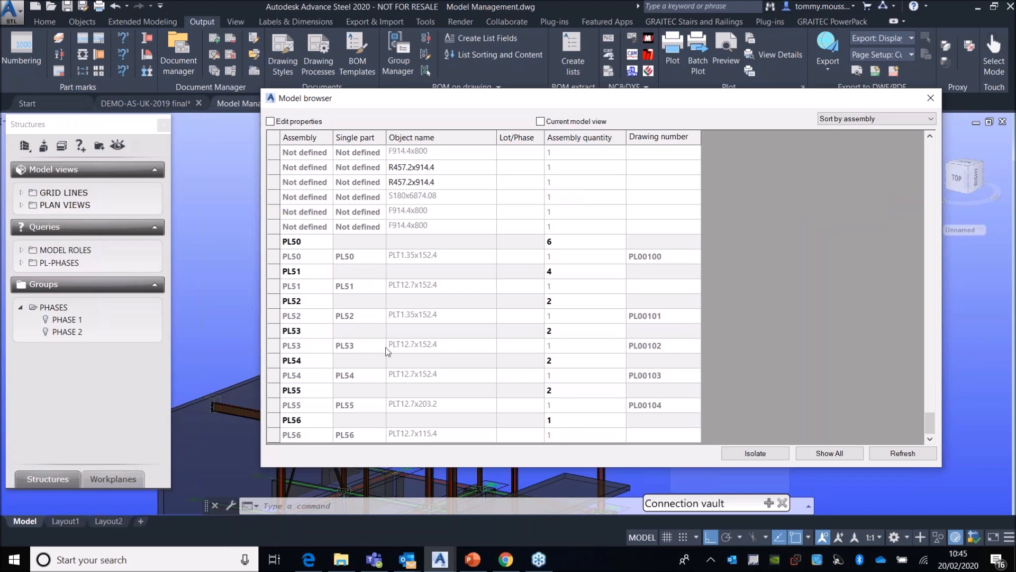
Step: Select plate PL53 in the assembly list, narrow the model browser window and locate the plate in the model
click(272, 346)
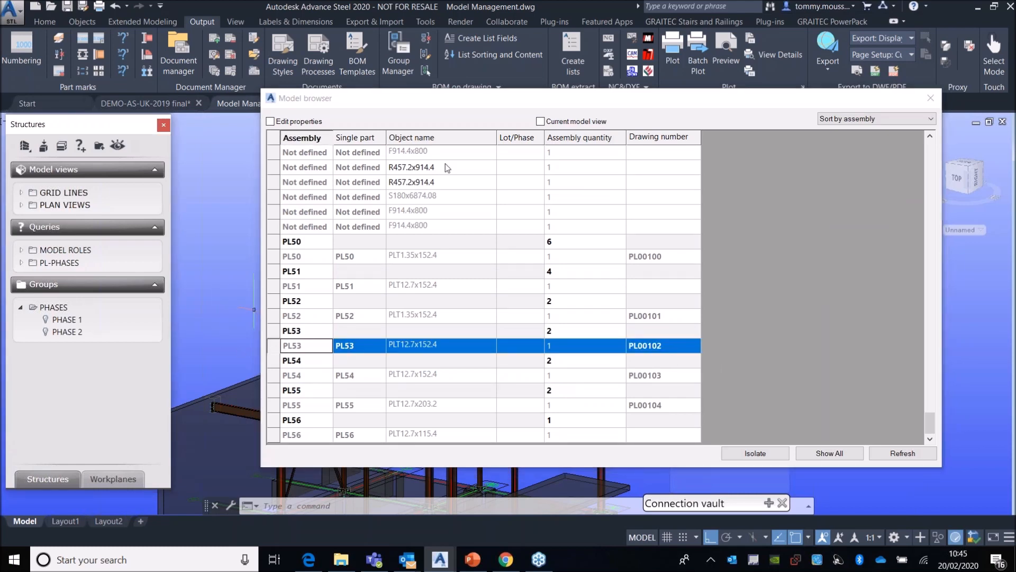
drag(259, 95, 260, 82)
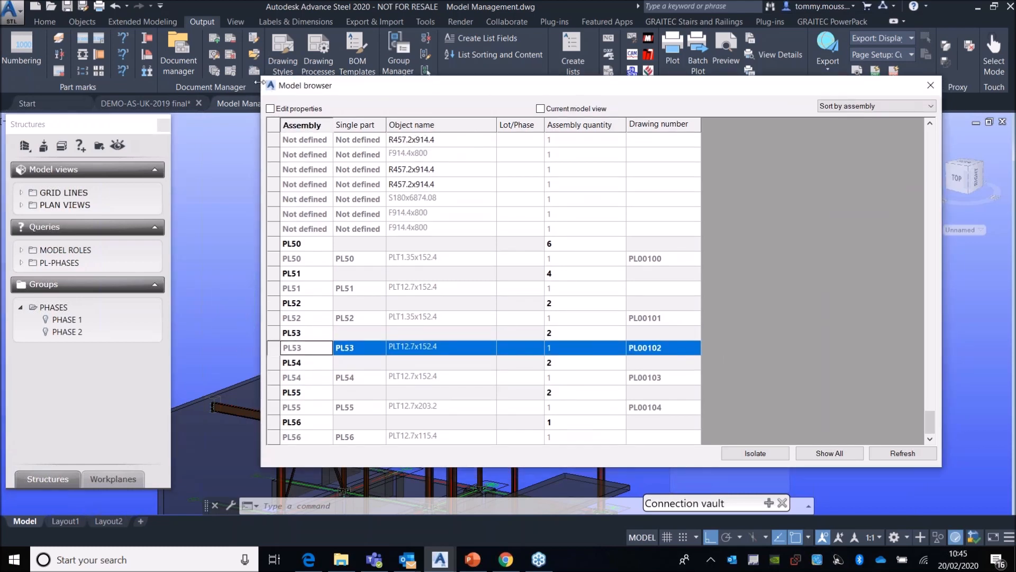
drag(261, 264, 505, 264)
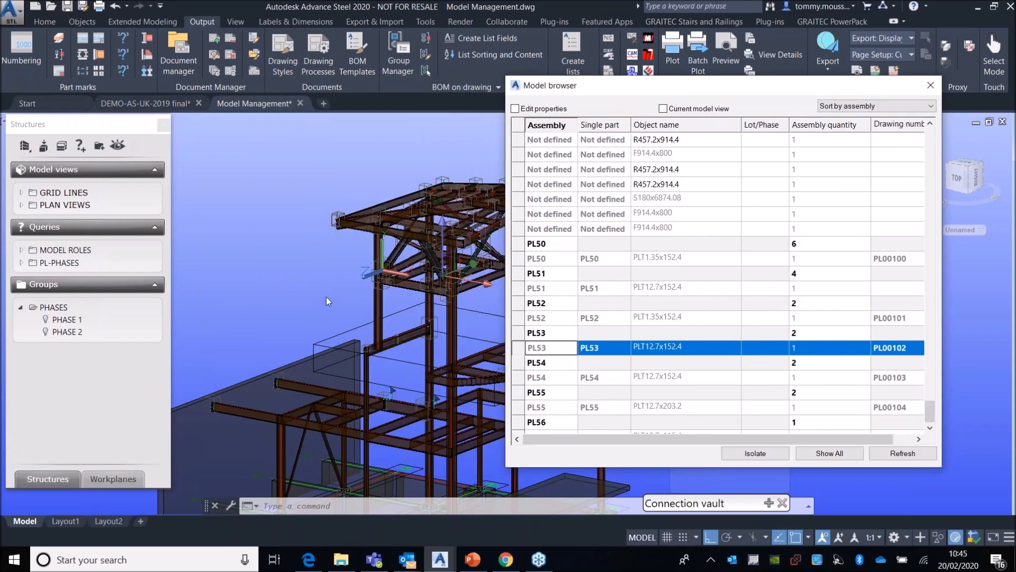
scroll(379, 303, up, 3)
click(383, 297)
click(384, 297)
scroll(303, 269, up, 6)
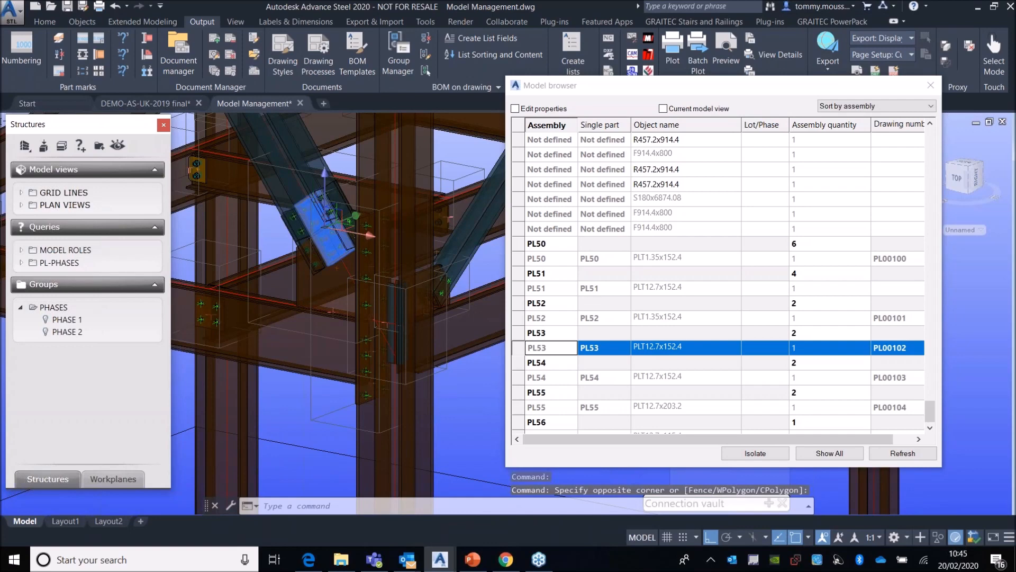
Step: Select plate PL54 in the assembly list to highlight it in the model
scroll(318, 223, down, 3)
scroll(579, 336, down, 1)
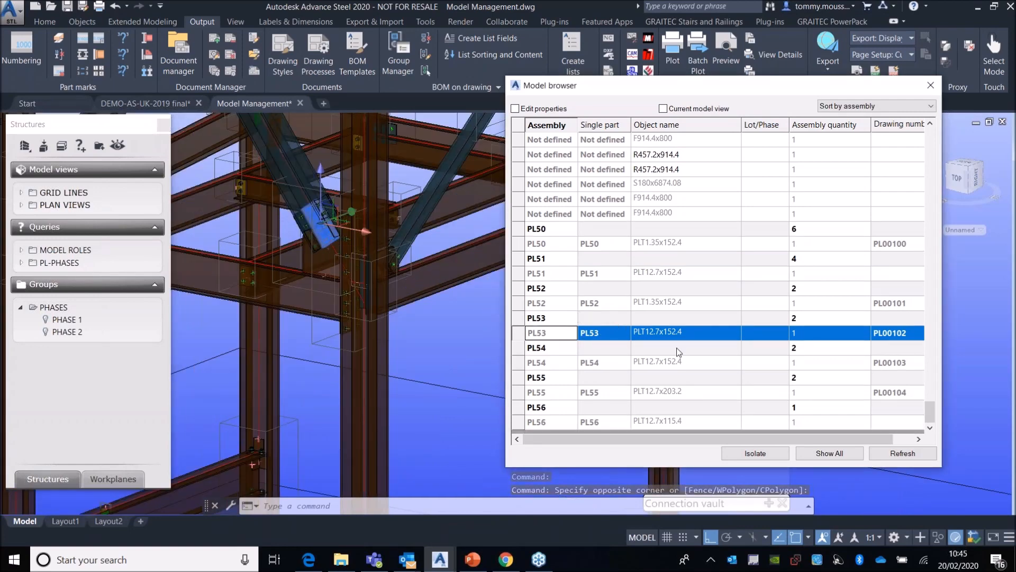
click(528, 366)
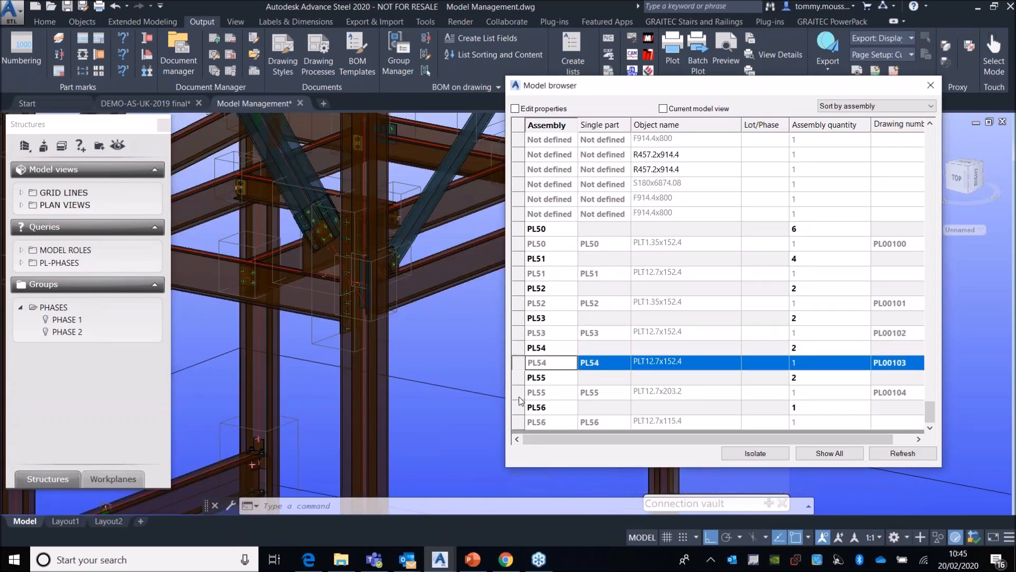
Step: Select assembly PL56 and plate NONE2 in the model browser list to locate them in the model
click(522, 408)
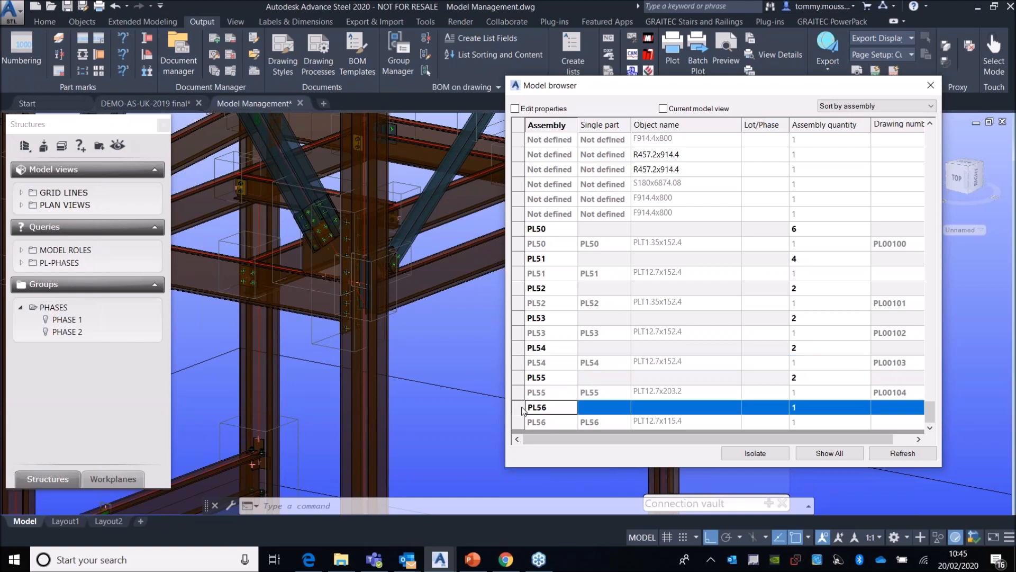
scroll(437, 364, down, 5)
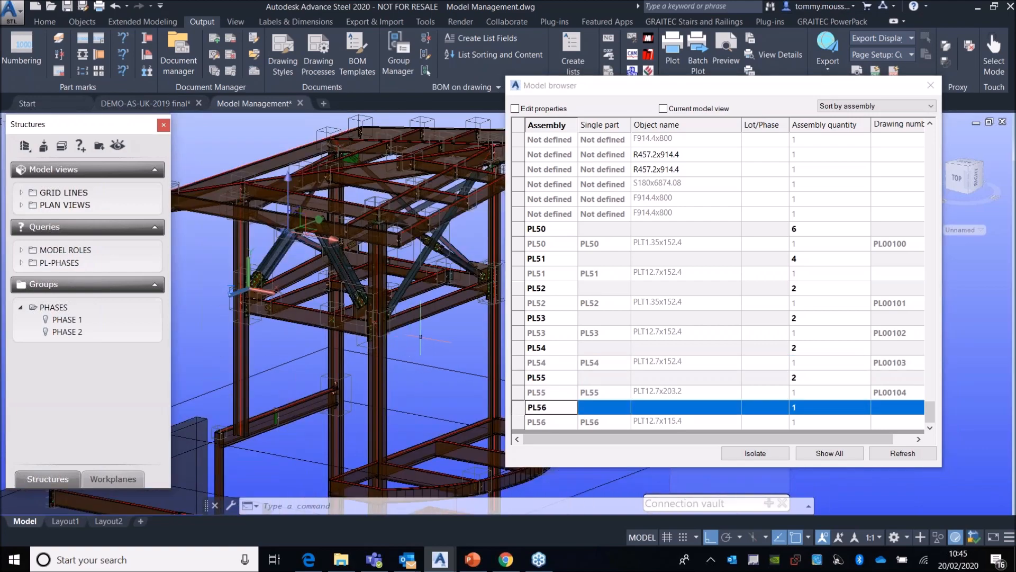
click(527, 228)
scroll(611, 315, up, 10)
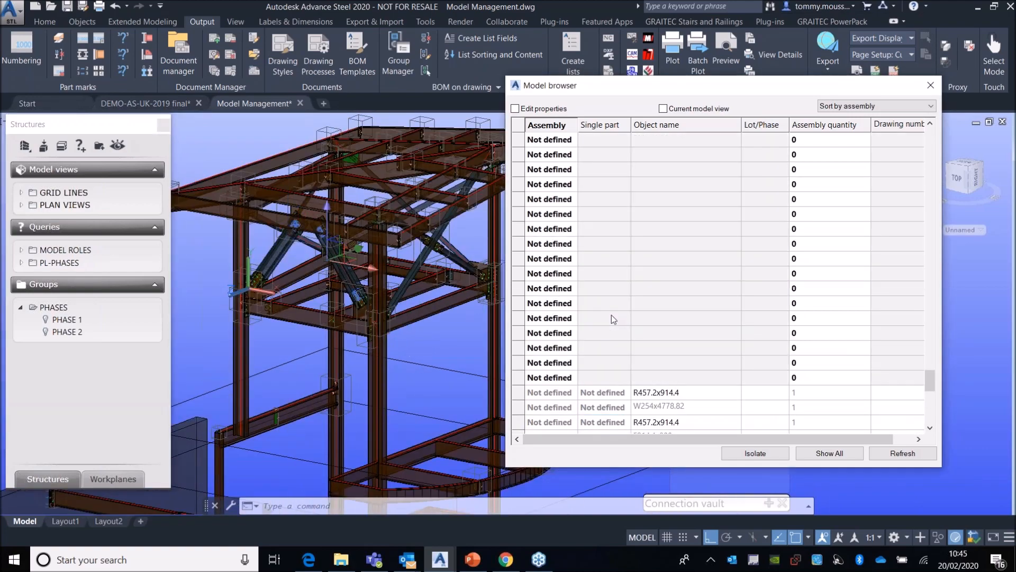
click(516, 362)
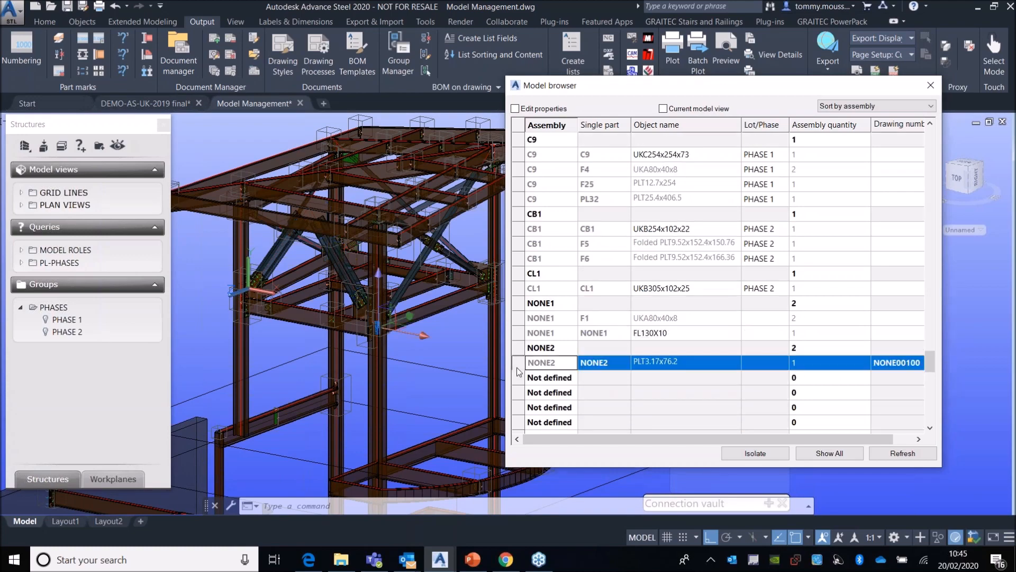
Step: Select beam assemblies B27 and B28 in turn in the assembly list to highlight each in the model
scroll(605, 301, up, 15)
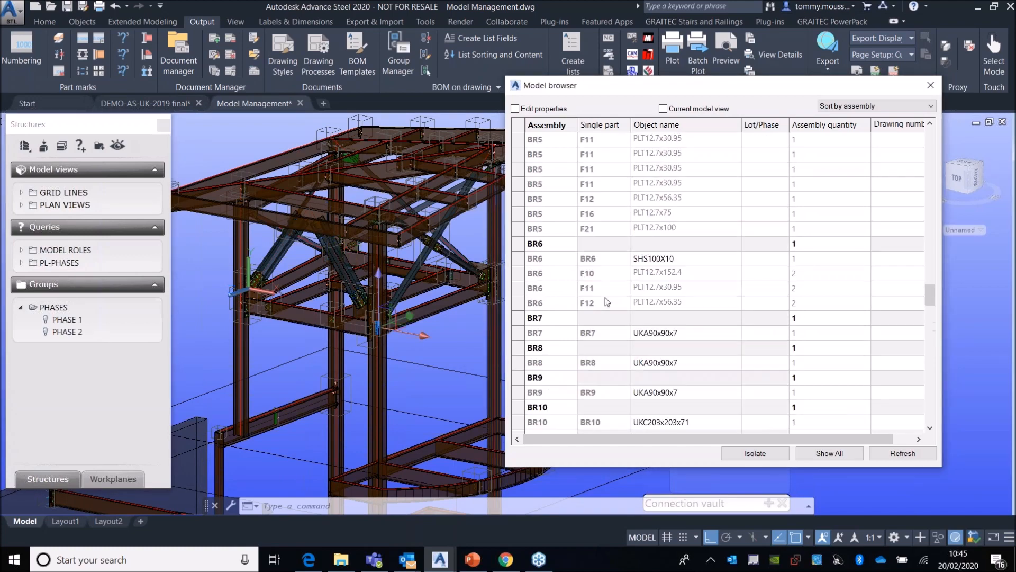
scroll(605, 298, up, 4)
scroll(605, 316, down, 2)
click(520, 170)
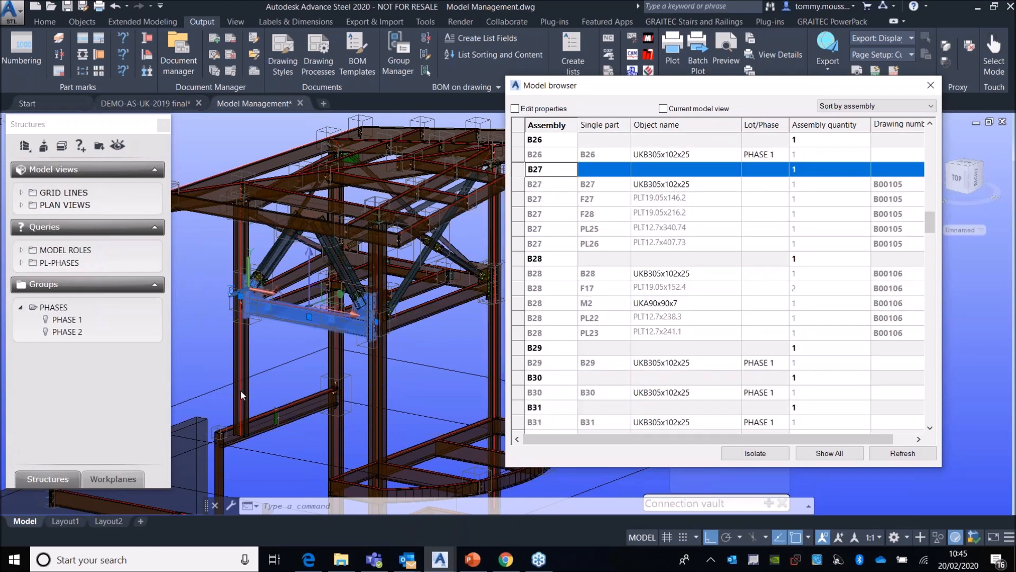
click(520, 262)
click(521, 264)
click(443, 357)
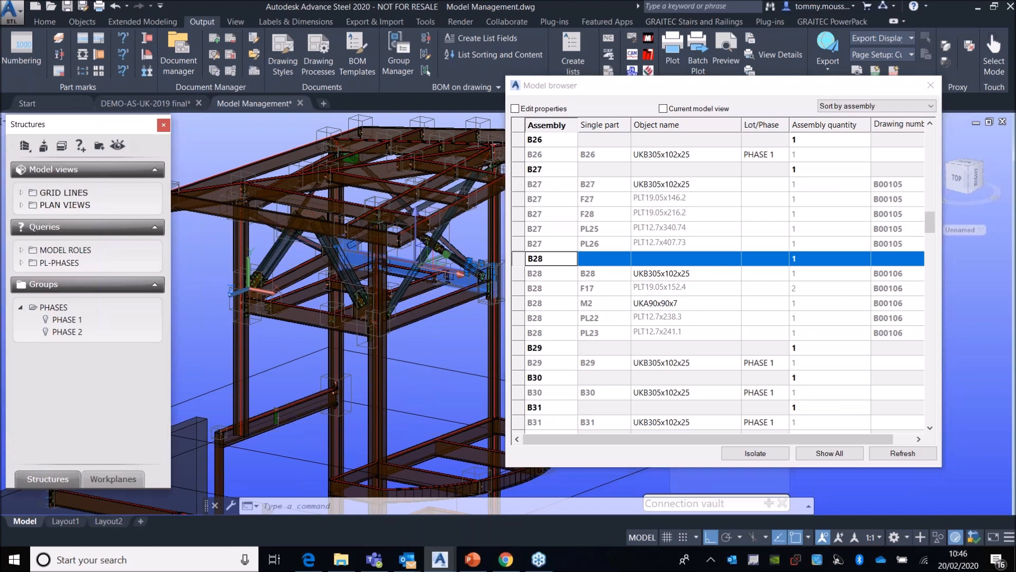
Step: Examine the highlighted beam assembly B28 in the model and check the Drawing number column for its parts
middle_drag(384, 342, 262, 340)
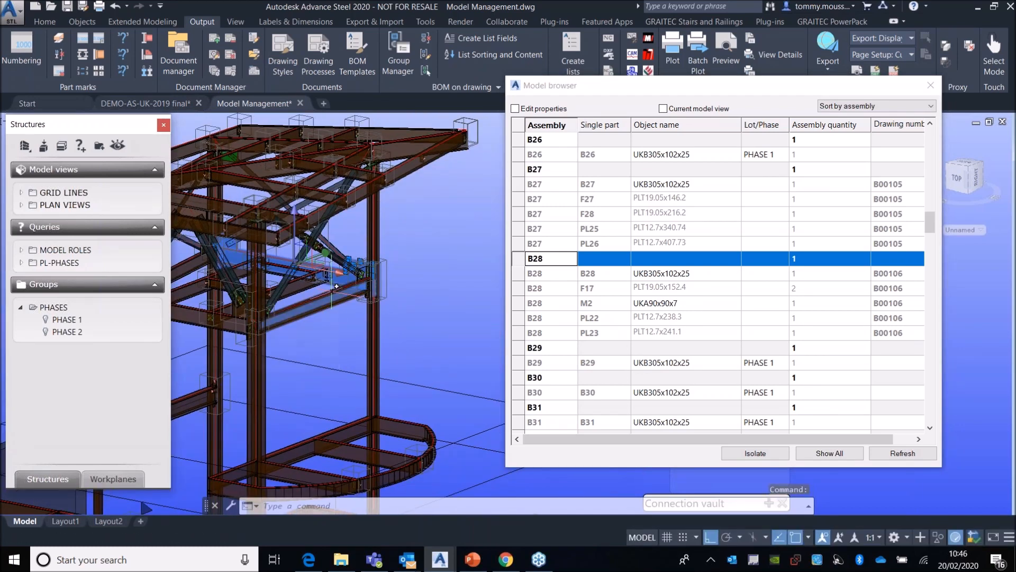
mouse_move(337, 286)
click(635, 436)
drag(638, 437, 659, 437)
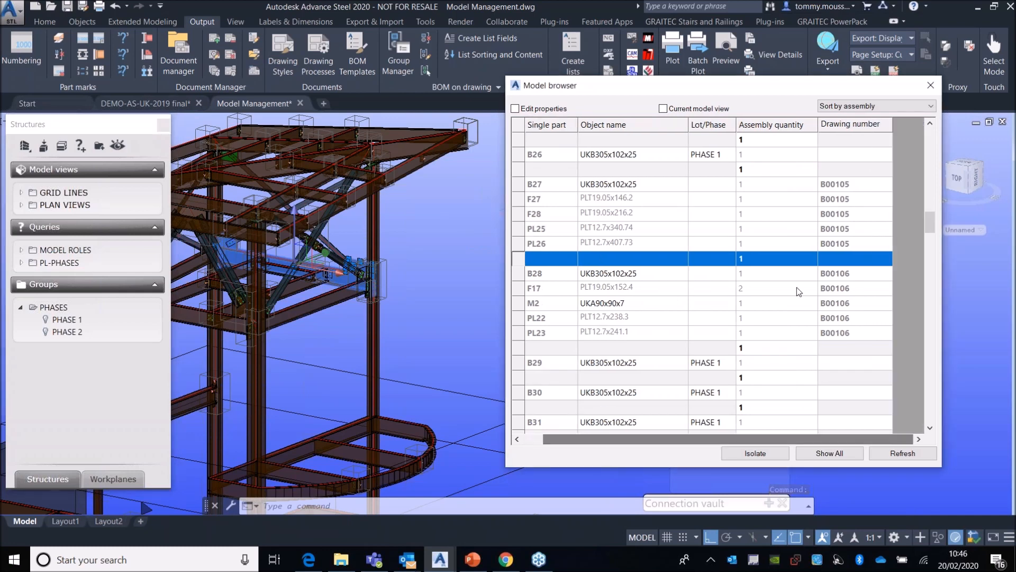
drag(760, 438, 714, 444)
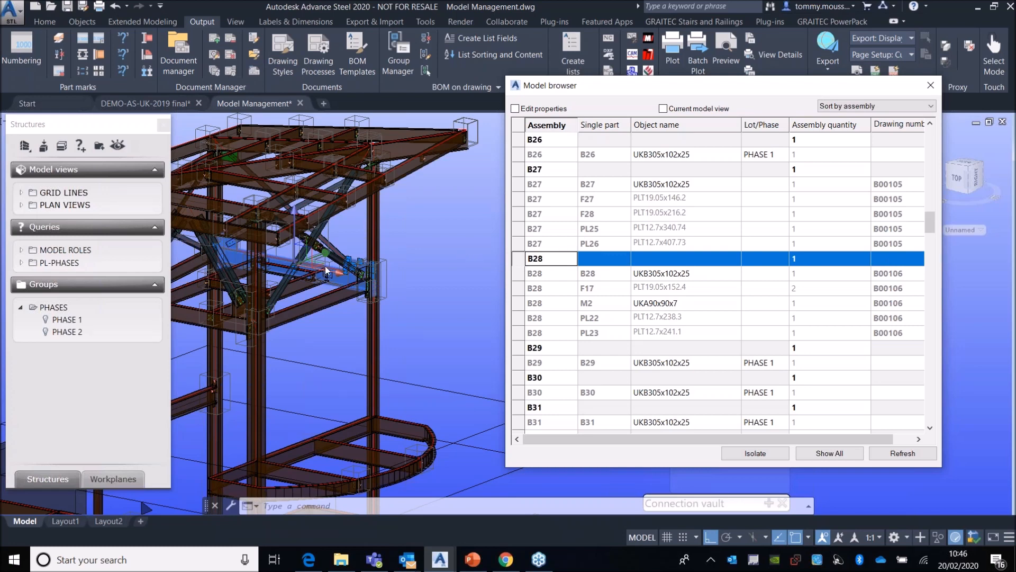
Step: Open the assembly detail drawing of B28 and delete the stray slanted dimension below the main beam view
right_click(428, 246)
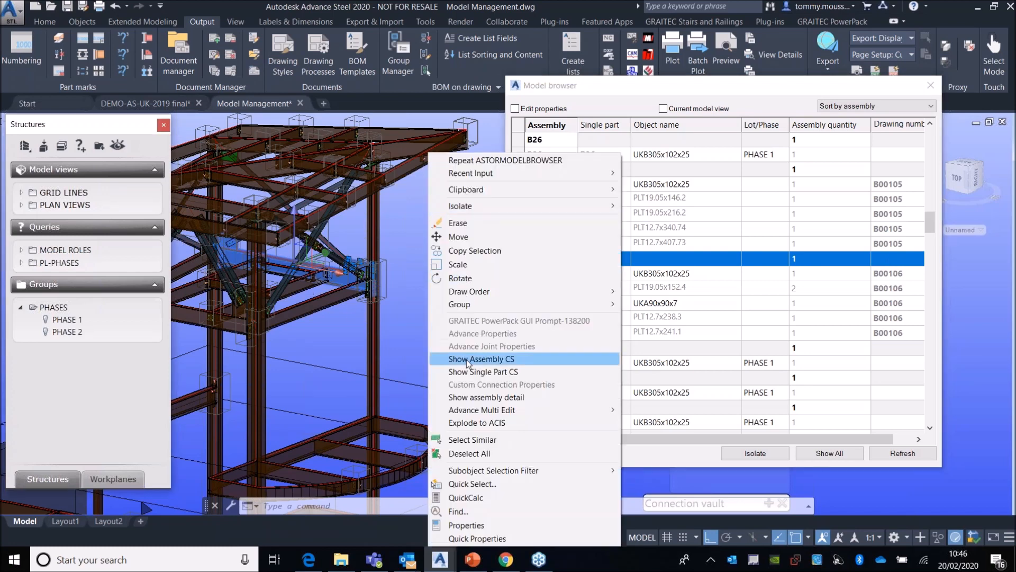
click(472, 398)
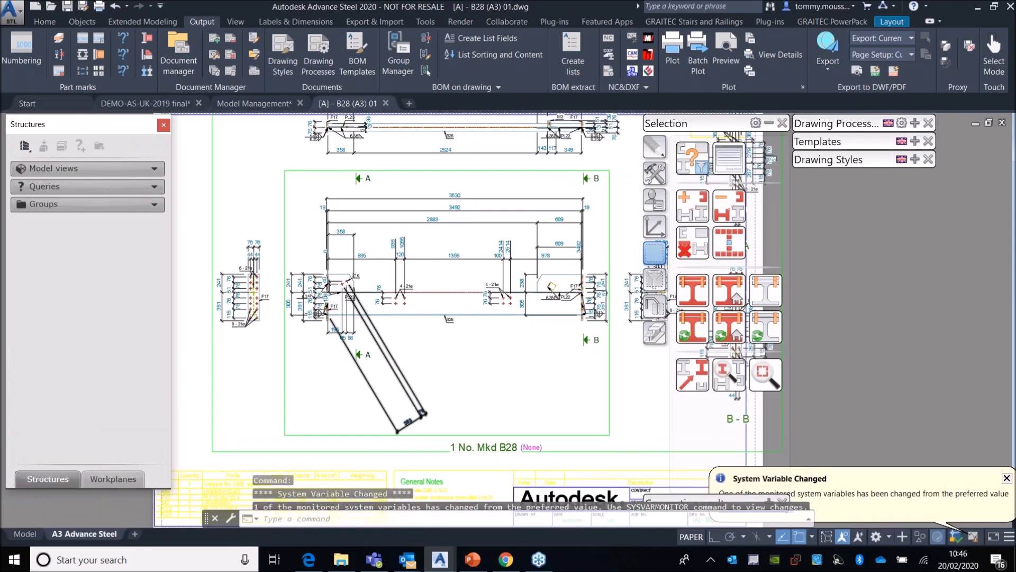
click(400, 377)
key(Delete)
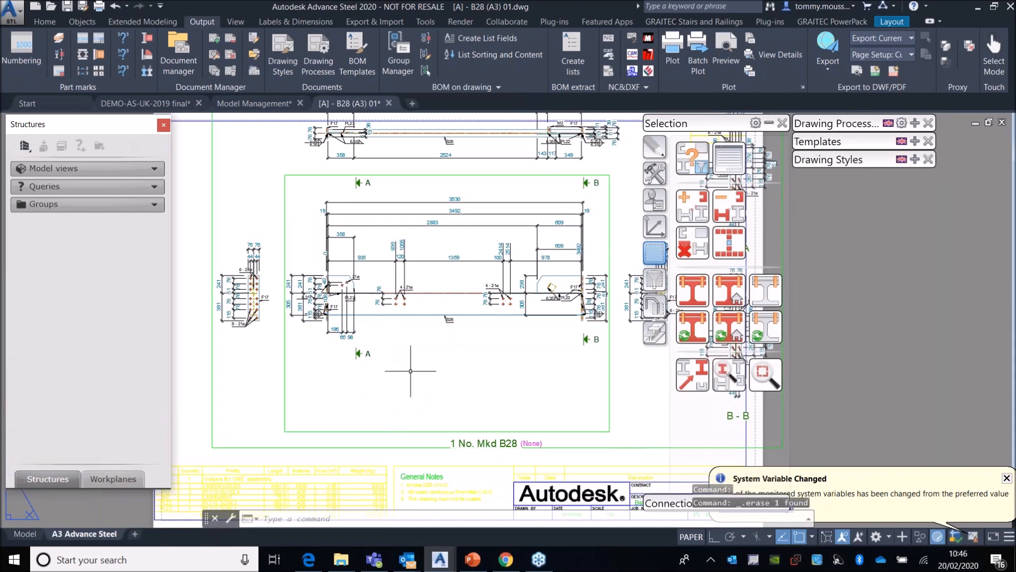
middle_drag(437, 375, 414, 390)
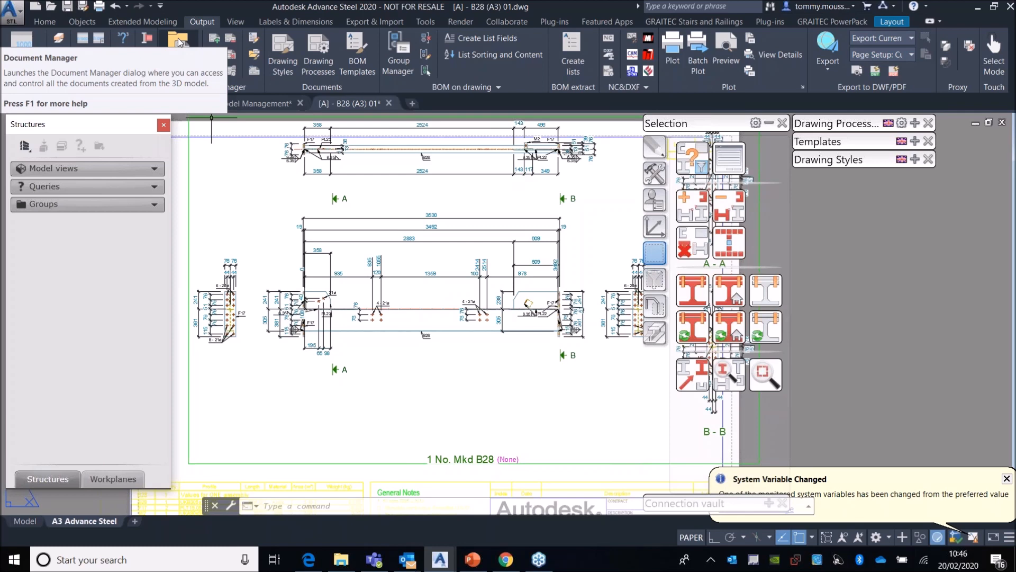
Step: Close the B28 assembly drawing and return to the Model Management model
click(389, 103)
key(Escape)
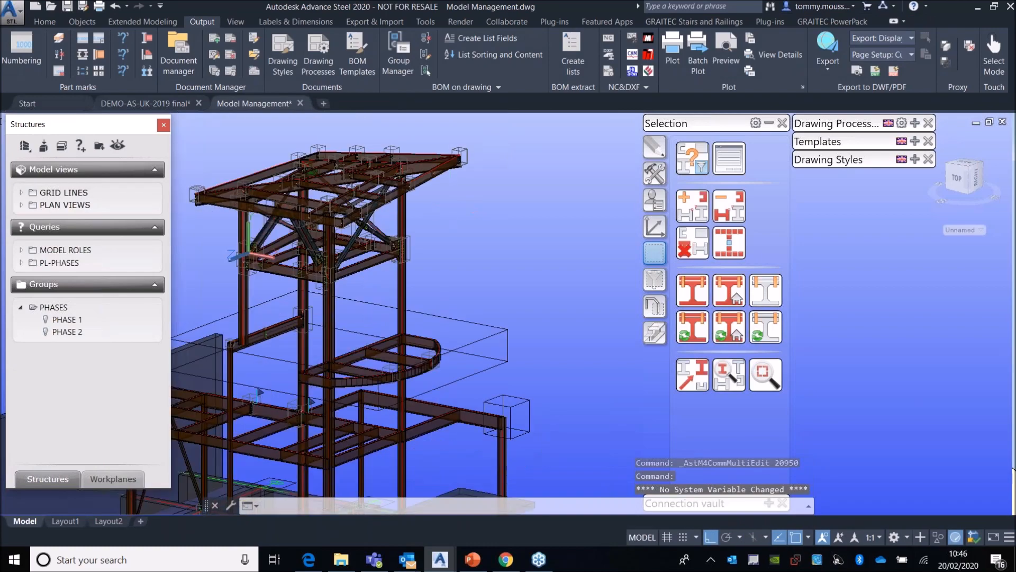
scroll(450, 207, up, 3)
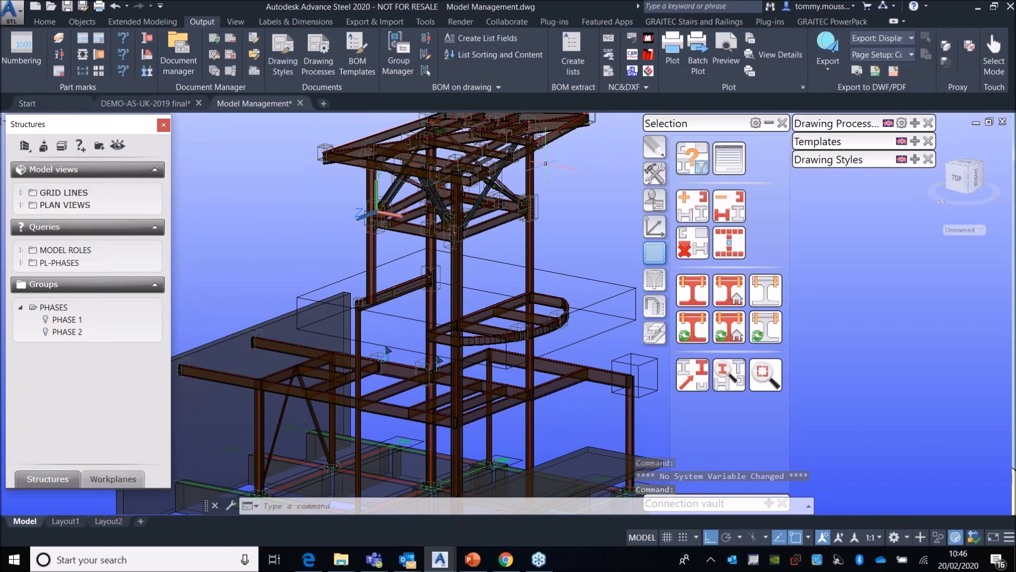
Step: Expand the MODEL ROLES queries, isolate the BEAM and COLUMN results in turn and restore the full model
click(21, 250)
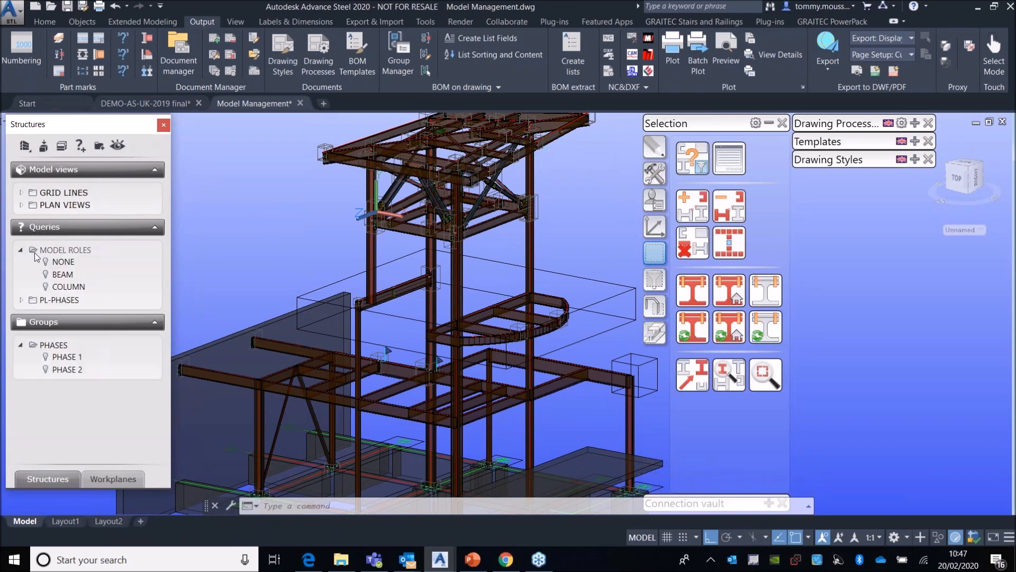
double_click(49, 275)
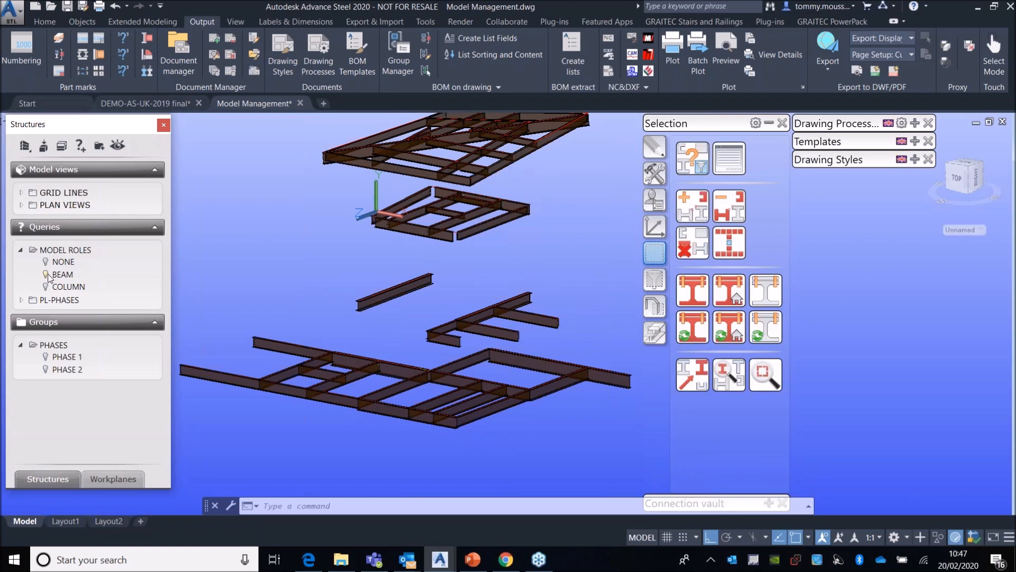
double_click(48, 287)
click(46, 288)
scroll(337, 218, down, 2)
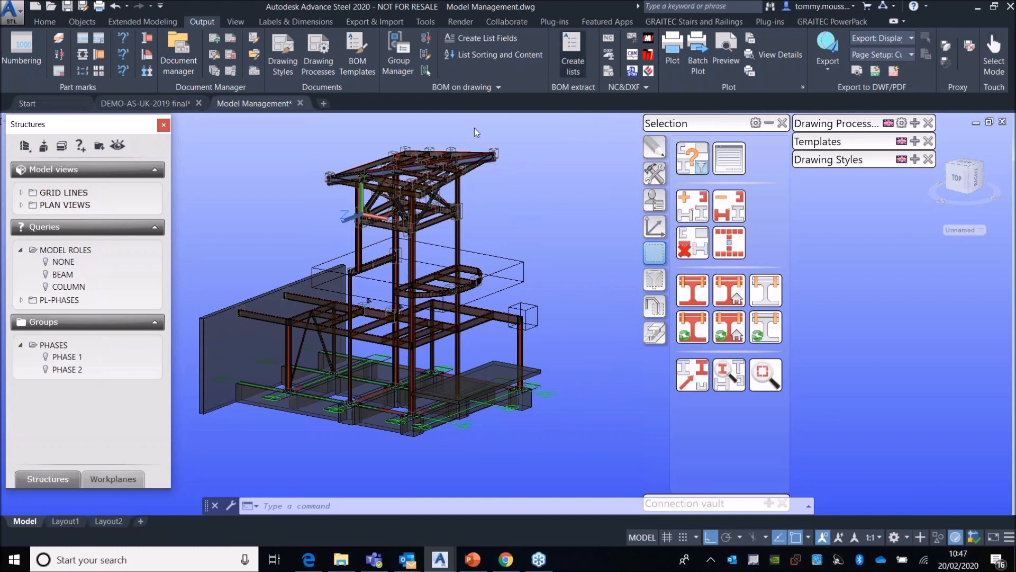
Step: Start a bill-of-material extract and copy the QUERIES selection set under the name NEW QUERIES
click(572, 50)
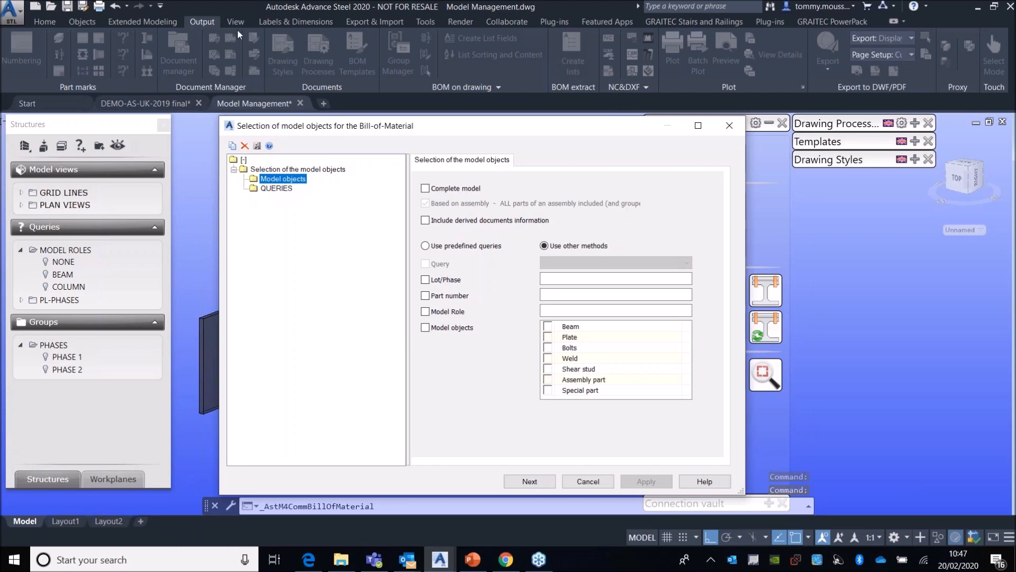
click(425, 188)
click(270, 189)
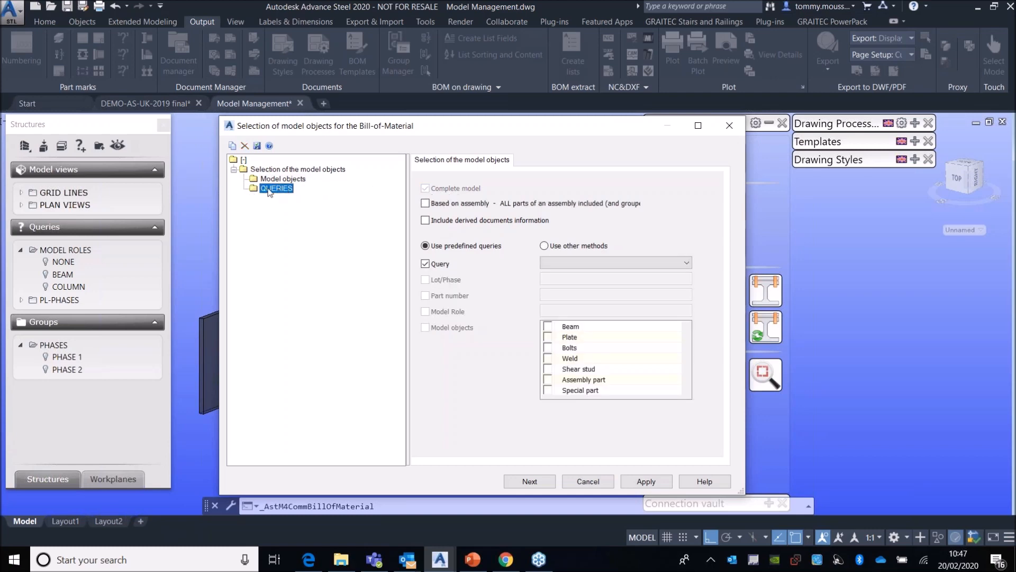
click(233, 146)
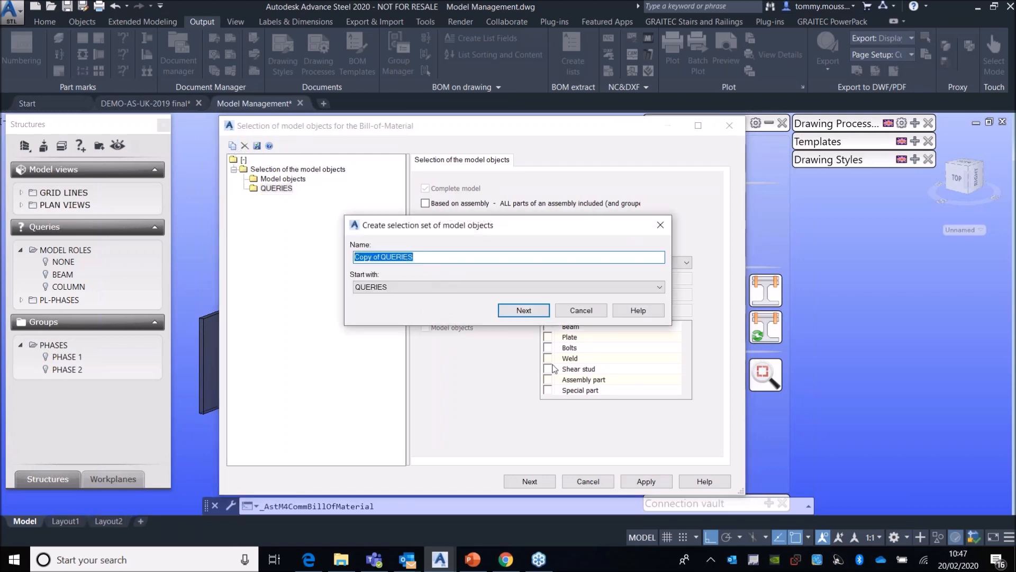
drag(382, 257, 351, 257)
text(NEW)
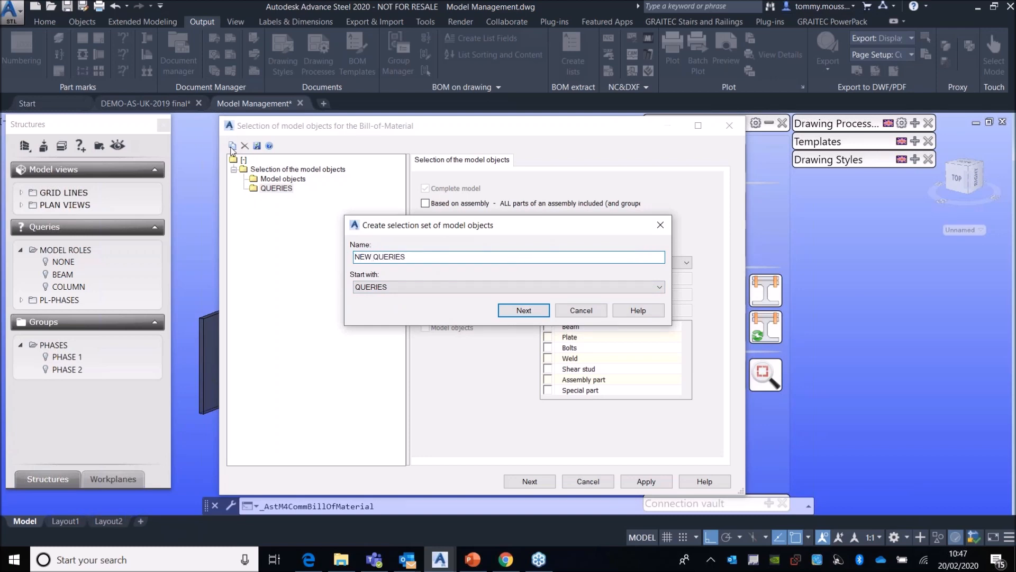
click(523, 310)
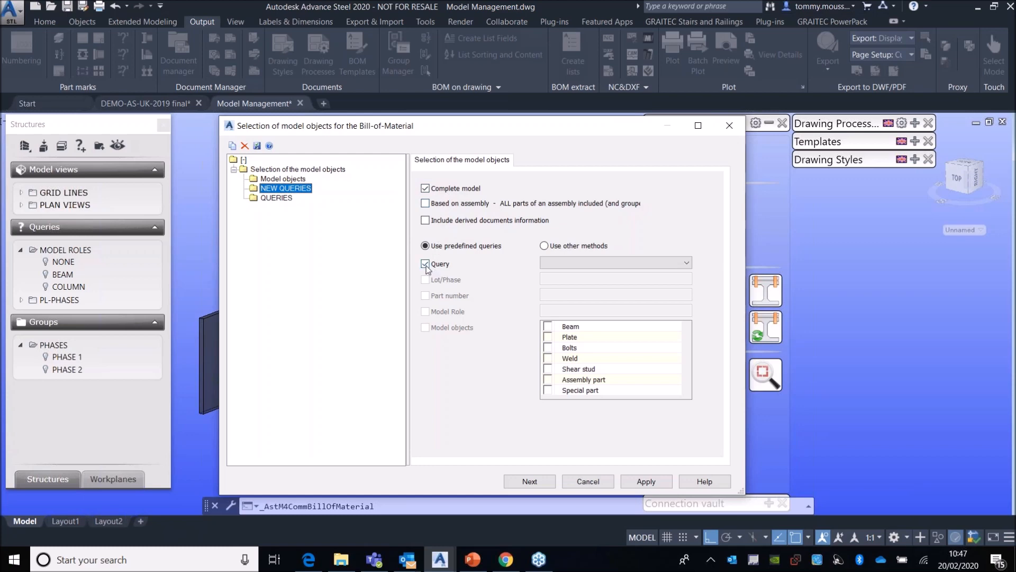
Step: Assign the predefined query PLATES - PHASE 1 to NEW QUERIES, apply it and create lists from the extract
click(590, 263)
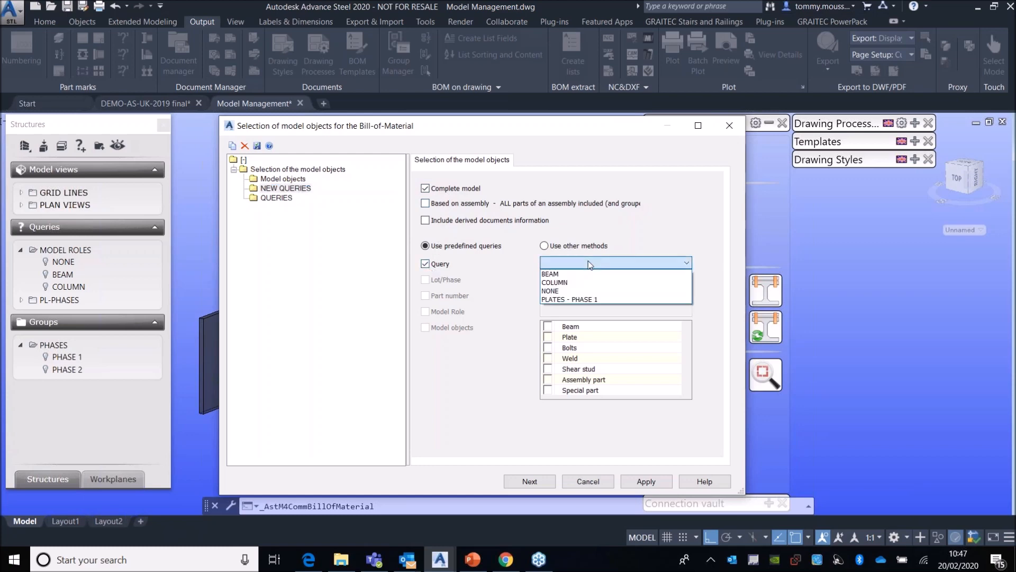
click(576, 300)
click(646, 481)
click(528, 481)
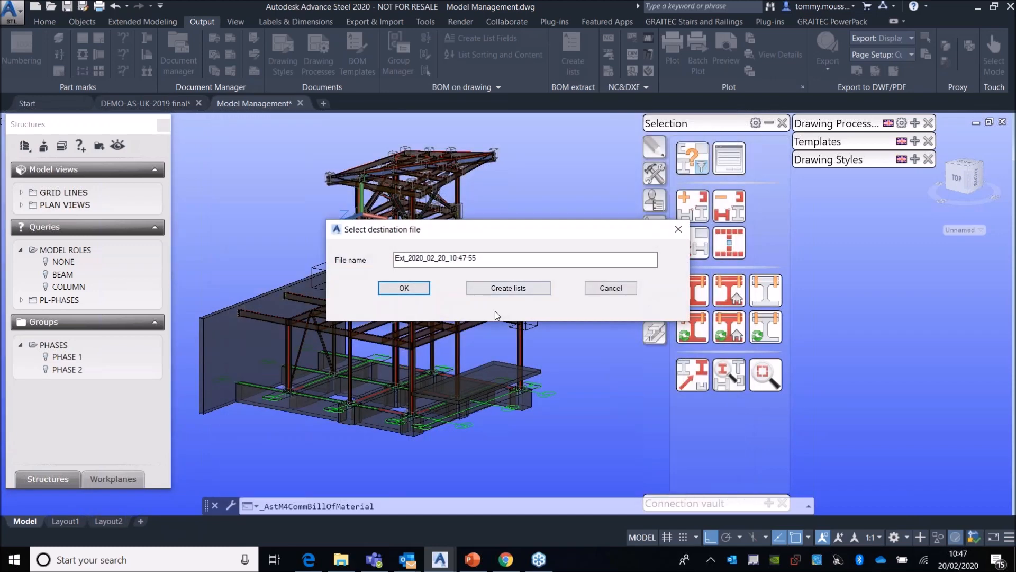
click(494, 286)
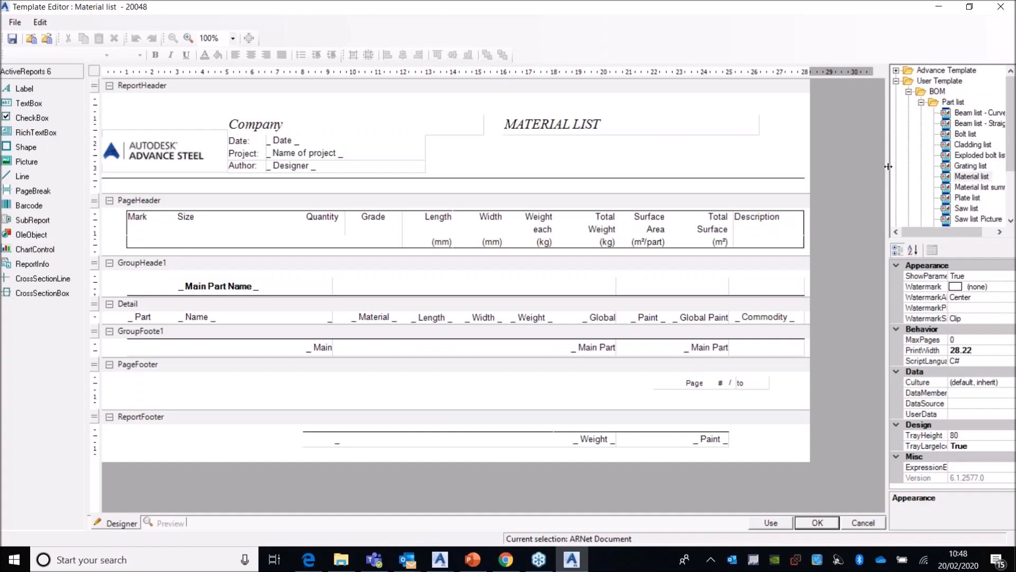
Step: Use the Material list template with the NEW QUERIES extract Ext_2020_02_20_10-47-55.xml to generate the report
drag(888, 167, 783, 166)
click(663, 522)
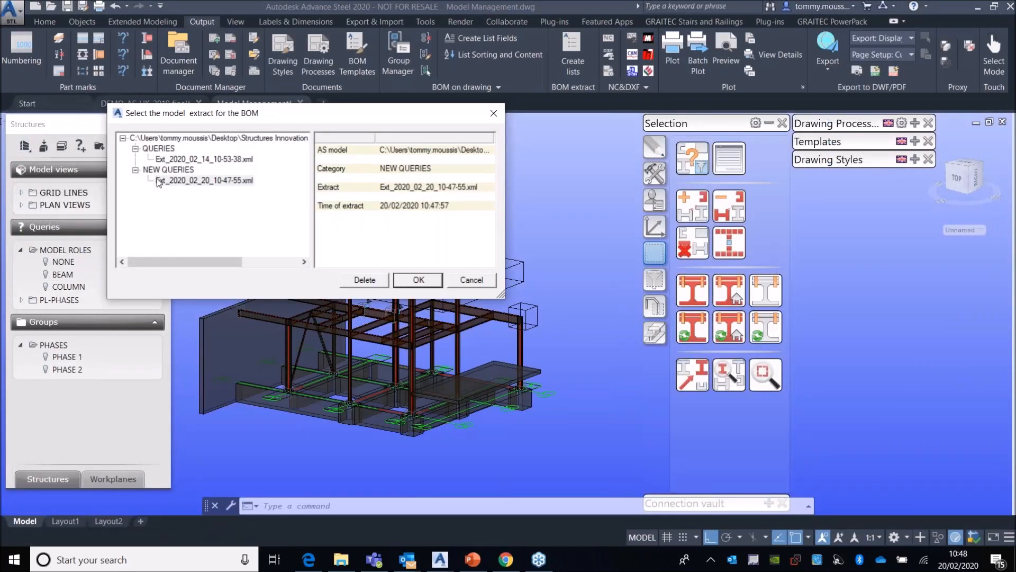
click(171, 182)
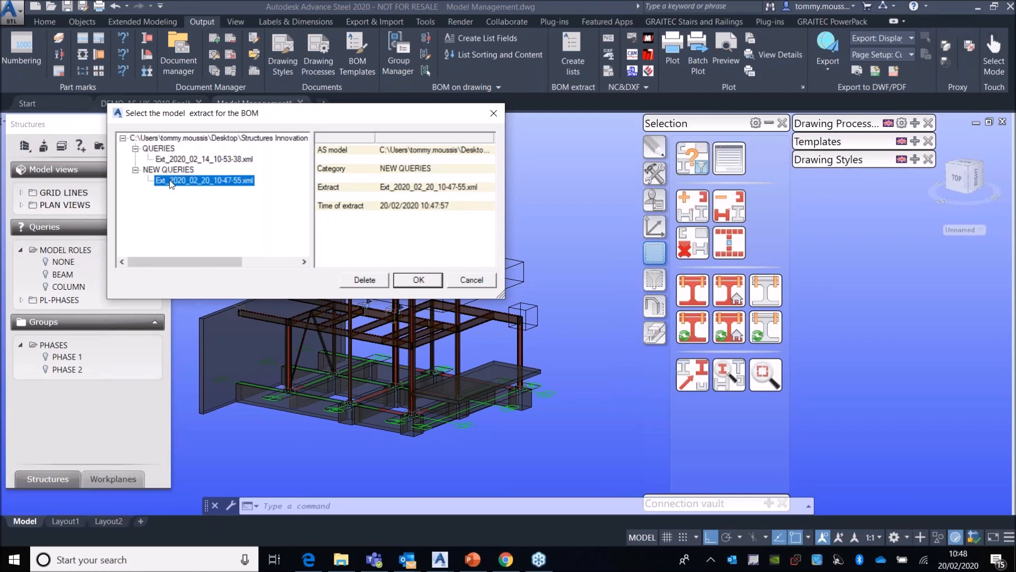
click(419, 279)
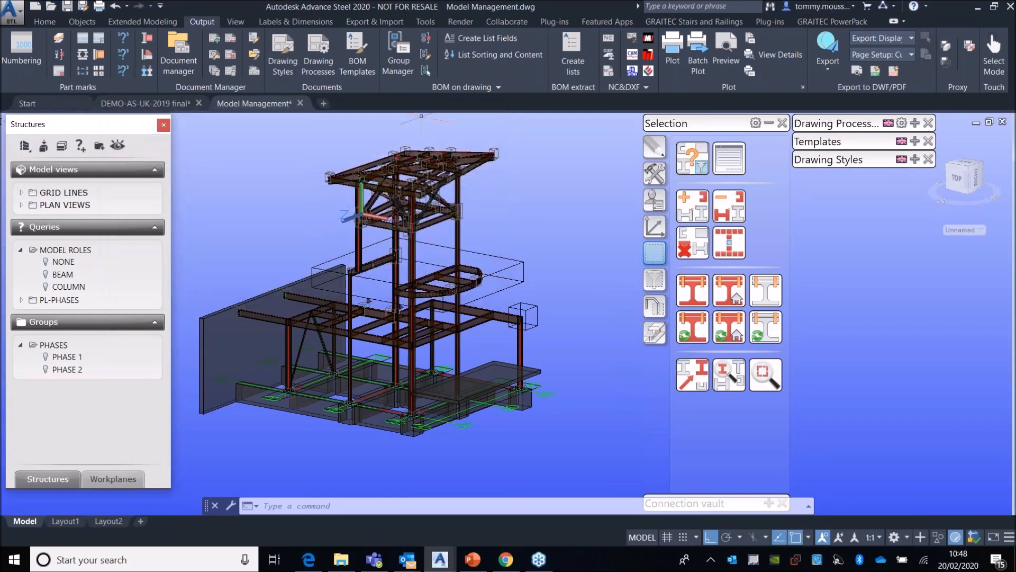
Step: Look through both pages of the Material list report, checking its beams and plates, and close the report
scroll(365, 208, down, 3)
scroll(357, 209, down, 3)
scroll(307, 210, up, 3)
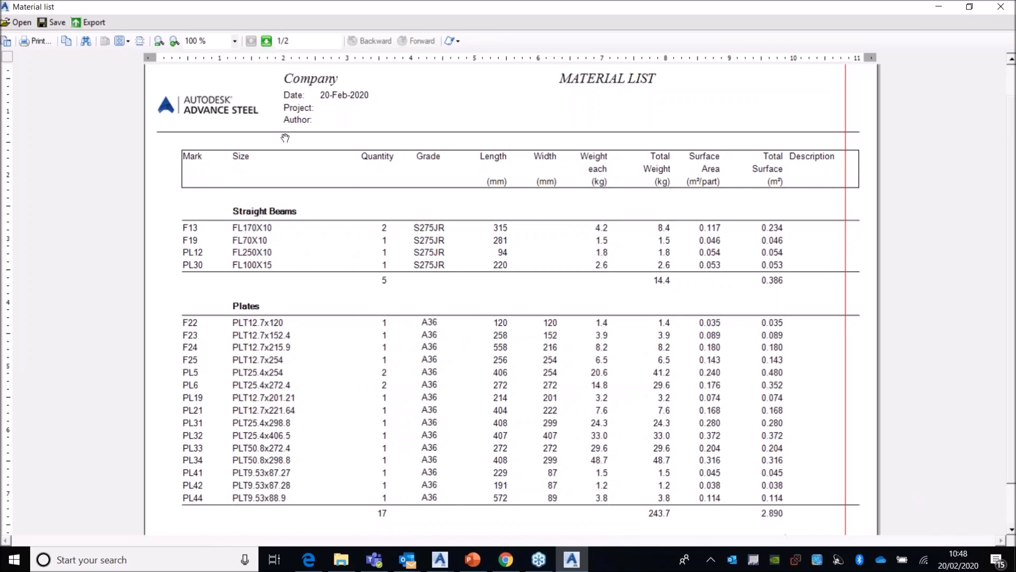
click(267, 41)
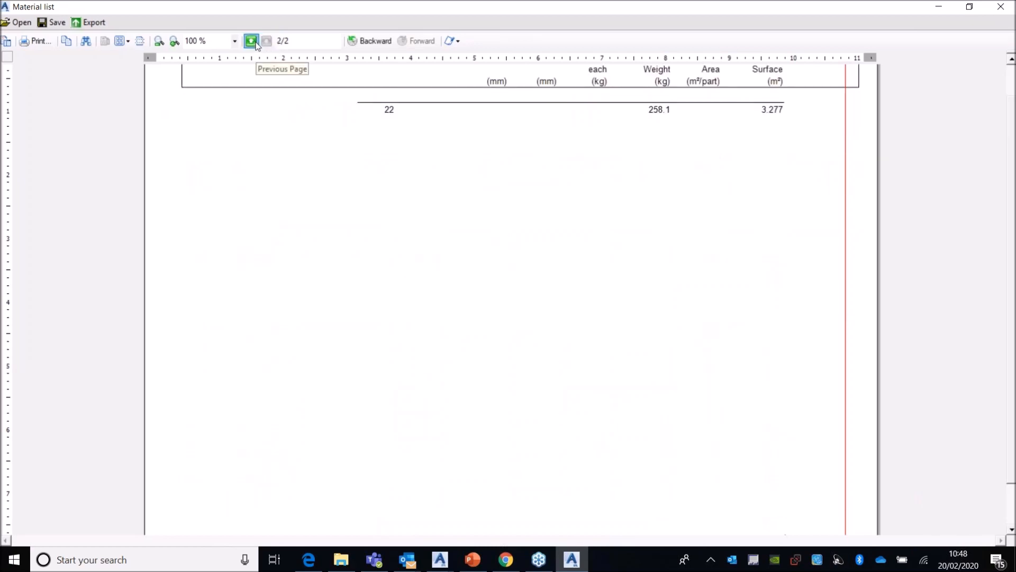
click(251, 41)
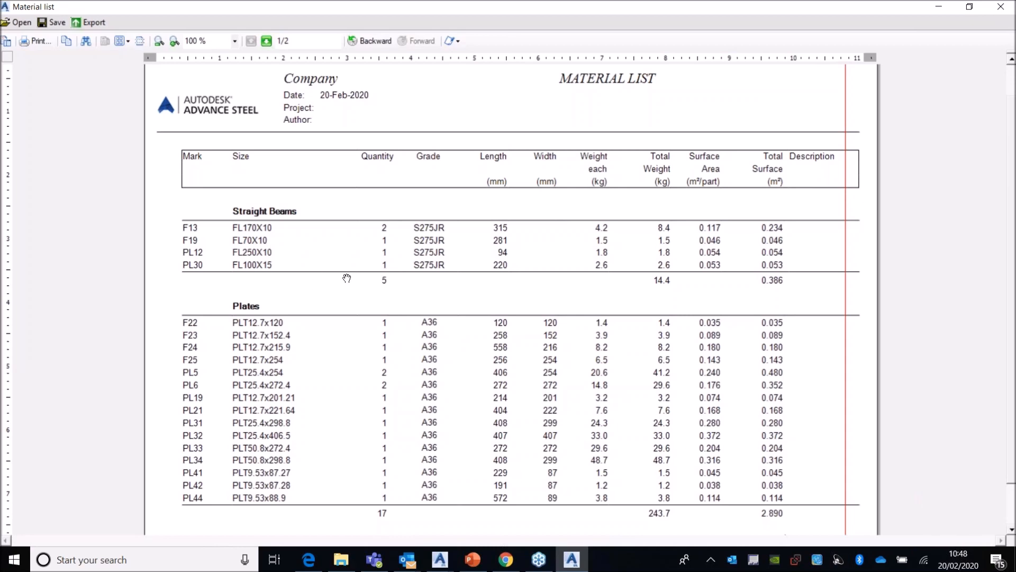
scroll(271, 345, down, 1)
scroll(330, 191, up, 3)
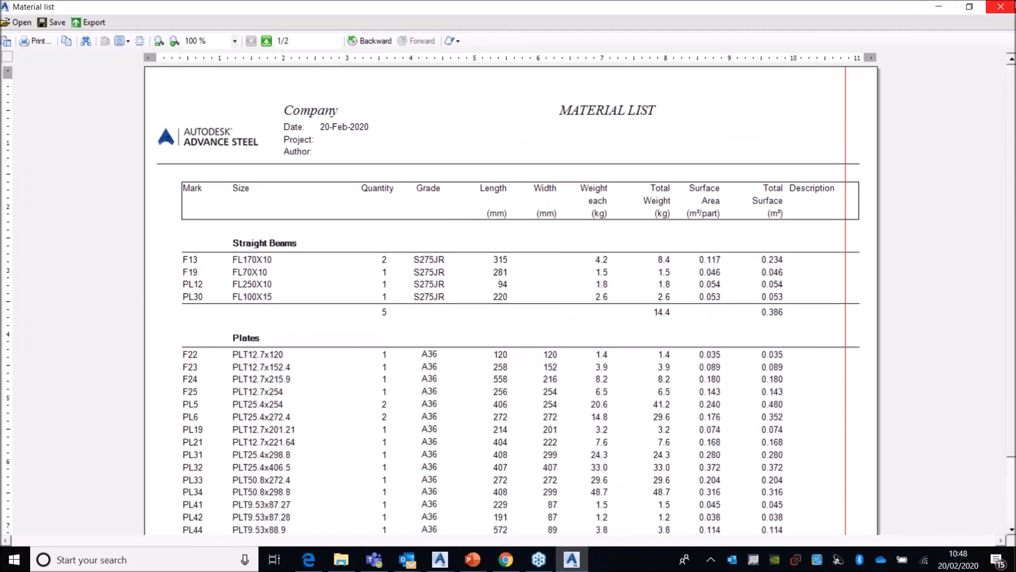
click(1000, 6)
click(551, 327)
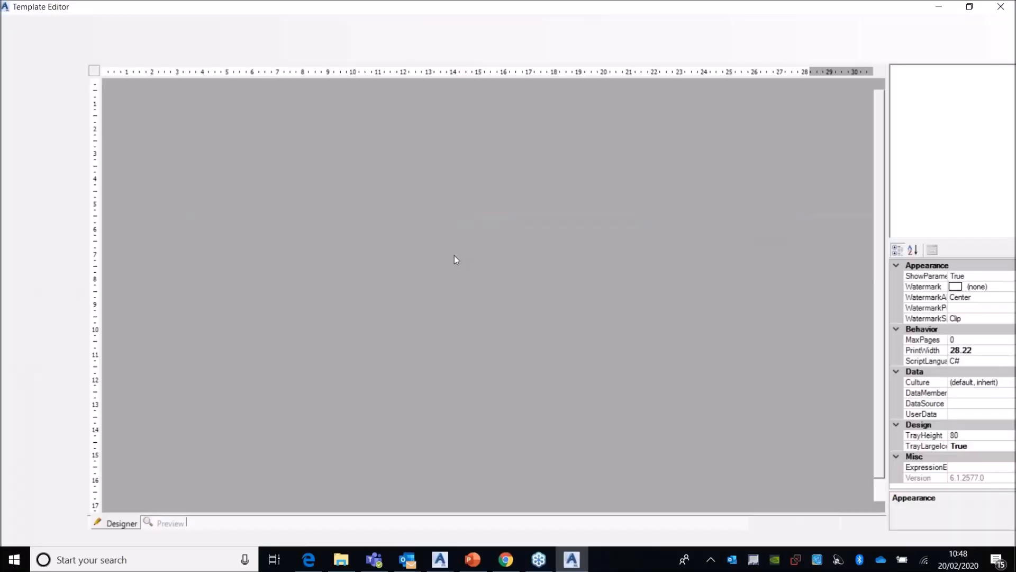
Step: Close the Template Editor and return to the structural model with no command running
click(1002, 9)
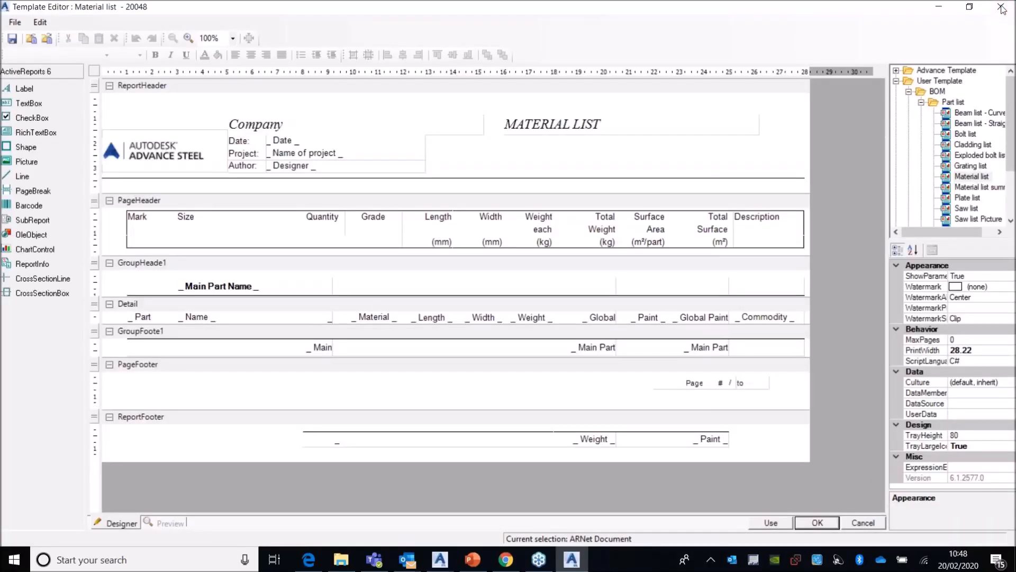
click(1001, 9)
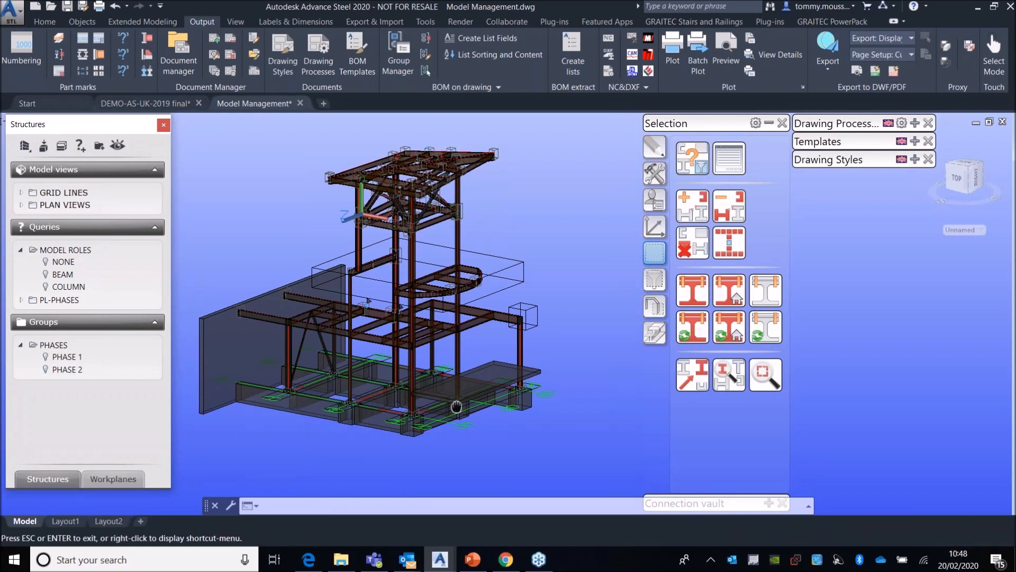
scroll(456, 406, up, 5)
key(Escape)
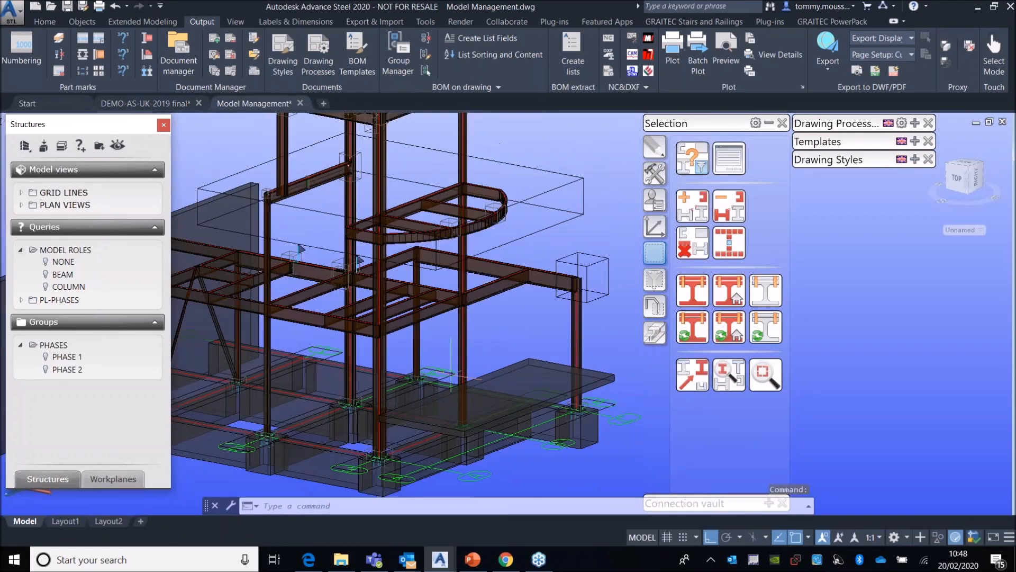
Step: Activate the elevation model view along the outer row of columns and foundations
scroll(370, 424, up, 6)
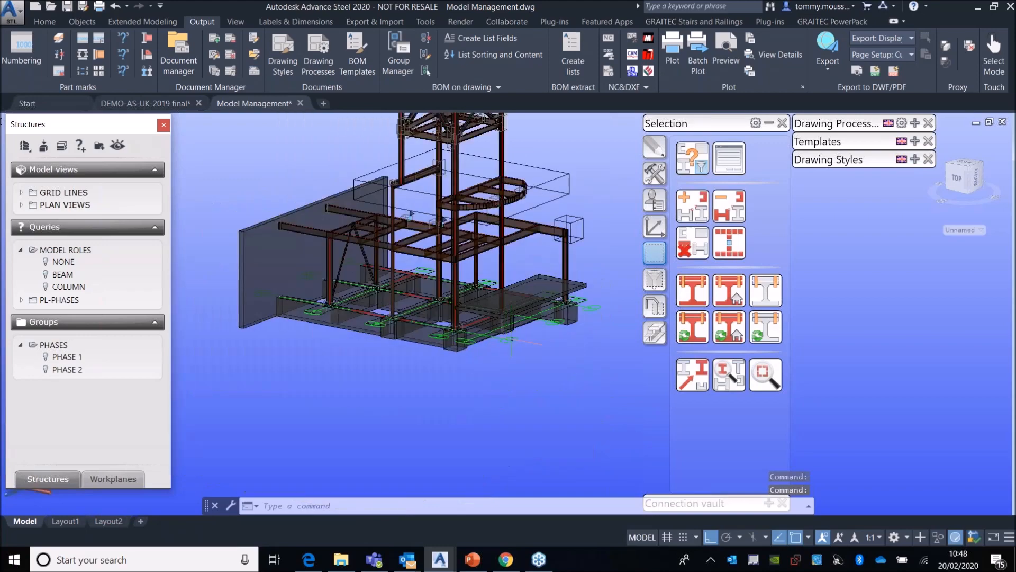
scroll(377, 325, up, 3)
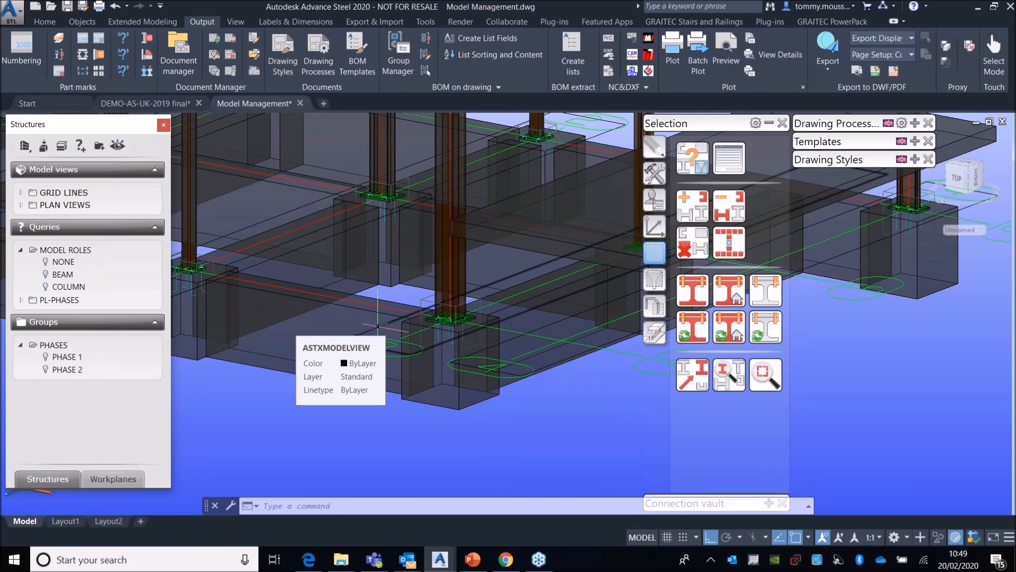
middle_click(377, 326)
middle_click(378, 326)
middle_drag(279, 312, 252, 396)
scroll(253, 396, up, 4)
shift+middle_drag(325, 366, 447, 360)
scroll(445, 357, up, 3)
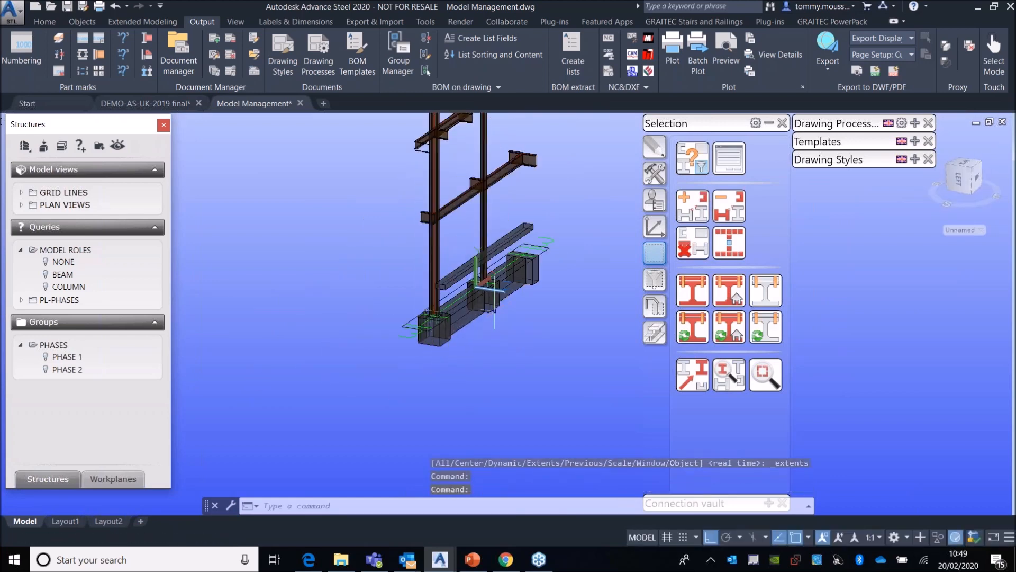
scroll(368, 286, up, 3)
Step: In the elevation model view's Advance Properties, enable automatic drawing creation and set the camera description to EL-03
click(301, 308)
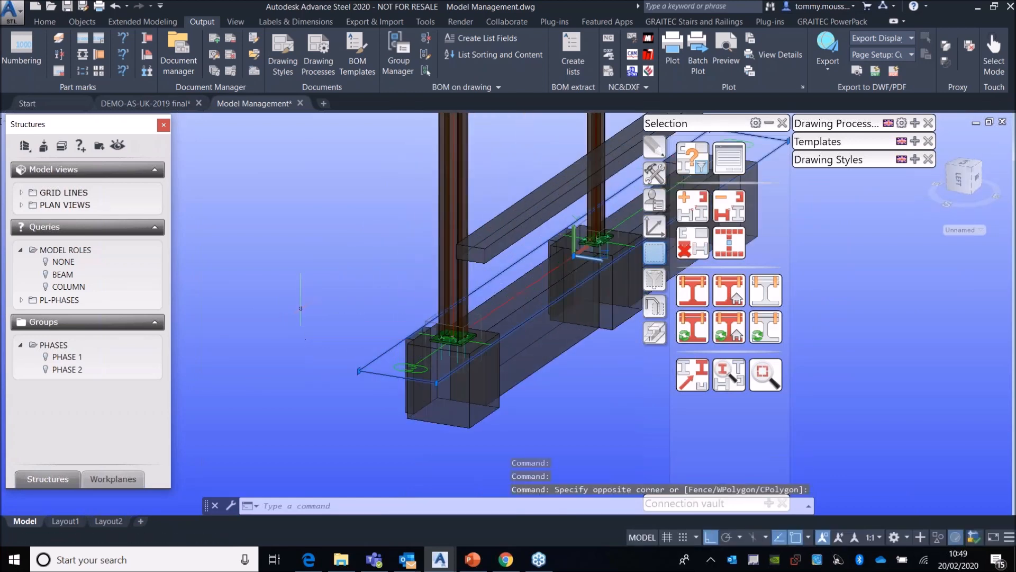
right_click(304, 309)
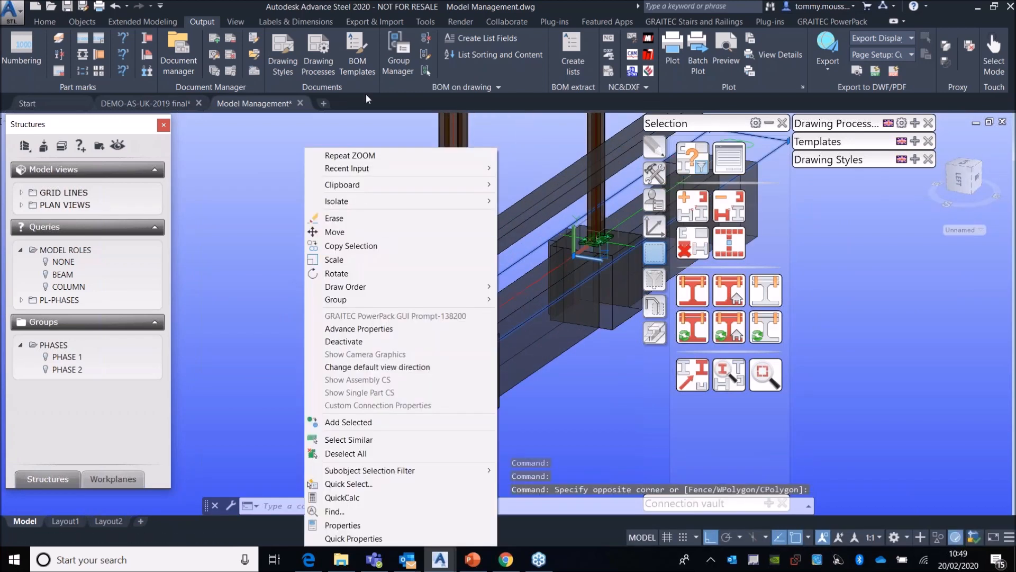
click(359, 328)
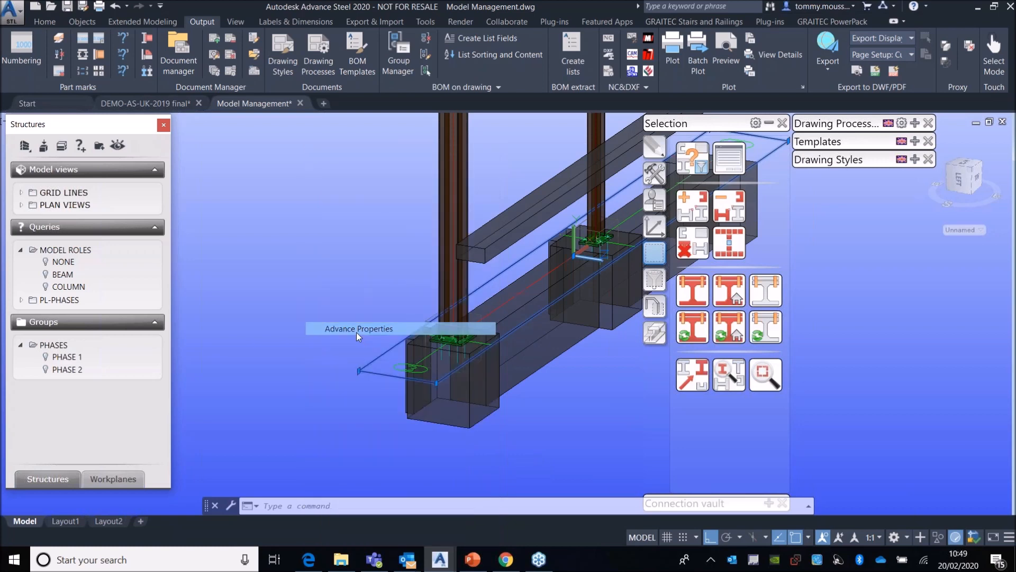
click(301, 219)
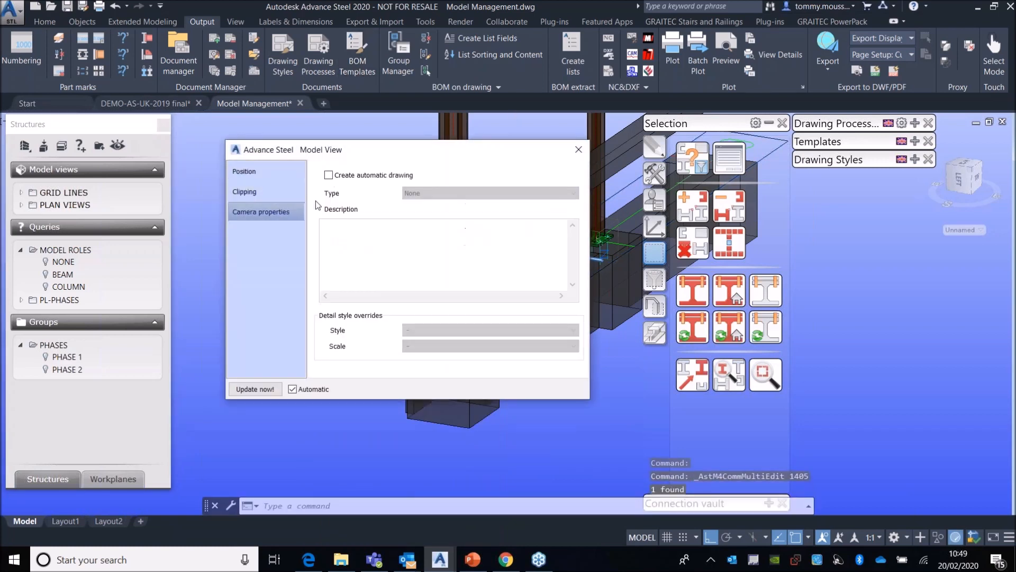
click(329, 175)
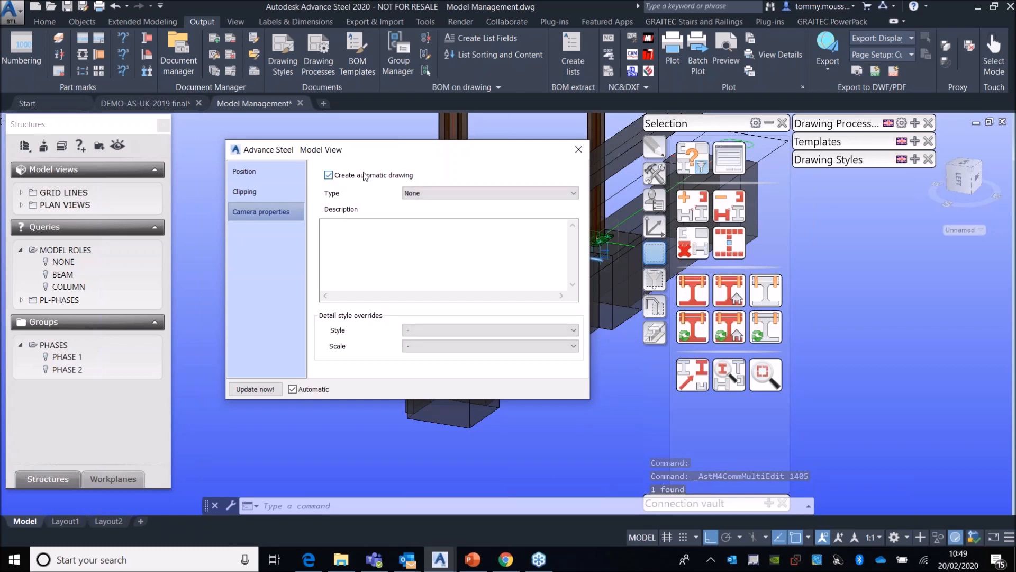
click(506, 194)
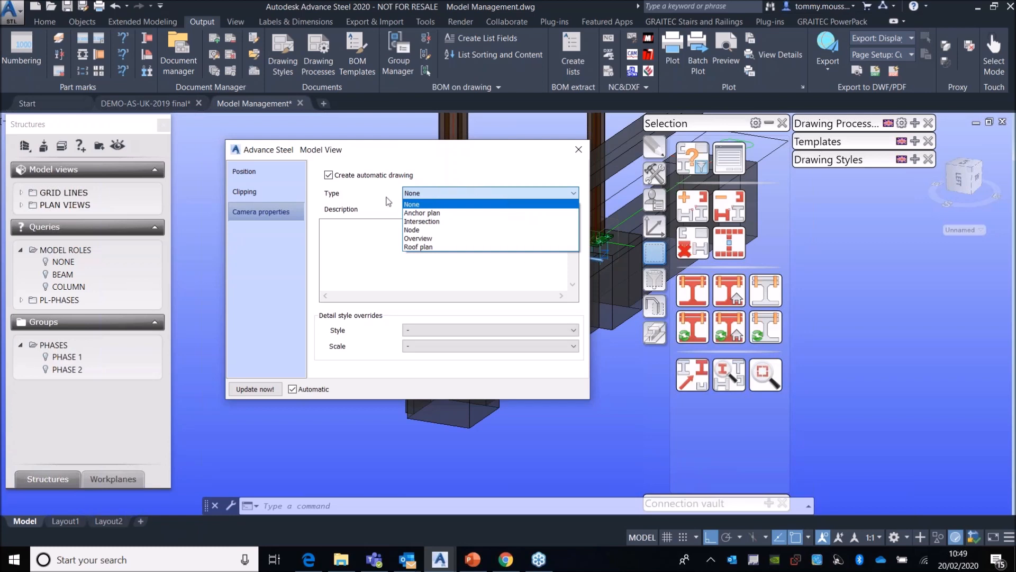
click(339, 235)
text(EL-01)
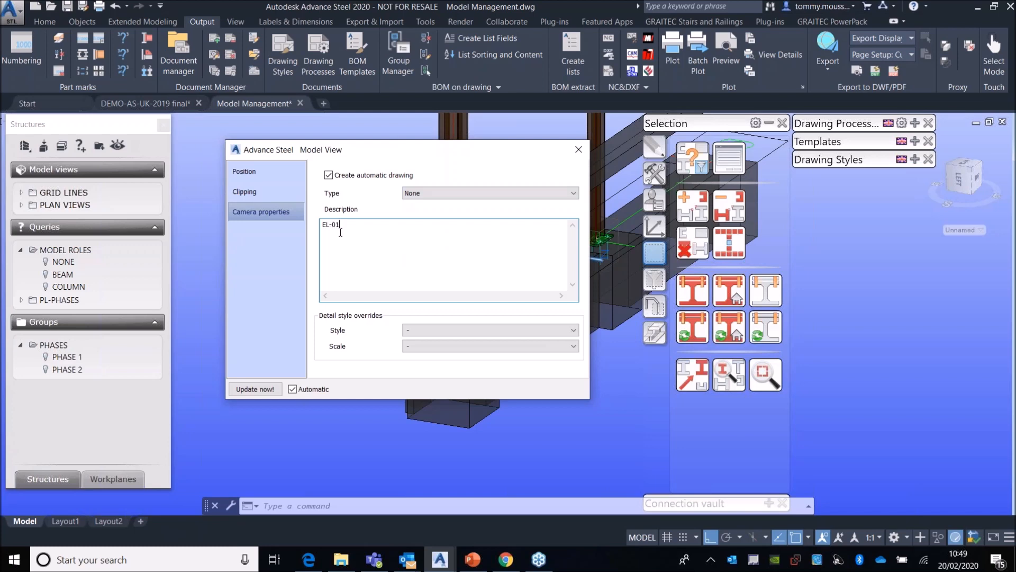
drag(397, 157, 605, 197)
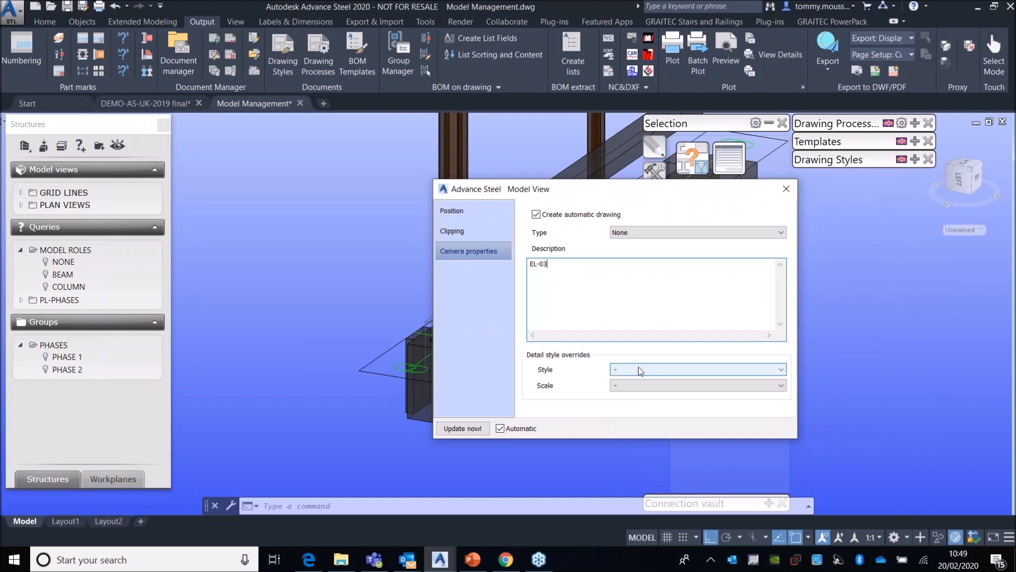
drag(538, 191, 275, 157)
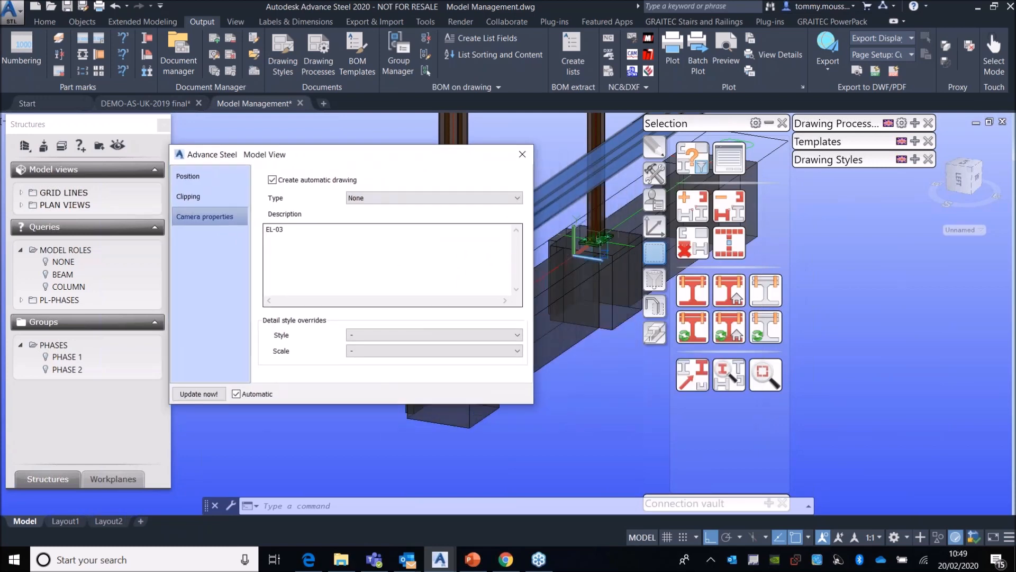
Step: Override the model view's detail style with Elevation - Hot rolled, side, all and close its properties
click(517, 336)
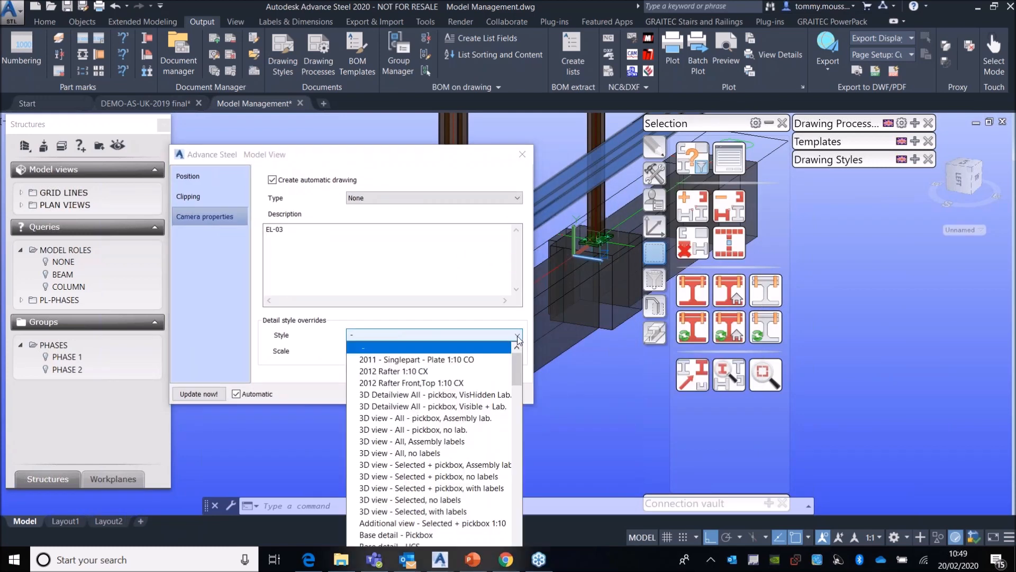
scroll(423, 382, down, 15)
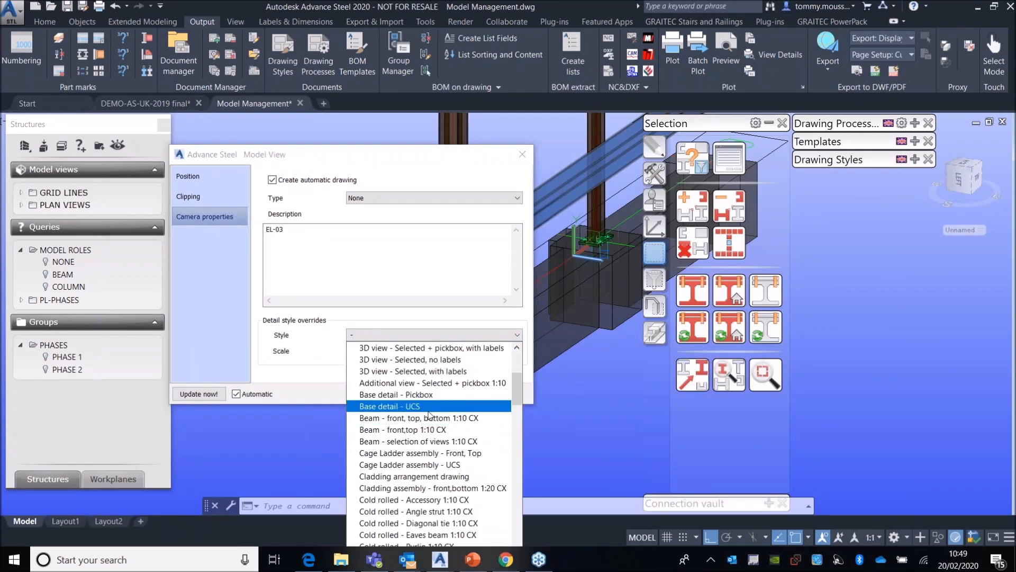
scroll(430, 429, up, 2)
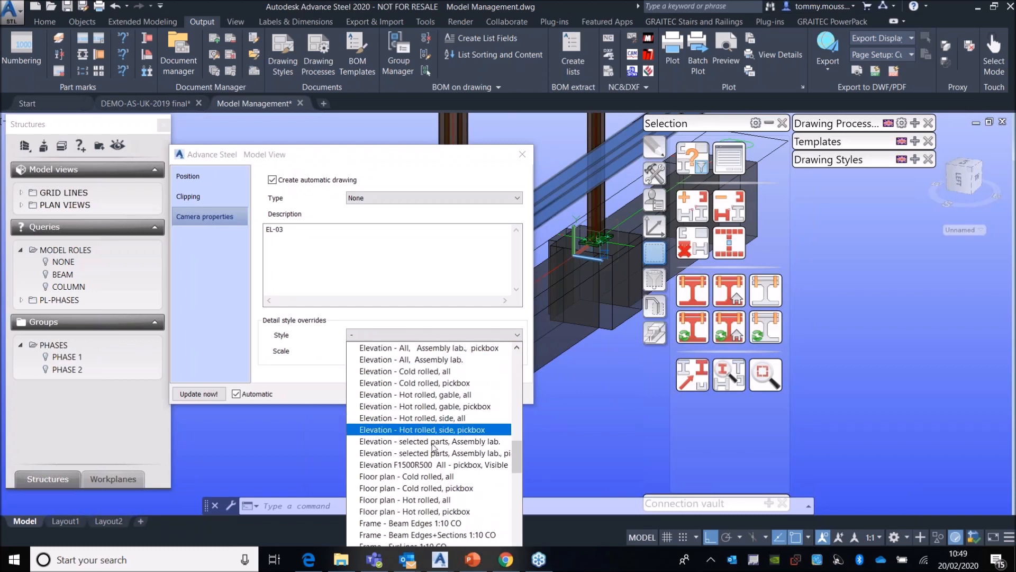
click(422, 419)
click(430, 351)
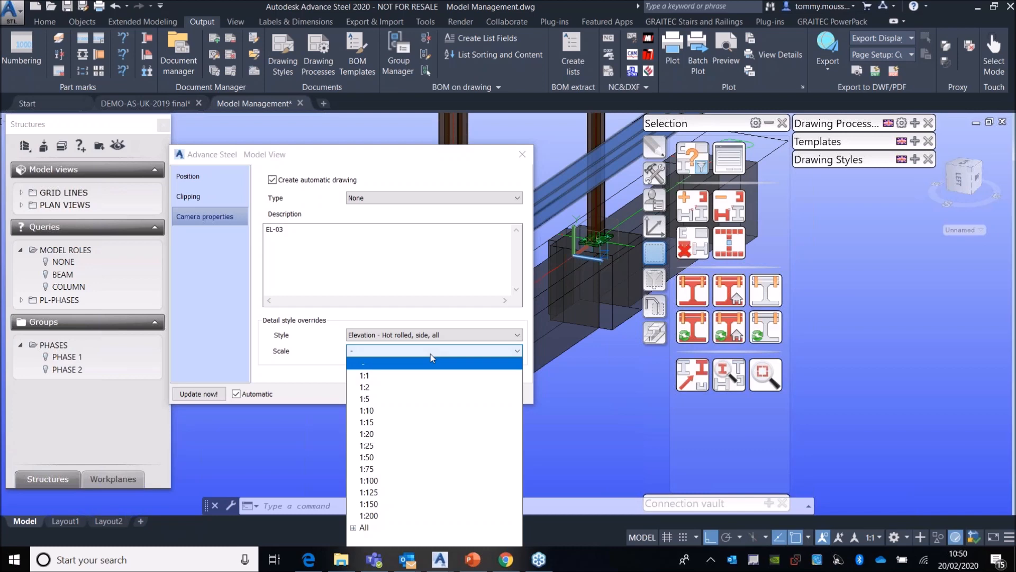
click(430, 354)
click(522, 154)
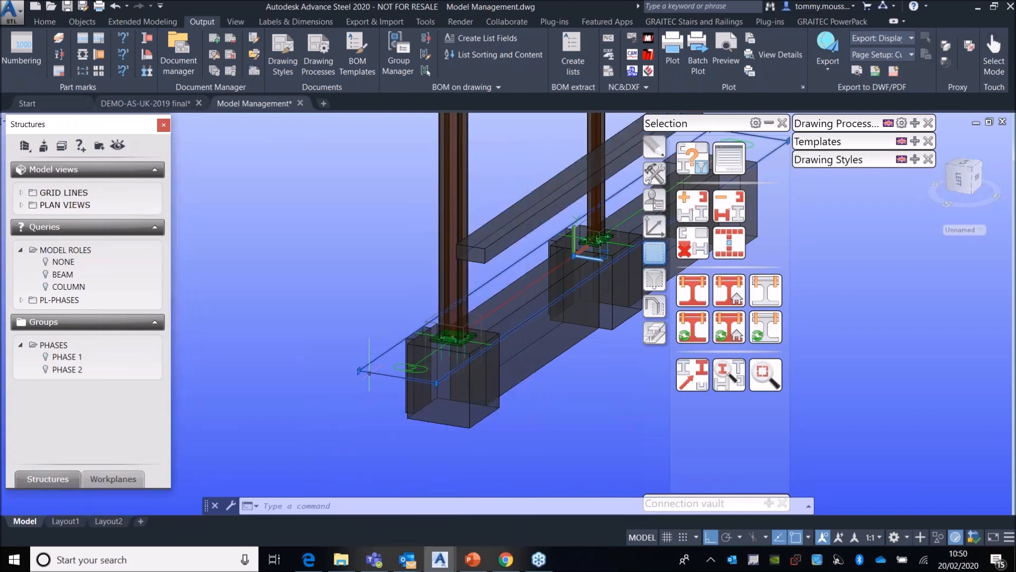
Step: Run the Cameras - Selected - A1 drawing process on the selected EL-03 camera, accepting the process properties
scroll(230, 405, down, 4)
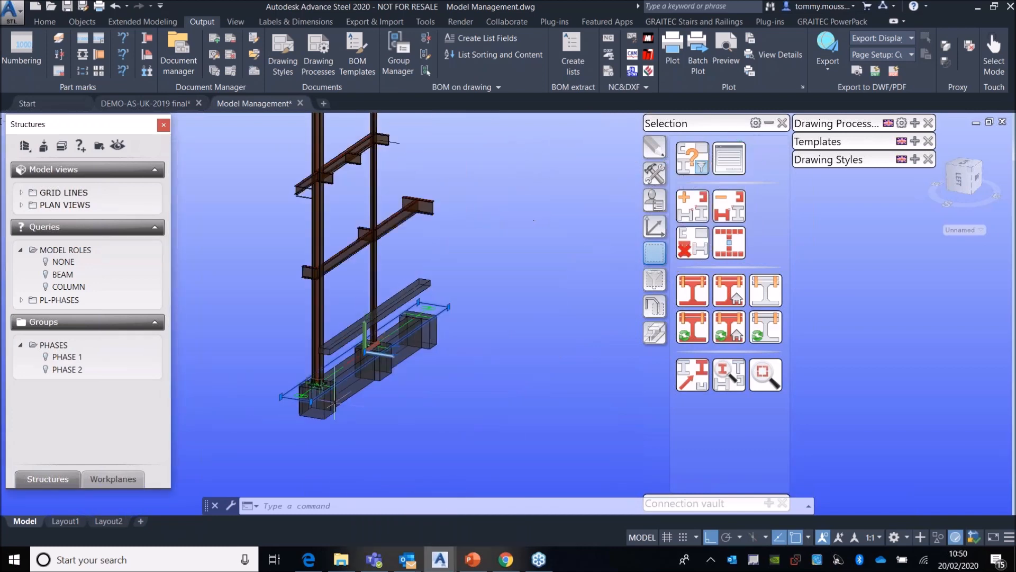
click(770, 123)
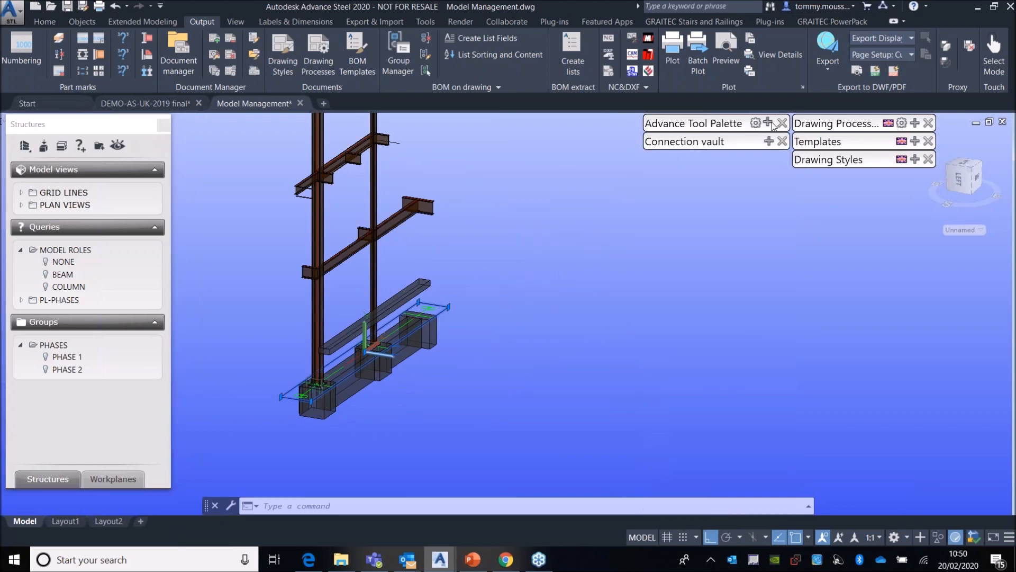
click(915, 123)
click(803, 174)
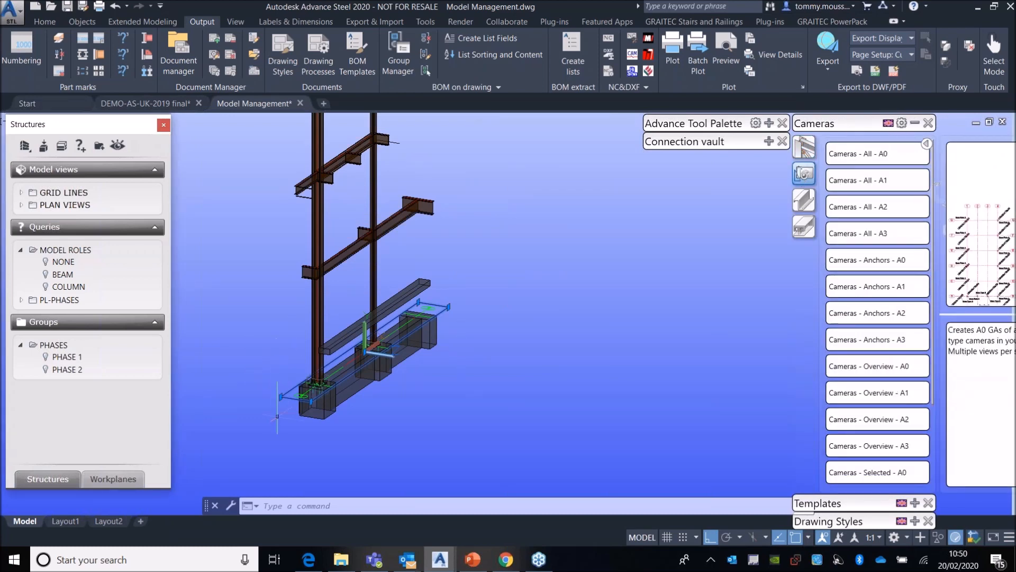
scroll(871, 405, down, 3)
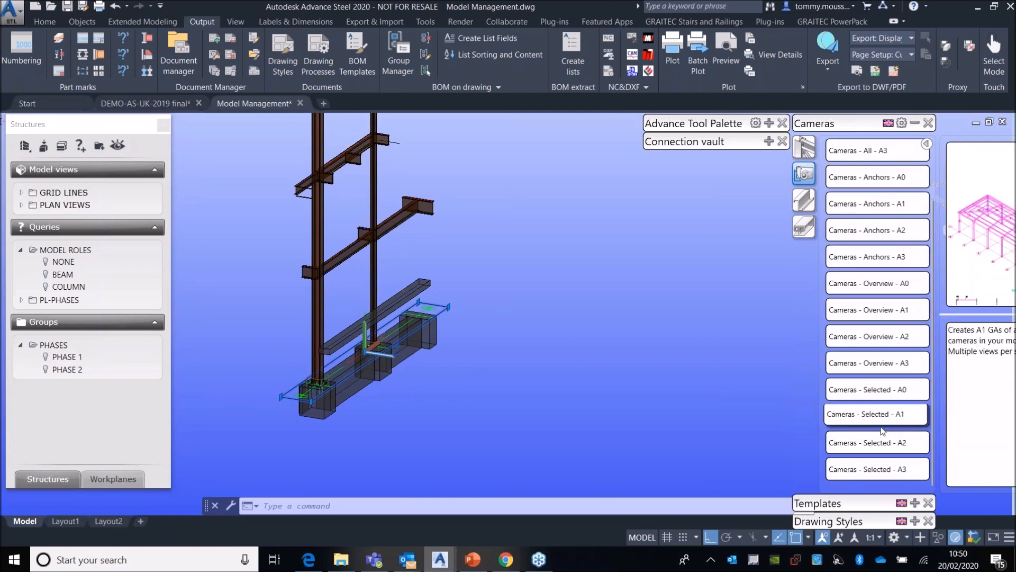
drag(763, 419, 505, 381)
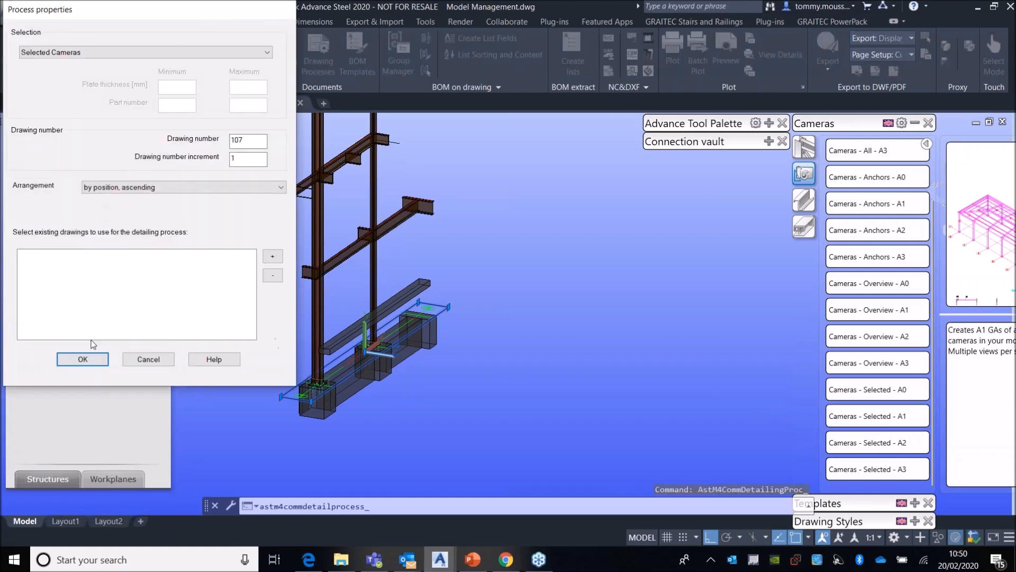
click(83, 358)
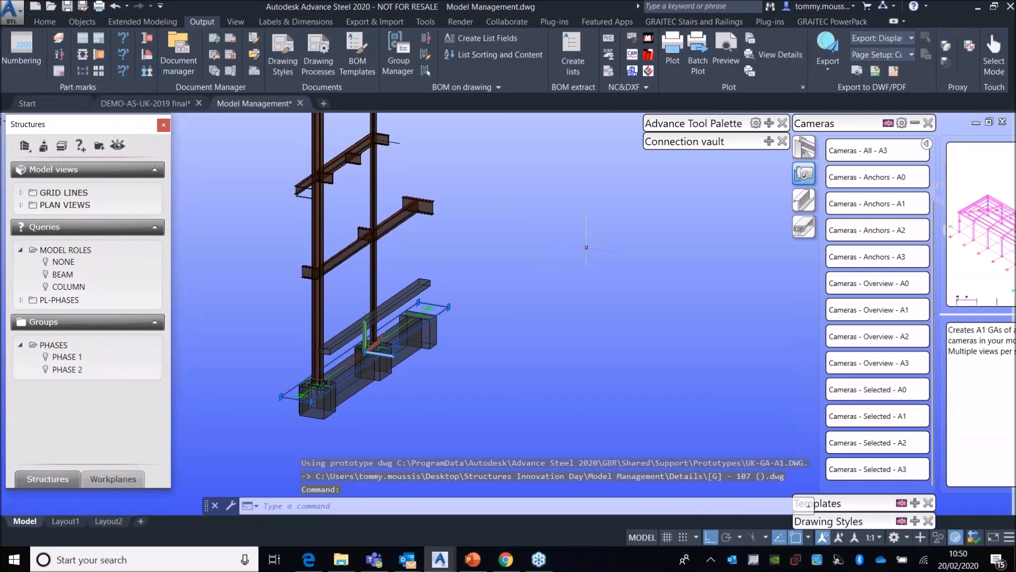
Step: Show the camera detail of the selected model view and examine the generated EL-03 elevation drawing
right_click(587, 247)
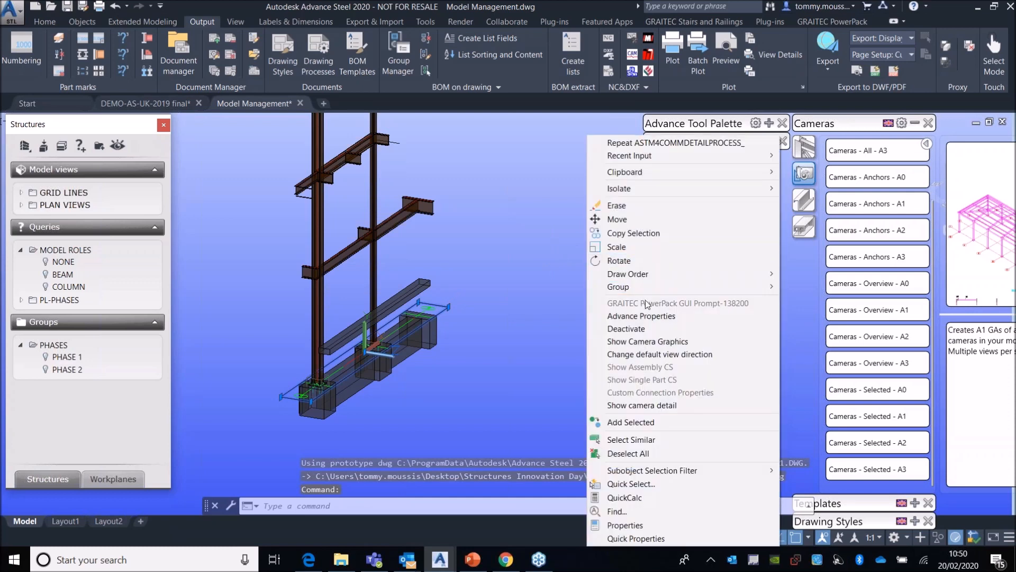
click(634, 404)
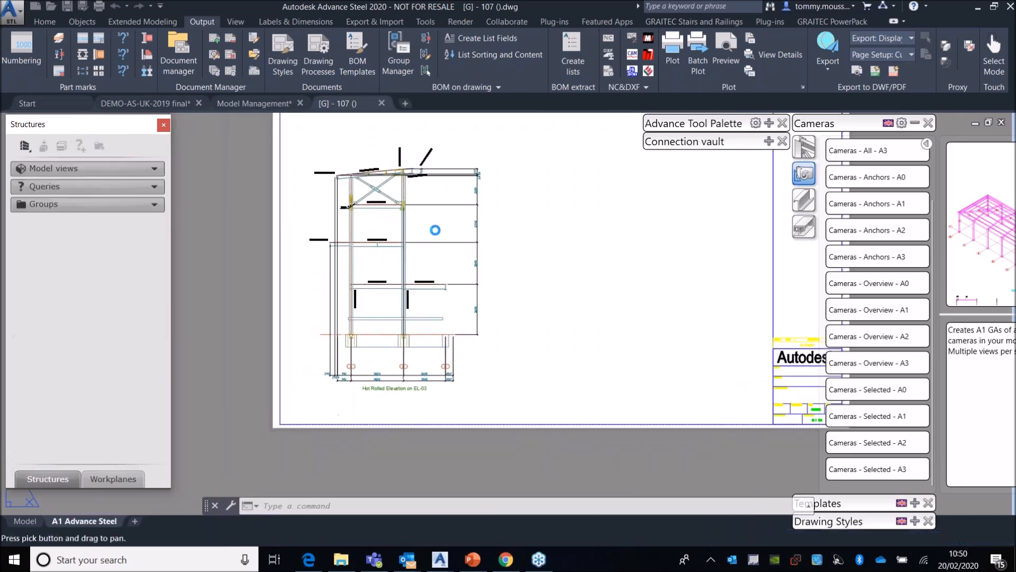
scroll(311, 170, down, 1)
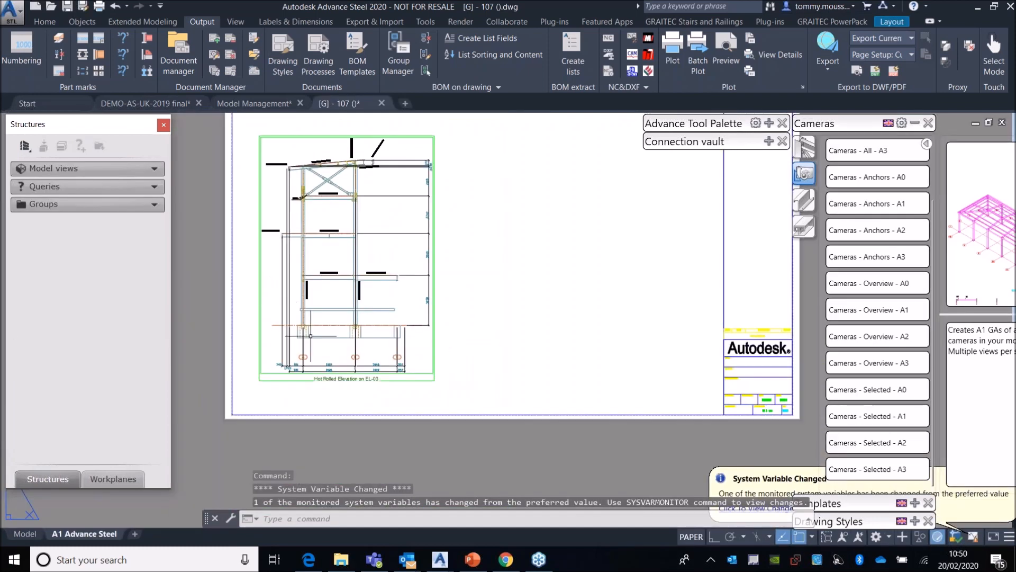
scroll(346, 300, up, 3)
scroll(383, 283, down, 2)
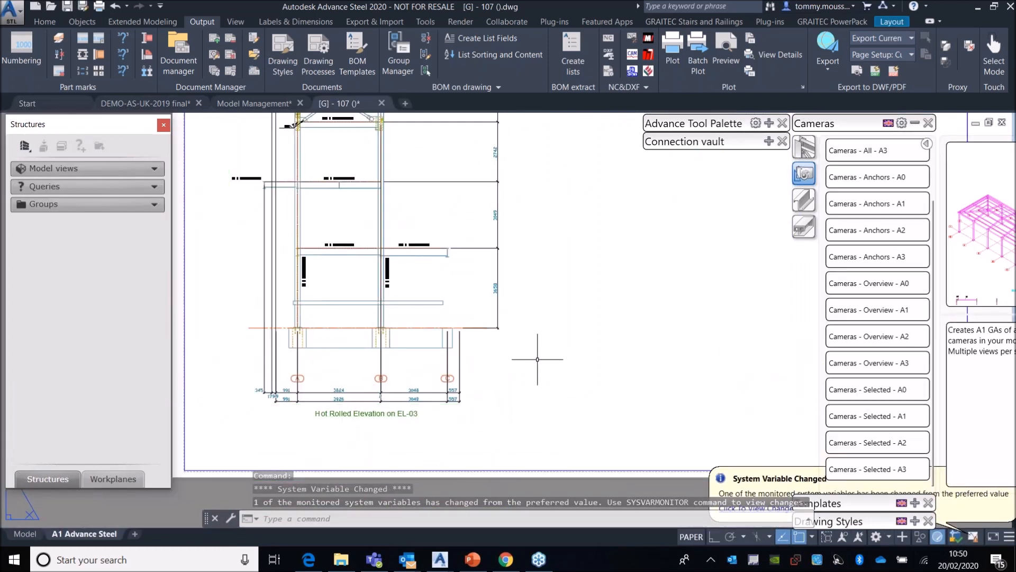
scroll(537, 352, down, 2)
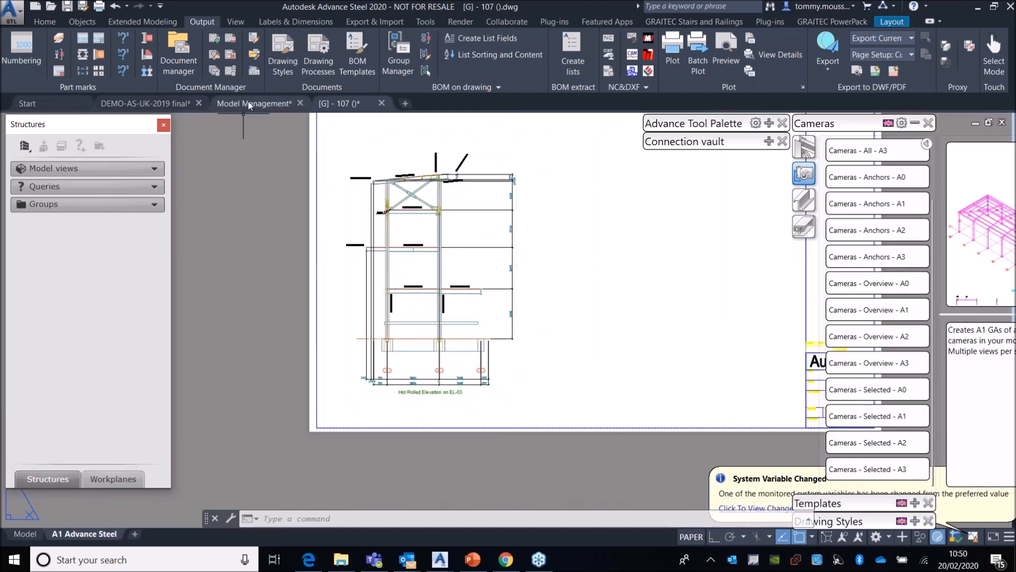
Step: Return to the Model Management drawing and deactivate the elevation view to show the complete model
mouse_move(249, 105)
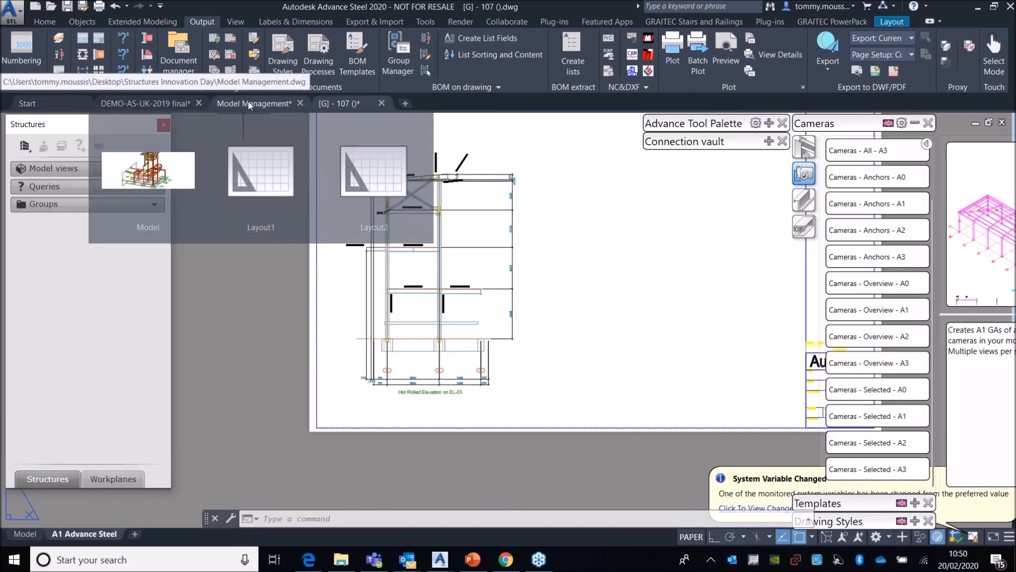
click(250, 105)
scroll(469, 374, up, 6)
double_click(472, 313)
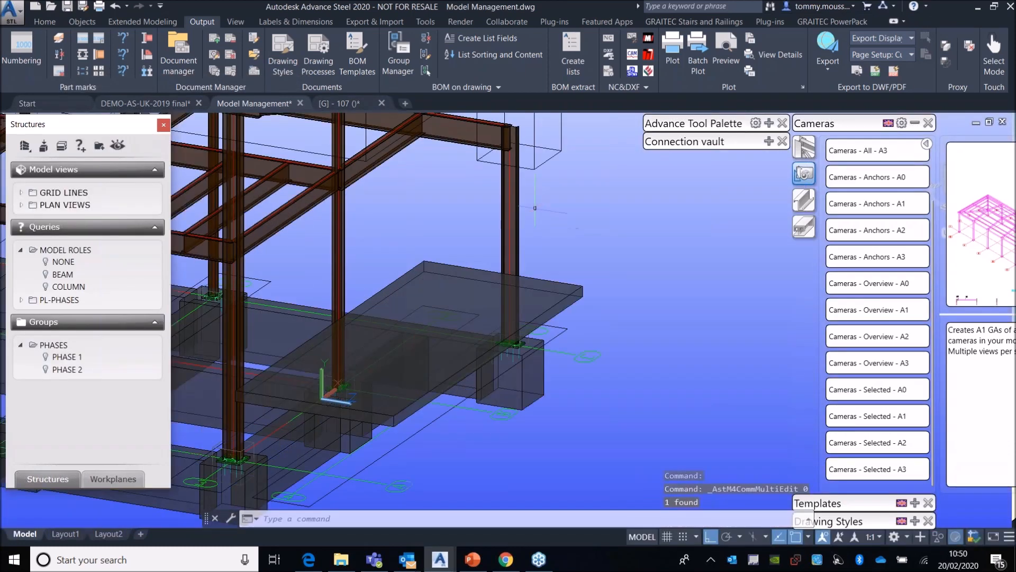
scroll(535, 208, down, 5)
middle_drag(535, 209, 563, 371)
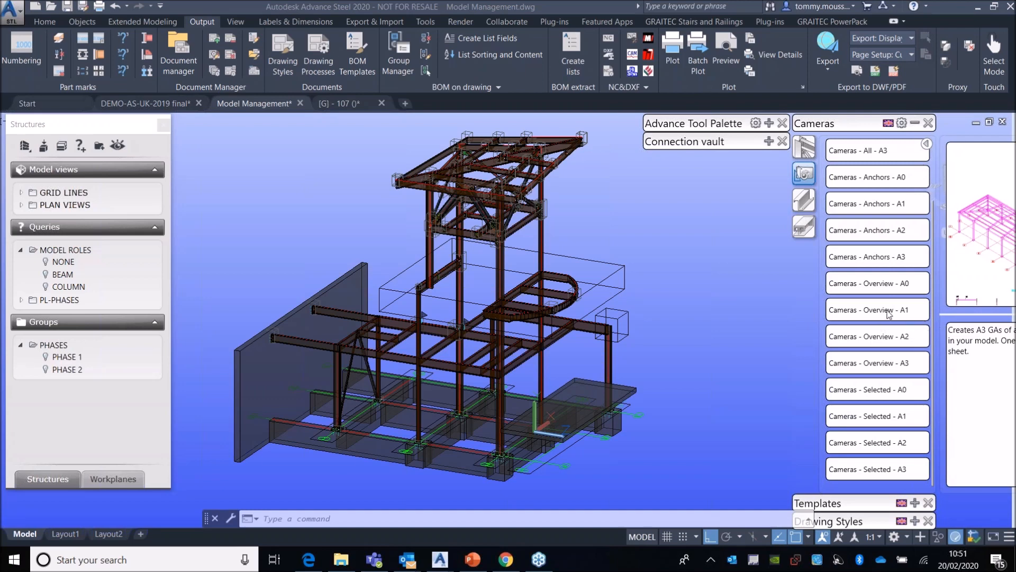
click(865, 264)
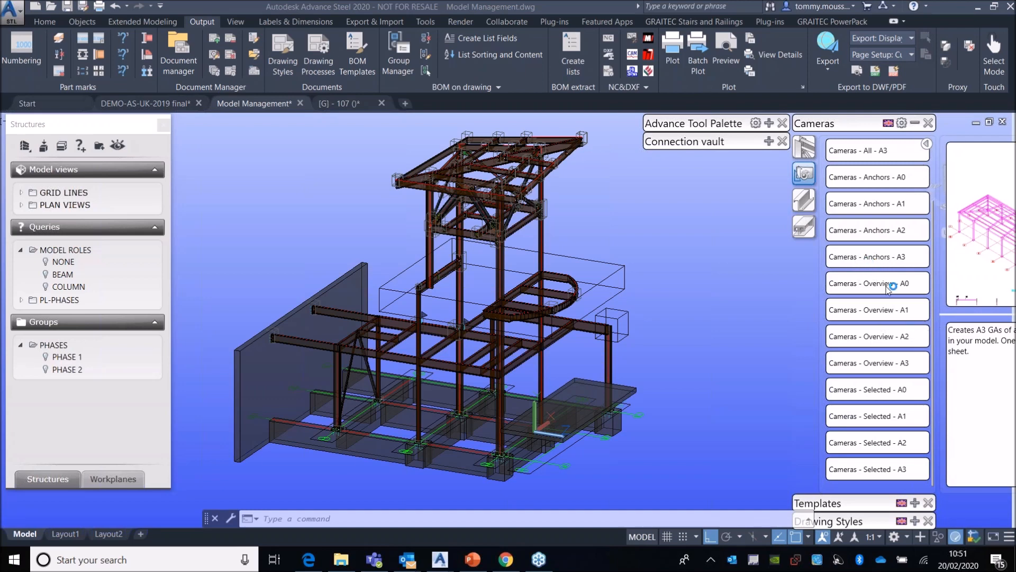